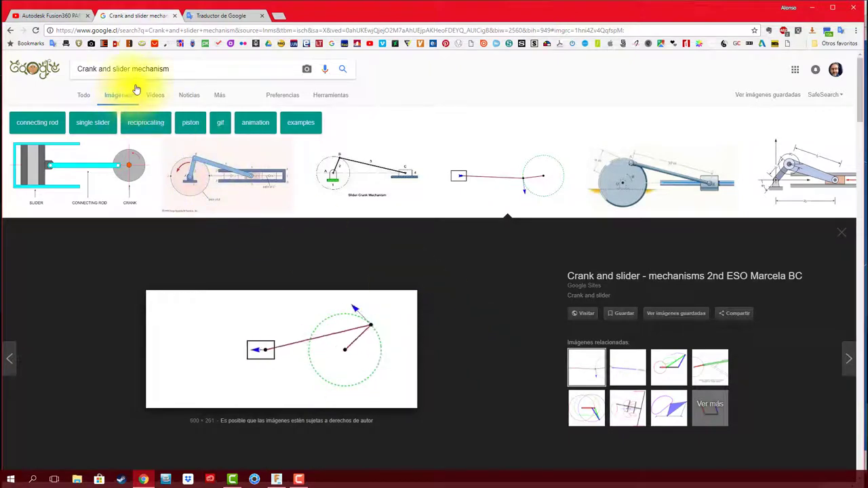
Scroll through the open window's content before moving to Fusion 360
scroll(447, 320, "down", 1)
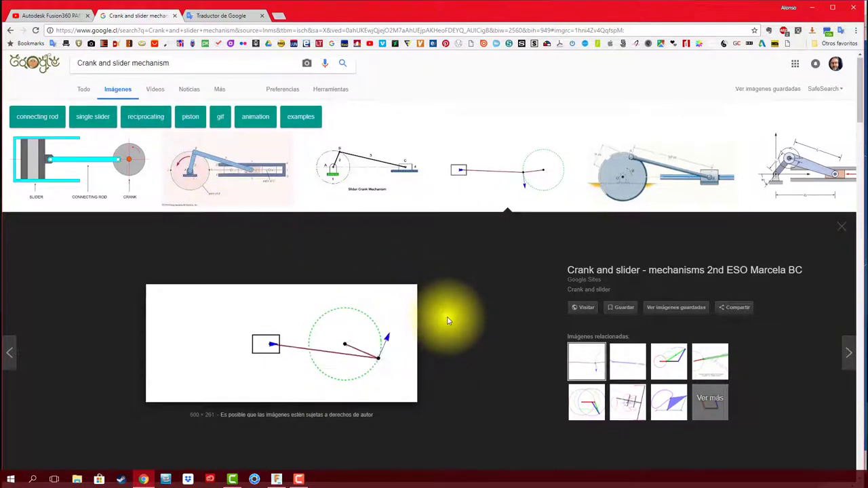
scroll(447, 321, "down", 1)
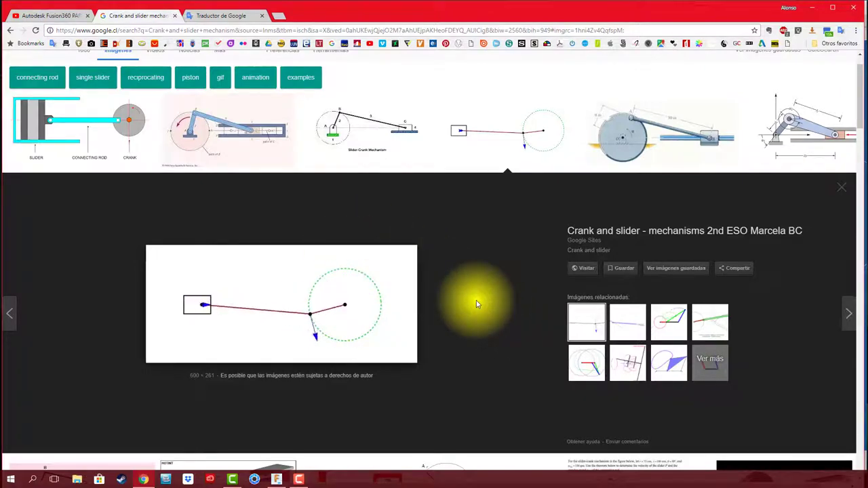
scroll(476, 304, "down", 5)
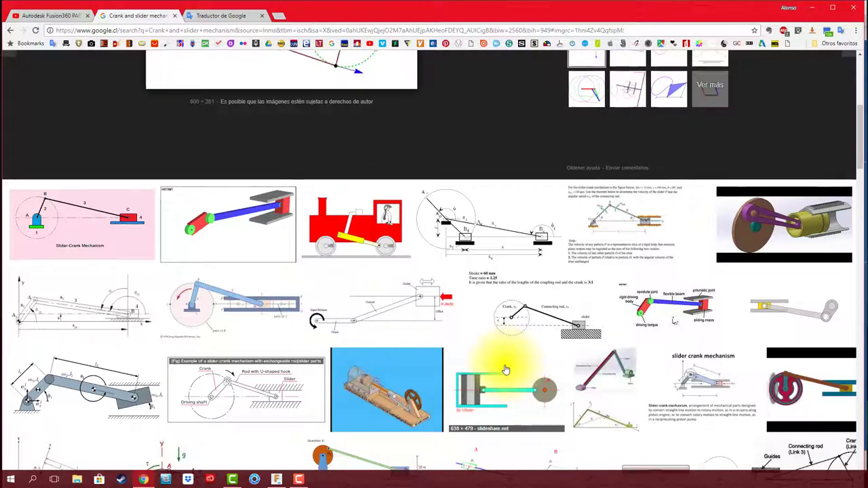
scroll(505, 367, "down", 4)
scroll(505, 369, "down", 3)
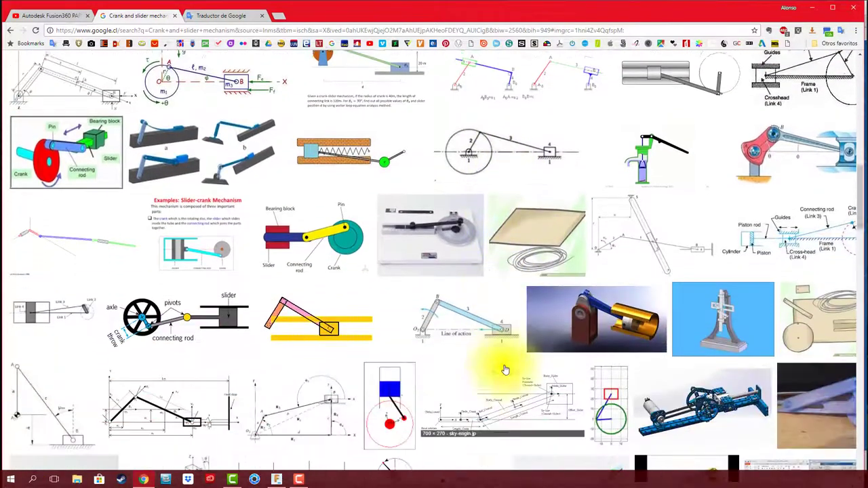
scroll(506, 369, "down", 2)
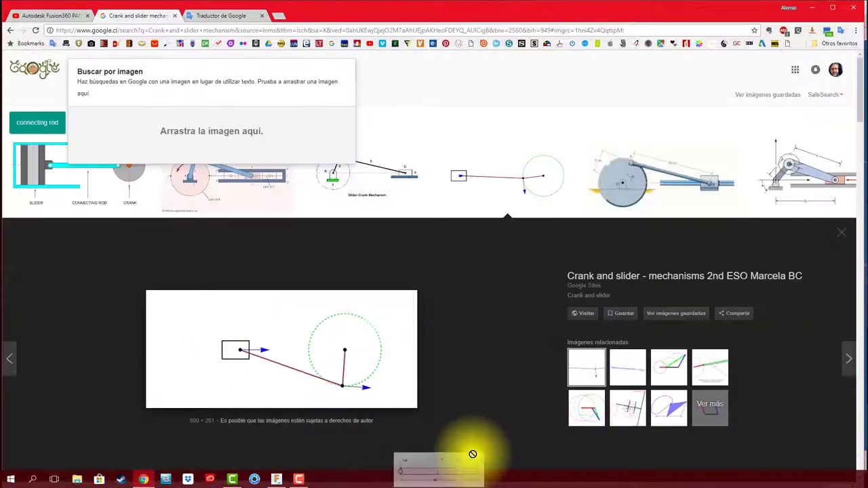
left_click_drag(380, 463, 461, 393)
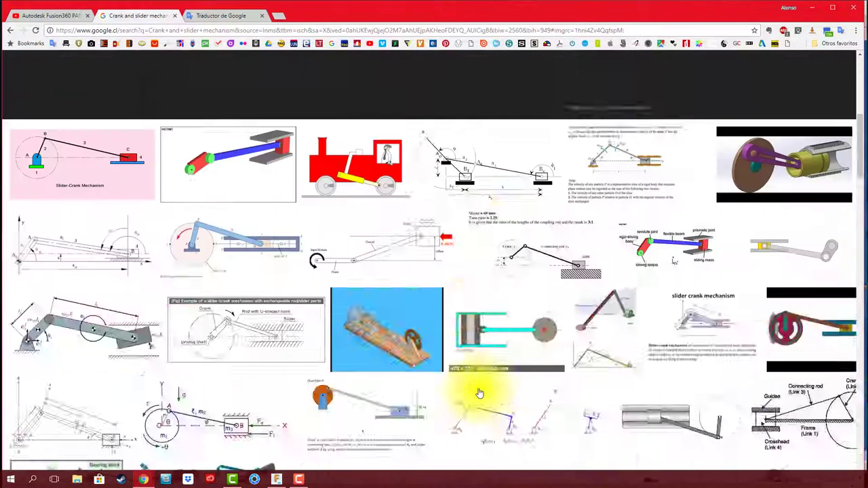
scroll(404, 393, "down", 2)
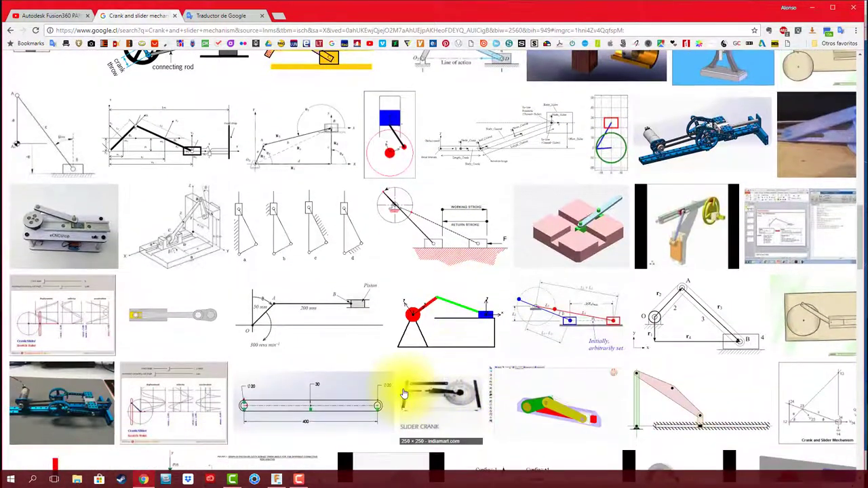
scroll(403, 393, "up", 3)
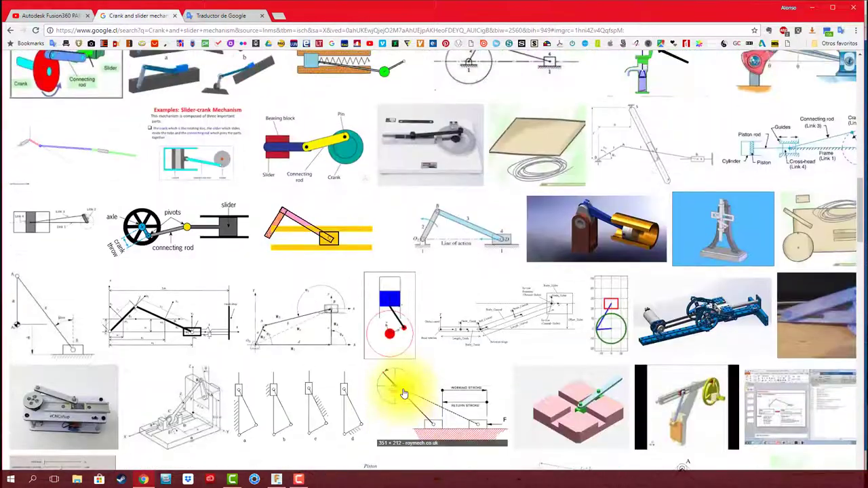
scroll(403, 393, "up", 1)
scroll(403, 398, "up", 3)
scroll(403, 378, "up", 3)
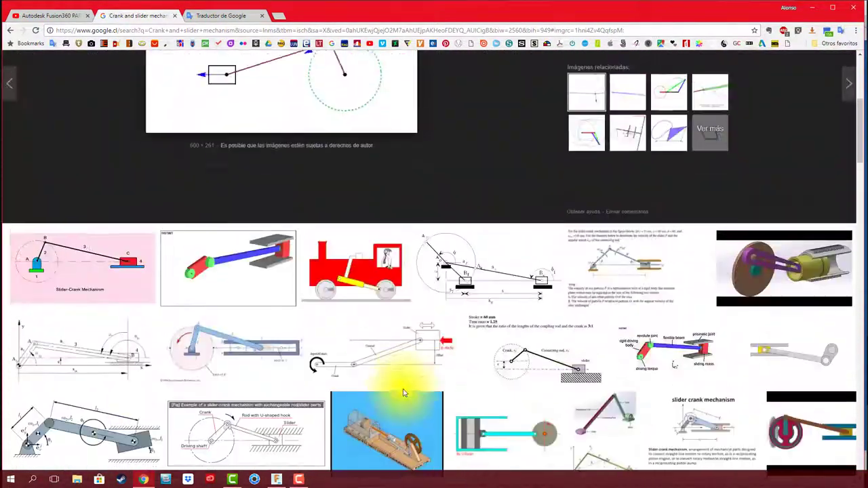
scroll(509, 357, "up", 2)
scroll(505, 351, "up", 2)
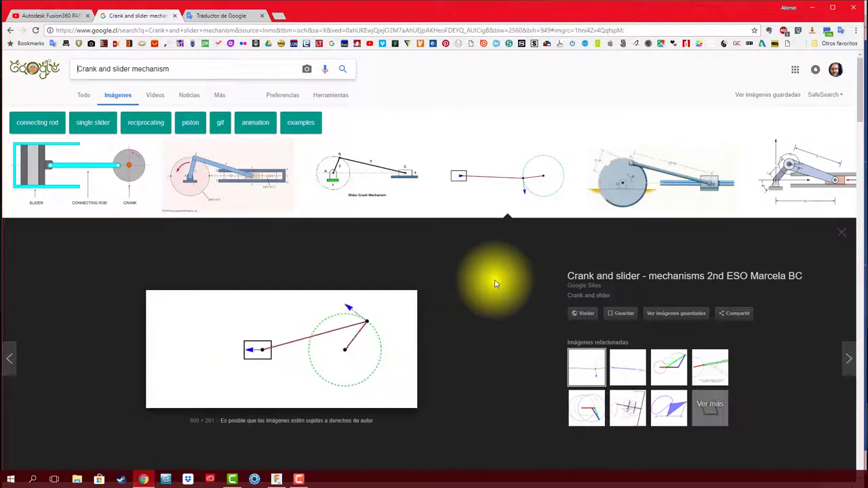
Save the new design as 'CRANK AND SLIDER' in the JUGUETES project
left_click(276, 479)
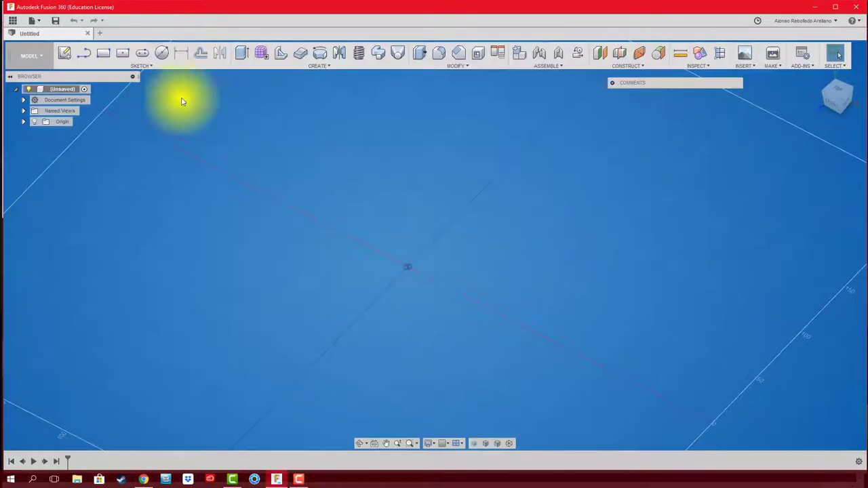
left_click(59, 25)
type("CRANK AND SLIDER")
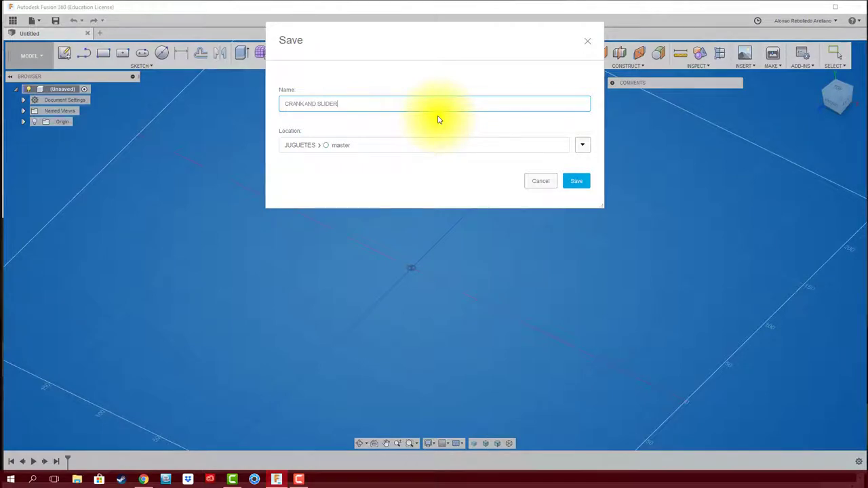
left_click(580, 145)
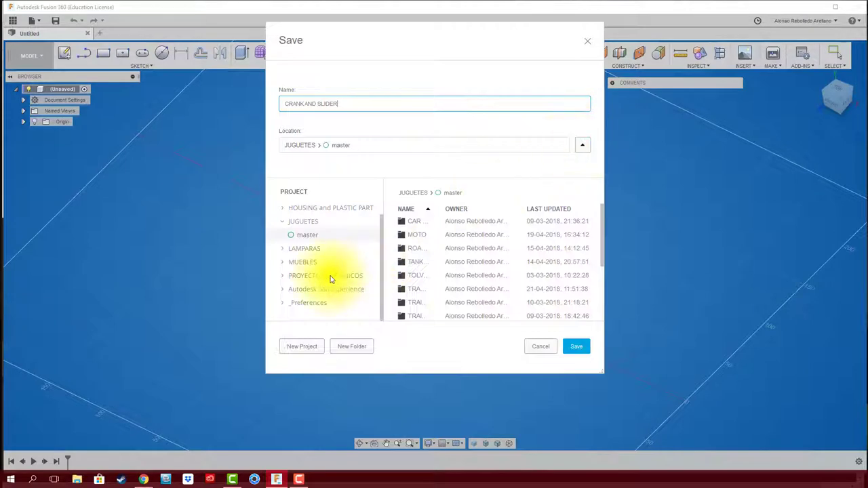
left_click(331, 278)
left_click(574, 352)
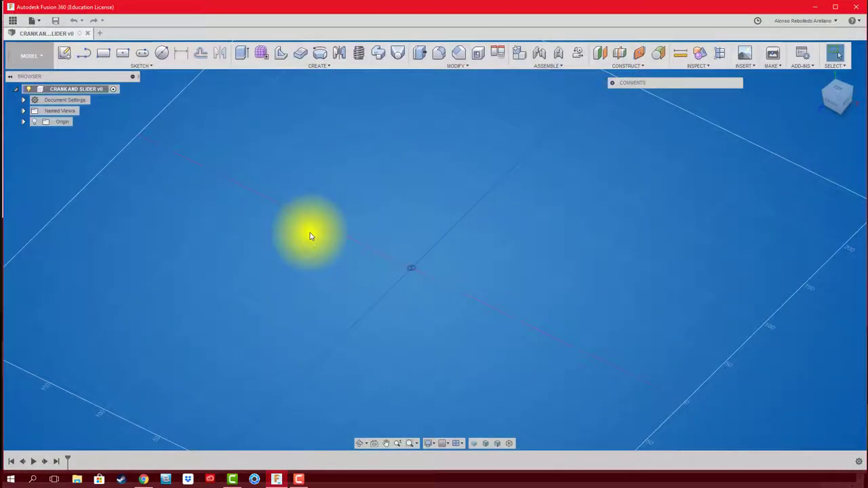
scroll(310, 232, "down", 2)
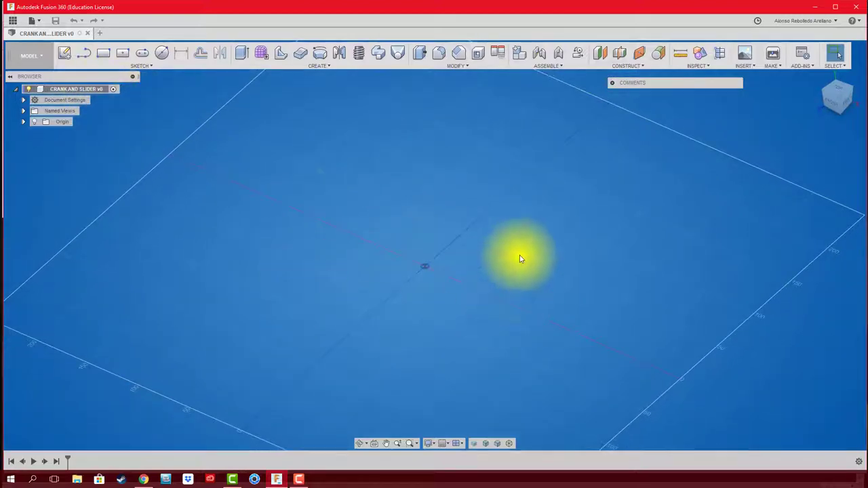
Search the McMaster-Carr catalog for bearings and enlarge the catalog window
left_click(753, 67)
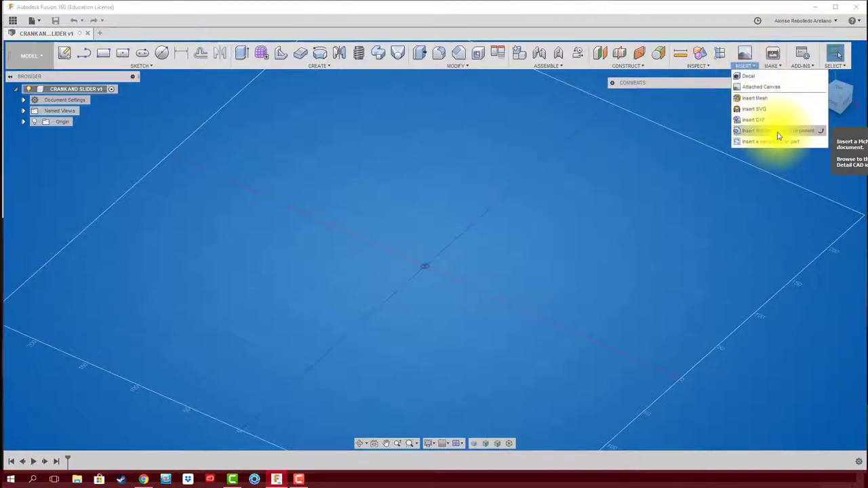
left_click(777, 131)
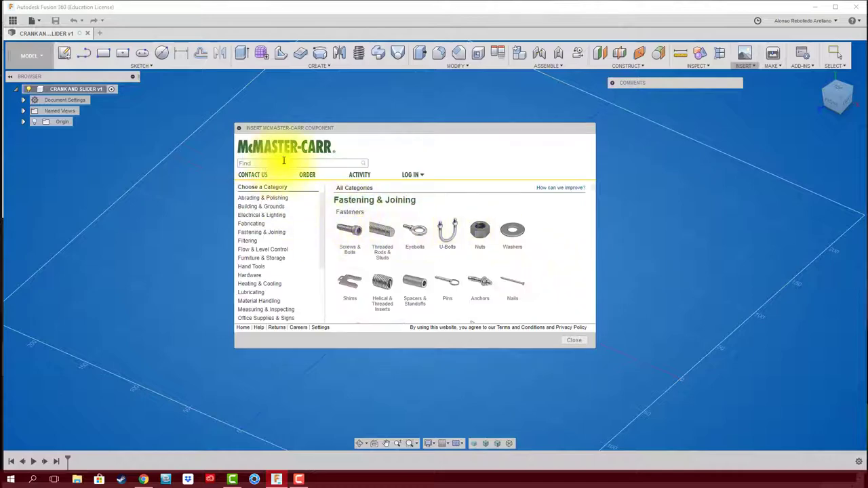
type("BEAR")
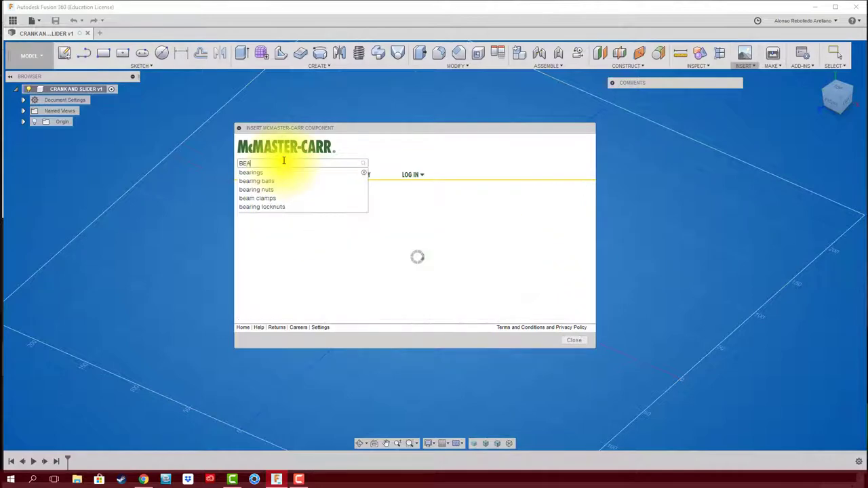
left_click(264, 175)
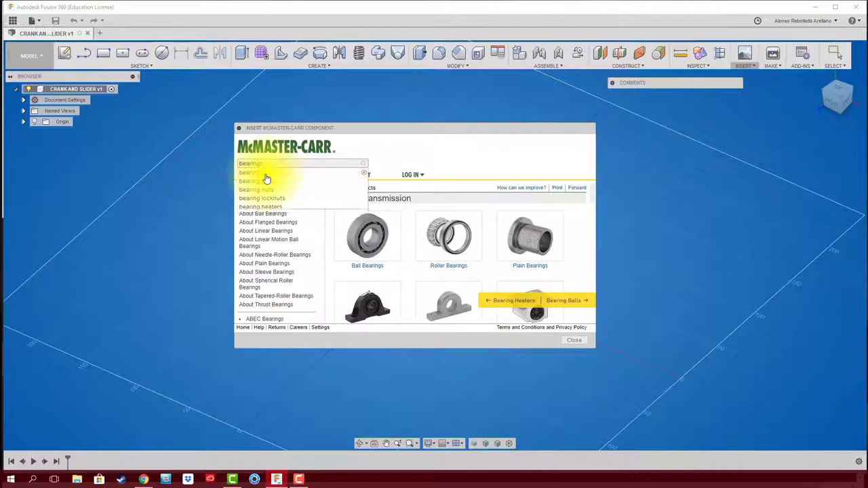
left_click(359, 236)
left_click_drag(433, 128, 409, 101)
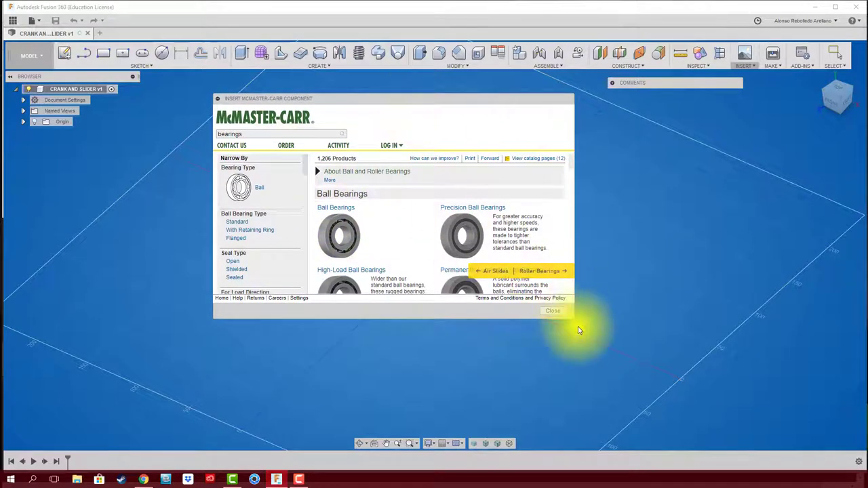
left_click_drag(574, 316, 717, 398)
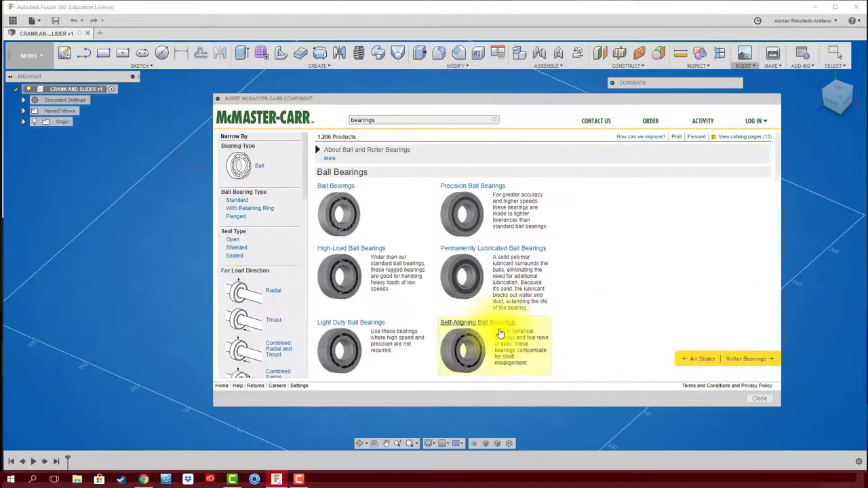
Filter to standard radial ball bearings, metric, for an 8 mm shaft, open type
left_click(261, 169)
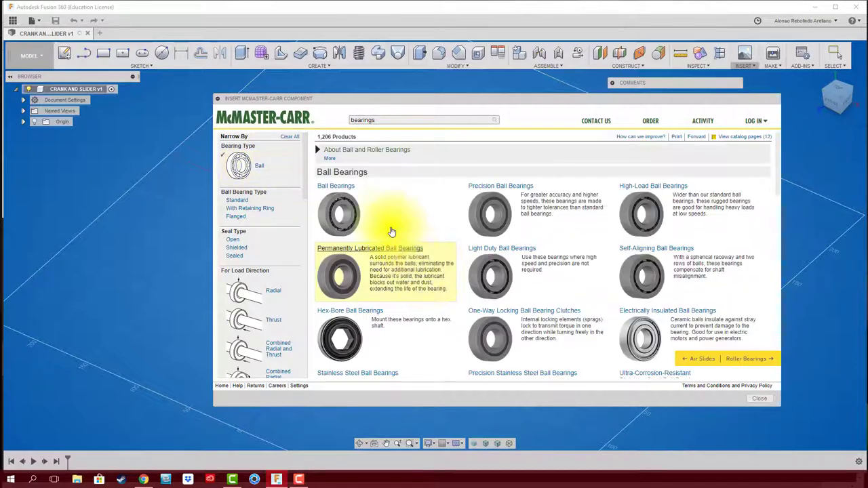
left_click(239, 200)
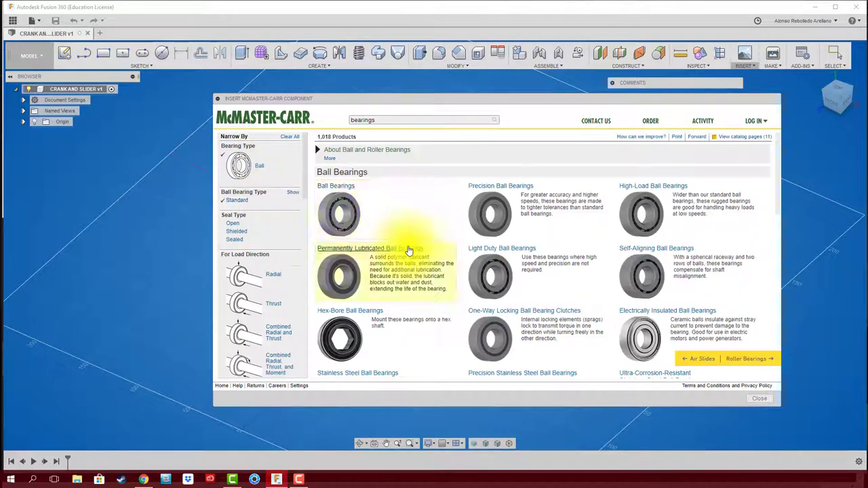
left_click(338, 219)
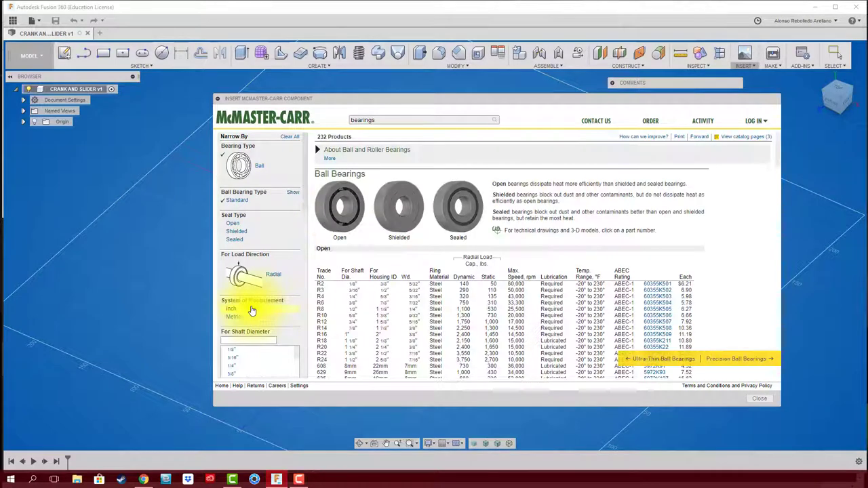
left_click(234, 320)
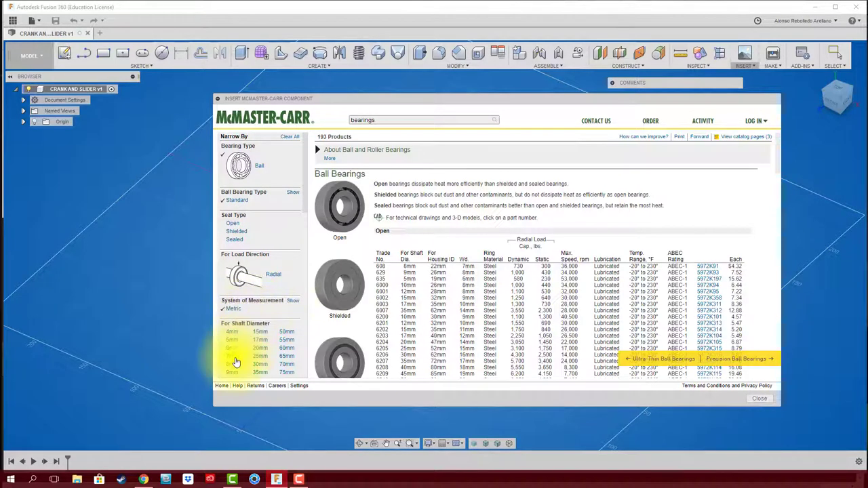
left_click(234, 367)
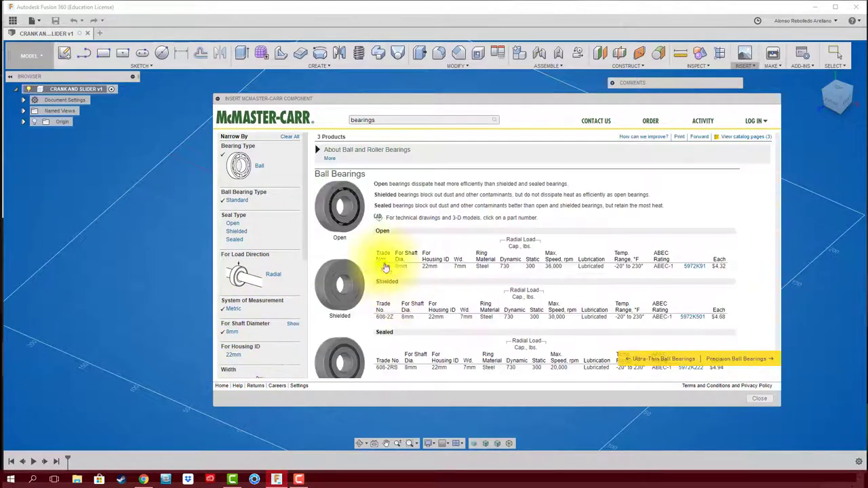
left_click(345, 205)
Insert bearing part 608 into the design as a 3-D STEP model
left_click(570, 249)
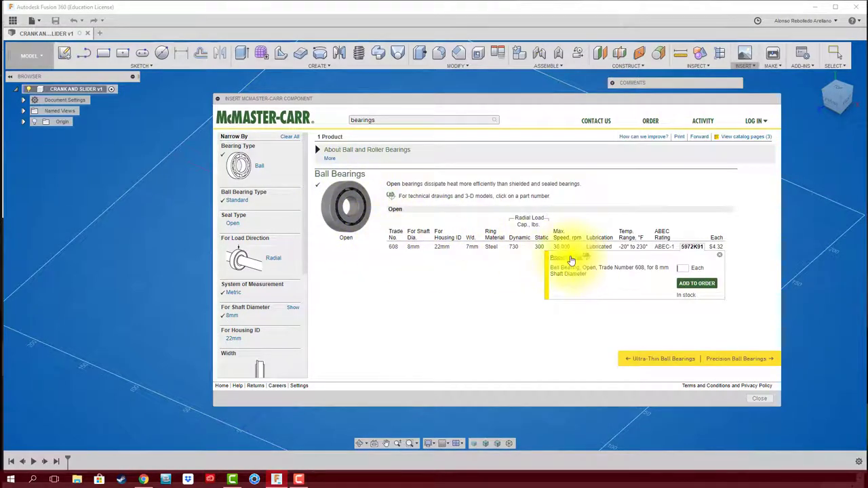
left_click(572, 260)
scroll(480, 295, "down", 2)
scroll(480, 296, "down", 3)
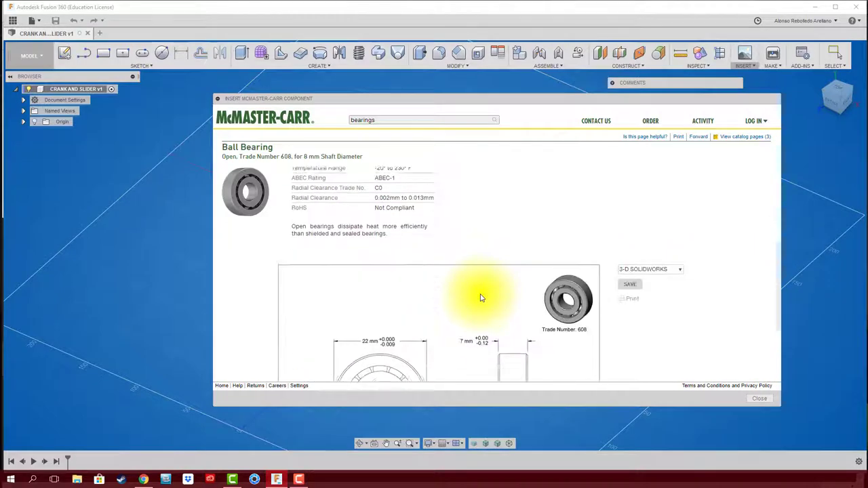
scroll(480, 297, "down", 1)
left_click(680, 224)
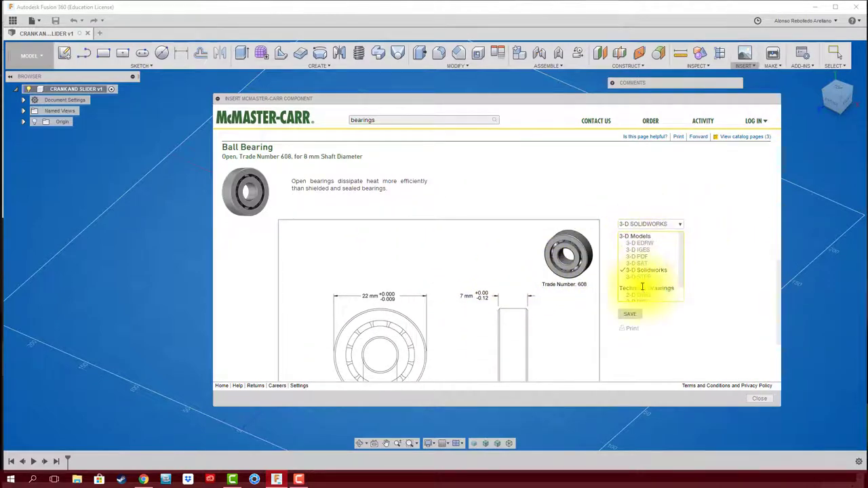
left_click(642, 278)
left_click(630, 239)
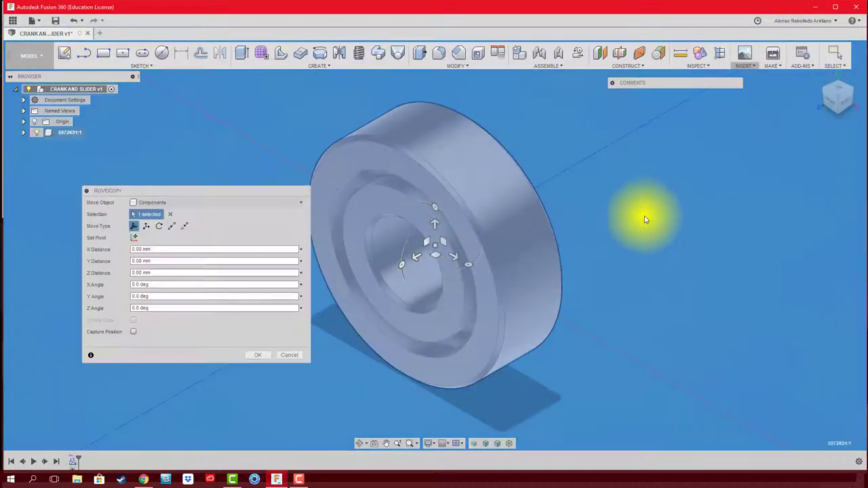
Confirm placement of the 608 bearing component 5972K91:1 in the design
left_click(256, 356)
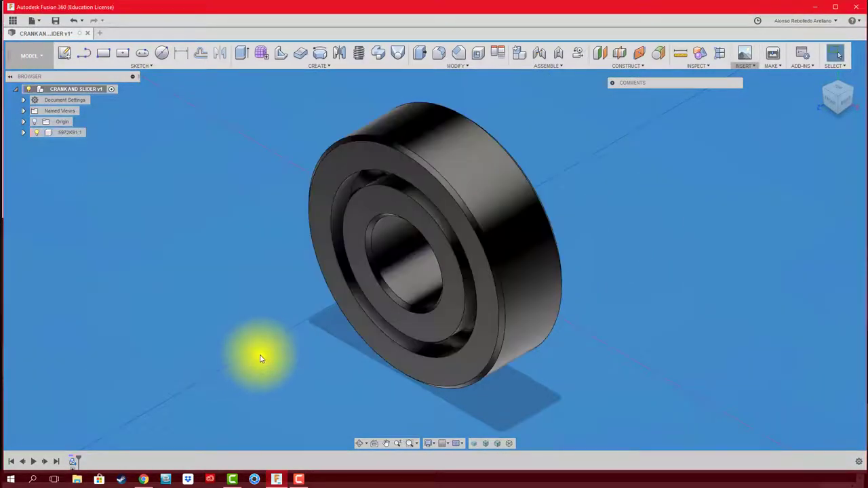
scroll(258, 354, "down", 1)
scroll(258, 355, "down", 2)
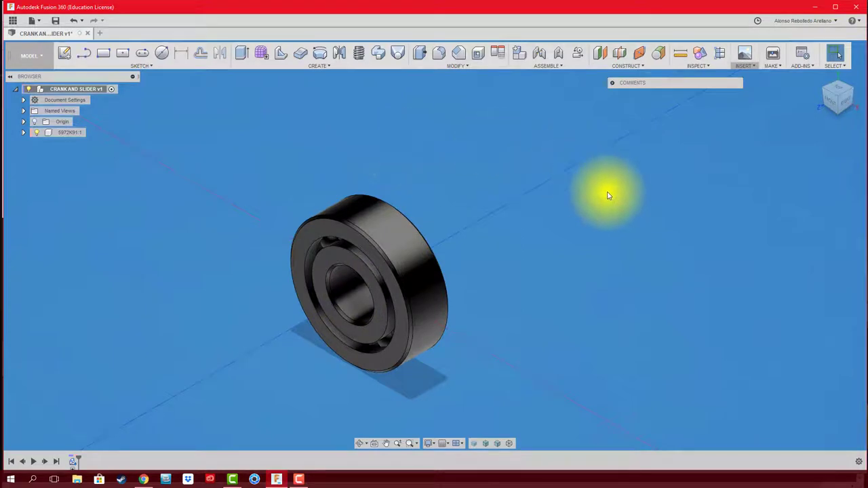
Apply the Plastic - Glossy (Blue) appearance from Plastic > Opaque to the whole bearing
key("a")
left_click_drag(814, 98, 621, 97)
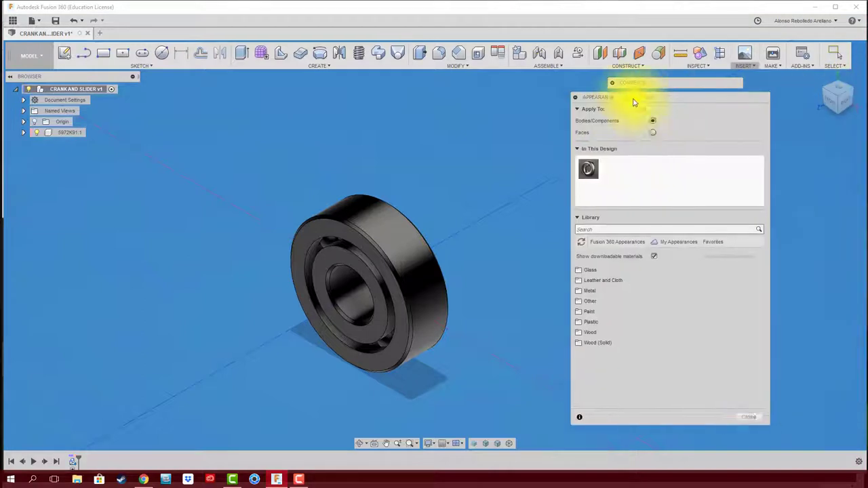
left_click(657, 321)
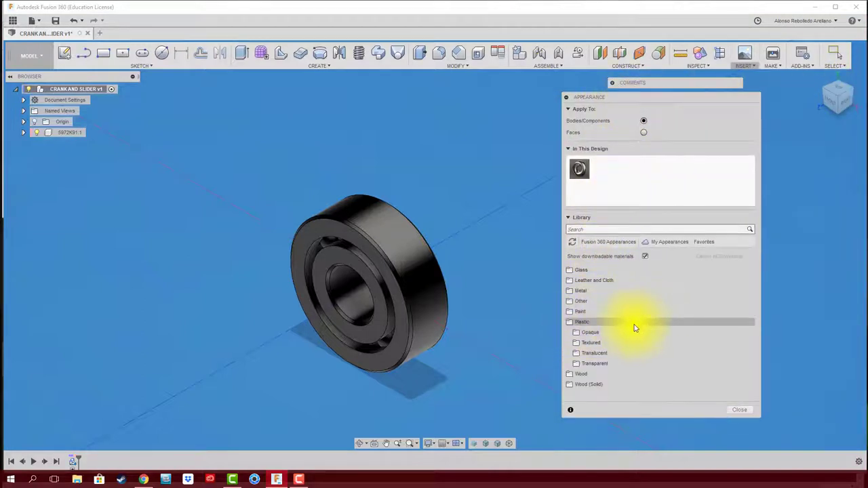
left_click(601, 333)
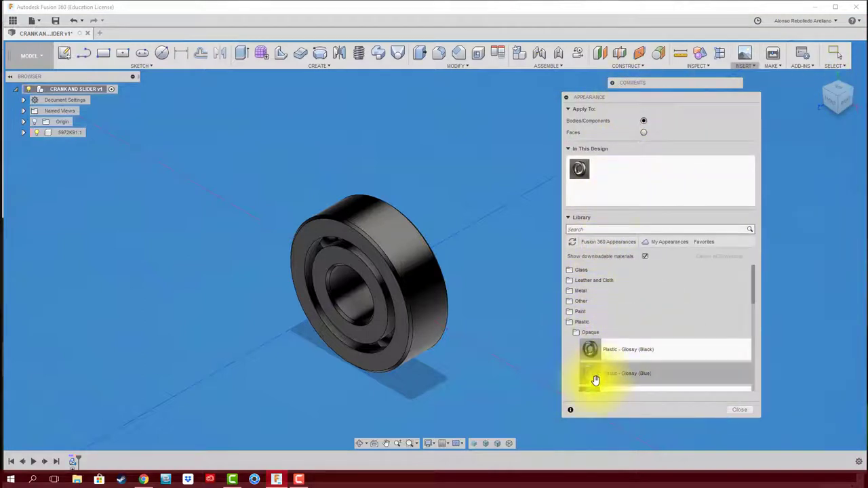
mouse_move(594, 381)
left_mouse_down()
mouse_move(615, 178)
mouse_move(387, 271)
left_mouse_up()
left_click_drag(291, 151, 407, 374)
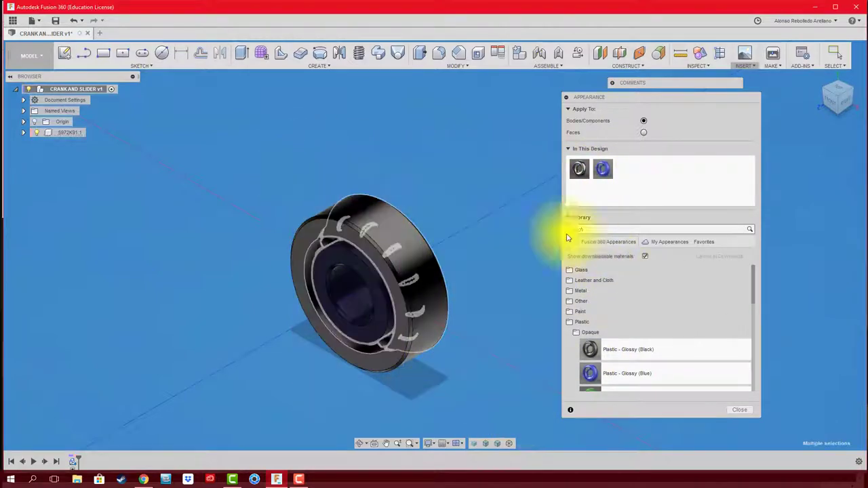
left_click_drag(249, 131, 553, 409)
left_click_drag(603, 169, 426, 254)
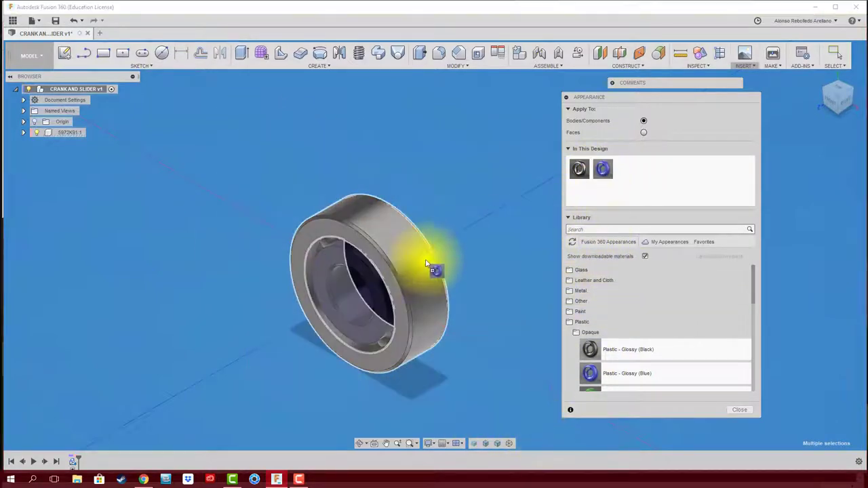
Recolour the glossy plastic to teal-green (0, 255, 204) and collapse the Appearance panel
double_click(603, 169)
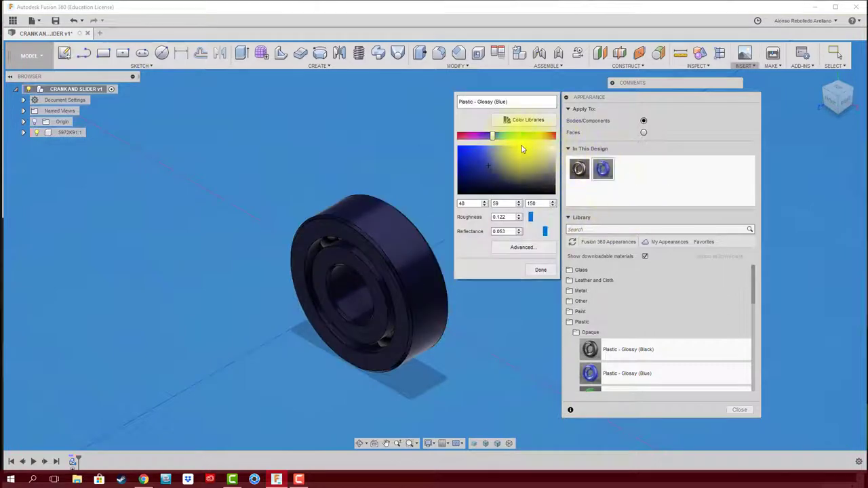
mouse_move(506, 171)
left_mouse_down()
mouse_move(517, 138)
mouse_move(457, 145)
left_mouse_up()
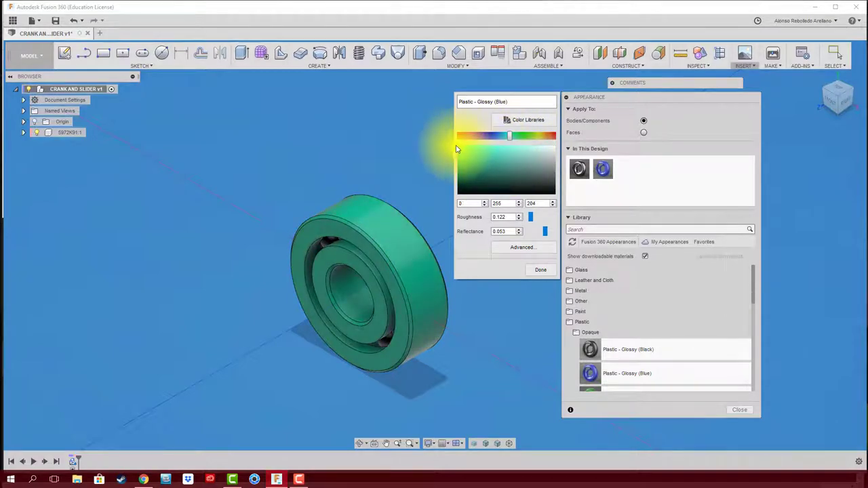
left_click(540, 270)
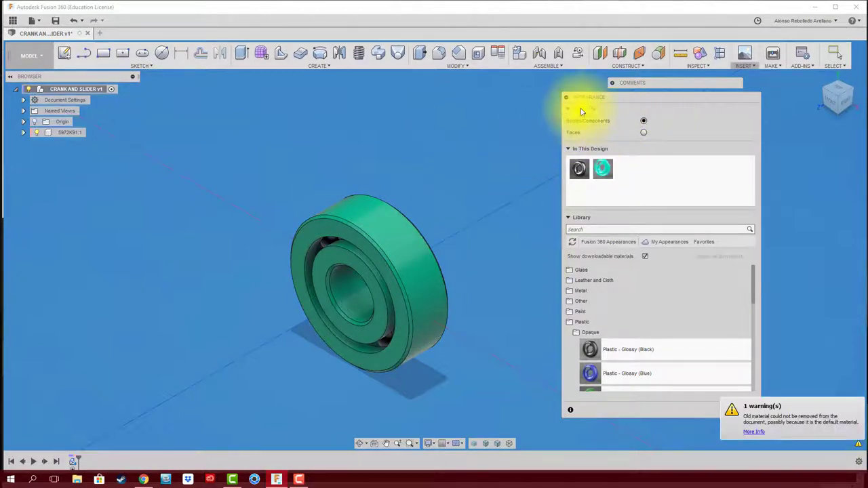
left_click(566, 97)
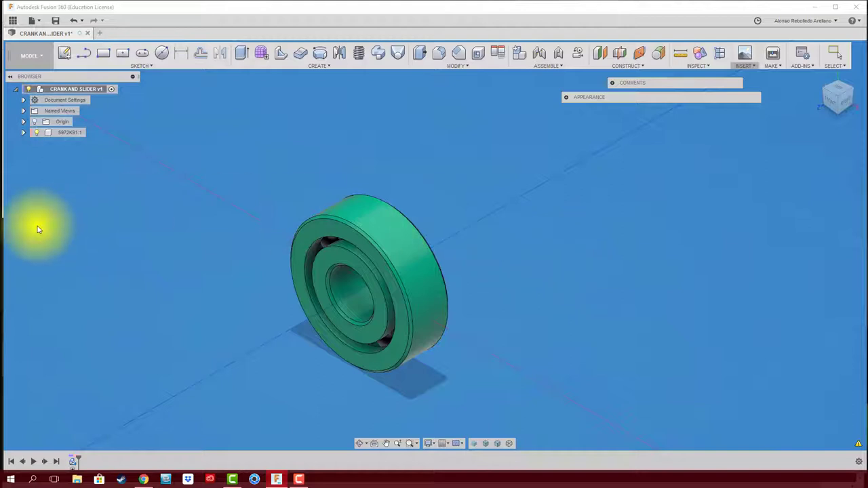
left_click(68, 134)
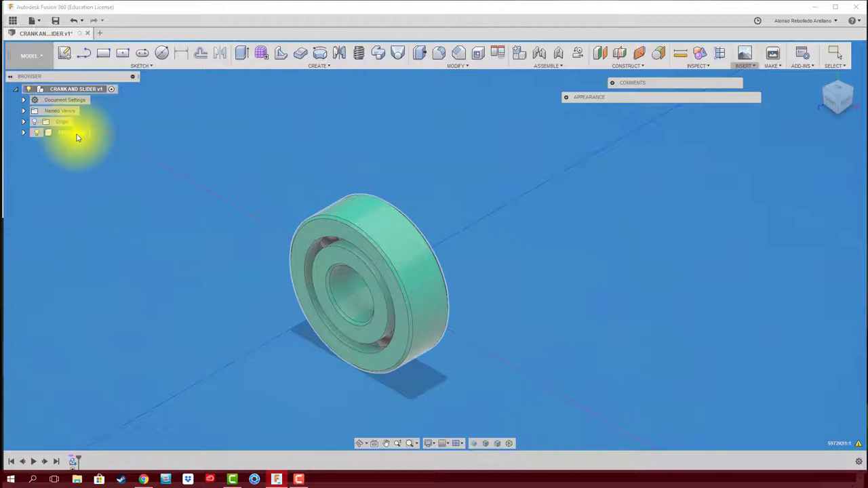
Save the design as version 2 and ground the 5972K91:1 bearing component
left_click(155, 158)
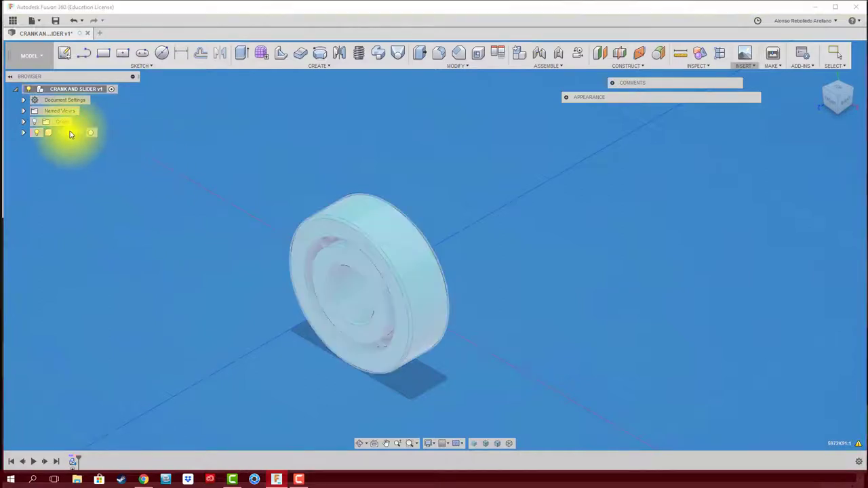
left_click(56, 21)
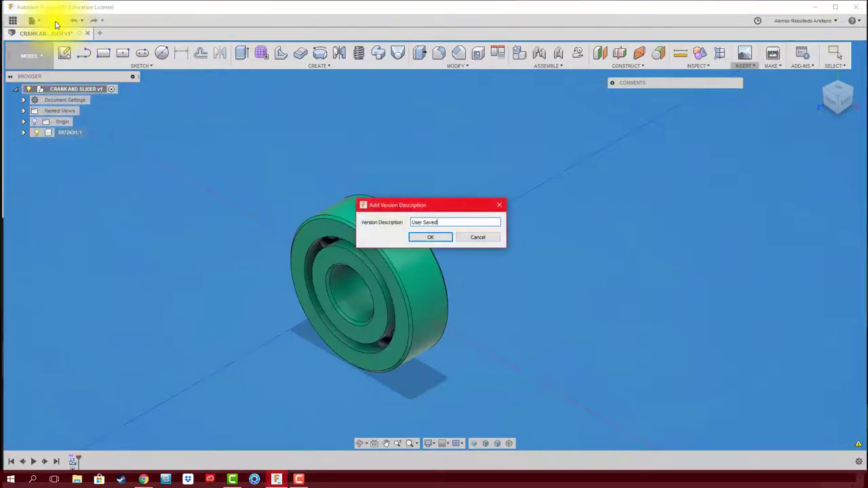
left_click(432, 238)
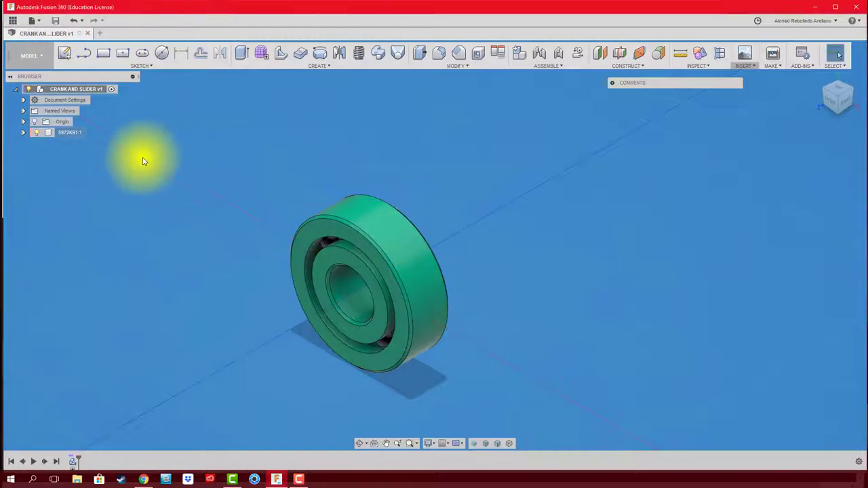
right_click(68, 134)
left_click(91, 153)
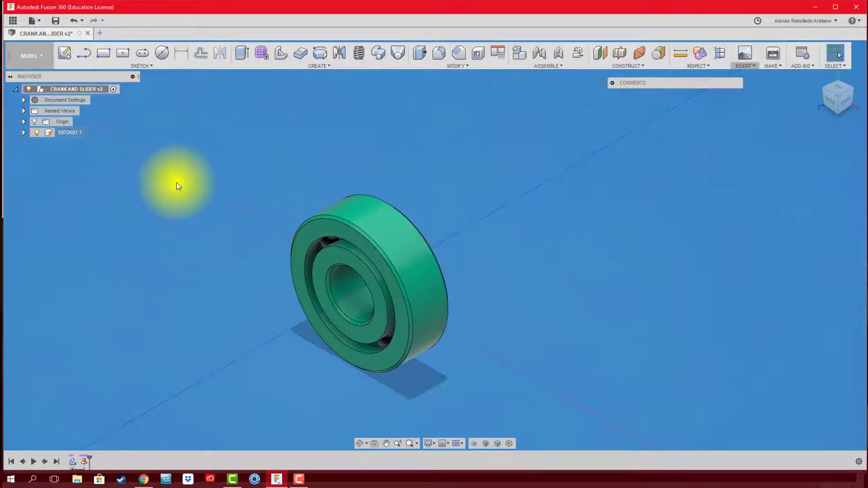
Create and activate the CUERPO component, starting a centre-diameter circle on the bearing's face
right_click(85, 92)
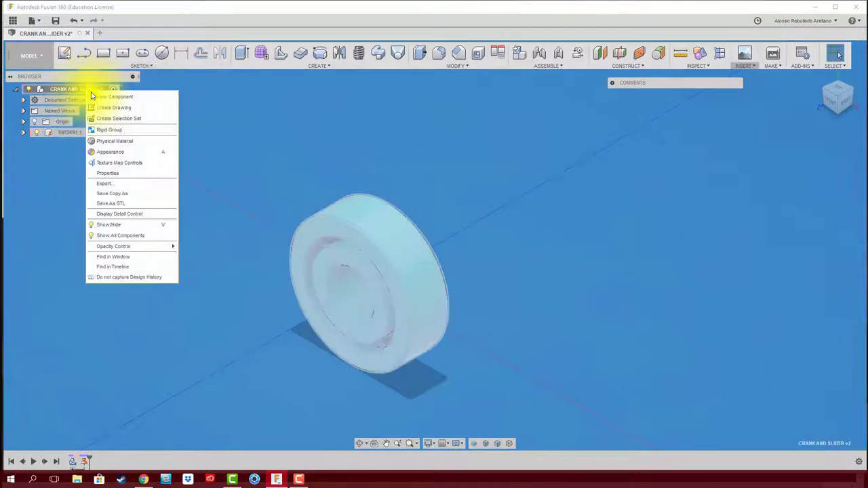
left_click(114, 99)
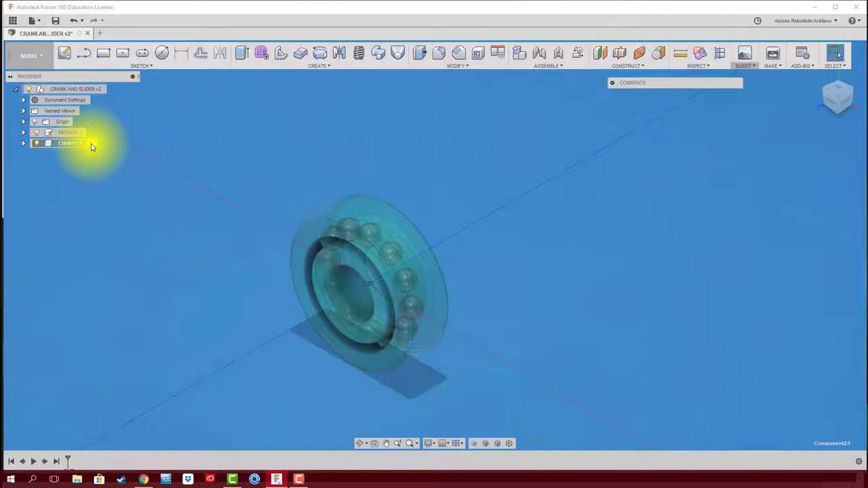
left_click(90, 143)
left_click(162, 52)
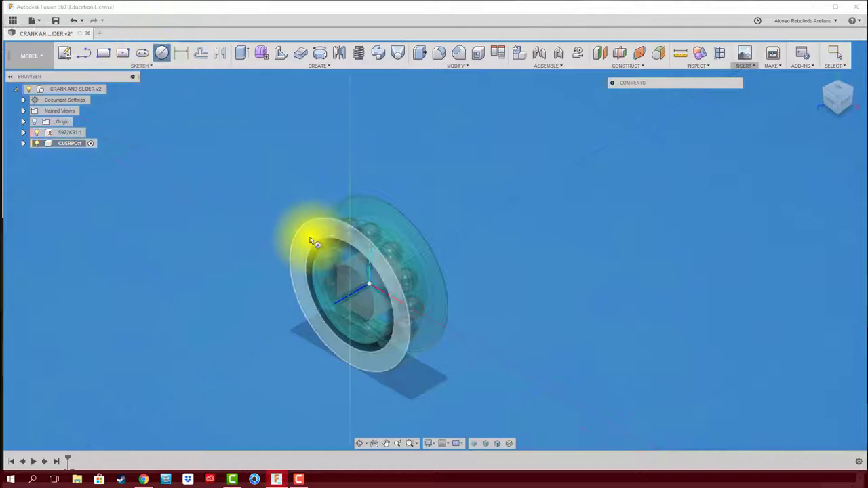
left_click(312, 241)
left_click(495, 287)
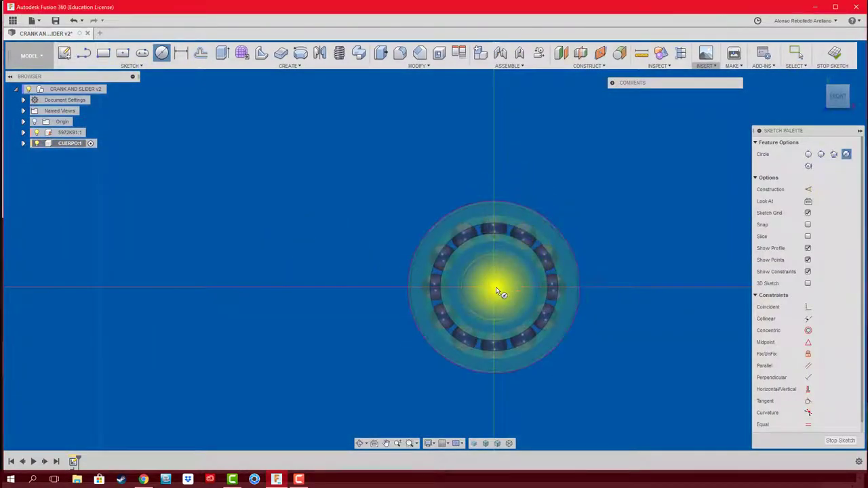
Draw the outer circle and dimension its gap from the bearing as 10 mm
left_click(504, 158)
key("d")
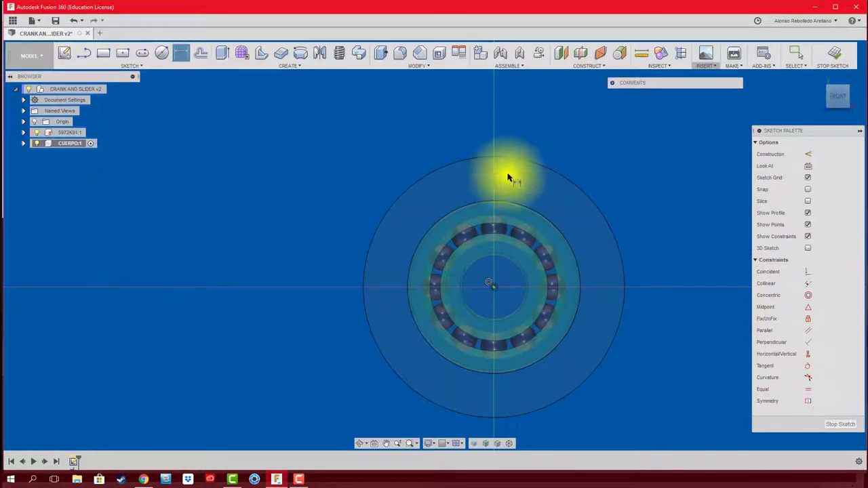
left_click(521, 206)
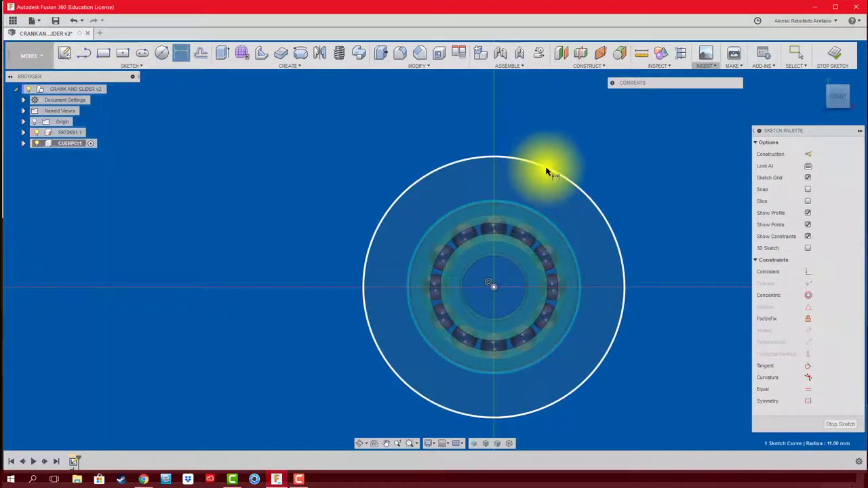
left_click(546, 169)
left_click(539, 190)
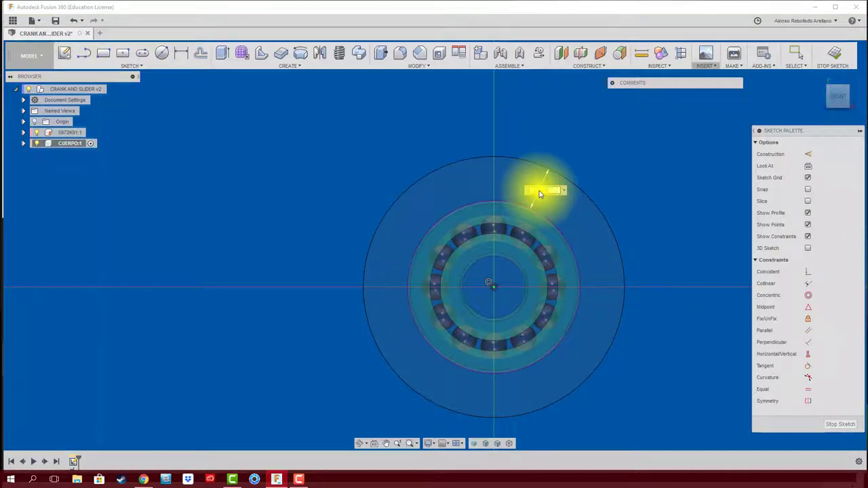
key("Return")
Draw an 85.119 mm horizontal construction line from the circle centre
scroll(547, 287, "down", 3)
middle_click_drag(546, 287, 314, 251)
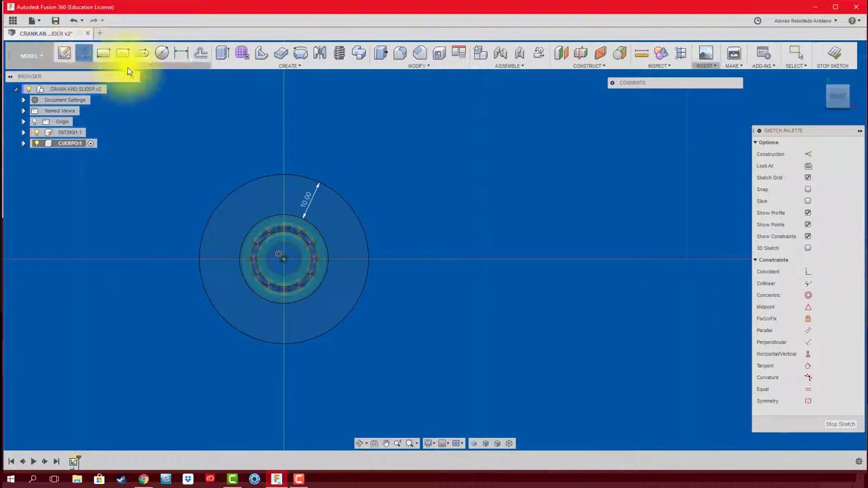
left_click(284, 258)
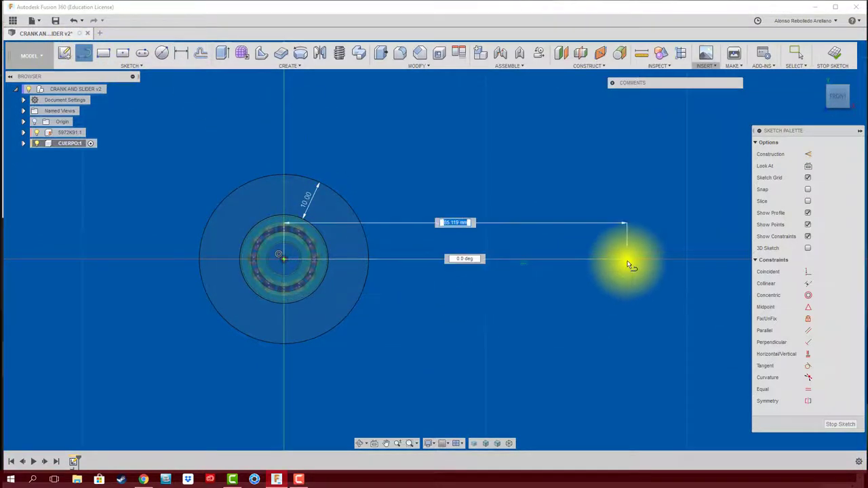
left_click(623, 259)
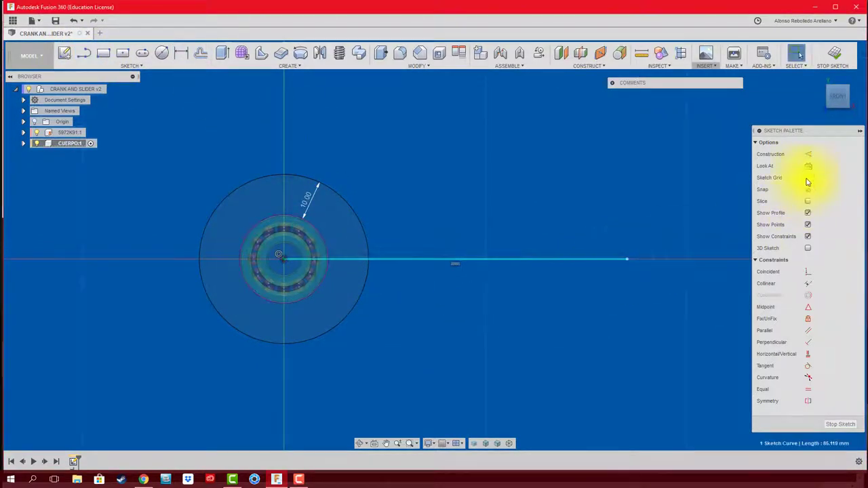
left_click(809, 155)
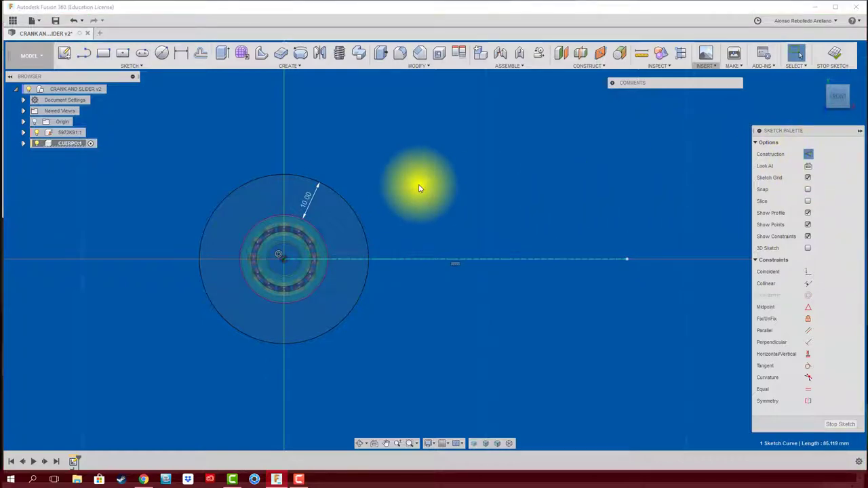
Offset the construction line 10 mm below and make the copy a regular line
key("o")
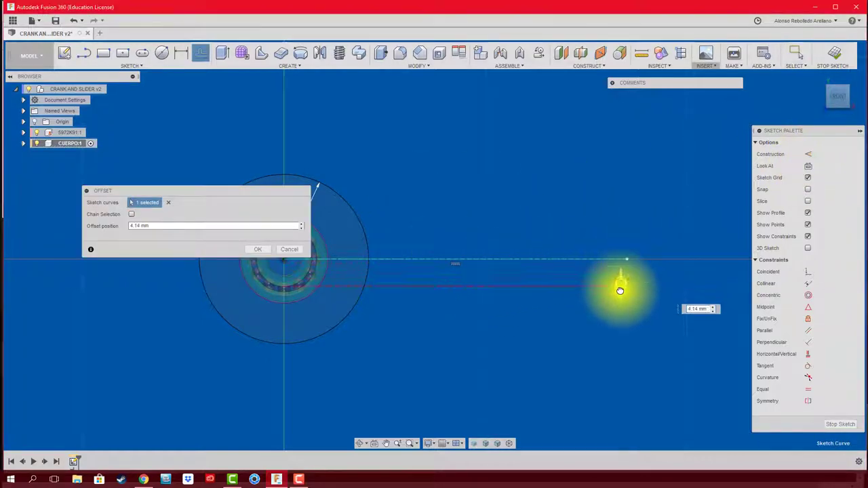
left_click(620, 290)
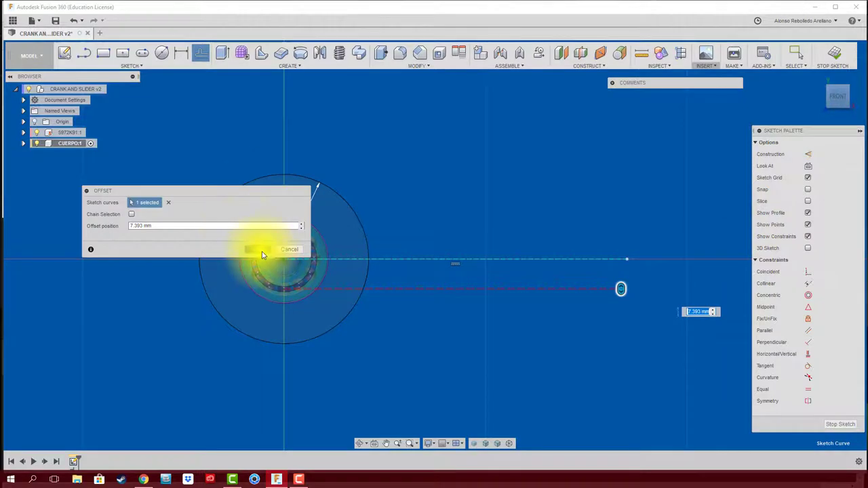
left_click(157, 226)
type("10")
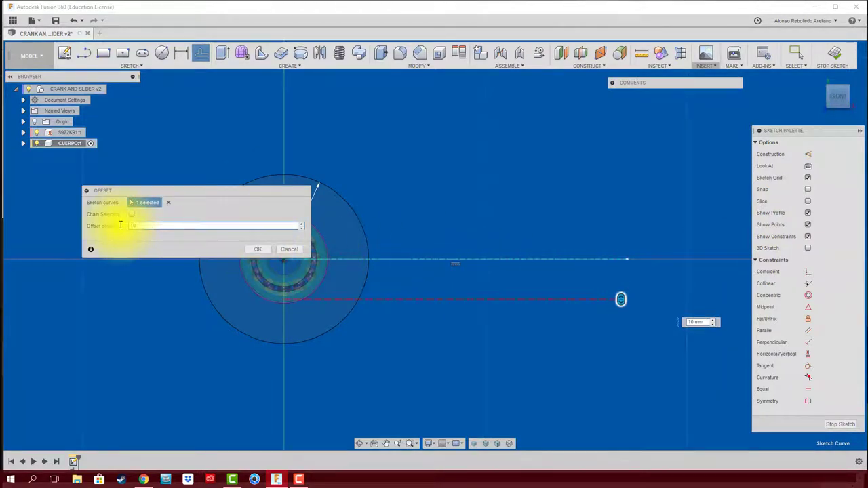
key("Return")
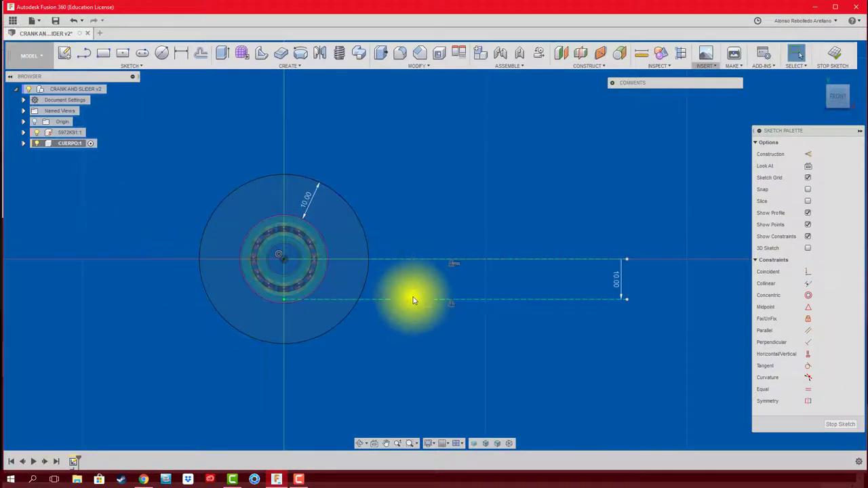
left_click(412, 302)
left_click(808, 154)
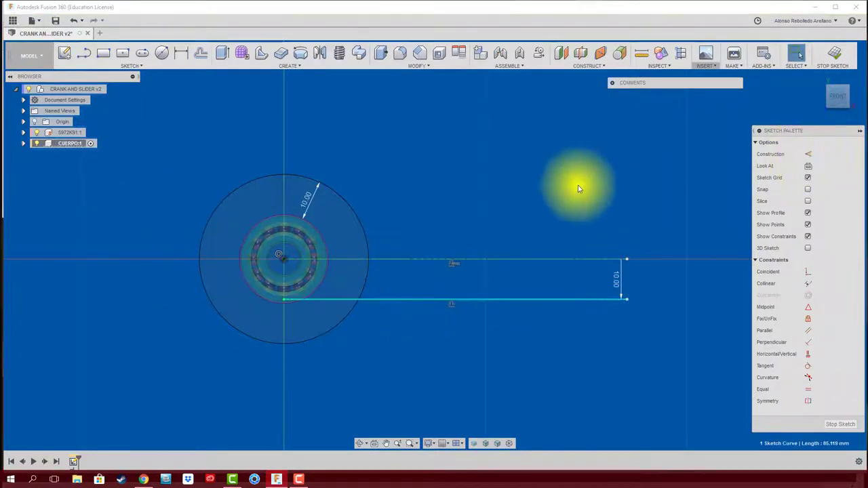
Offset the centre line again, convert it to a normal line, then delete the extra top line
key("c")
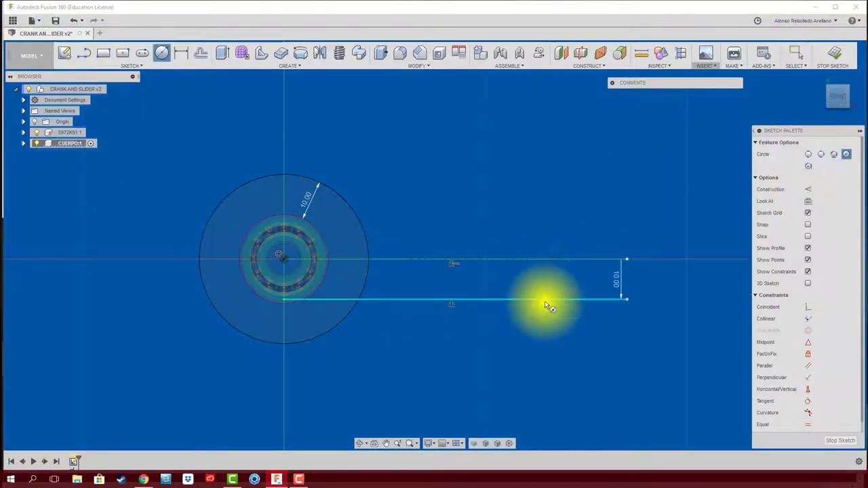
key("Escape")
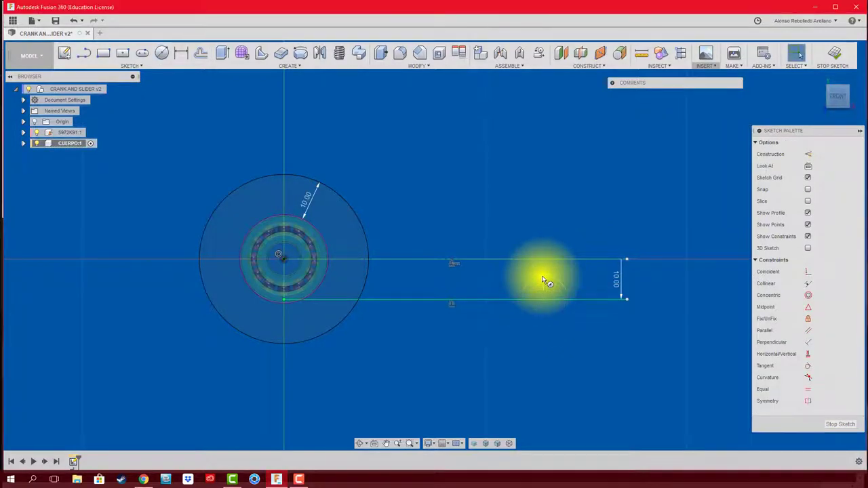
key("o")
left_click(547, 260)
type("-10")
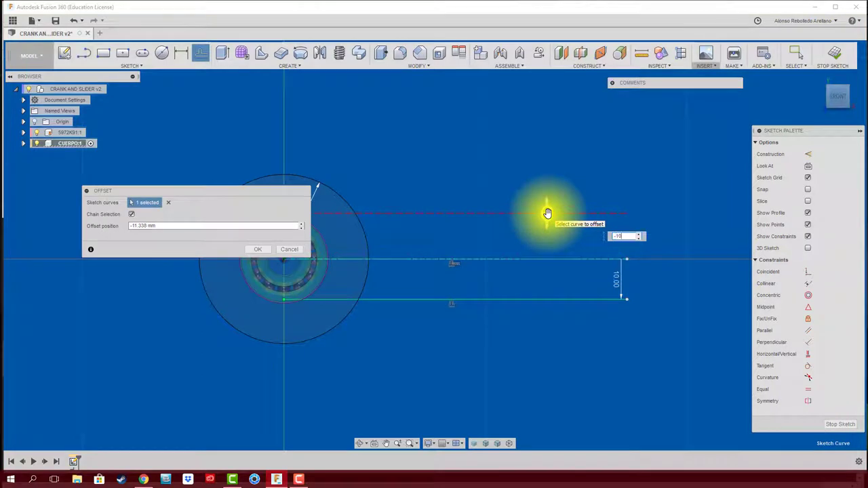
left_click(258, 249)
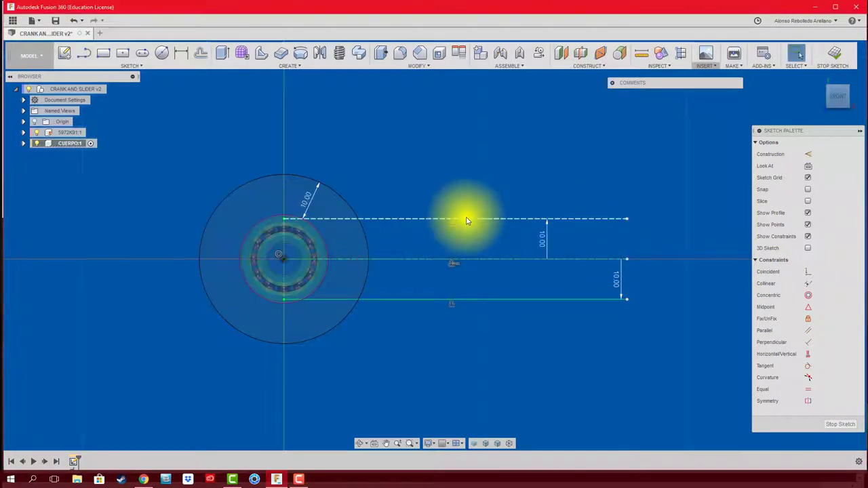
left_click(808, 153)
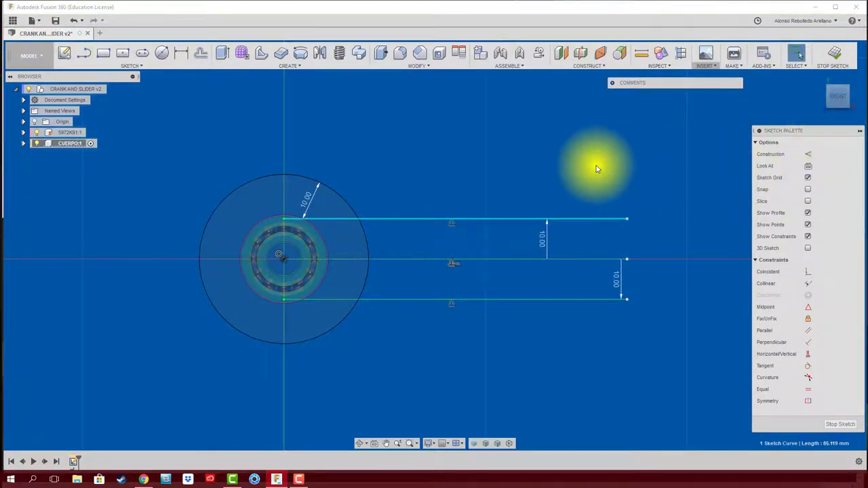
key("Delete")
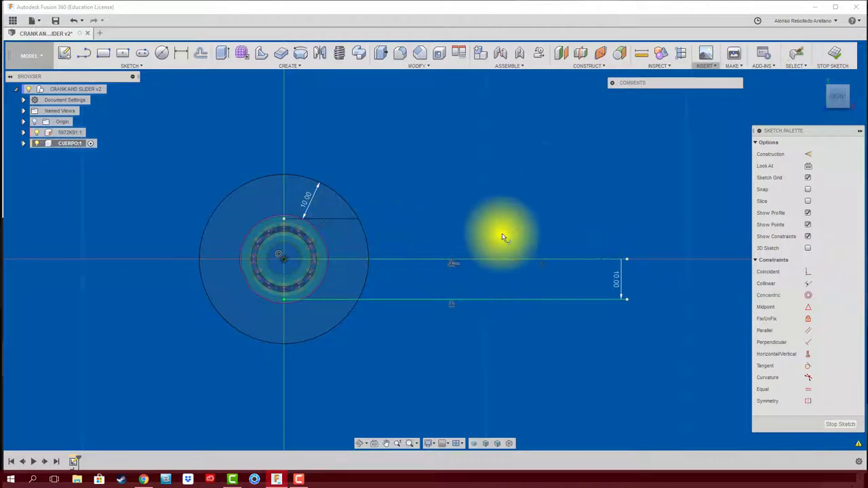
Trim the circle arc between the arm lines and the line stubs inside the circle
left_click(453, 178)
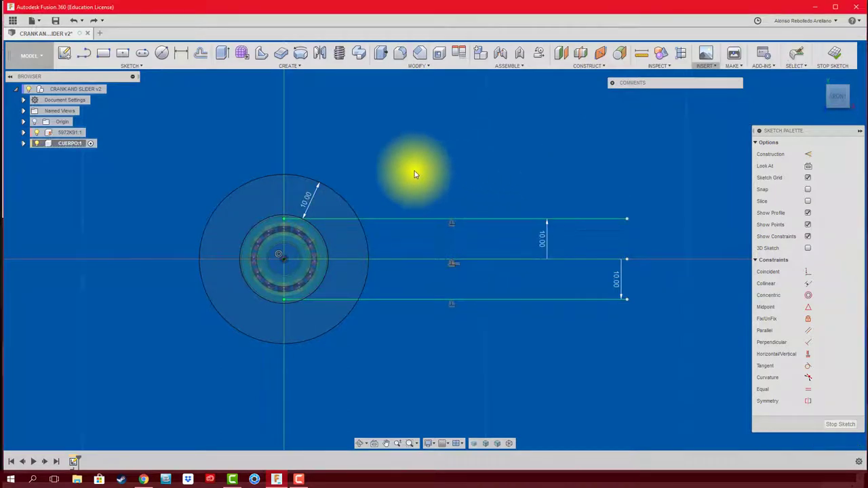
left_click(365, 238)
left_click(346, 298)
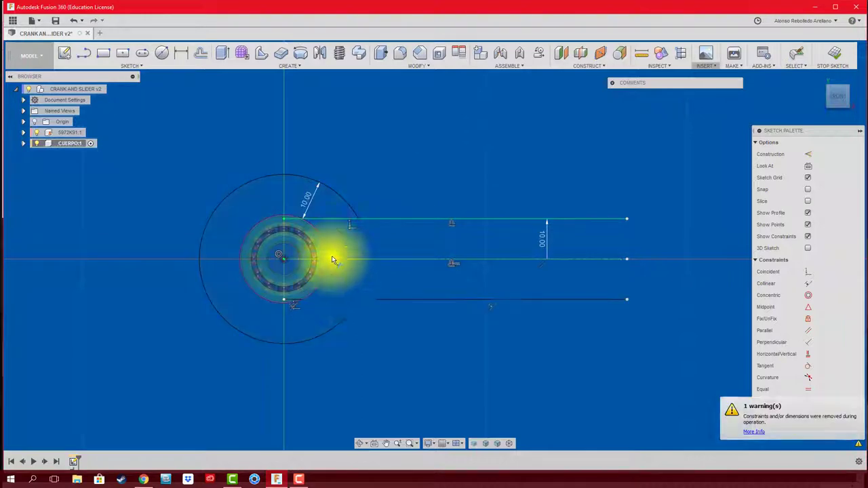
left_click(339, 219)
scroll(290, 218, "up", 2)
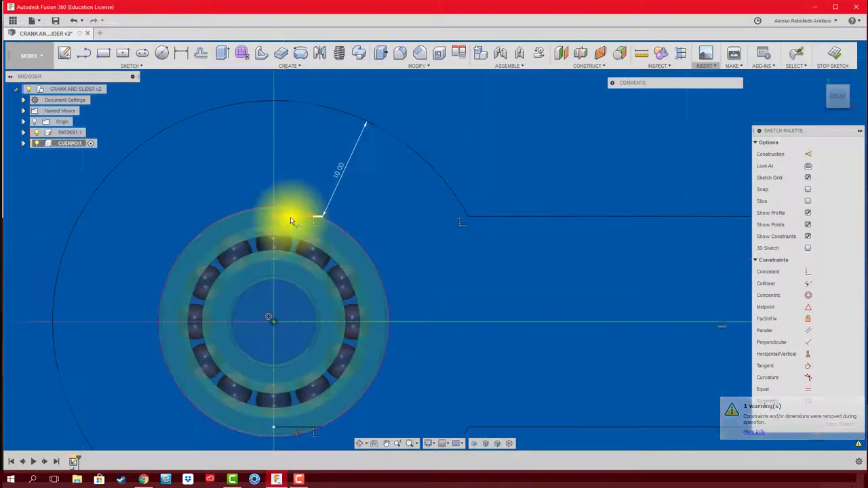
scroll(291, 215, "up", 3)
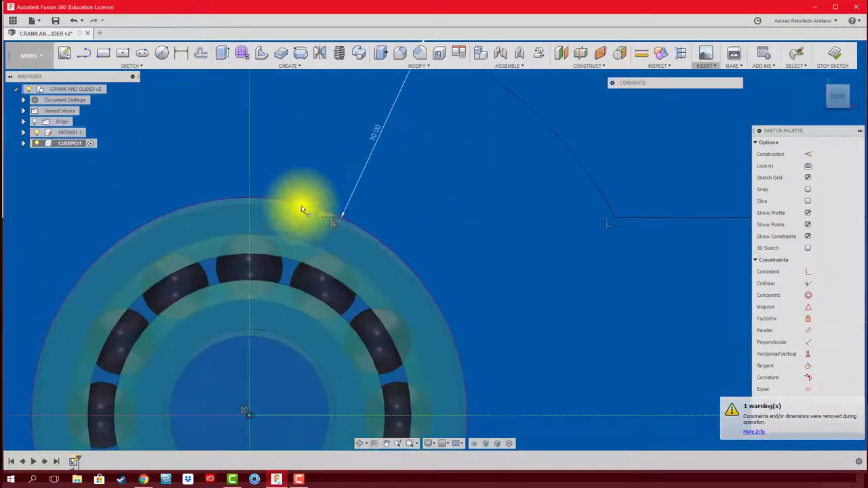
left_click(333, 221)
middle_click_drag(369, 260, 345, 221)
middle_click_drag(323, 310, 353, 203)
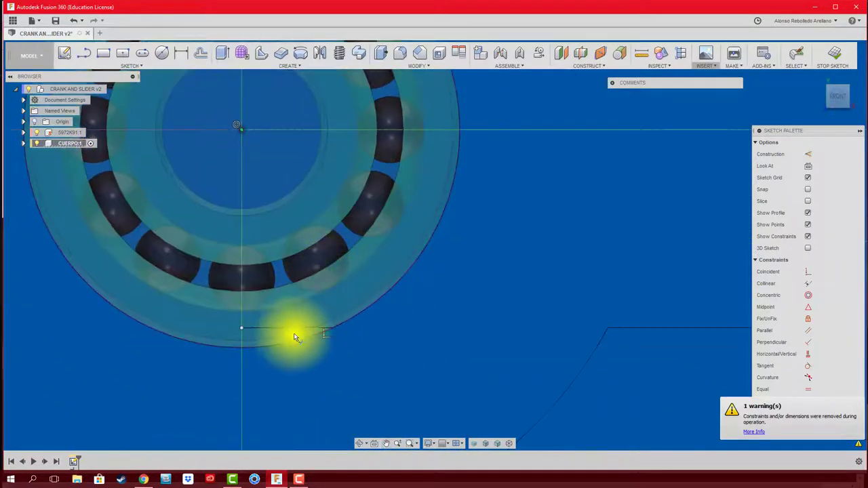
scroll(416, 329, "down", 4)
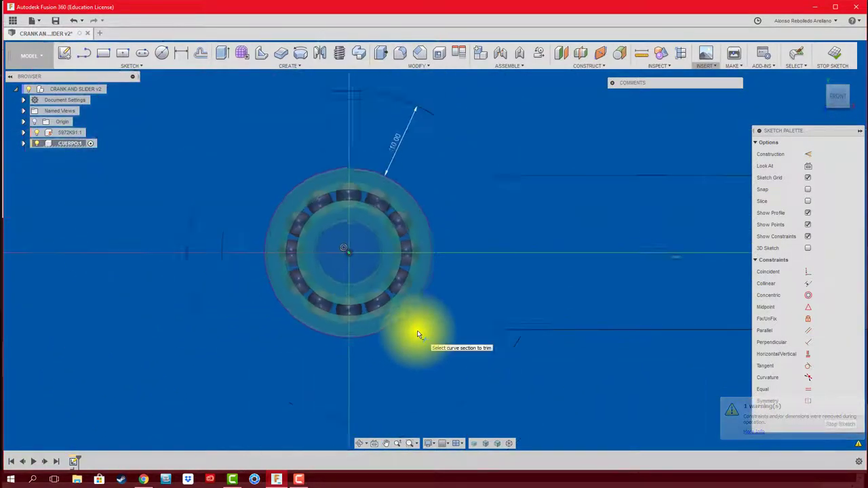
middle_click_drag(533, 332, 332, 317)
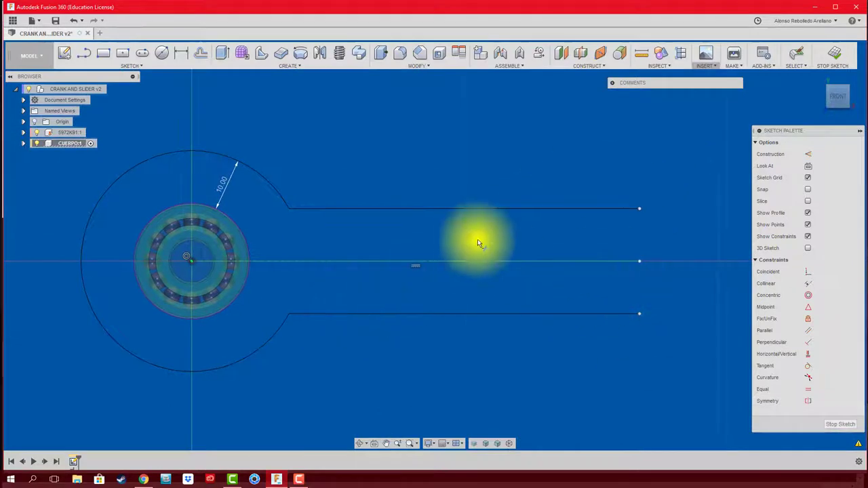
Close the arm's end with a vertical line to complete the crank outline
key("l")
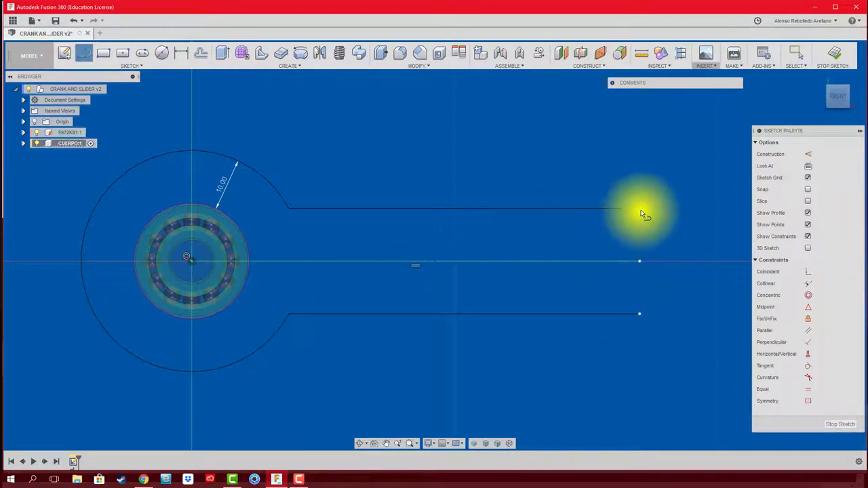
left_click_drag(639, 208, 595, 290)
left_click(639, 313)
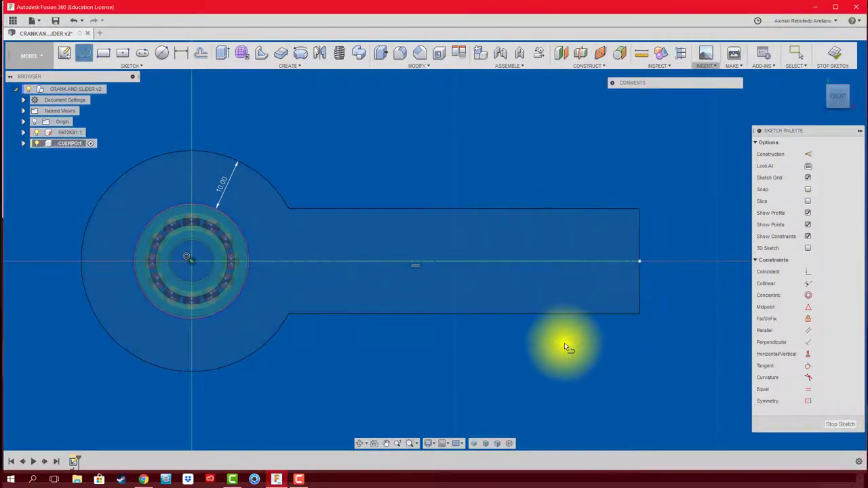
middle_click_drag(532, 351, 497, 348, "shift")
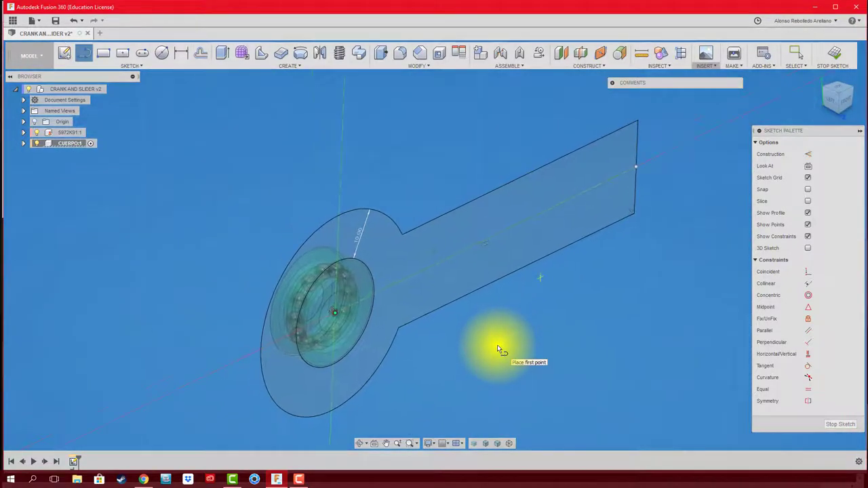
Extrude the closed crank profile -7 mm into a solid body
key("e")
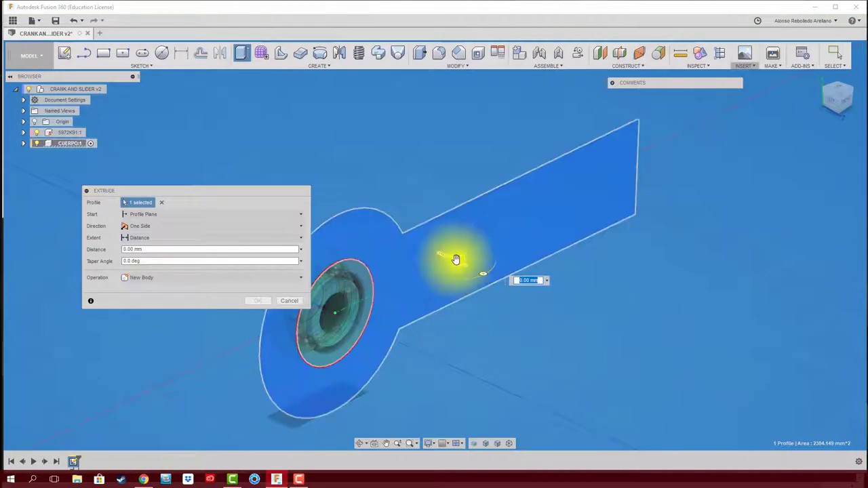
left_click_drag(455, 259, 426, 242)
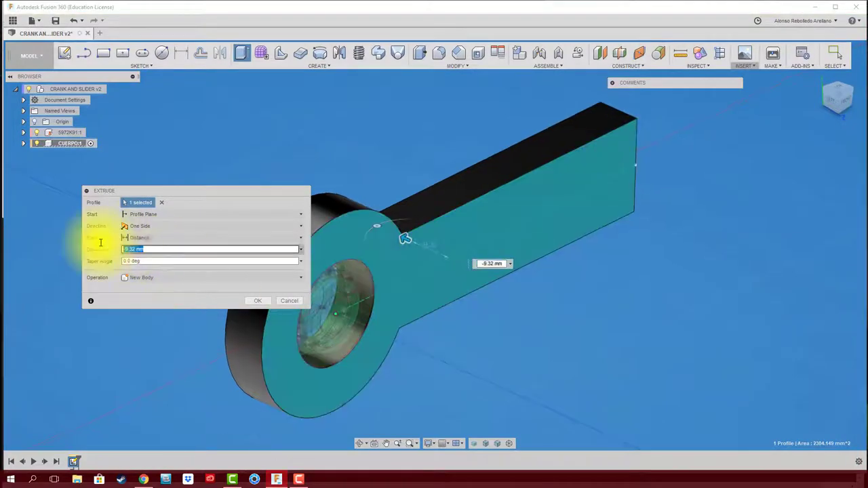
type("-7")
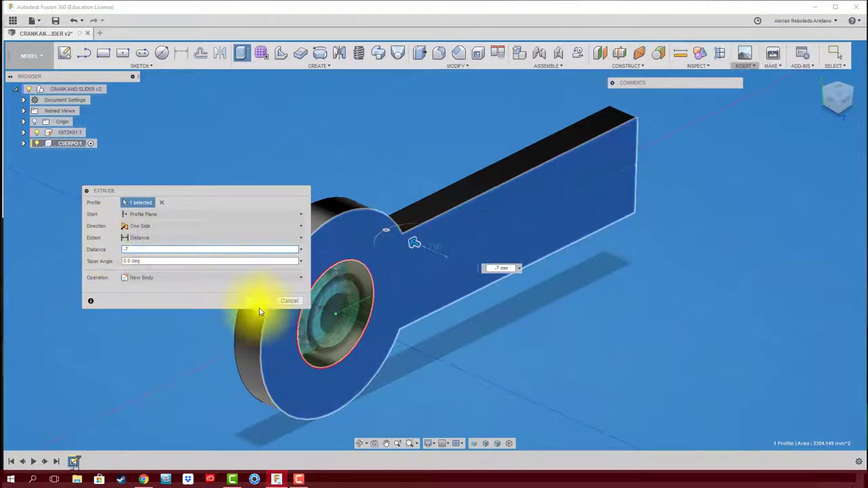
left_click(258, 302)
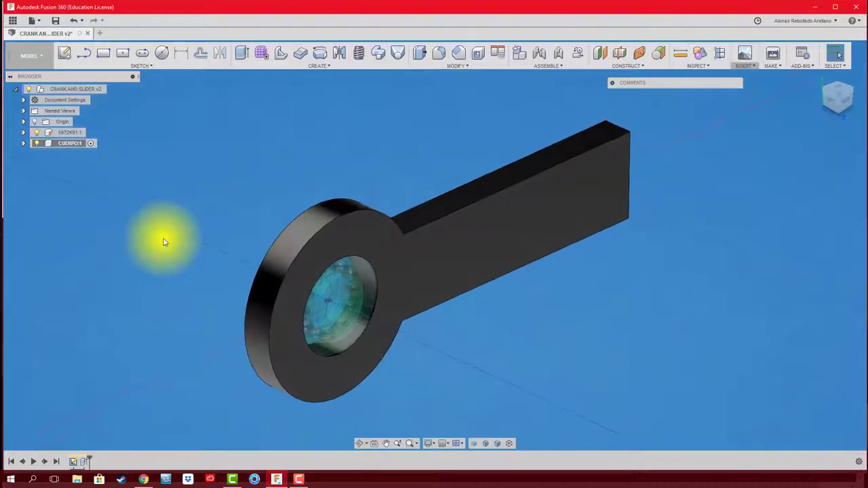
key("a")
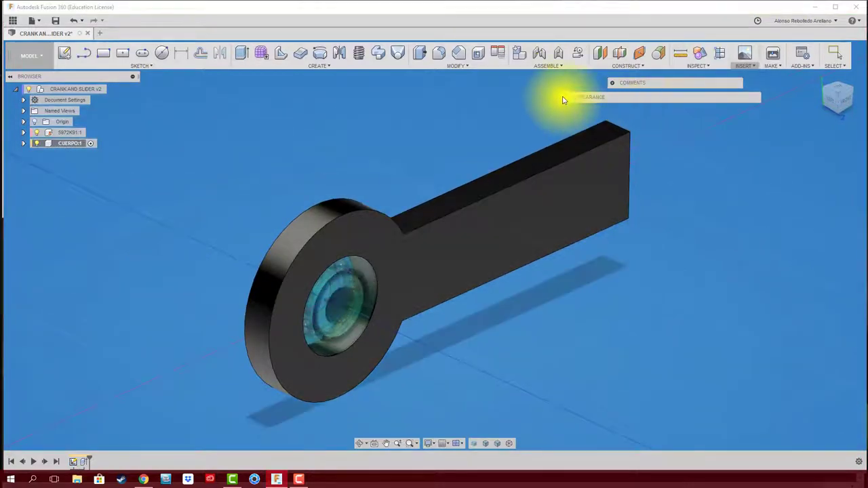
scroll(645, 373, "down", 1)
Apply Plastic - Glossy to the crank body and recolour it yellow
scroll(601, 364, "down", 1)
mouse_move(601, 364)
left_mouse_down()
mouse_move(678, 183)
mouse_move(552, 237)
left_mouse_up()
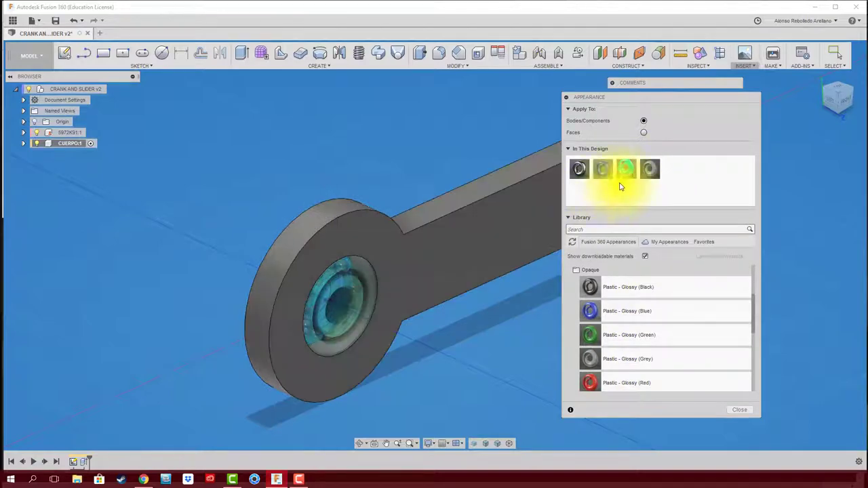
double_click(650, 169)
left_click(465, 151)
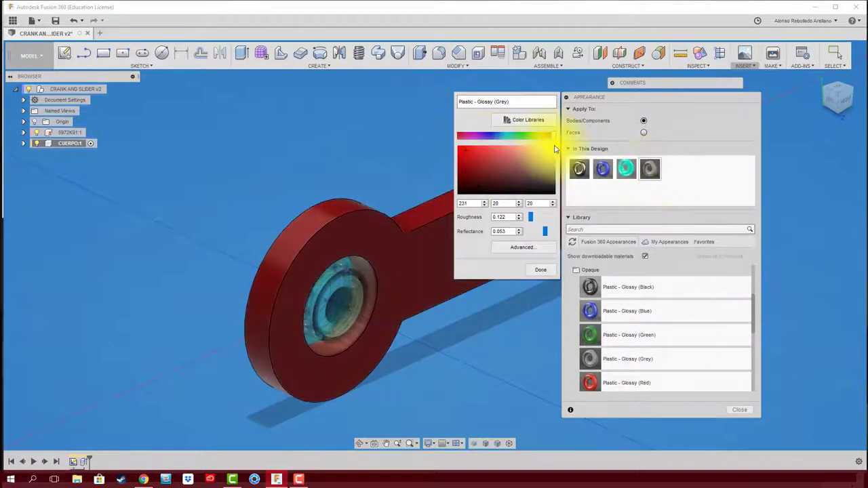
left_click(537, 137)
left_click(540, 272)
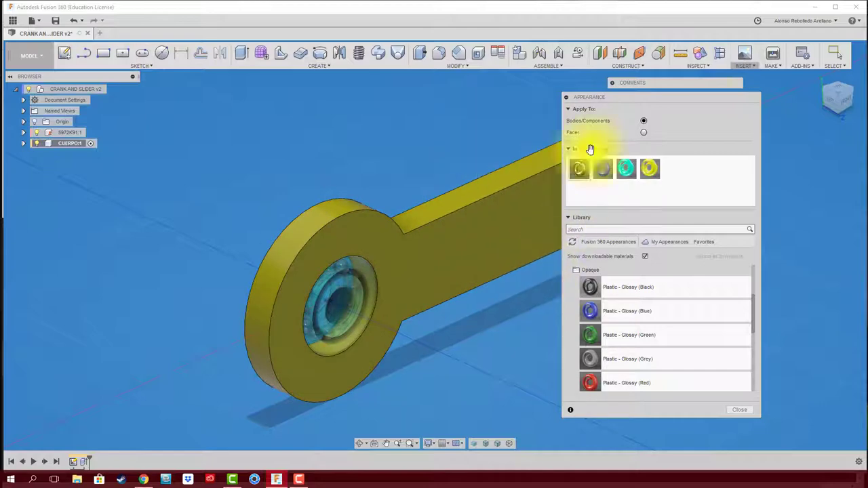
left_click(738, 409)
mouse_move(649, 389)
middle_mouse_down("shift")
mouse_move(235, 277)
mouse_move(194, 254)
middle_mouse_up("shift")
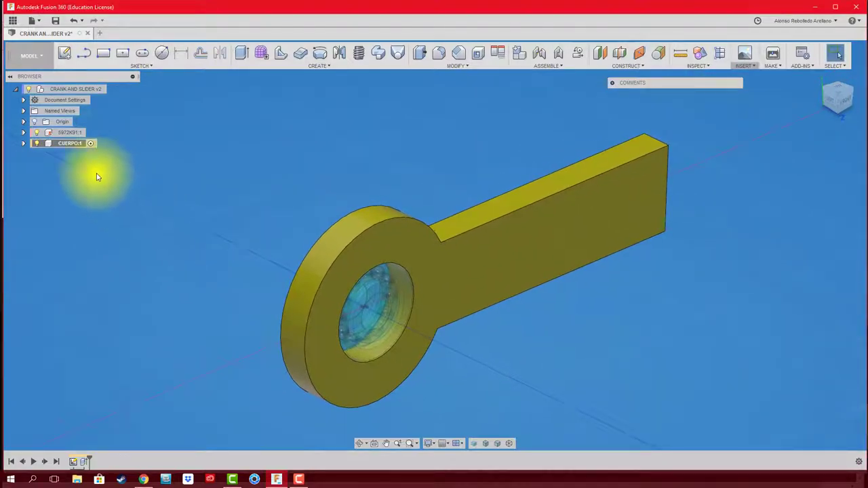
Activate the top-level CRANK AND SLIDER v2 assembly and drag the green bearing out of the crank hole
right_click(75, 145)
key("Escape")
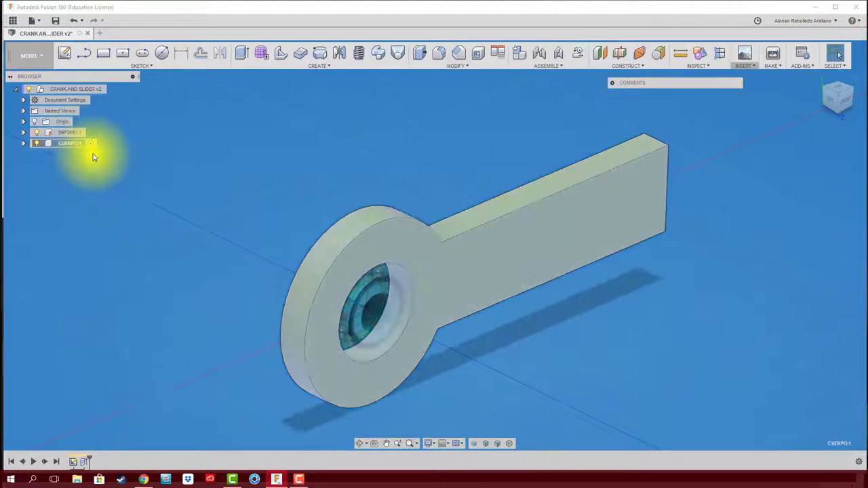
right_click(68, 132)
left_click(179, 166)
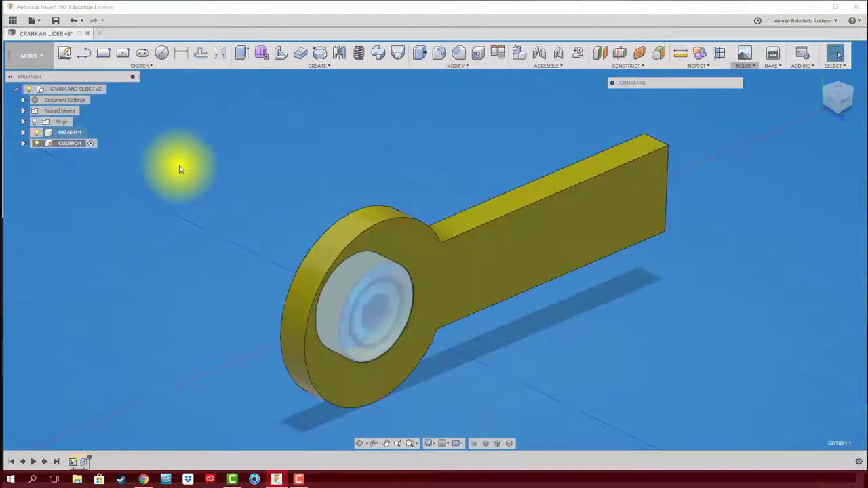
left_click(112, 89)
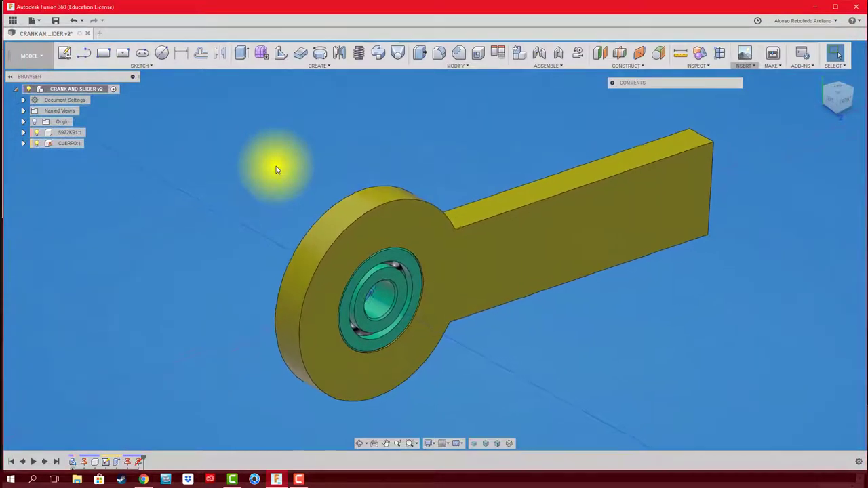
mouse_move(395, 281)
left_mouse_down()
mouse_move(258, 235)
mouse_move(342, 181)
left_mouse_up()
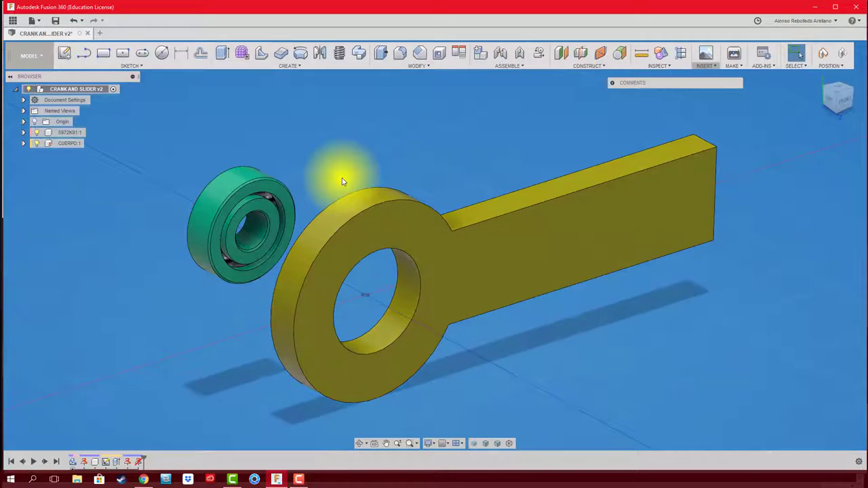
left_click(321, 164)
Join the bearing to the crank's hole so it sits flush in the round end
left_click(627, 246)
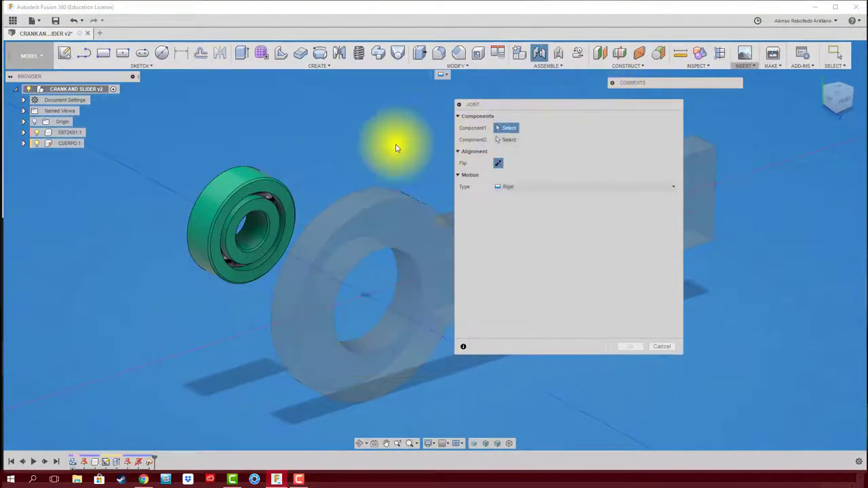
left_click(271, 181)
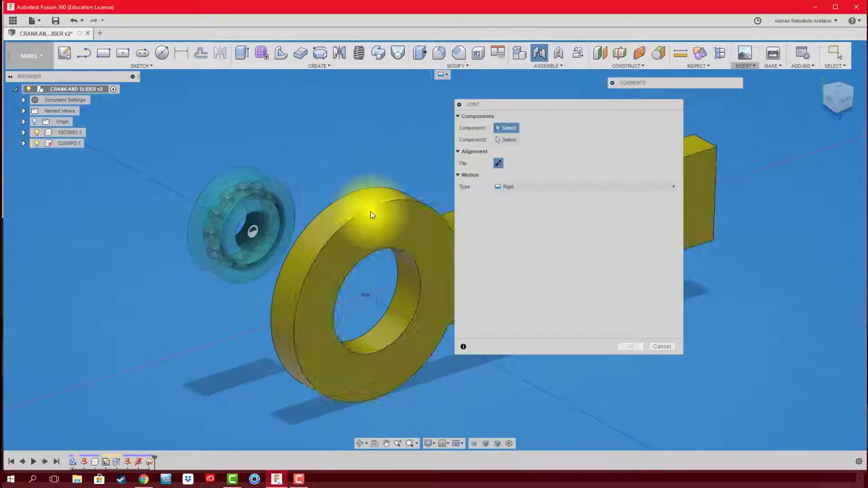
left_click(417, 267)
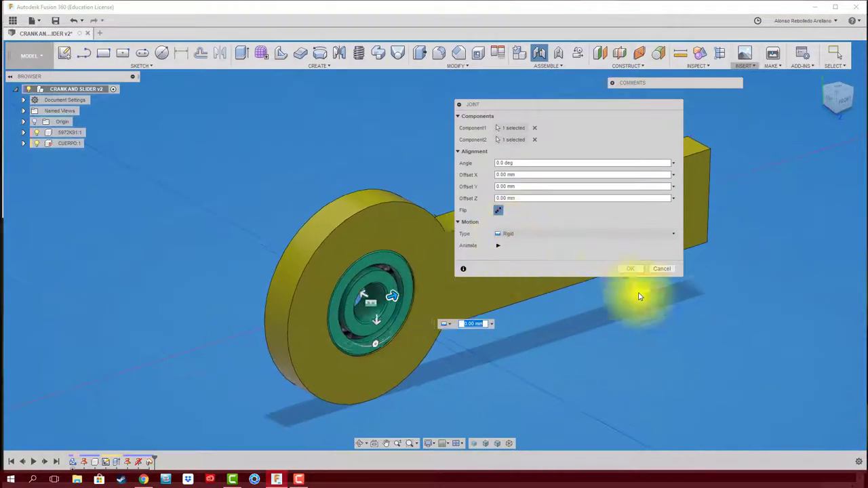
left_click(630, 269)
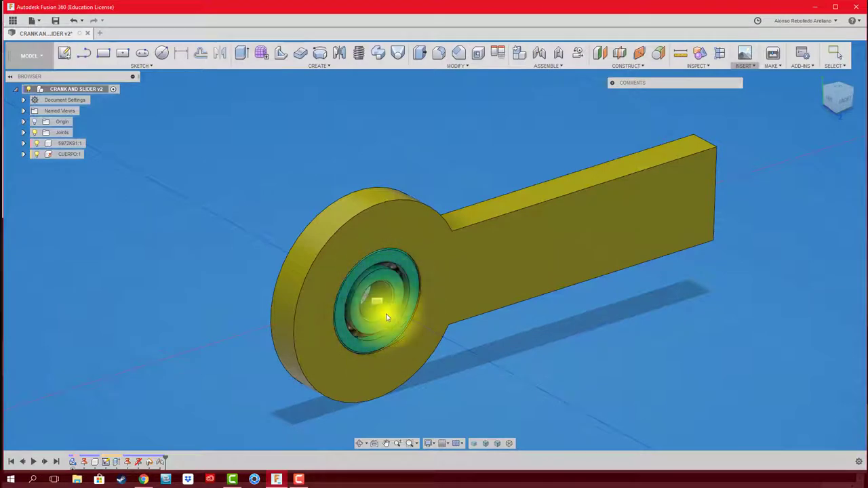
left_click(194, 248)
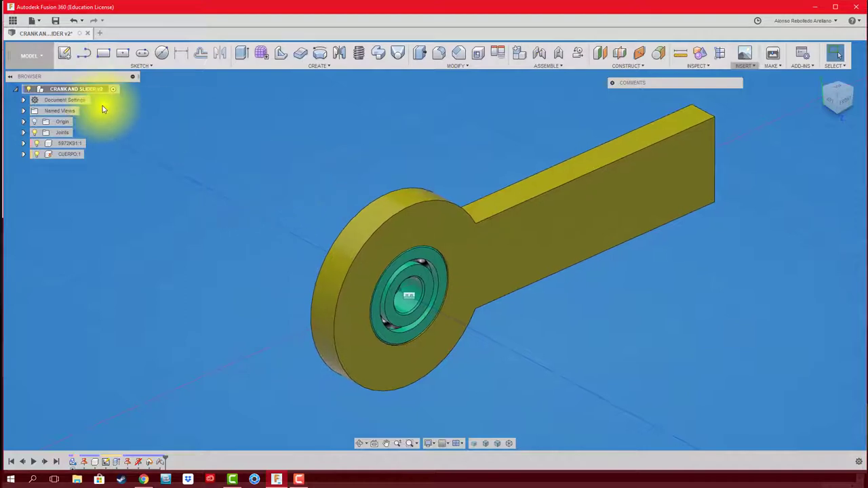
Create a new component named EJE and sketch a circle at the bearing's centre on the crank face
right_click(107, 89)
left_click(129, 120)
type("EJE")
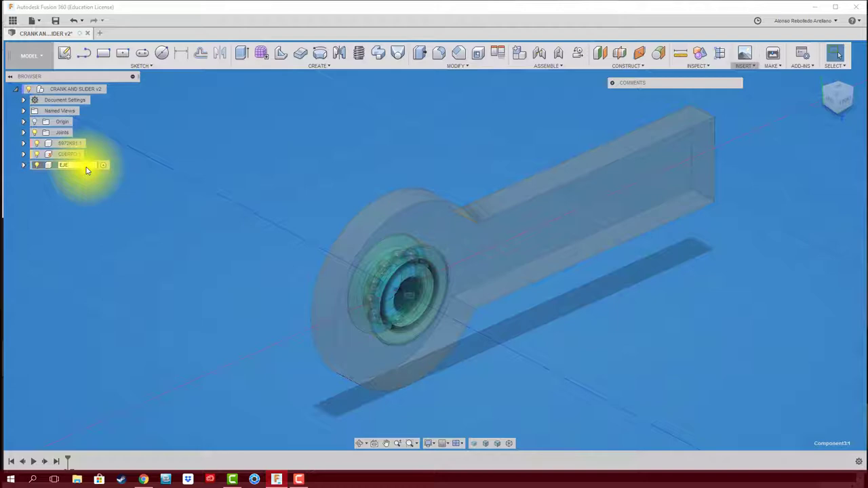
key("Return")
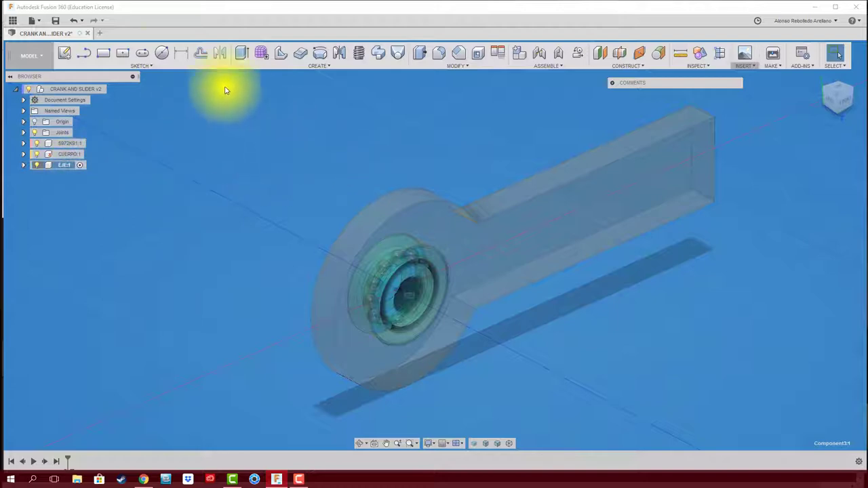
left_click(163, 53)
left_click(459, 246)
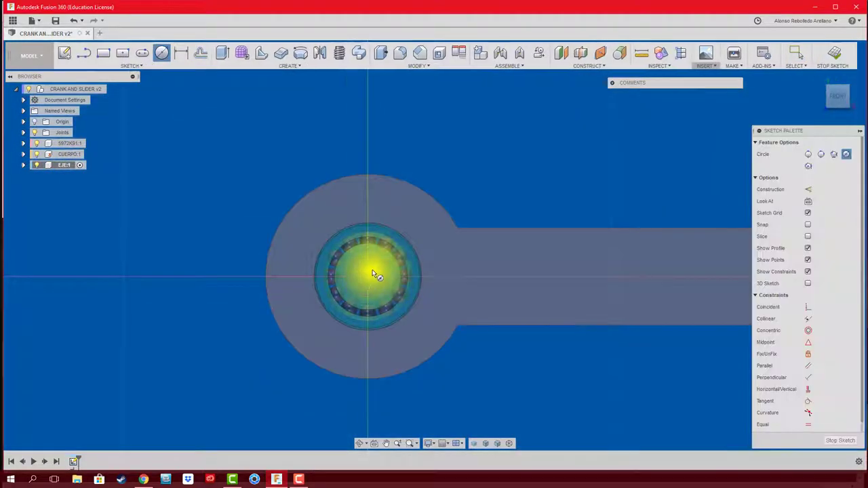
left_click(369, 277)
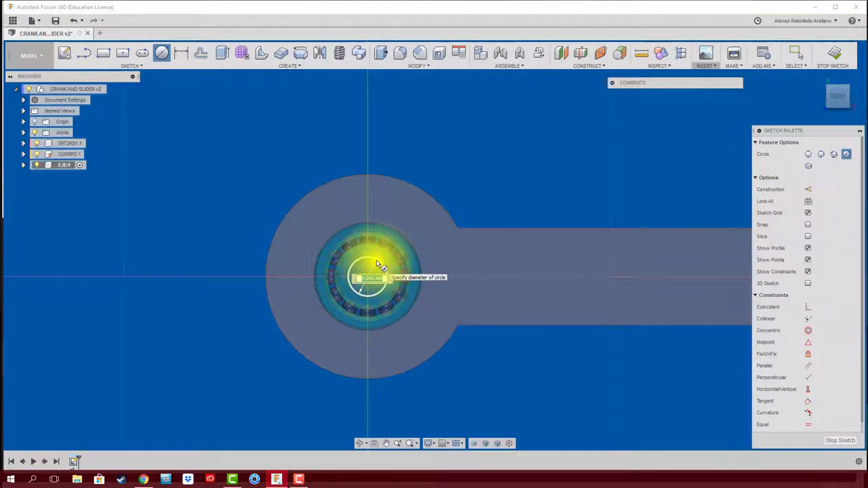
left_click(379, 264)
Extrude the circle 30 mm into a cylindrical shaft
key("e")
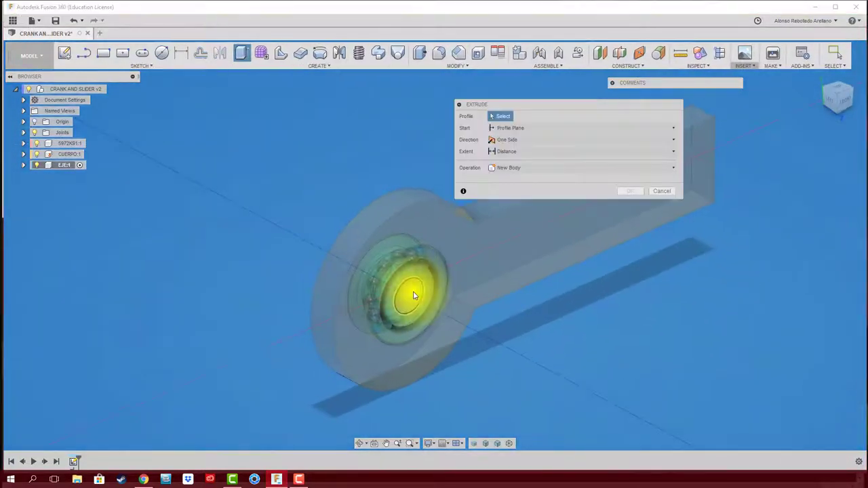
left_click(408, 292)
left_click_drag(439, 308, 558, 350)
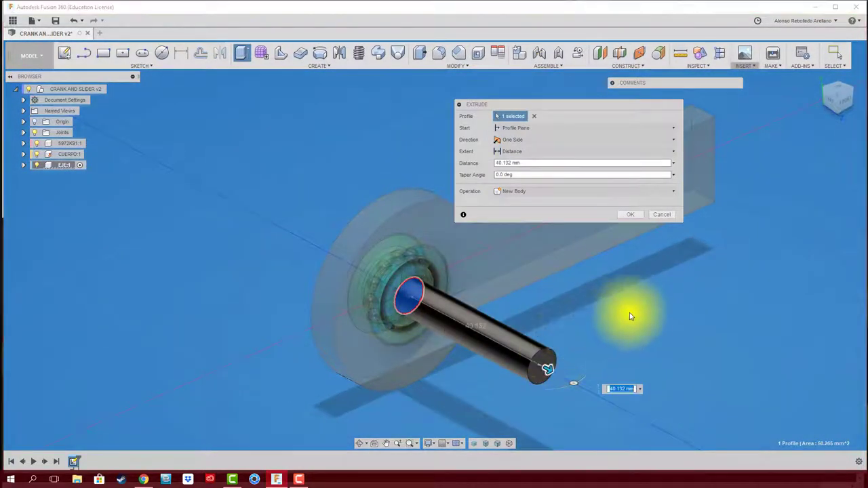
middle_click_drag(630, 310, 610, 217, "shift")
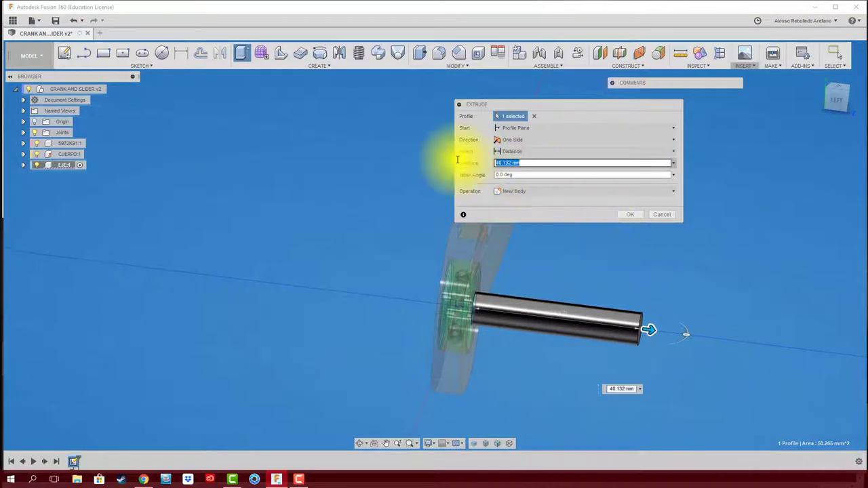
left_click(631, 215)
mouse_move(616, 238)
middle_mouse_down("shift")
mouse_move(589, 251)
mouse_move(326, 200)
middle_mouse_up("shift")
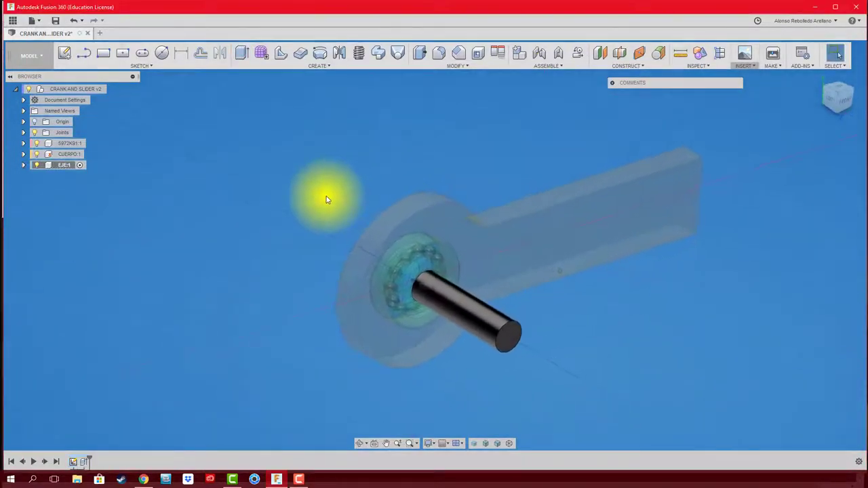
Apply a brighter green Plastic - Glossy to the EJE shaft, then reactivate the root assembly
key("a")
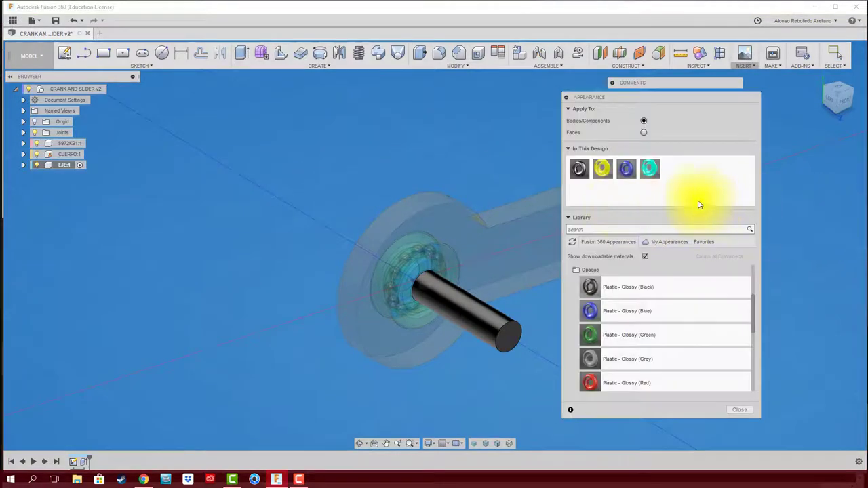
left_click_drag(629, 330, 600, 188)
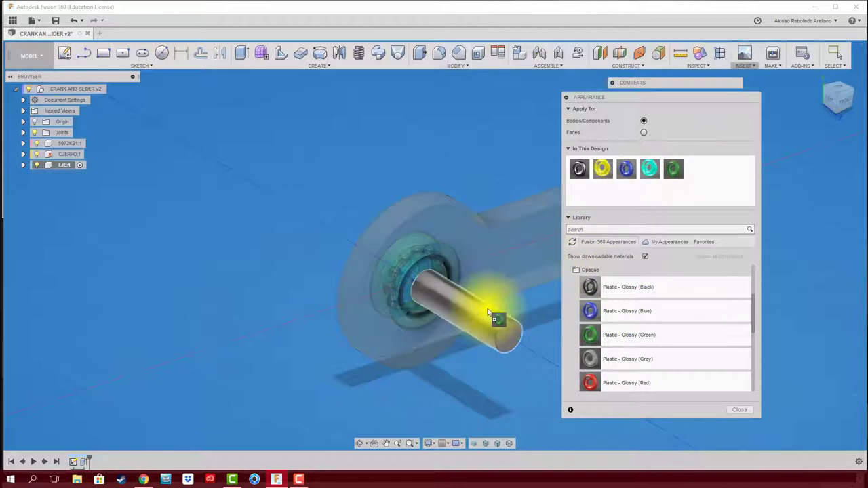
left_click_drag(561, 272, 497, 313)
double_click(672, 169)
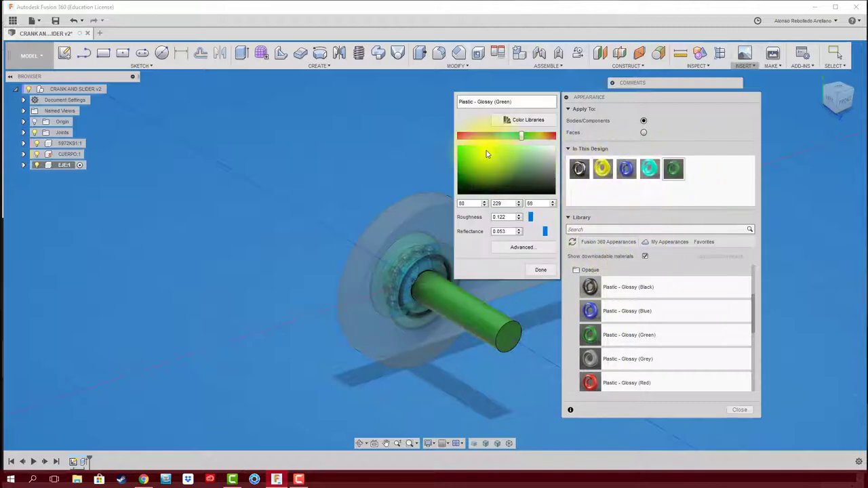
left_click_drag(486, 154, 441, 150)
left_click(545, 271)
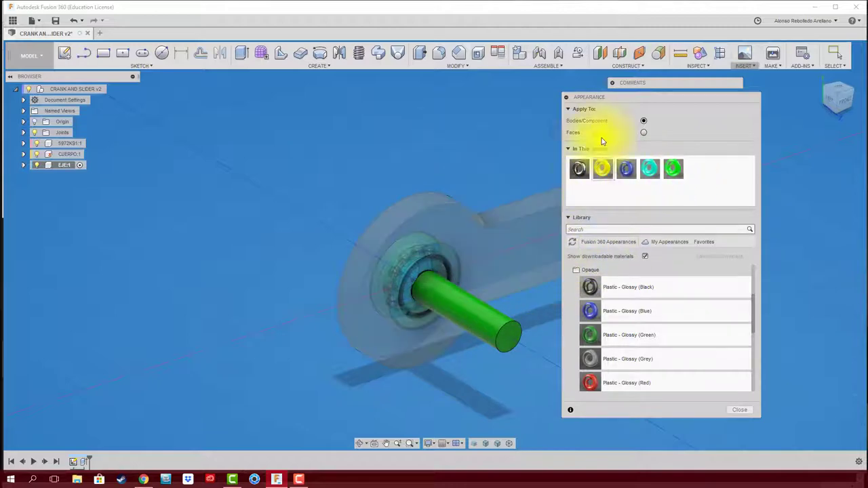
left_click(563, 97)
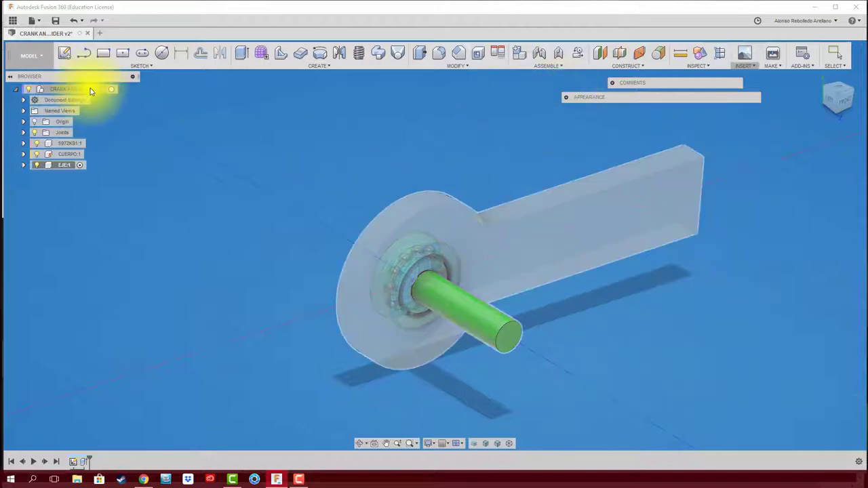
left_click(112, 90)
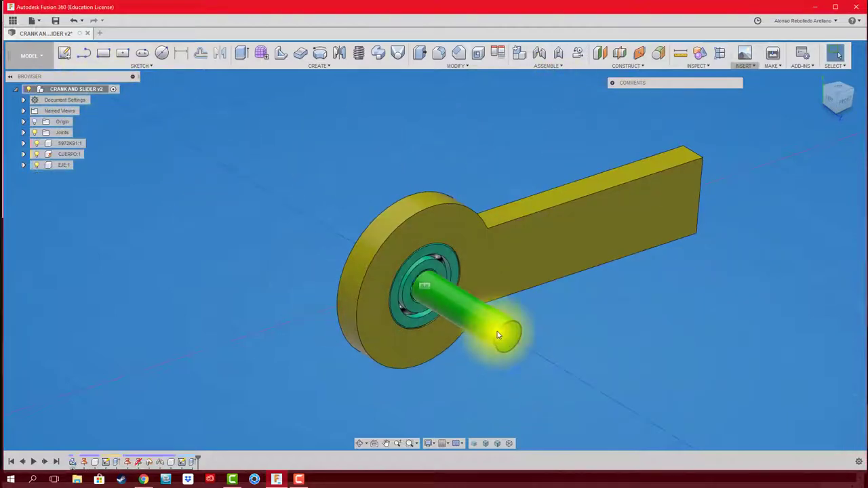
Drag the green shaft out of the bearing to the upper left and reframe the view
left_click_drag(497, 333, 306, 218)
scroll(344, 180, "up", 1)
scroll(345, 180, "up", 2)
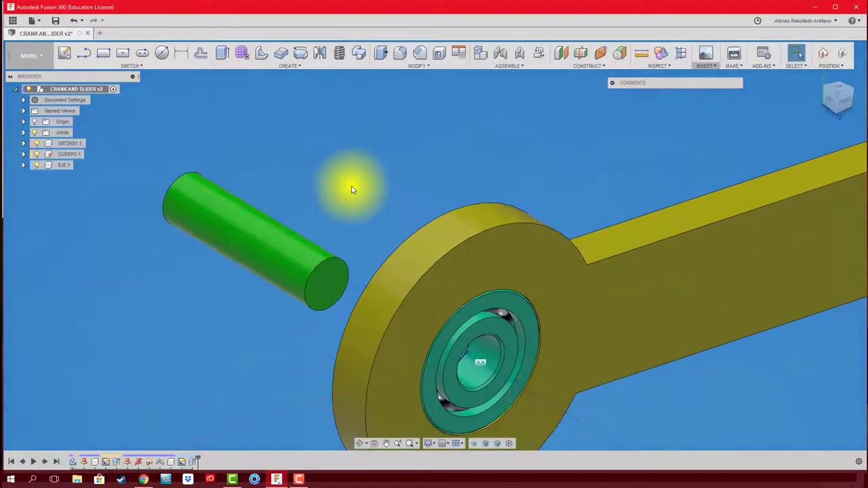
scroll(349, 186, "up", 2)
scroll(351, 189, "down", 1)
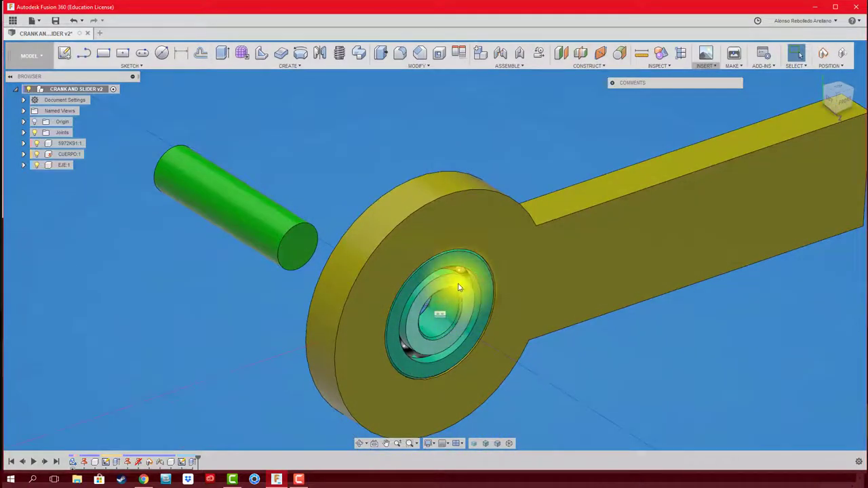
scroll(460, 273, "up", 2)
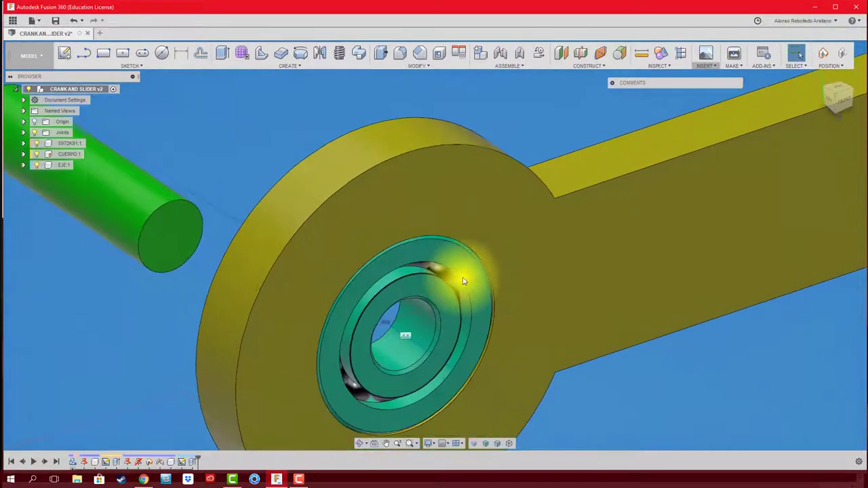
scroll(447, 276, "up", 2)
scroll(414, 268, "down", 1)
scroll(400, 271, "down", 2)
scroll(396, 275, "up", 1)
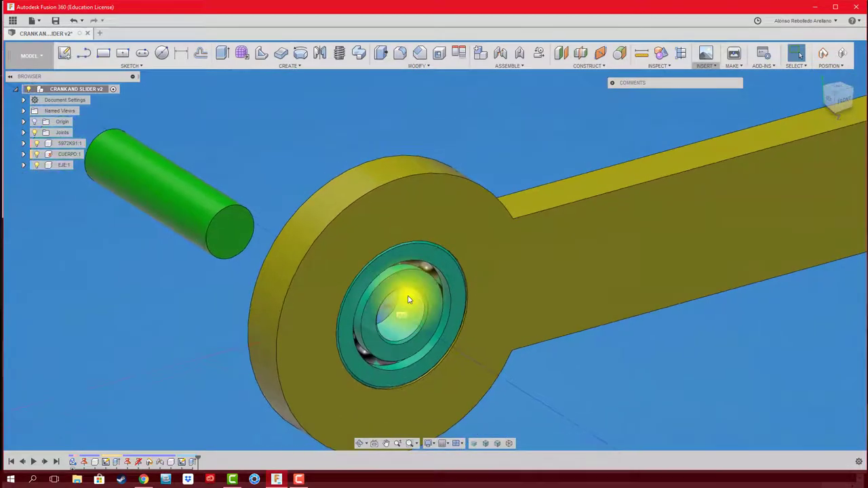
mouse_move(261, 190)
middle_mouse_down()
mouse_move(294, 174)
mouse_move(305, 184)
middle_mouse_up()
scroll(305, 184, "down", 3)
scroll(314, 196, "down", 1)
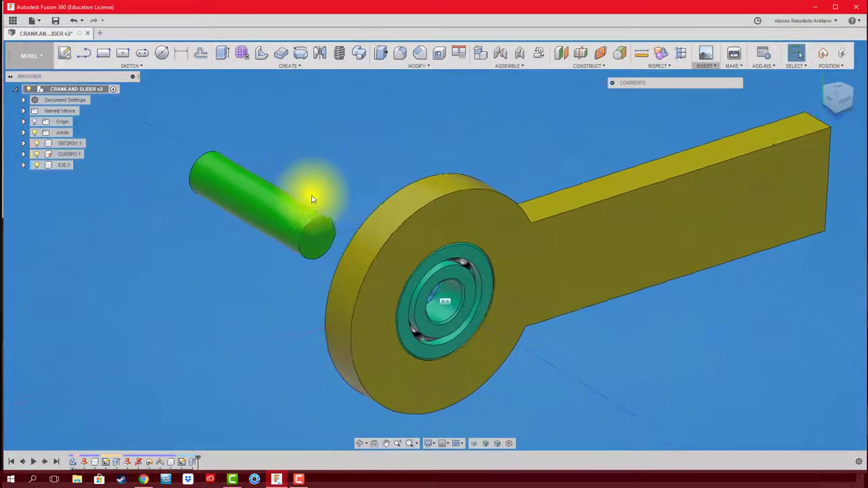
scroll(332, 183, "down", 1)
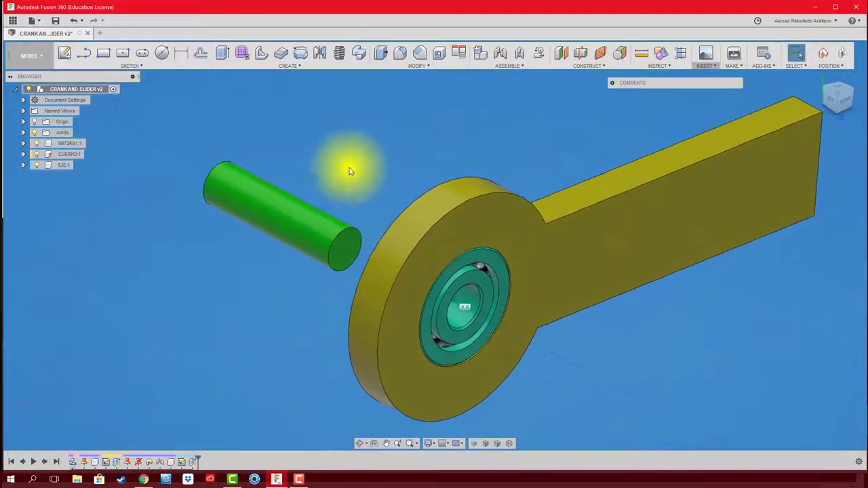
Create a revolute joint between the green shaft and the bearing's centre
left_click(497, 54)
left_click(621, 239)
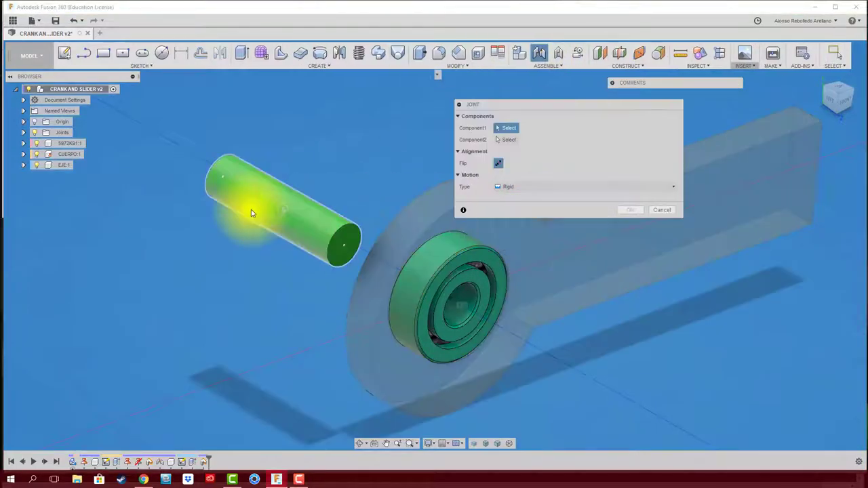
left_click(285, 212)
scroll(475, 319, "up", 2)
scroll(452, 335, "up", 2)
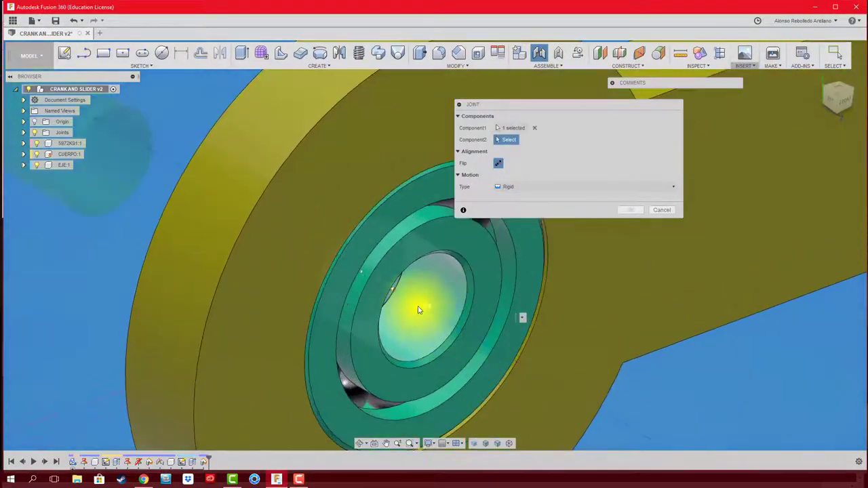
left_click(397, 297)
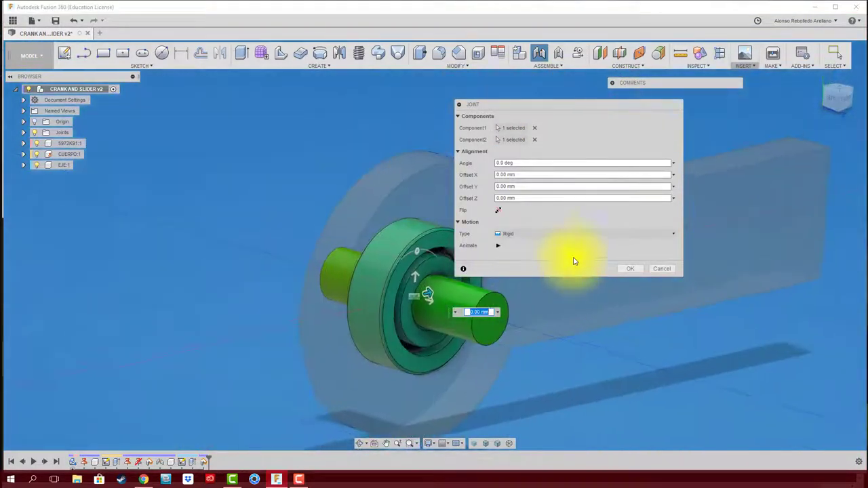
left_click(604, 234)
left_click(570, 256)
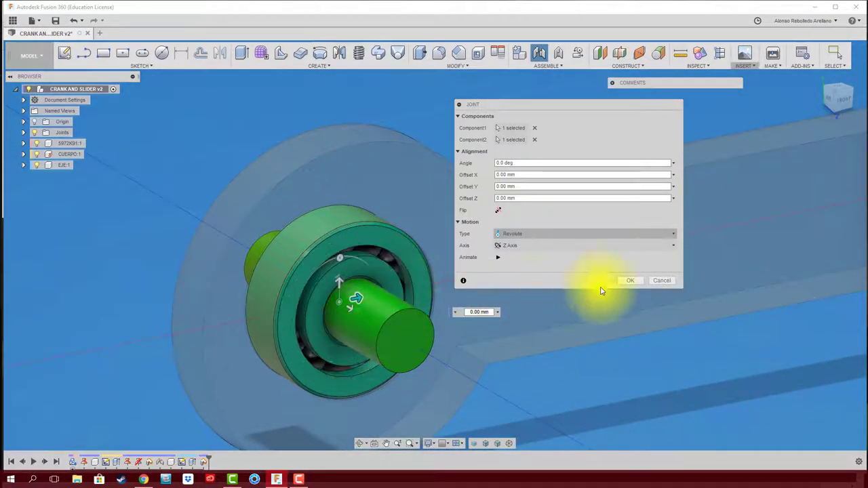
left_click(624, 280)
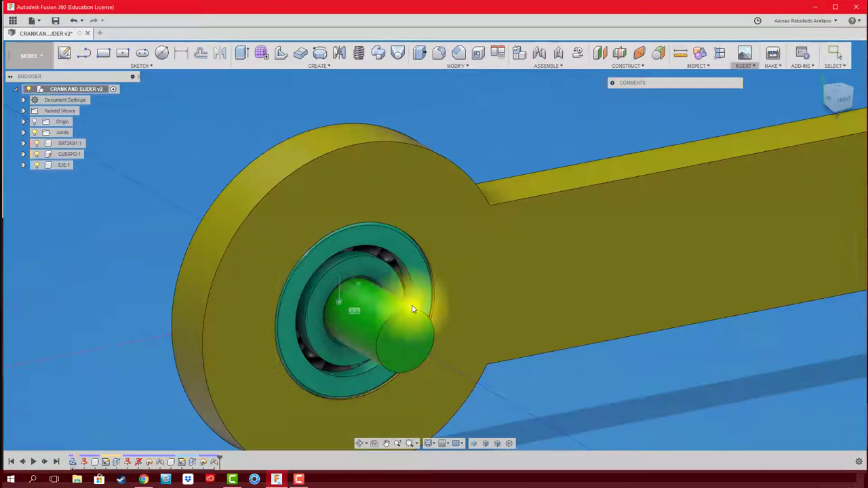
Select the bearing's outer ring and expand the Joints folder in the browser
left_click(392, 261)
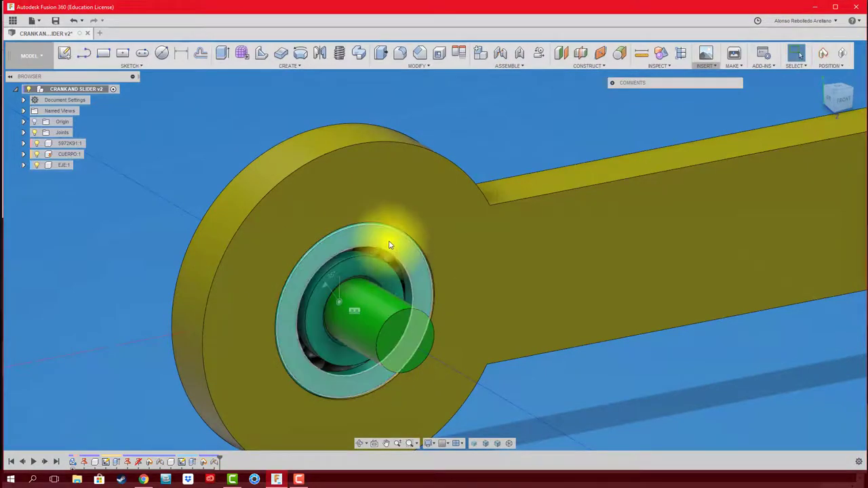
scroll(319, 267, "down", 5)
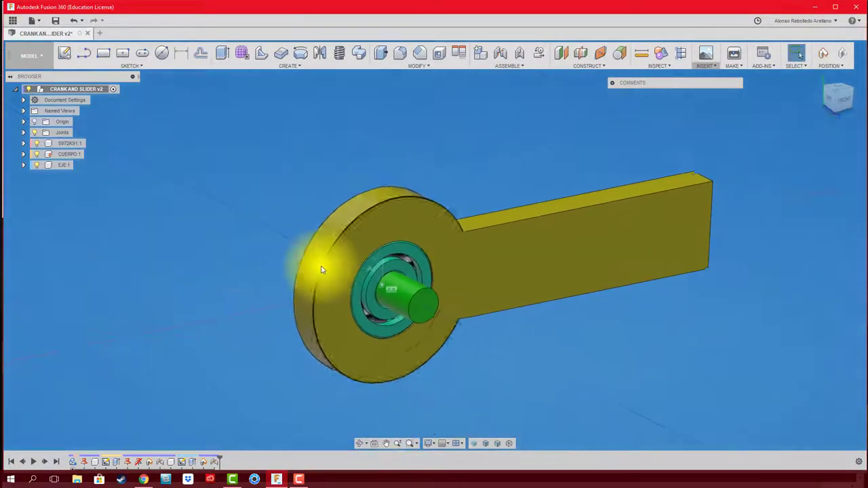
scroll(332, 266, "up", 2)
scroll(332, 266, "up", 1)
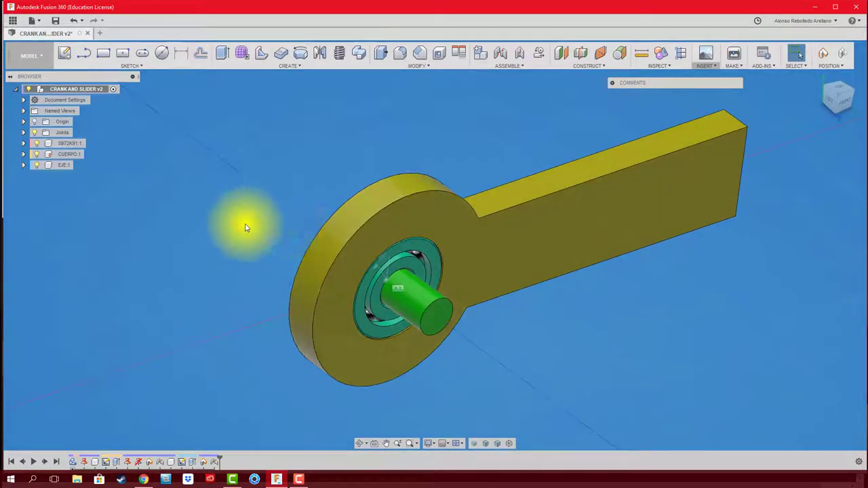
left_click(24, 133)
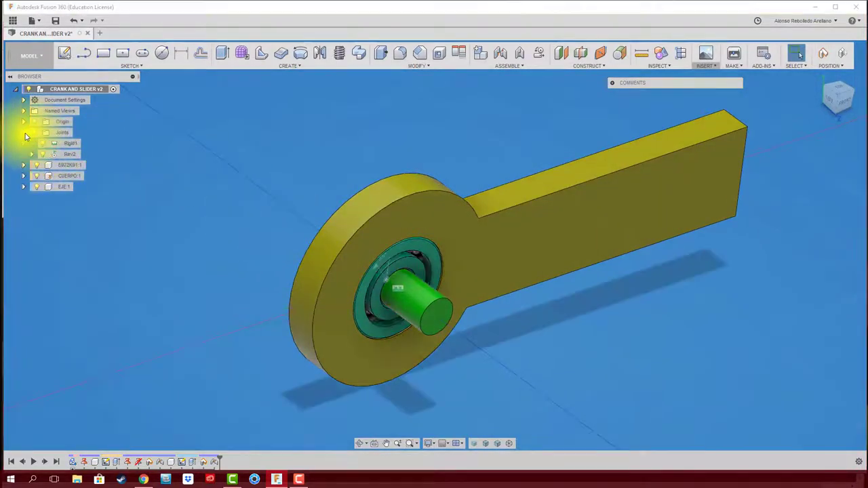
Delete the Rigid1 and Rev2 joints
right_click(65, 146)
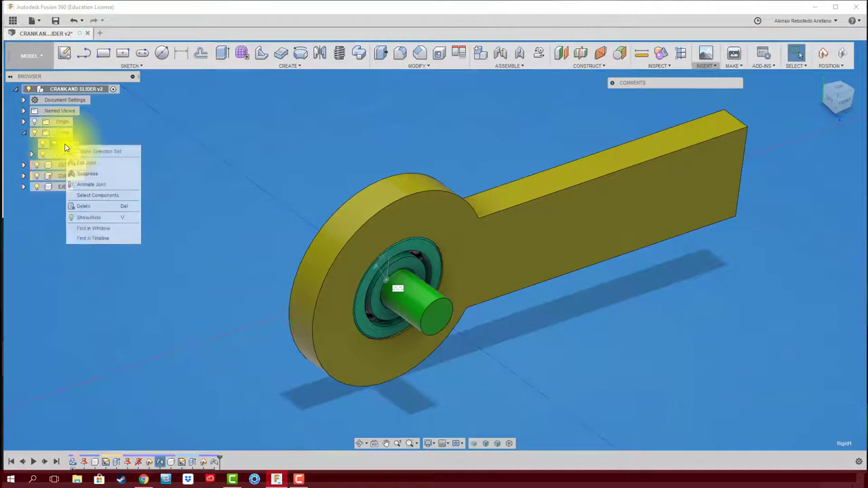
left_click(101, 208)
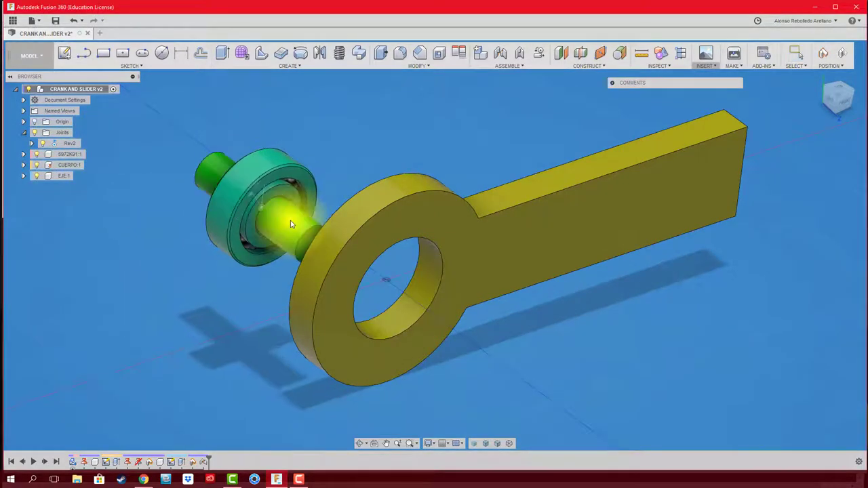
right_click(66, 146)
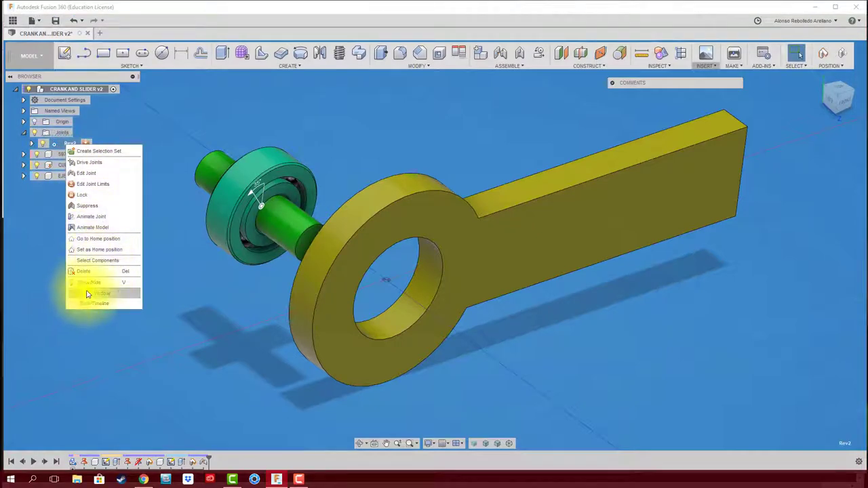
left_click(97, 270)
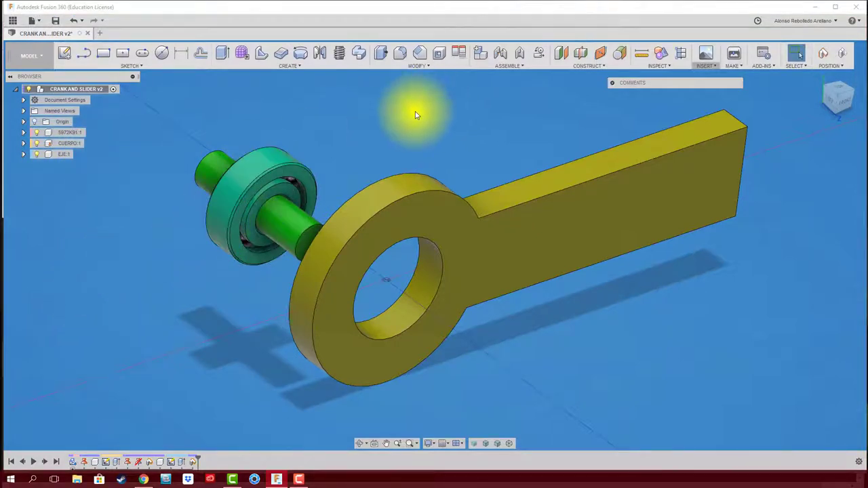
Lock the shaft to the bearing with a rigid as-built joint
left_click(516, 54)
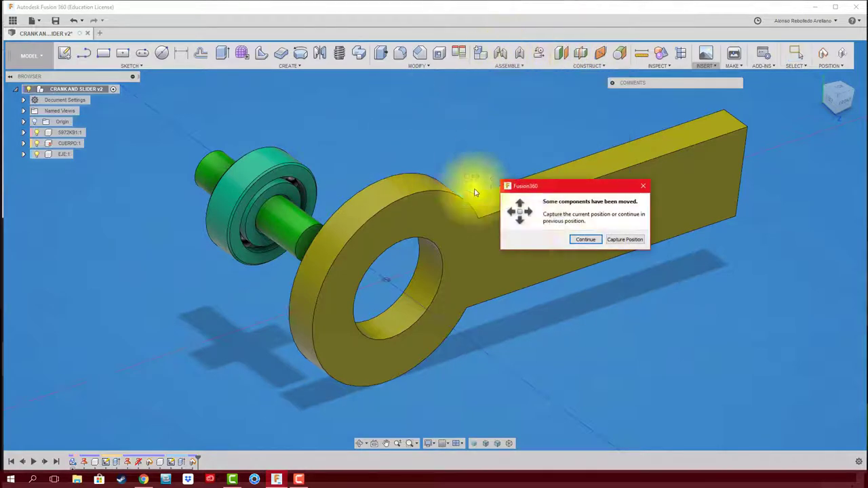
left_click(626, 240)
left_click(325, 202)
left_click(295, 215)
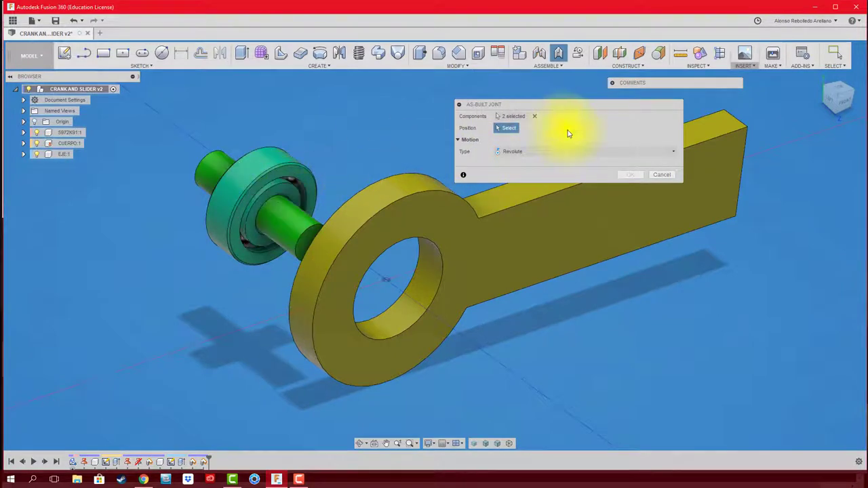
left_click(619, 153)
left_click(571, 160)
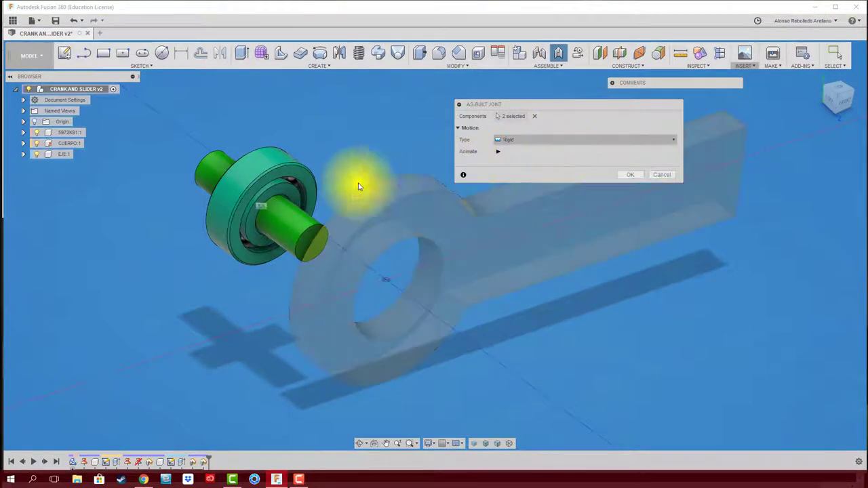
left_click(630, 175)
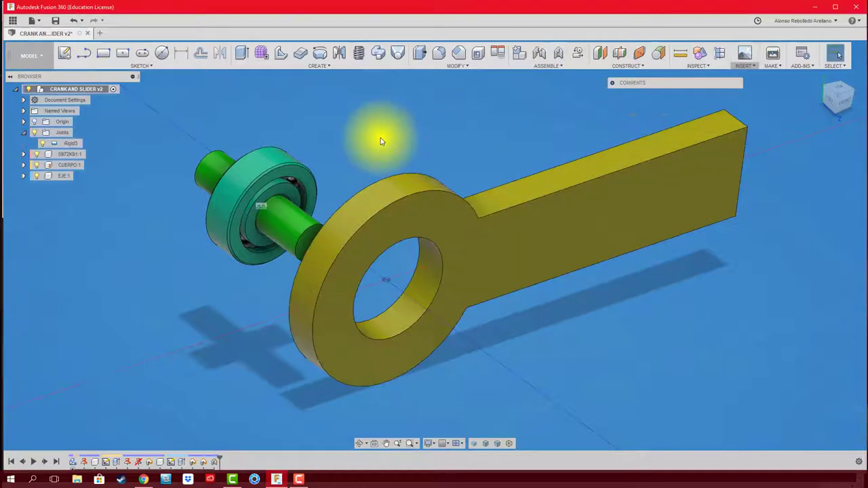
Join the bearing into the crank's hole with a revolute joint
key("j")
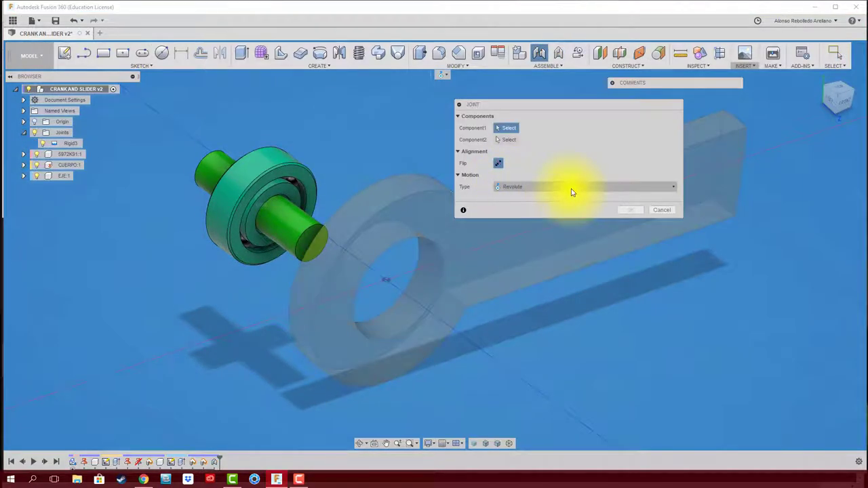
left_click(306, 171)
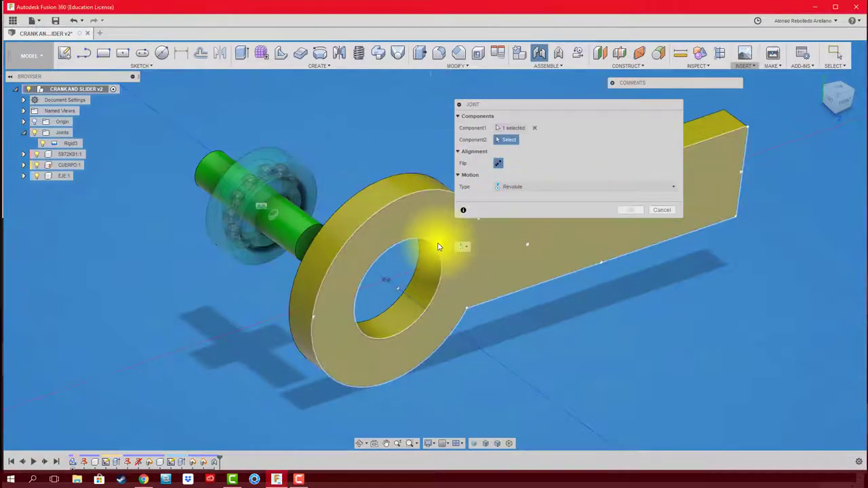
left_click(437, 245)
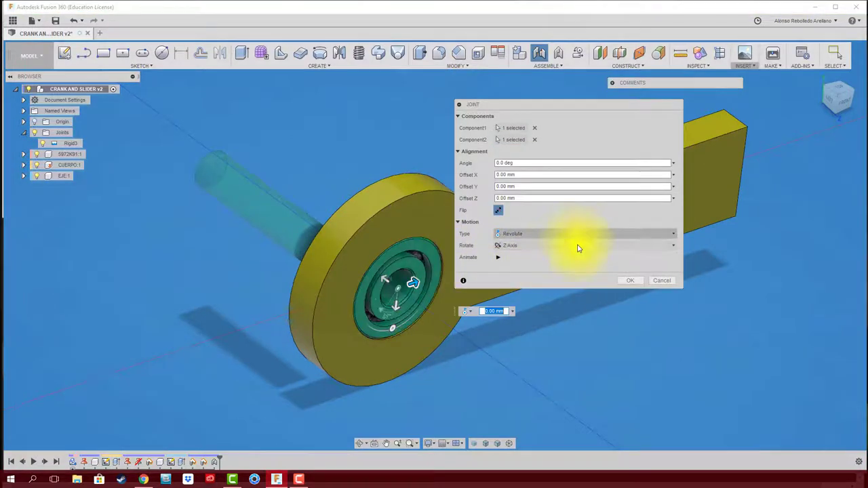
left_click(629, 280)
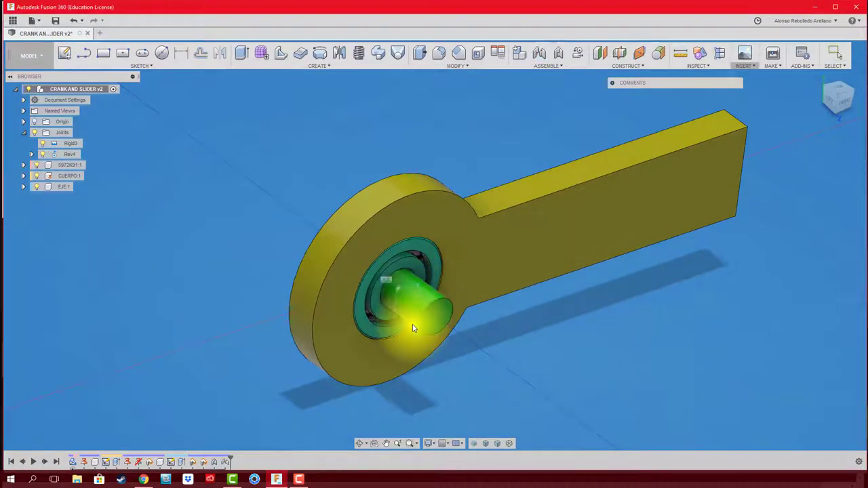
Spin the shaft to test the joint, then orbit to a frontal crank view
mouse_move(413, 328)
left_mouse_down()
mouse_move(434, 333)
mouse_move(397, 333)
mouse_move(411, 298)
mouse_move(455, 285)
left_mouse_up()
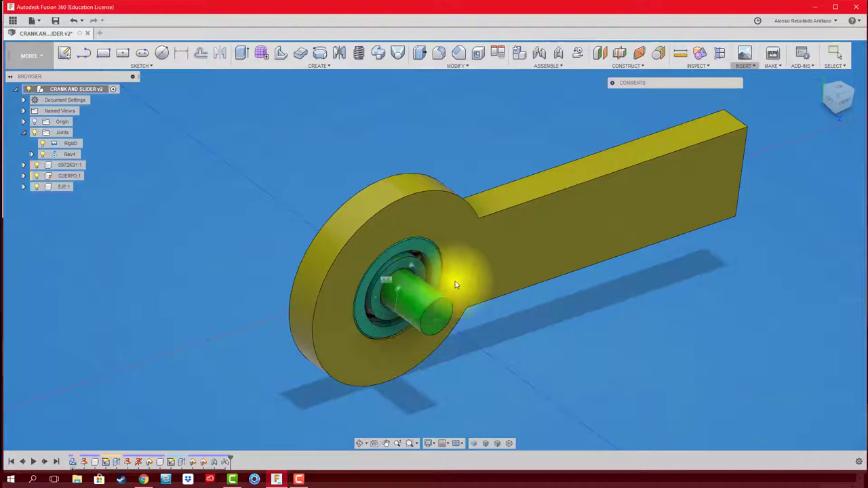
scroll(430, 300, "up", 2)
scroll(436, 294, "up", 3)
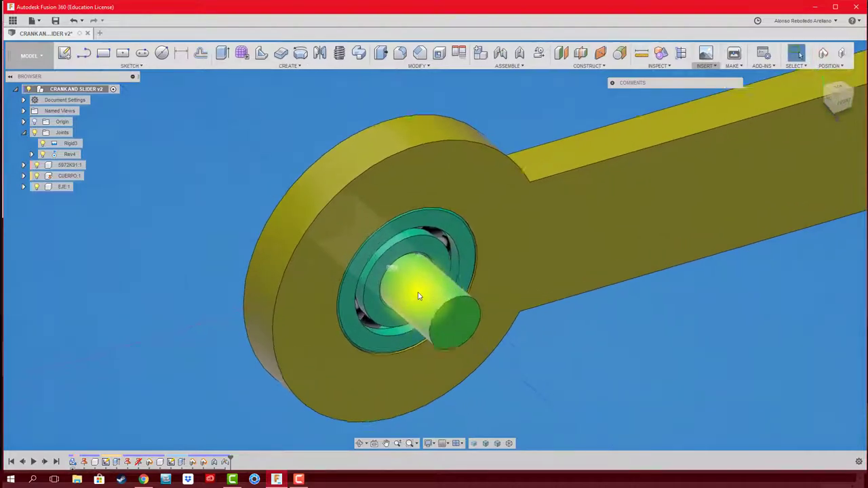
scroll(421, 295, "up", 3)
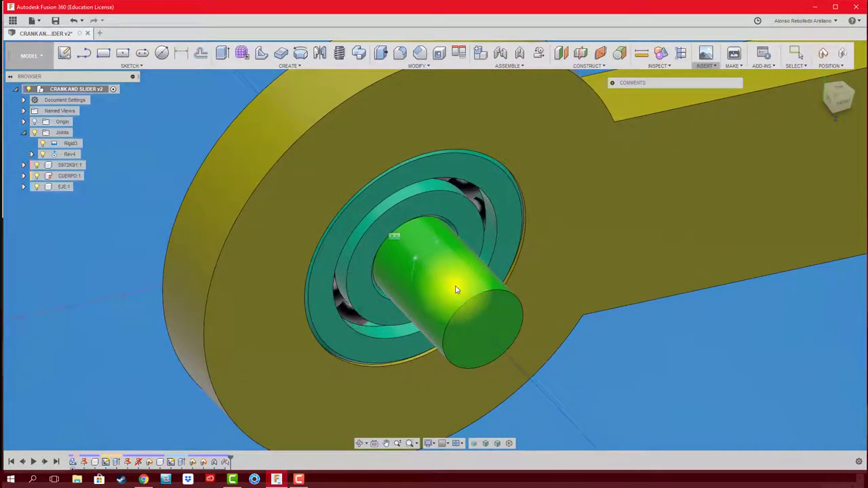
scroll(456, 290, "down", 2)
scroll(474, 312, "down", 4)
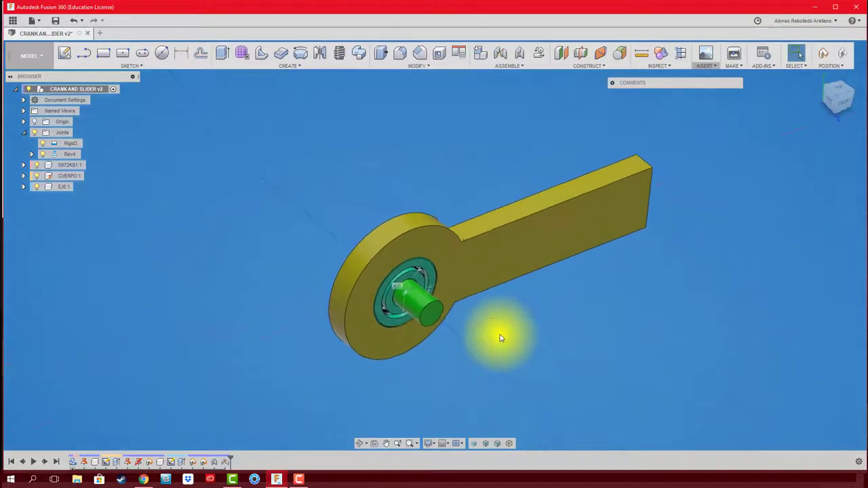
scroll(475, 251, "up", 1)
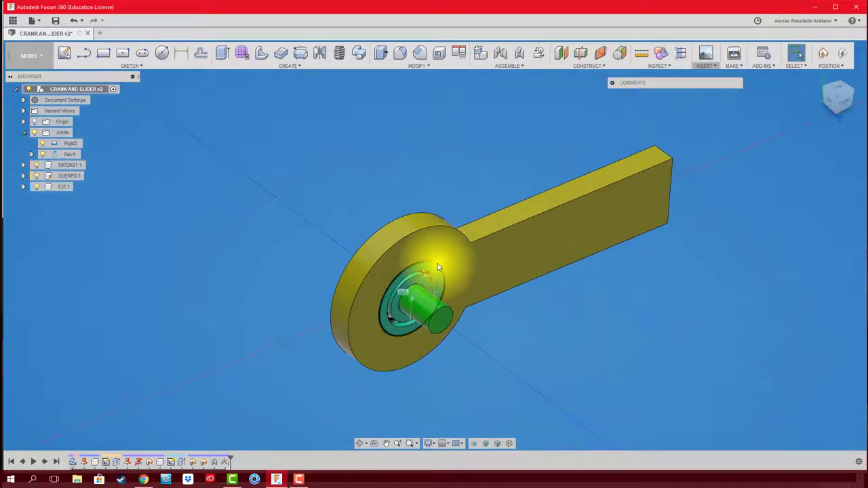
middle_click_drag(644, 360, 503, 288, "shift")
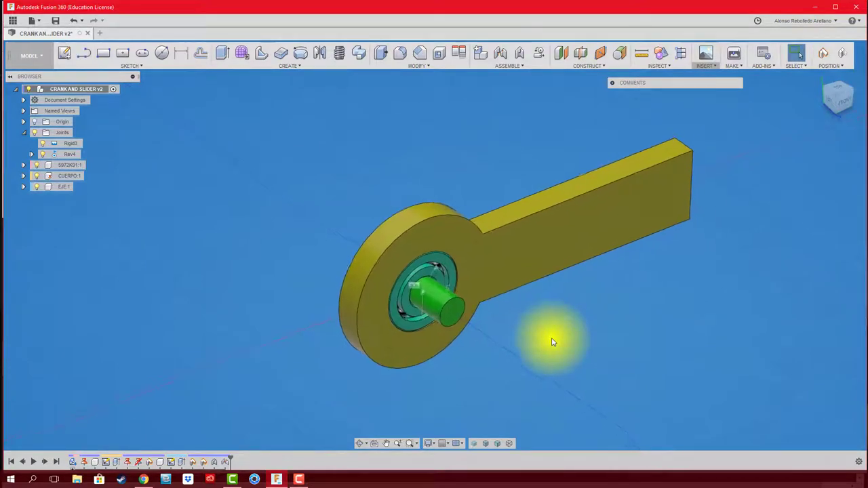
mouse_move(552, 342)
middle_mouse_down("shift")
mouse_move(310, 201)
mouse_move(194, 90)
middle_mouse_up("shift")
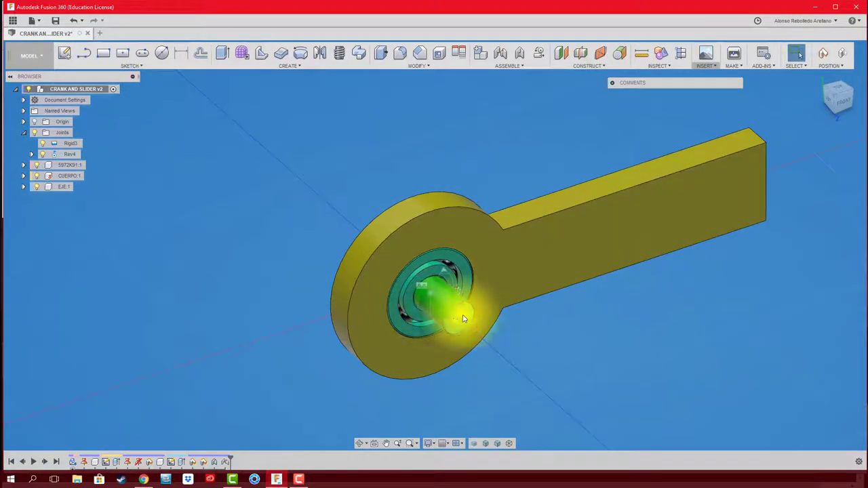
Create a new component named PLATO and start a sketch on the shaft's end face
right_click(100, 89)
left_click(133, 97)
type("PLATO")
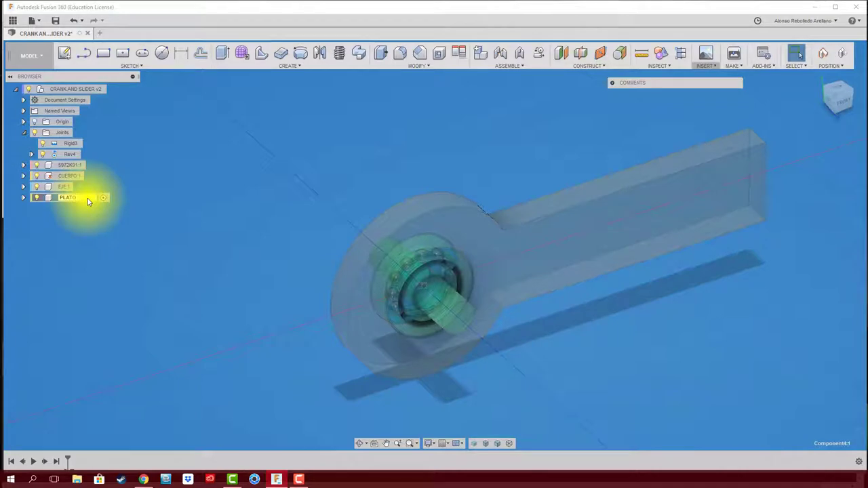
key("Return")
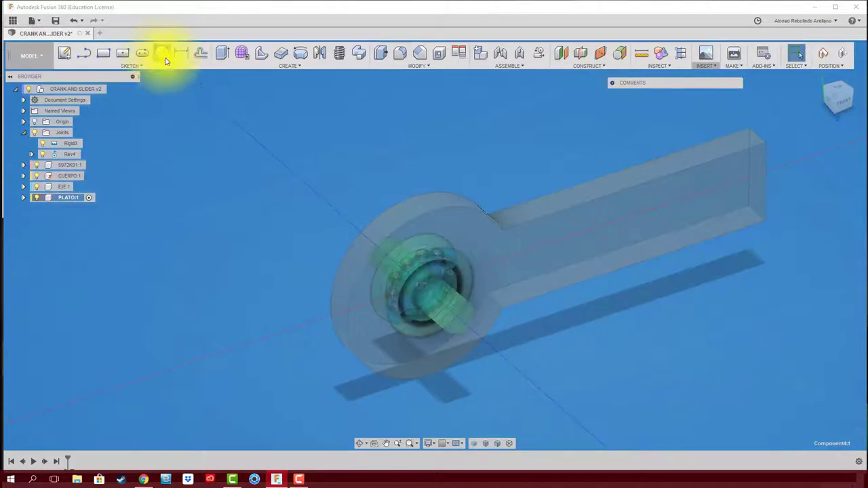
left_click(165, 59)
left_click(628, 239)
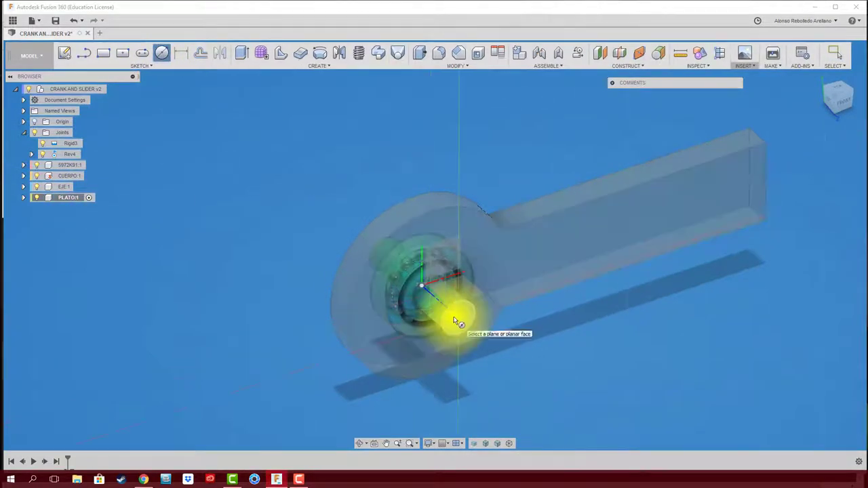
left_click(455, 321)
Draw a 40 mm disc circle and a small circle at its centre
key("c")
left_click(441, 247)
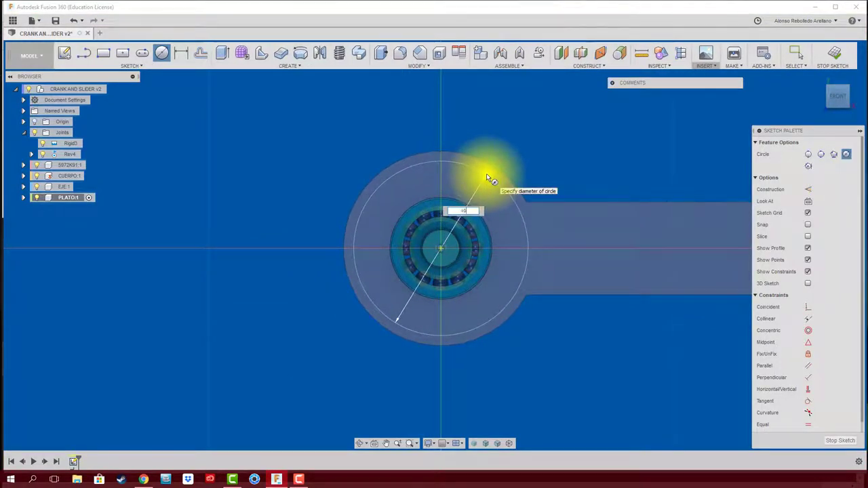
key("Return")
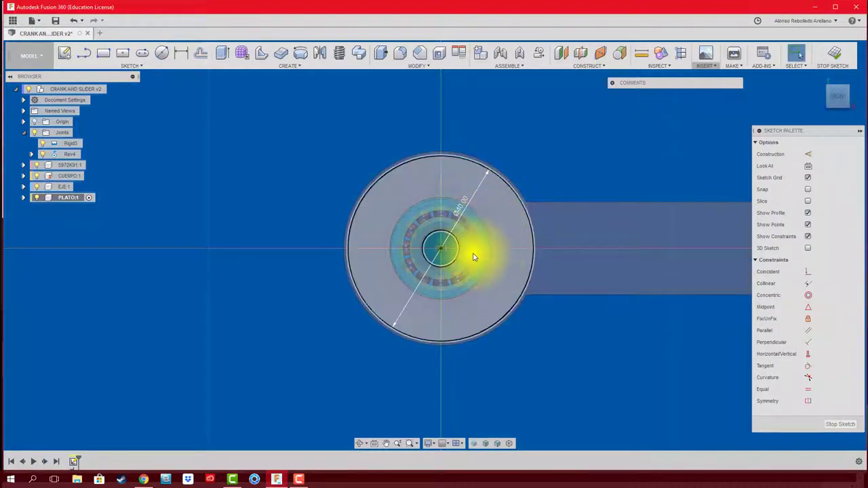
key("c")
left_click(440, 249)
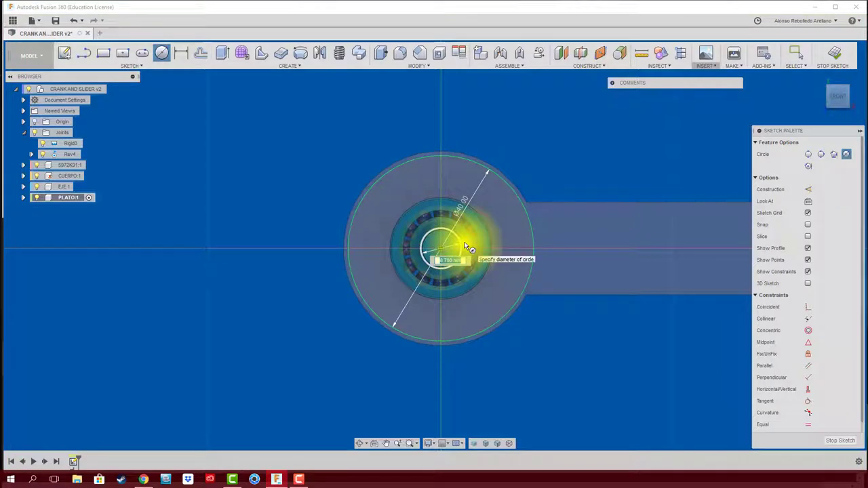
key("Return")
Draw a small circle to the right of the disc centre
mouse_move(465, 246)
middle_mouse_down("shift")
mouse_move(548, 343)
mouse_move(827, 142)
middle_mouse_up("shift")
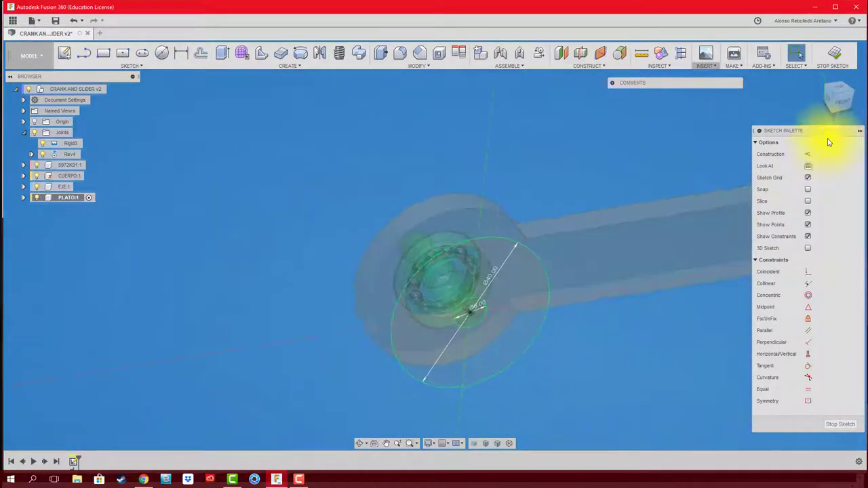
left_click(846, 107)
scroll(503, 268, "up", 3)
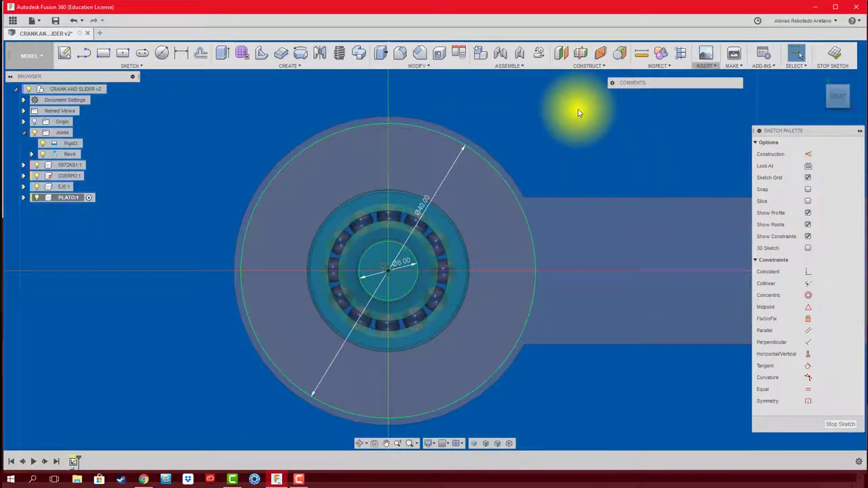
key("c")
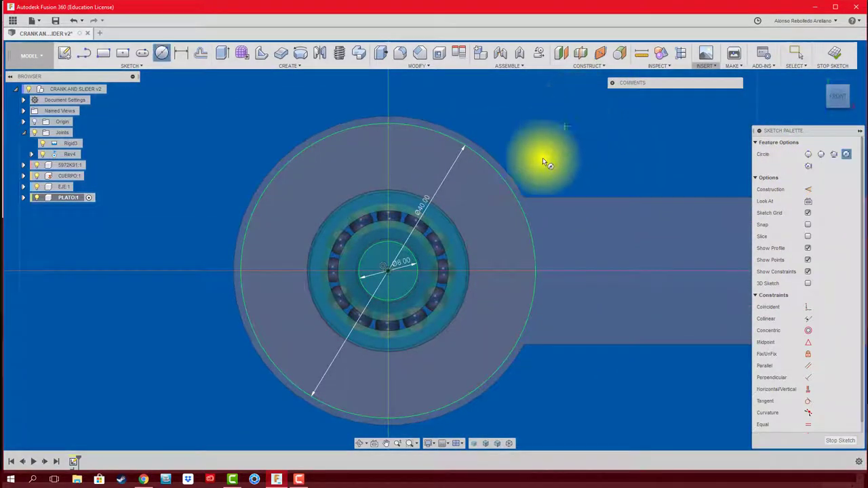
left_click(420, 275)
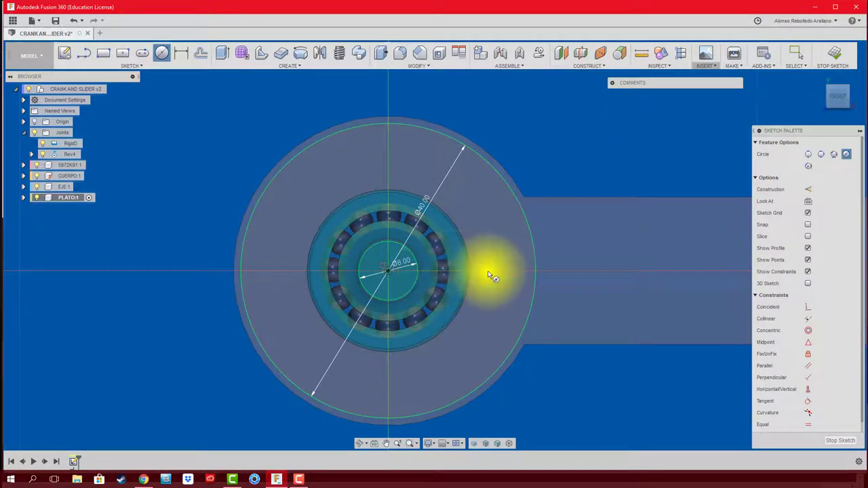
left_click(487, 271)
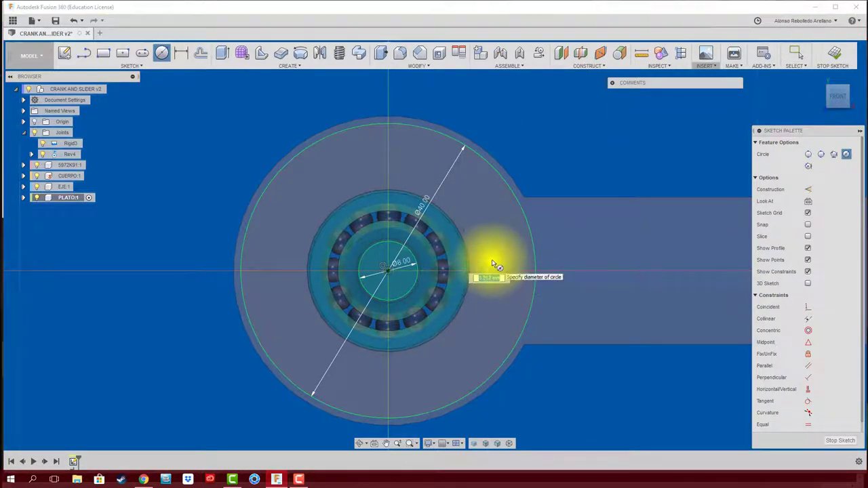
type("8")
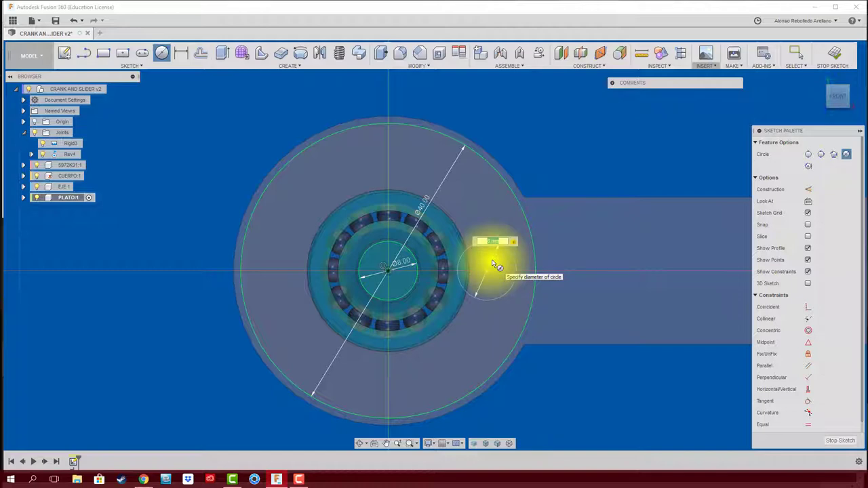
key("BackSpace")
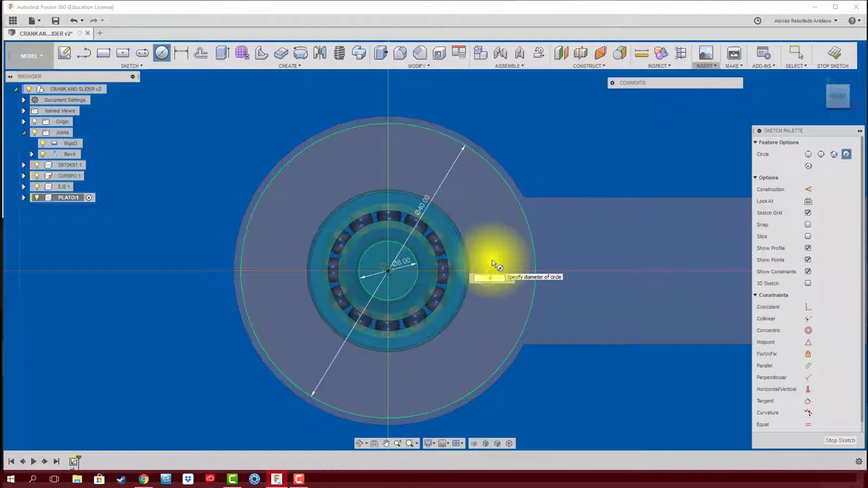
key("Escape")
Dimension the small circle's centre 14 mm from the disc centre
key("d")
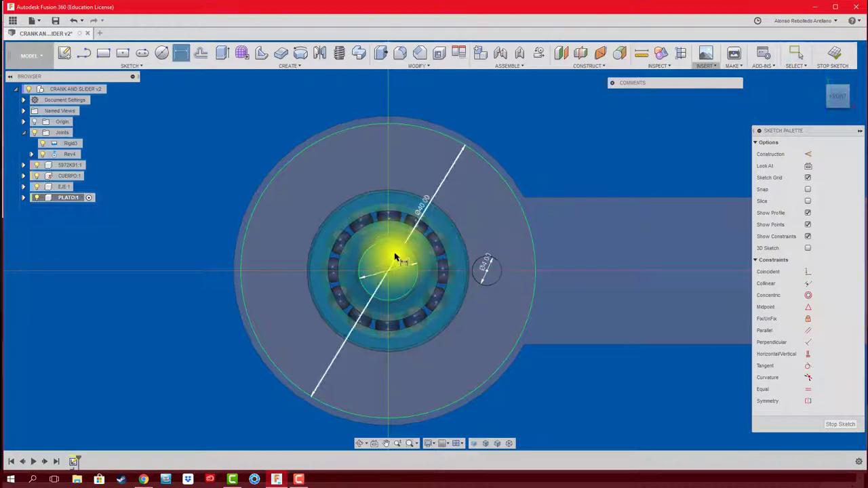
left_click(486, 271)
left_click(435, 367)
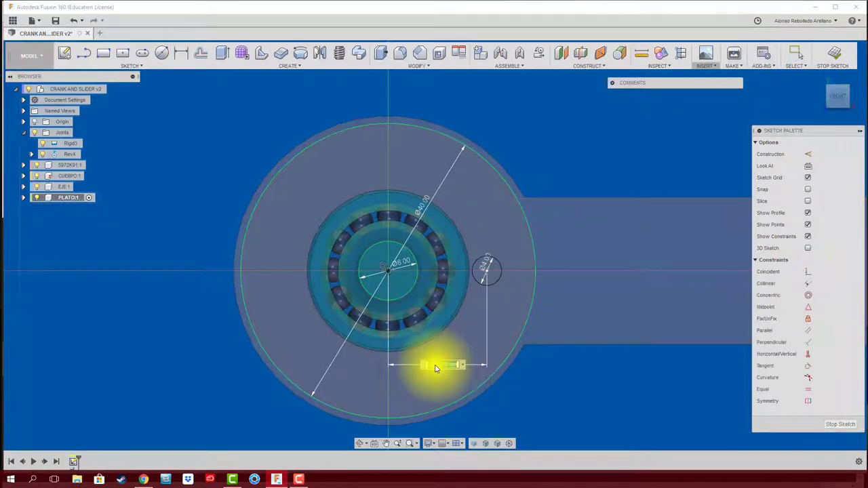
key("Return")
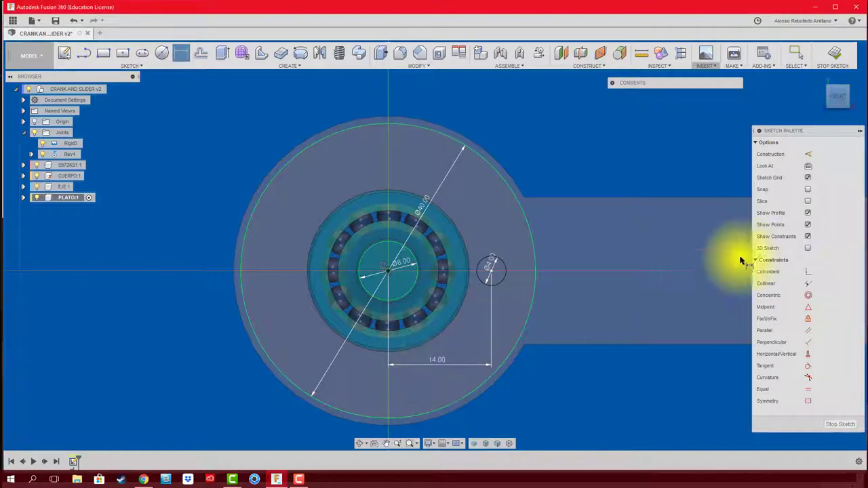
mouse_move(625, 228)
middle_mouse_down("shift")
mouse_move(606, 170)
mouse_move(587, 221)
mouse_move(591, 269)
middle_mouse_up("shift")
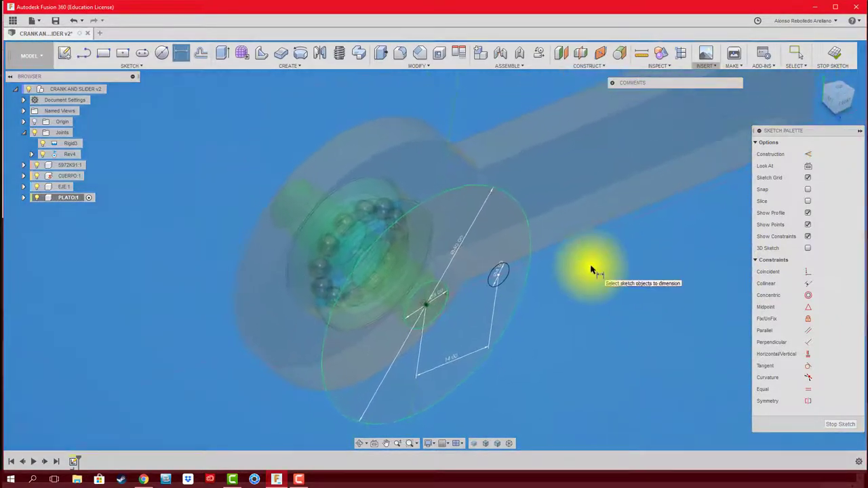
Extrude the disc profile 4 mm as a new solid body
key("e")
left_click(492, 256)
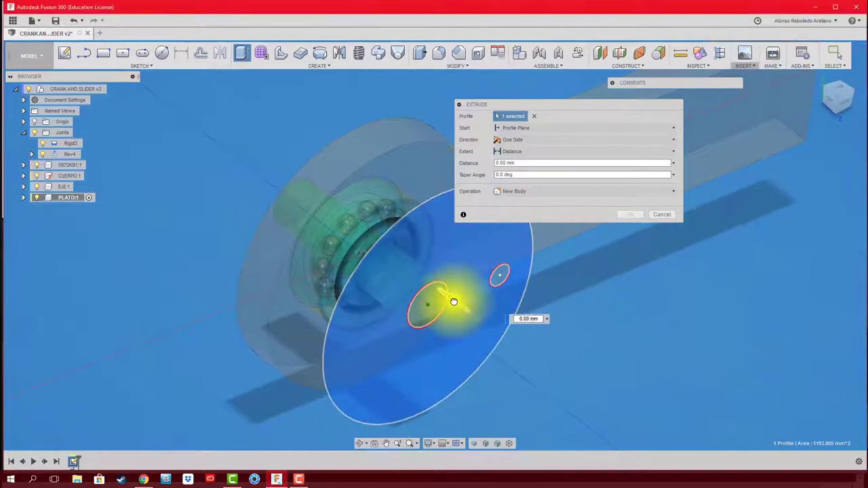
left_click_drag(462, 309, 445, 290)
mouse_move(446, 290)
middle_mouse_down("shift")
mouse_move(513, 301)
mouse_move(513, 186)
mouse_move(533, 171)
mouse_move(521, 164)
mouse_move(494, 165)
mouse_move(548, 310)
mouse_move(540, 172)
middle_mouse_up("shift")
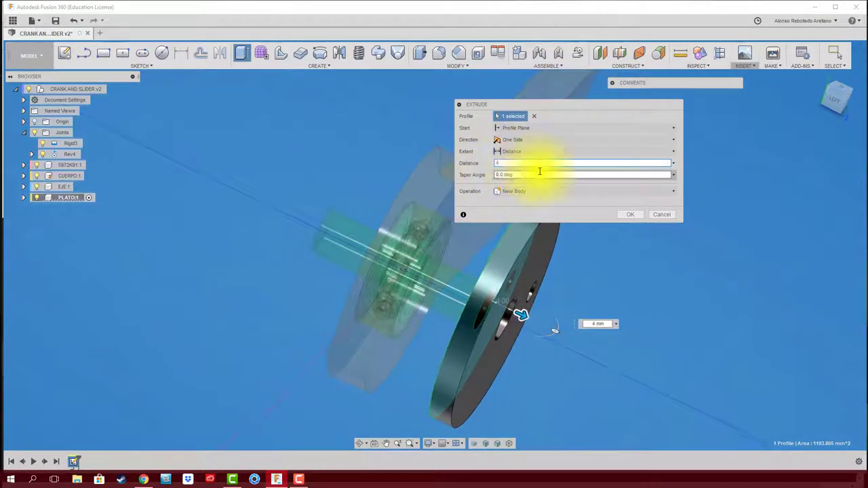
mouse_move(439, 158)
middle_mouse_down("shift")
mouse_move(430, 151)
mouse_move(615, 213)
middle_mouse_up("shift")
left_click(629, 215)
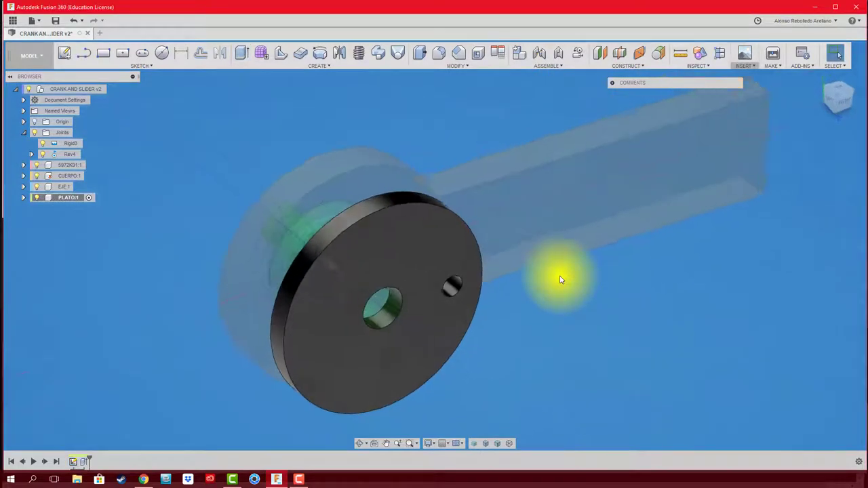
Start two more extrusions on the disc, trying a join, and cancel both without changes
key("e")
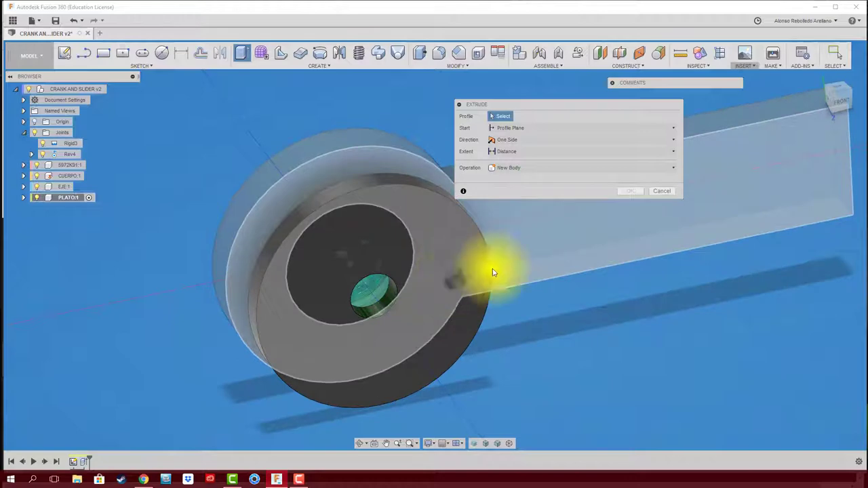
mouse_move(492, 271)
middle_mouse_down("shift")
mouse_move(567, 238)
mouse_move(523, 258)
mouse_move(566, 255)
mouse_move(597, 287)
middle_mouse_up("shift")
left_click(661, 191)
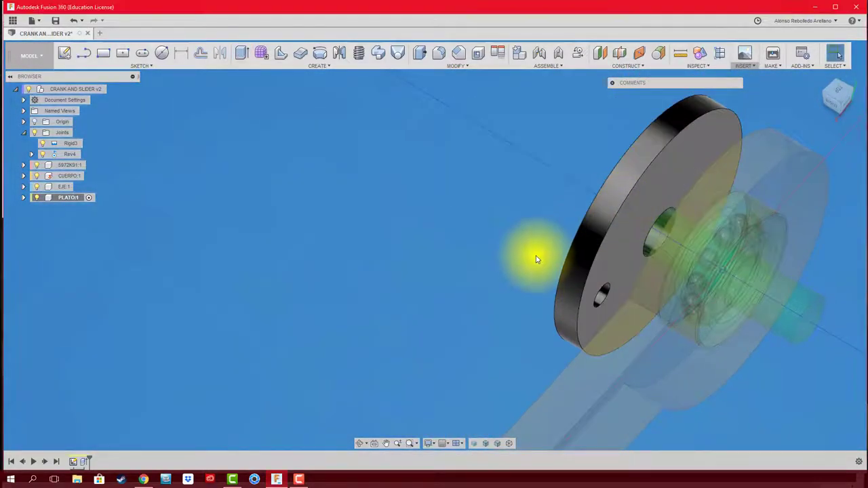
key("e")
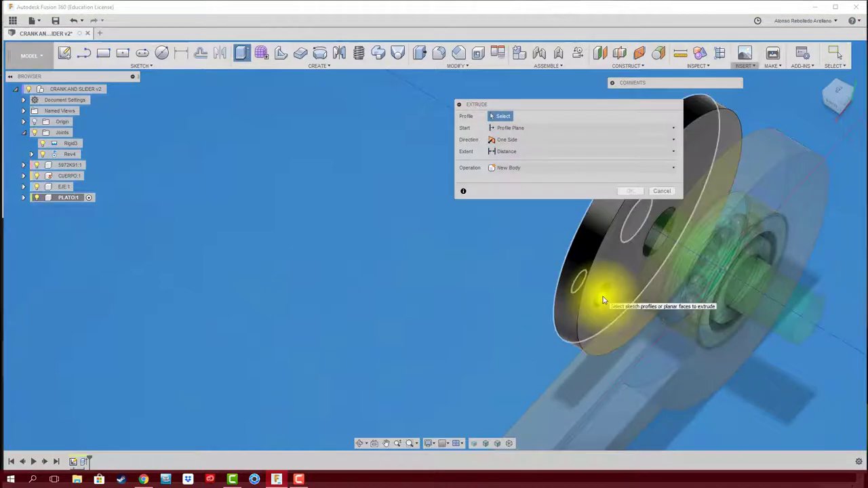
left_click(603, 298)
left_click_drag(592, 290, 562, 276)
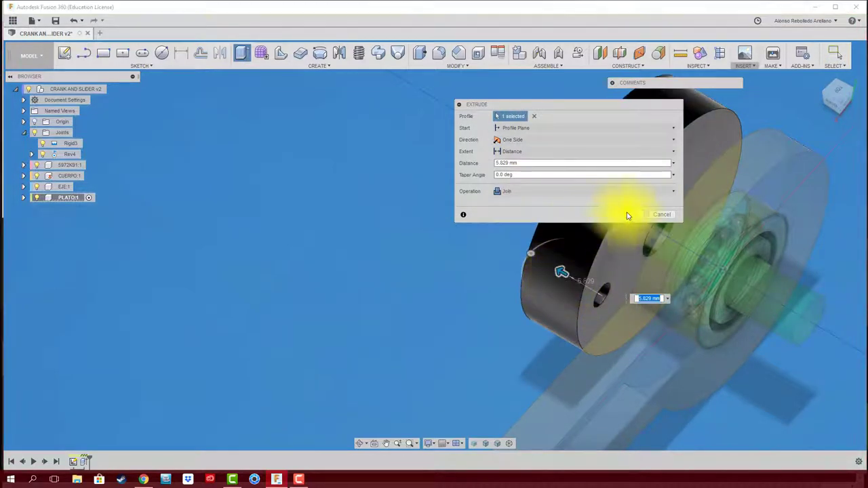
left_click(659, 215)
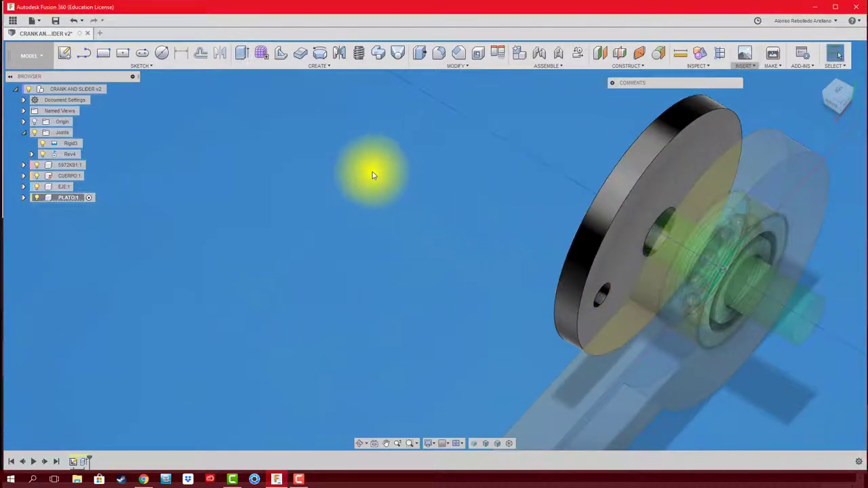
Sketch a small circle on the disc face and extrude it -8 mm with Join as a pin
left_click(163, 54)
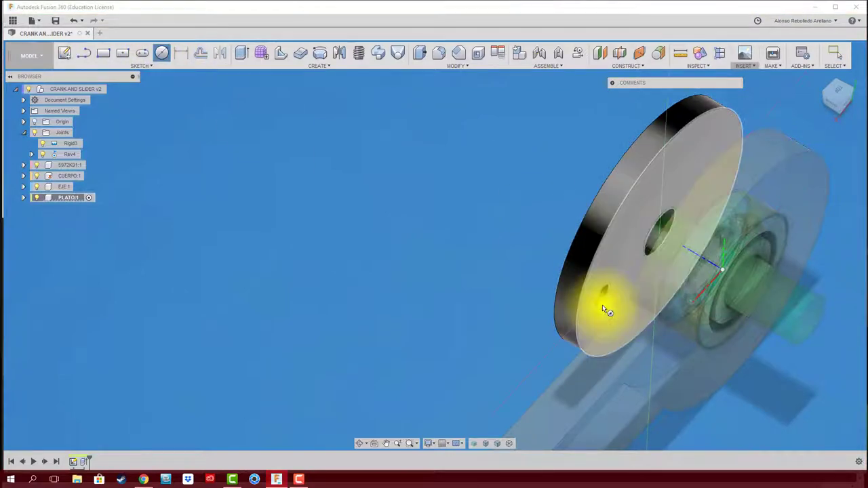
left_click(602, 305)
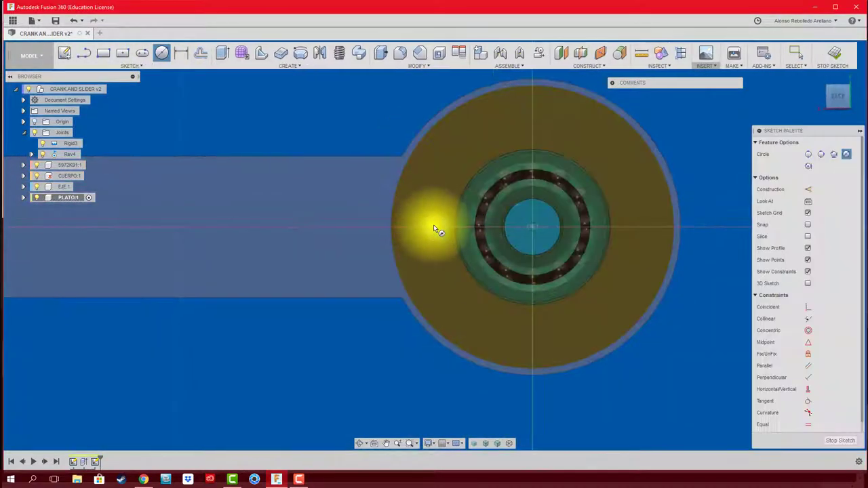
middle_click_drag(430, 258, 447, 292, "shift")
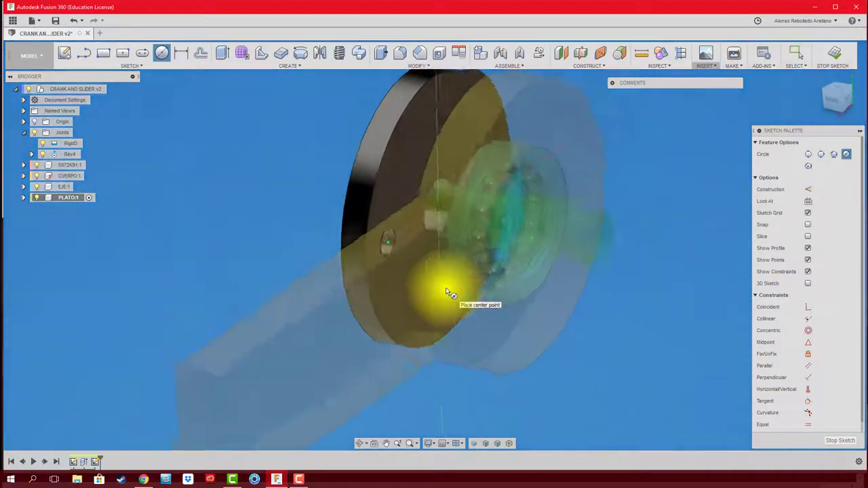
key("e")
left_click(415, 277)
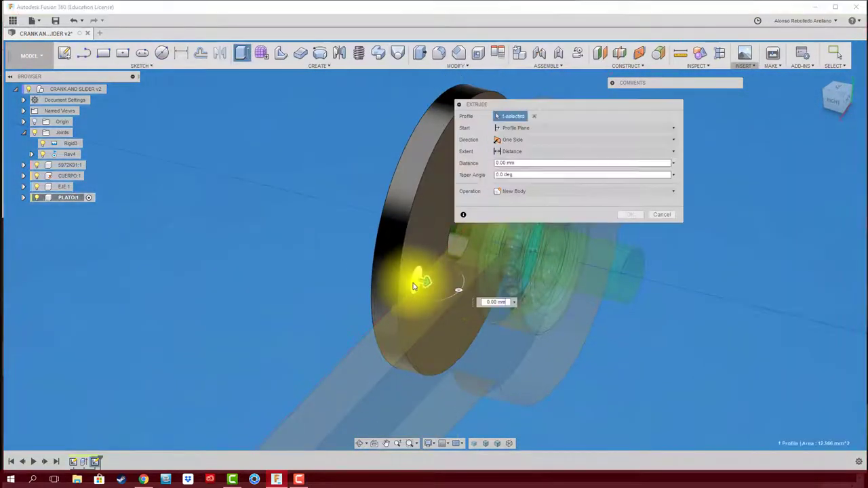
left_click_drag(381, 270, 359, 262)
mouse_move(359, 262)
middle_mouse_down("shift")
mouse_move(378, 298)
mouse_move(370, 302)
mouse_move(385, 301)
middle_mouse_up("shift")
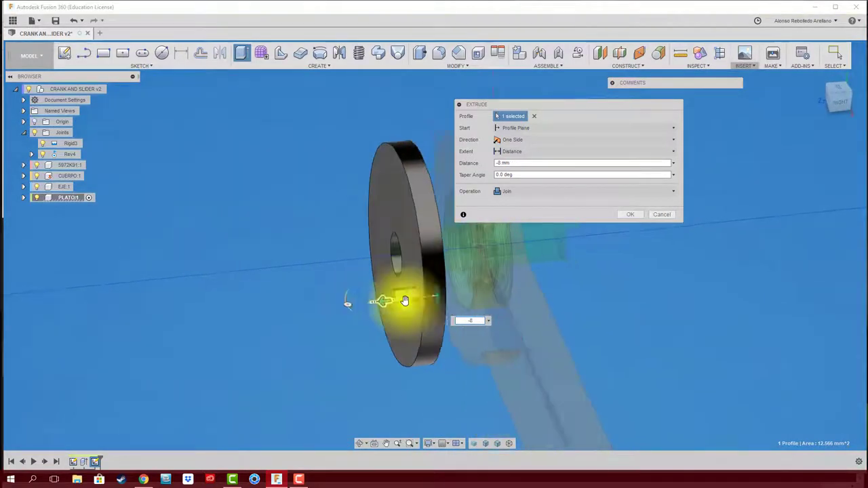
left_click(630, 214)
mouse_move(617, 228)
middle_mouse_down("shift")
mouse_move(515, 290)
mouse_move(503, 341)
mouse_move(529, 330)
middle_mouse_up("shift")
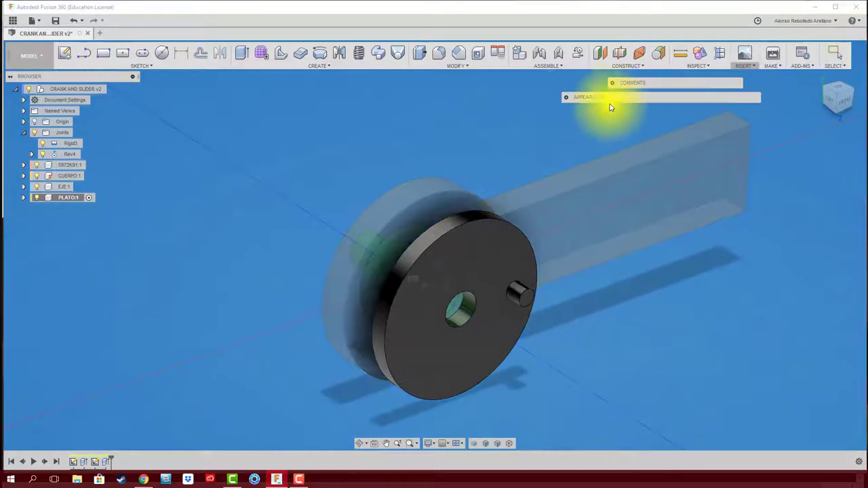
Apply Plastic - Matte (Yellow) to the disc and recolour it a pale yellow-green
scroll(630, 381, "down", 3)
scroll(615, 362, "down", 3)
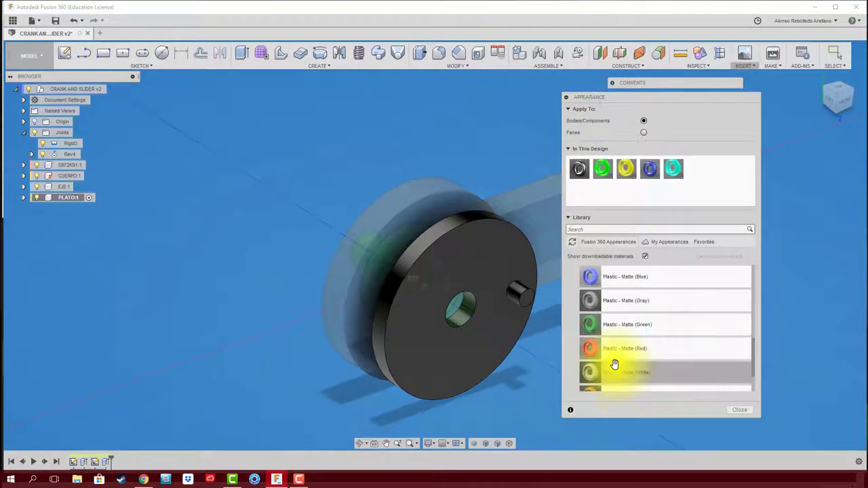
scroll(614, 356, "down", 3)
left_click_drag(590, 324, 600, 212)
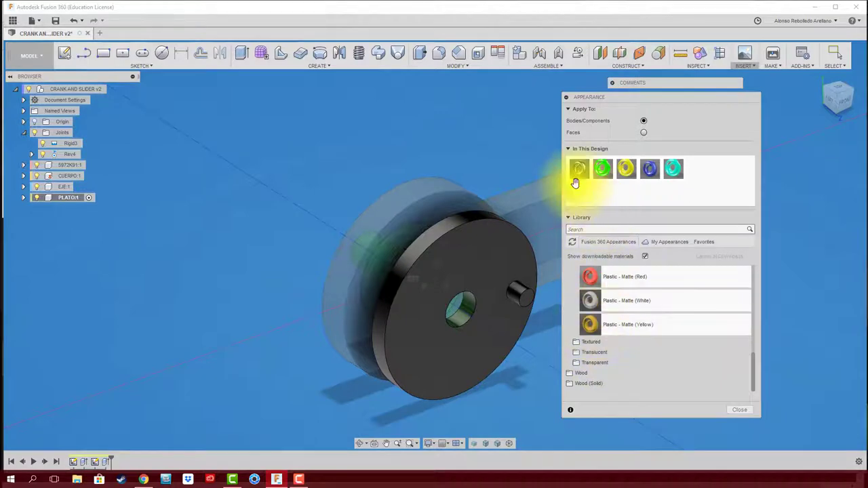
left_click_drag(698, 170, 513, 262)
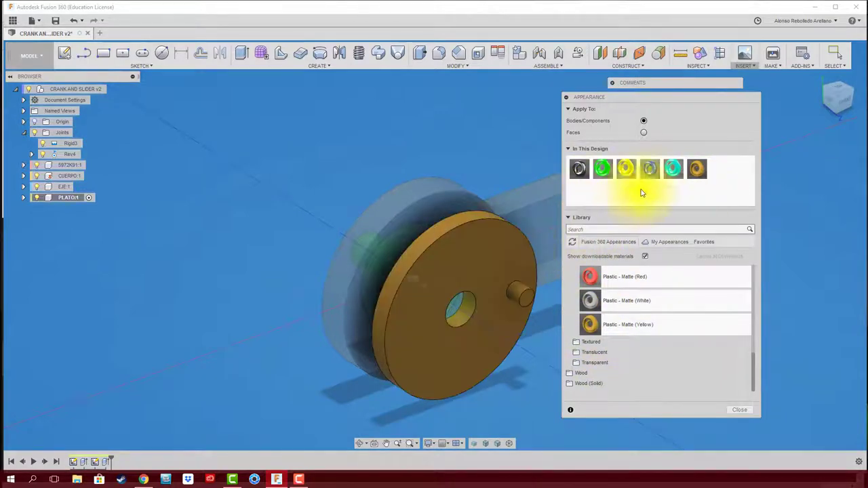
double_click(693, 172)
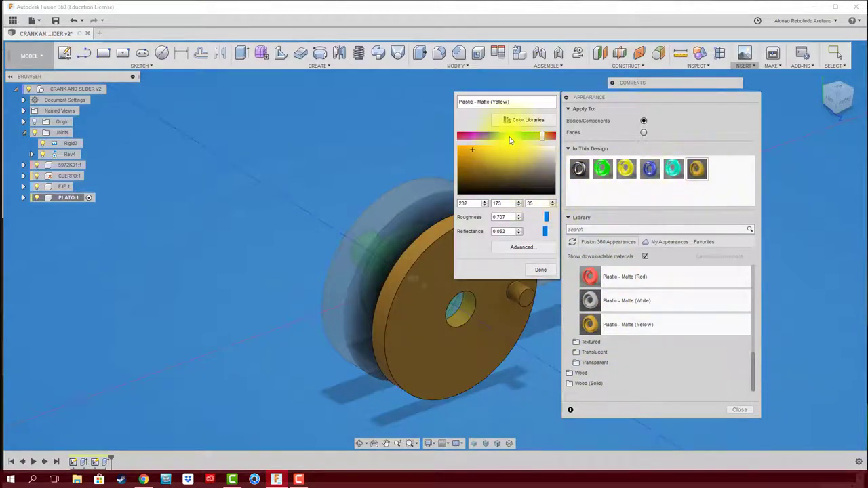
left_click(534, 135)
left_click_drag(496, 156, 517, 146)
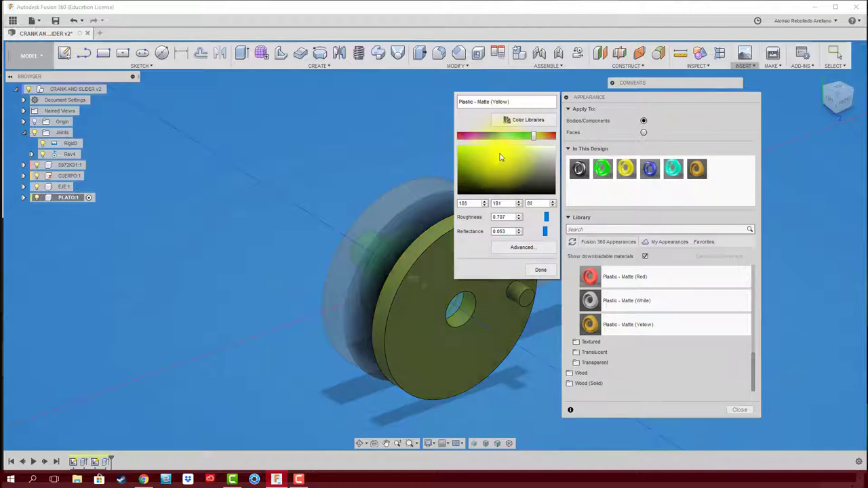
left_click(545, 271)
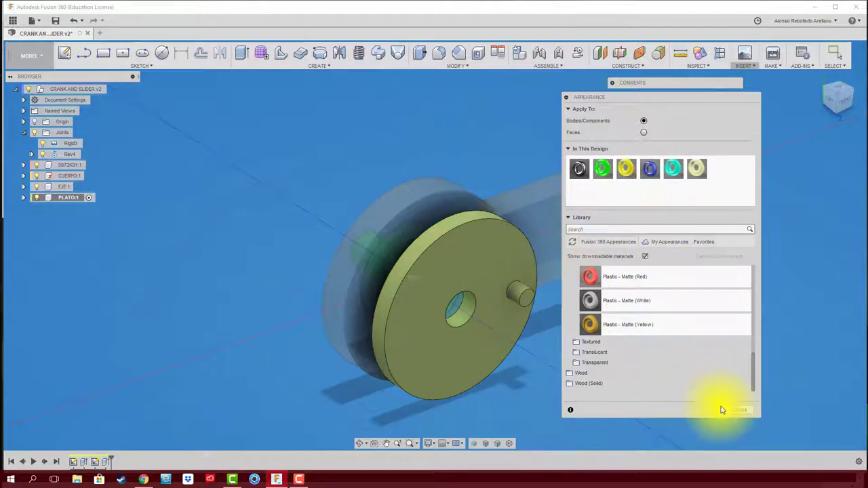
left_click(742, 409)
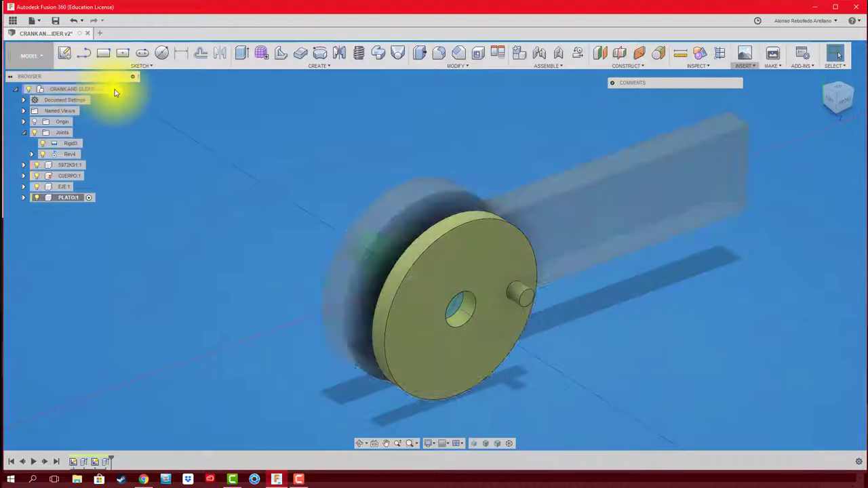
Activate the top-level CRANK AND SLIDER component and save the design as version 3
left_click(113, 90)
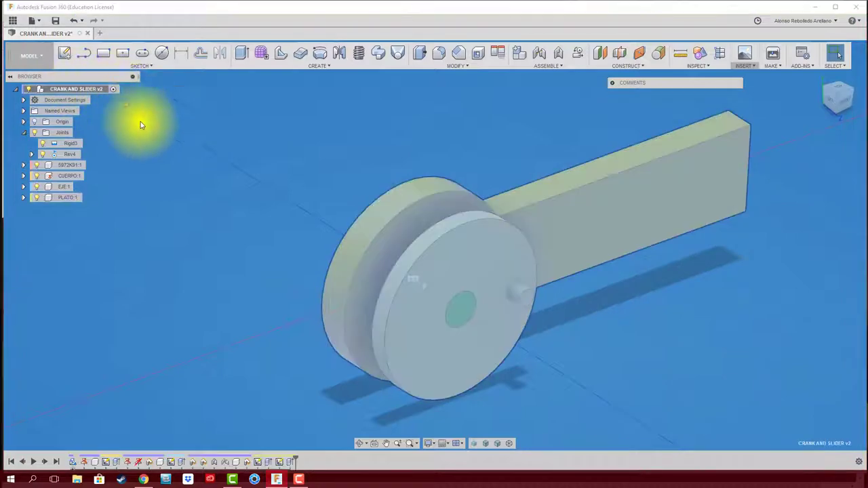
left_click(57, 21)
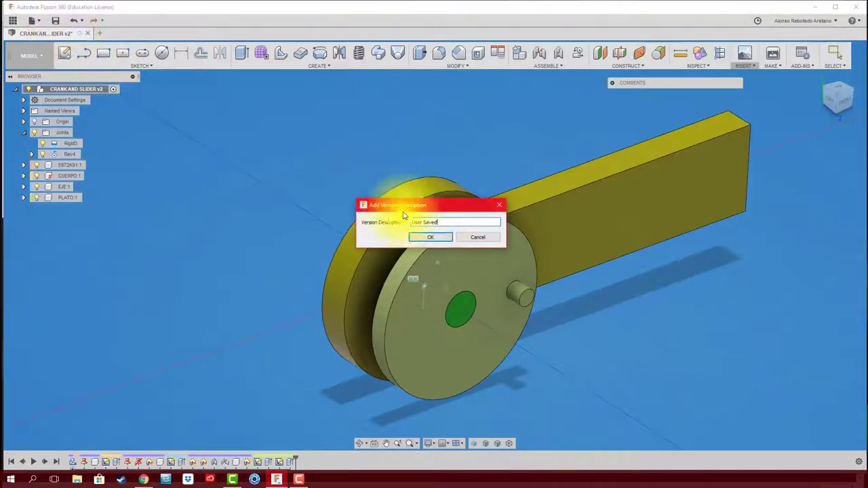
left_click(429, 238)
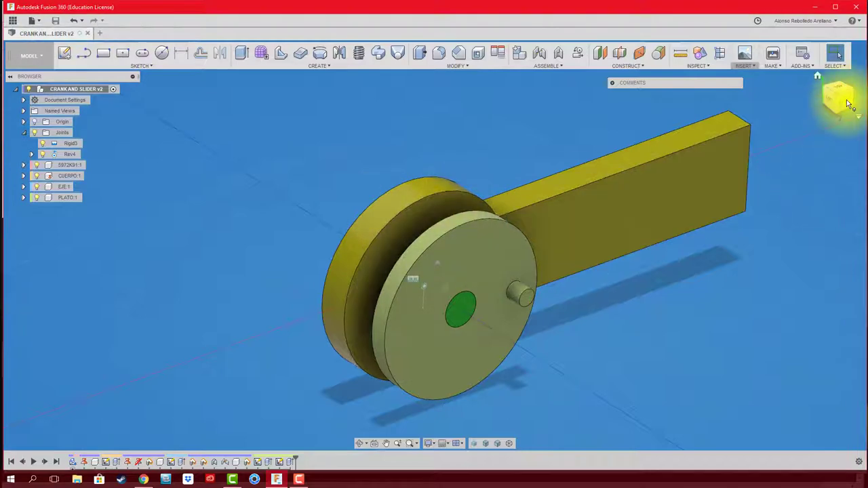
View the assembly from the front, drag the disc off the crank, then undo the move
left_click(846, 102)
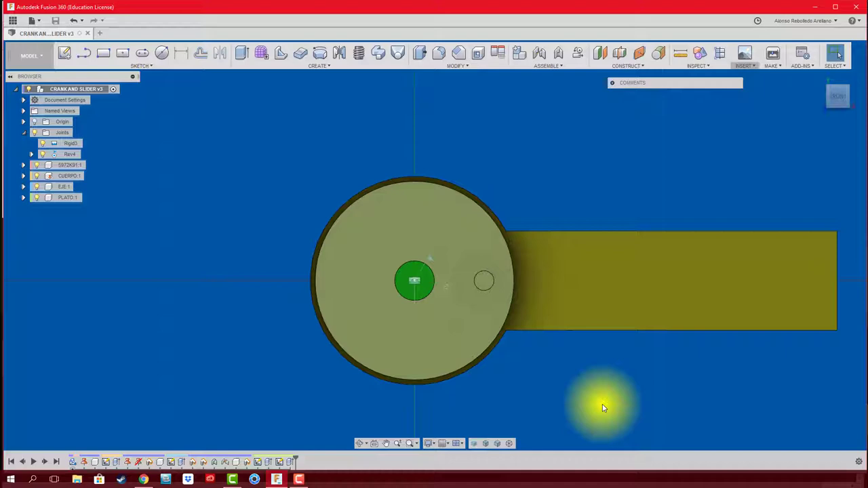
middle_click_drag(576, 350, 502, 296, "shift")
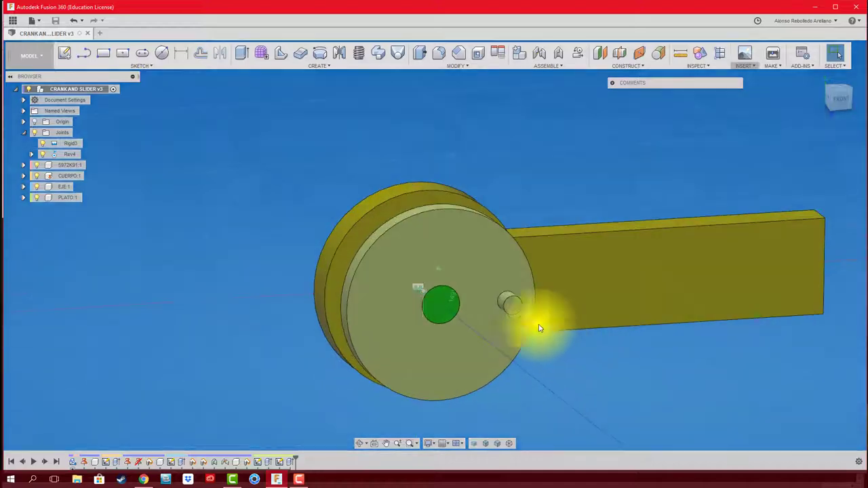
left_click_drag(501, 296, 708, 348)
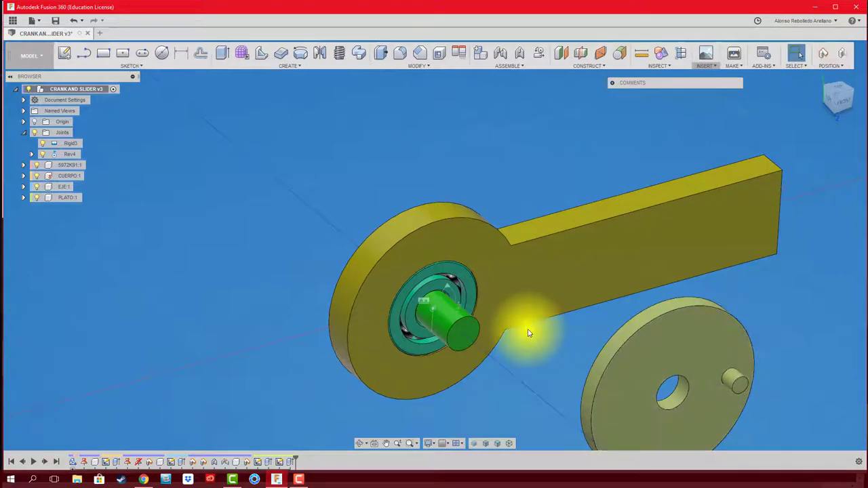
key("ctrl+z")
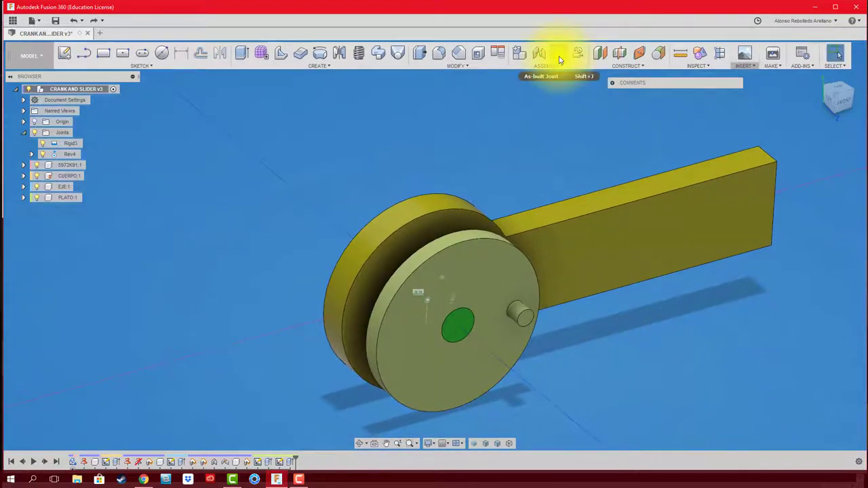
Create a rigid as-built joint between the disc and a second part
left_click(559, 56)
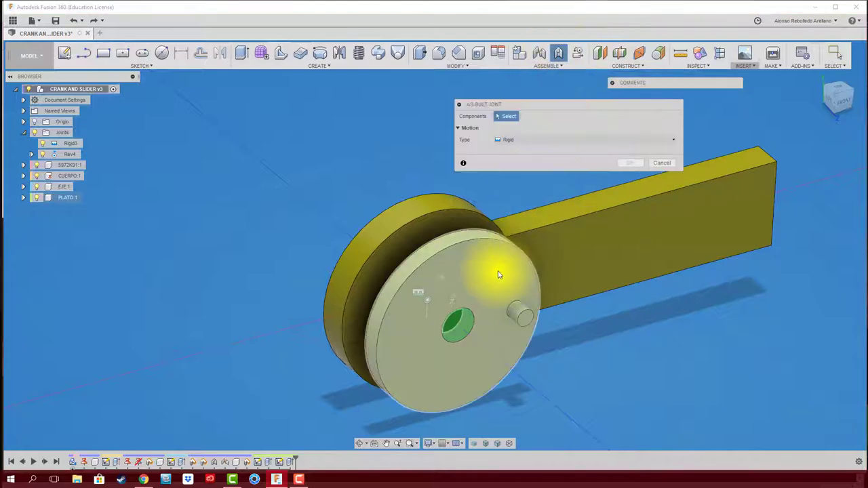
left_click(499, 270)
left_click(460, 321)
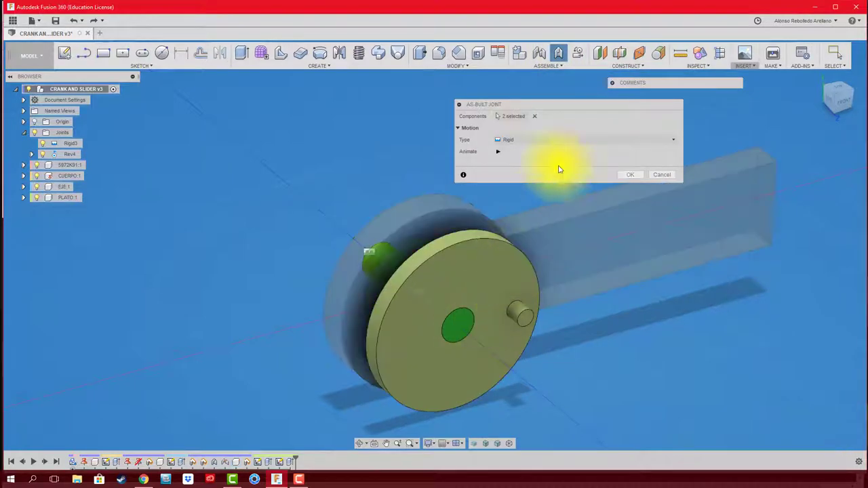
left_click(635, 176)
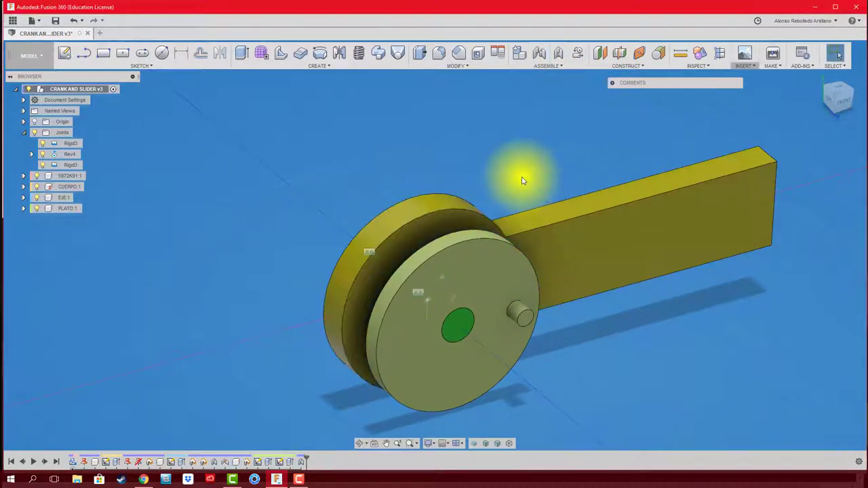
mouse_move(523, 178)
middle_mouse_down("shift")
mouse_move(479, 306)
mouse_move(500, 308)
middle_mouse_up("shift")
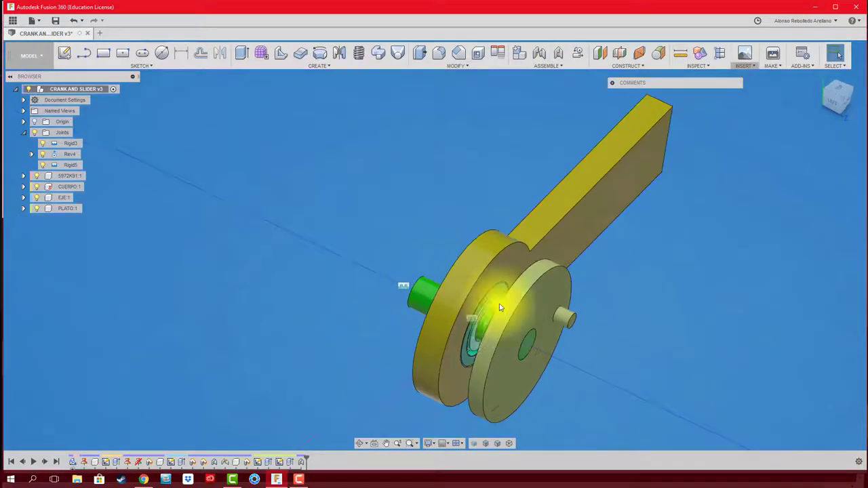
Animate the Rev4 joint, stop it, and return to the Front view
right_click(496, 302)
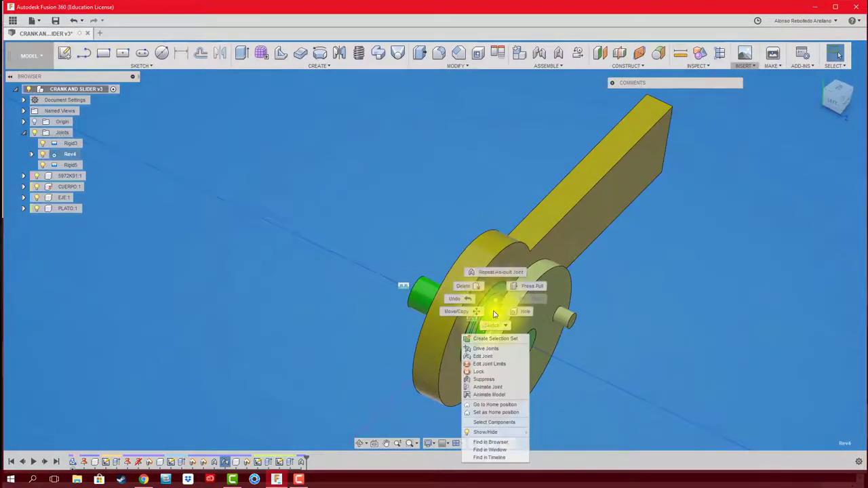
left_click(490, 397)
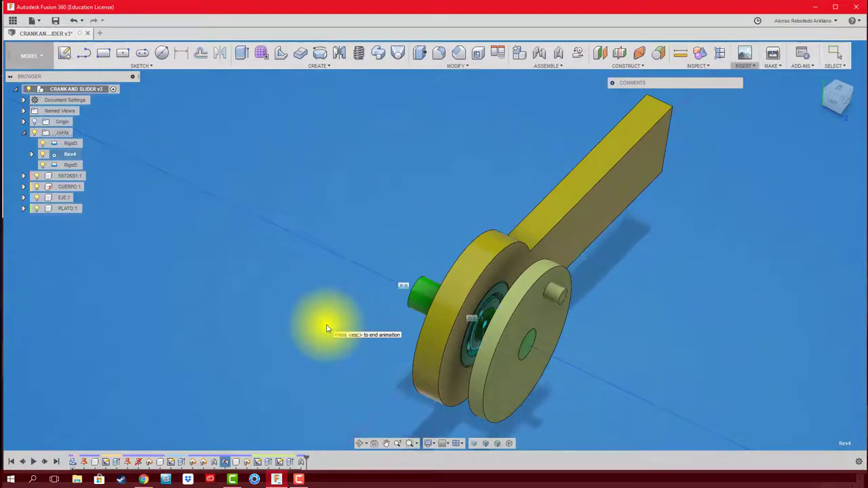
key("Escape")
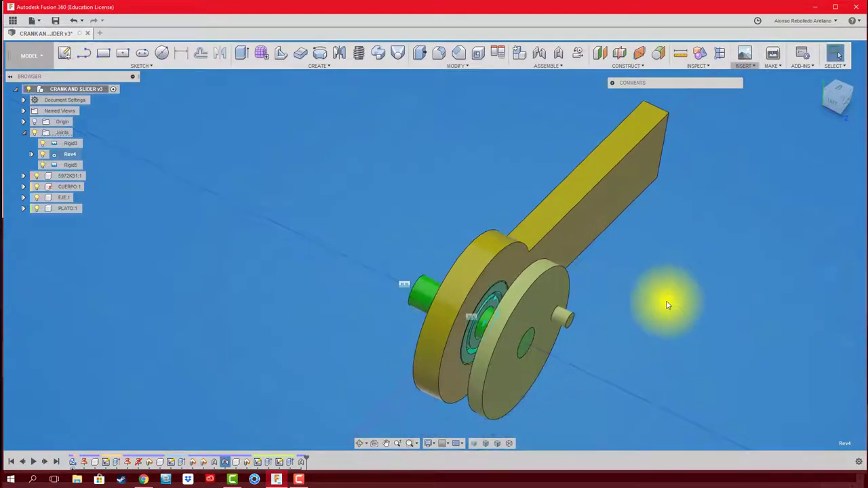
mouse_move(668, 300)
middle_mouse_down("shift")
mouse_move(341, 192)
mouse_move(532, 248)
mouse_move(461, 261)
mouse_move(558, 251)
middle_mouse_up("shift")
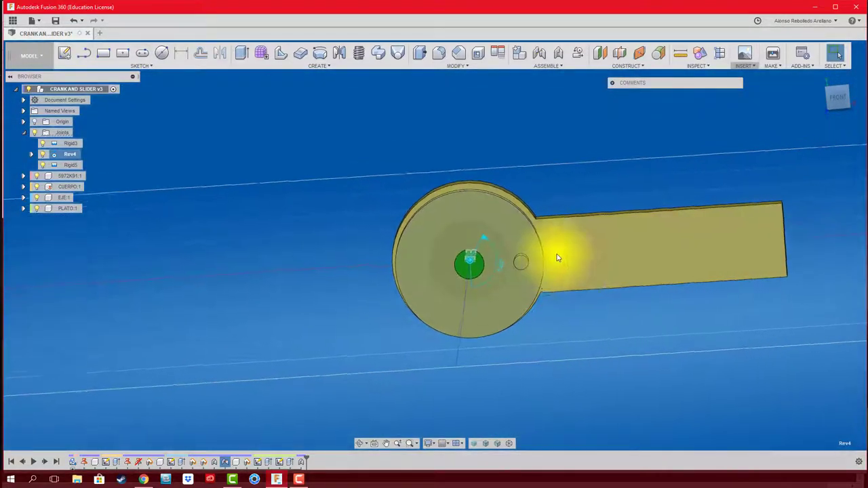
left_click(839, 101)
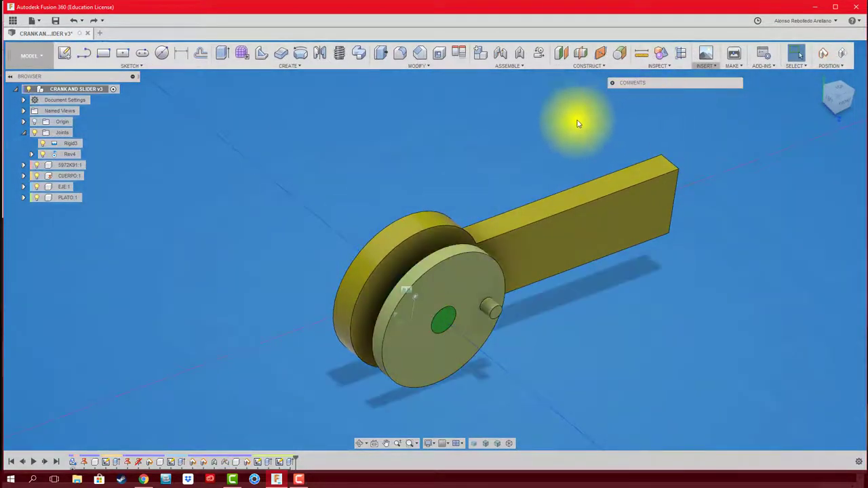
Add rigid as-built joint Rigid7 between the PLATO disc and the shaft
left_click(519, 60)
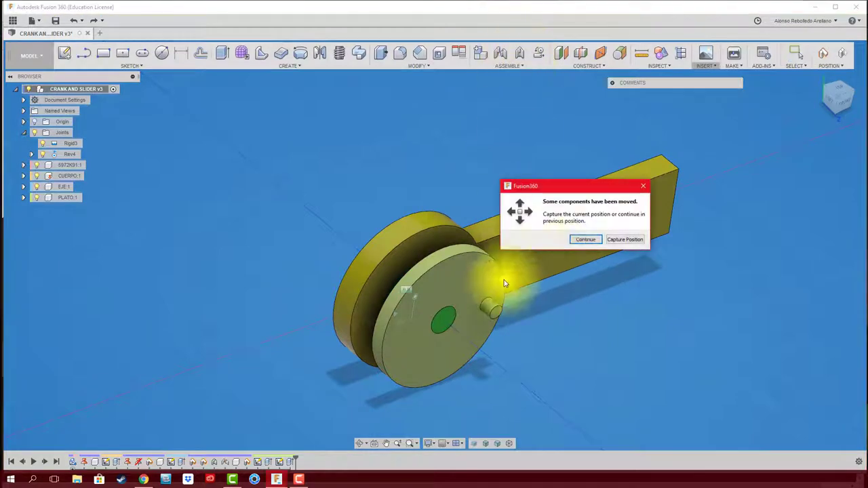
left_click(630, 237)
left_click(444, 303)
left_click(442, 316)
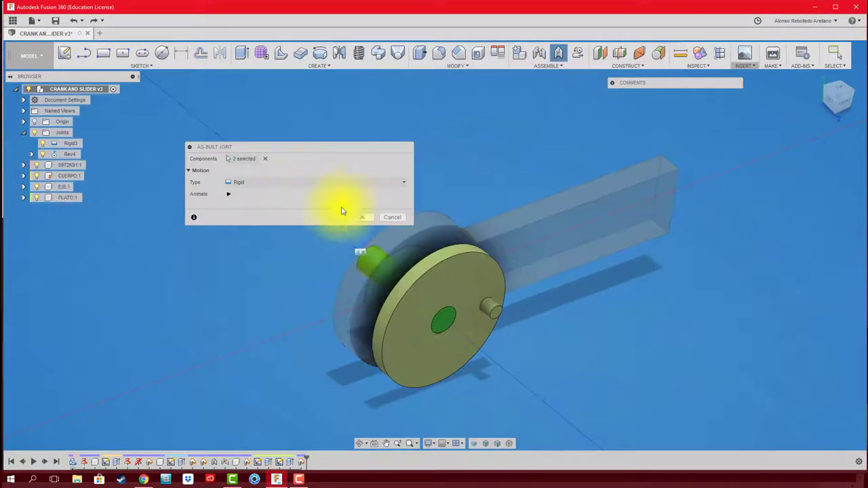
left_click(361, 217)
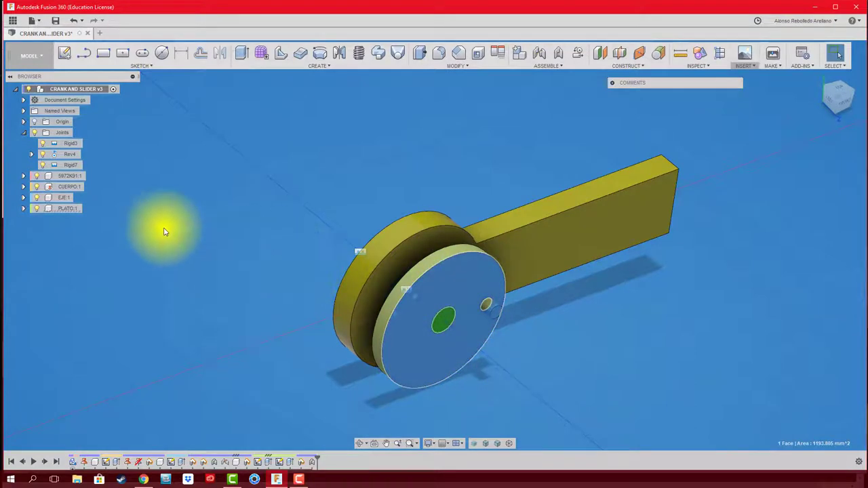
right_click(71, 208)
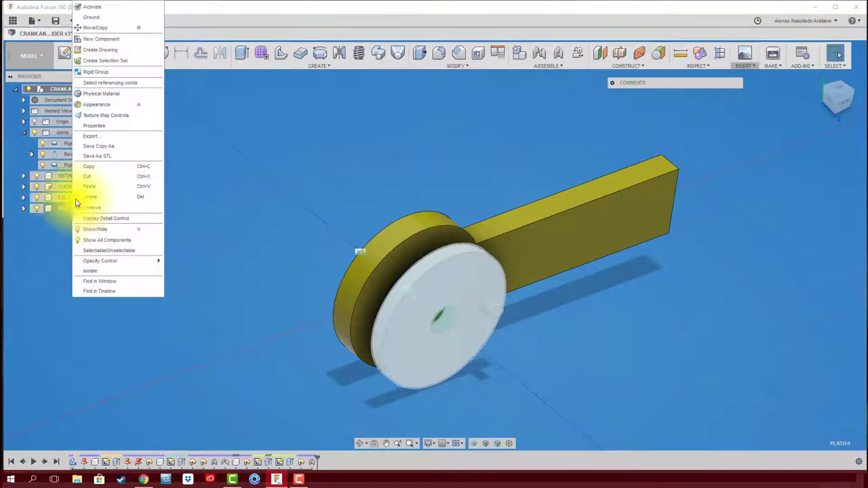
left_click(110, 47)
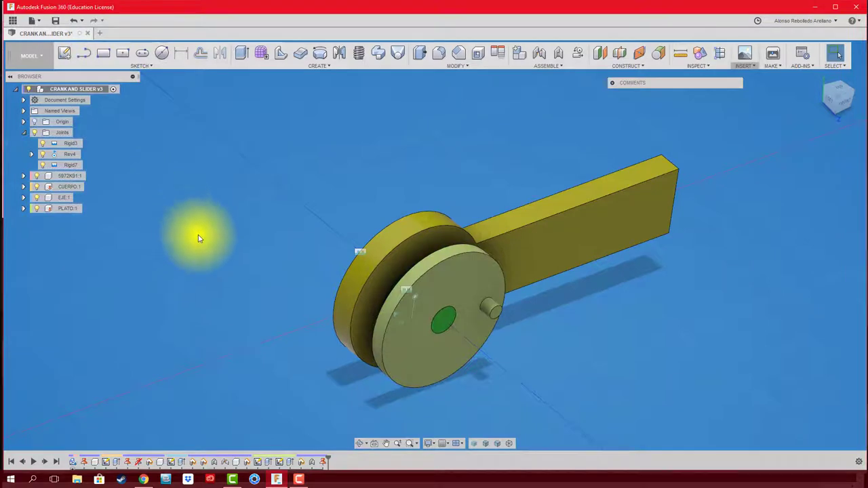
Animate the Rev4 joint to check the crank's rotation, then stop it
mouse_move(197, 237)
middle_mouse_down("shift")
mouse_move(285, 304)
mouse_move(415, 344)
mouse_move(445, 366)
middle_mouse_up("shift")
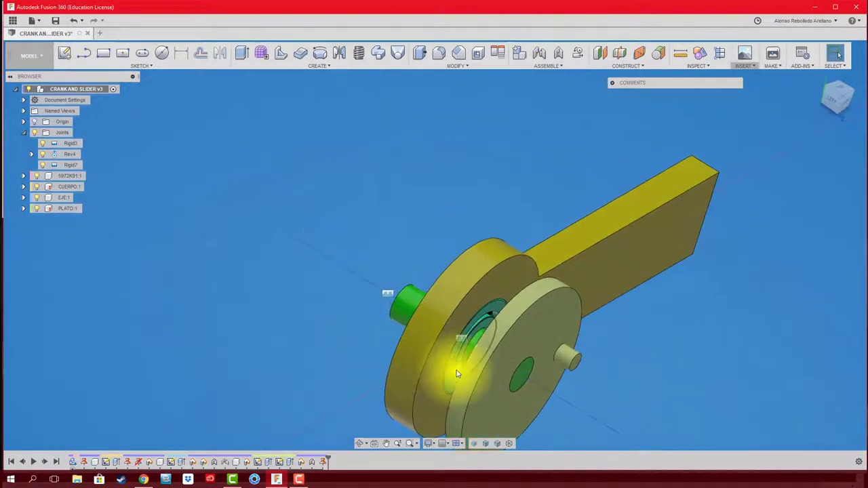
right_click(459, 369)
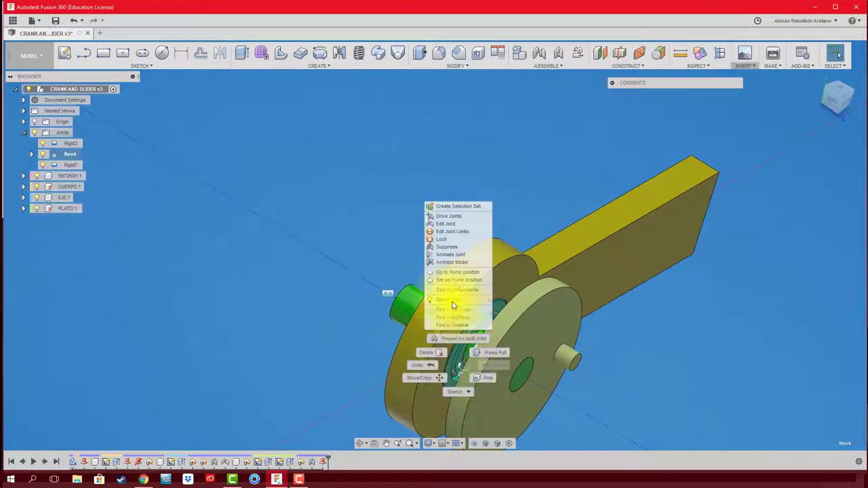
left_click(456, 280)
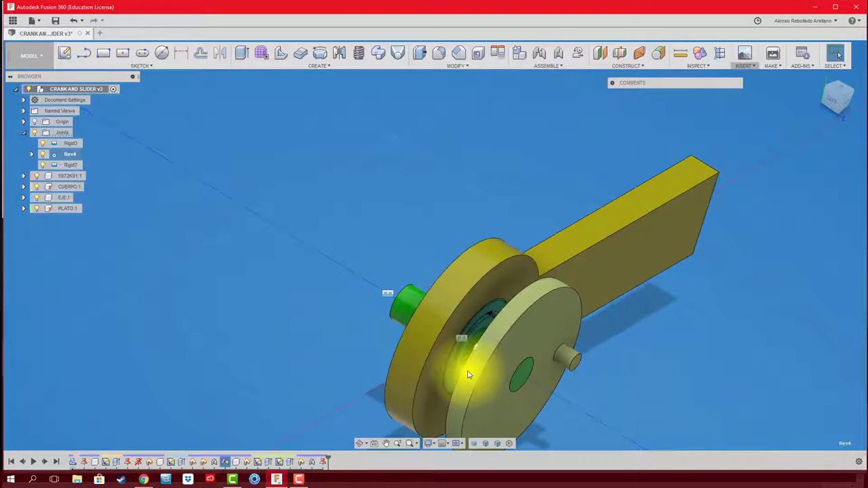
right_click(467, 373)
left_click(468, 290)
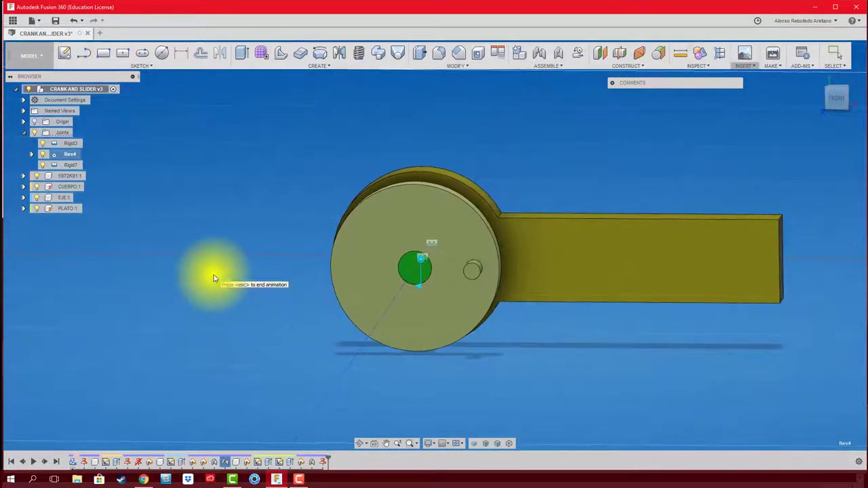
left_click(207, 224)
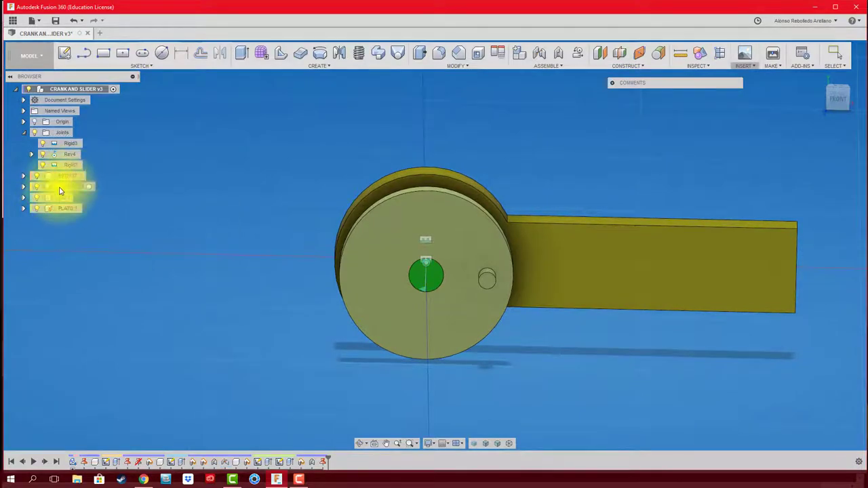
From the Front view, inspect the bearing in wireframe, then return to shaded display
left_click(834, 98)
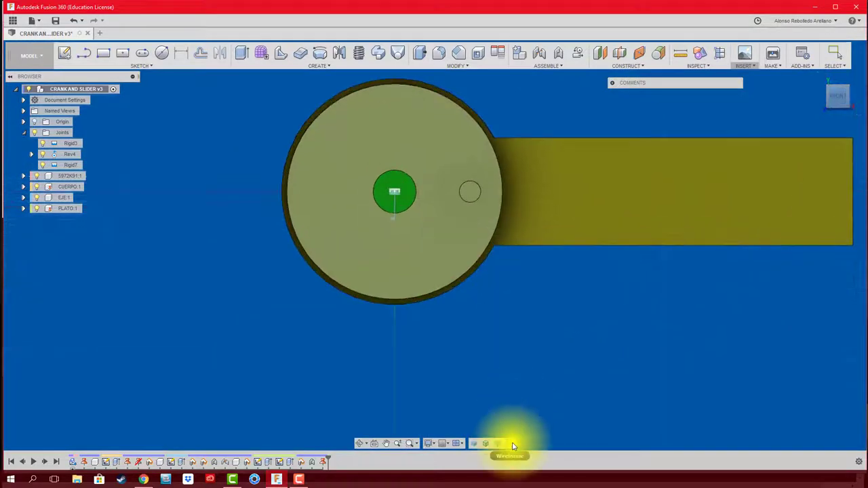
left_click(513, 447)
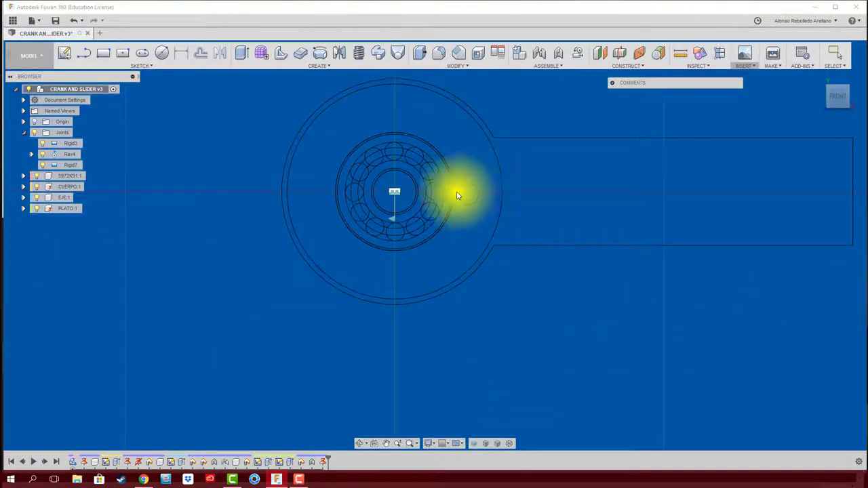
scroll(529, 332, "down", 2)
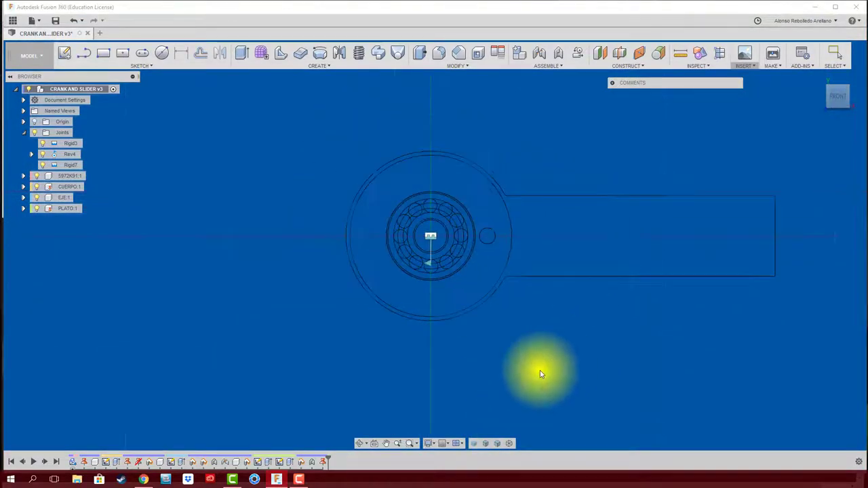
left_click(502, 443)
middle_click_drag(519, 368, 450, 248, "shift")
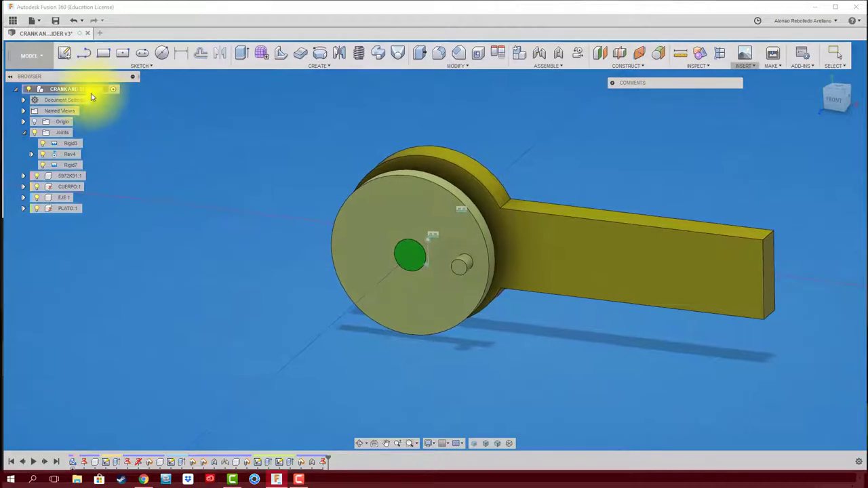
Save the design as a new version
left_click(181, 122)
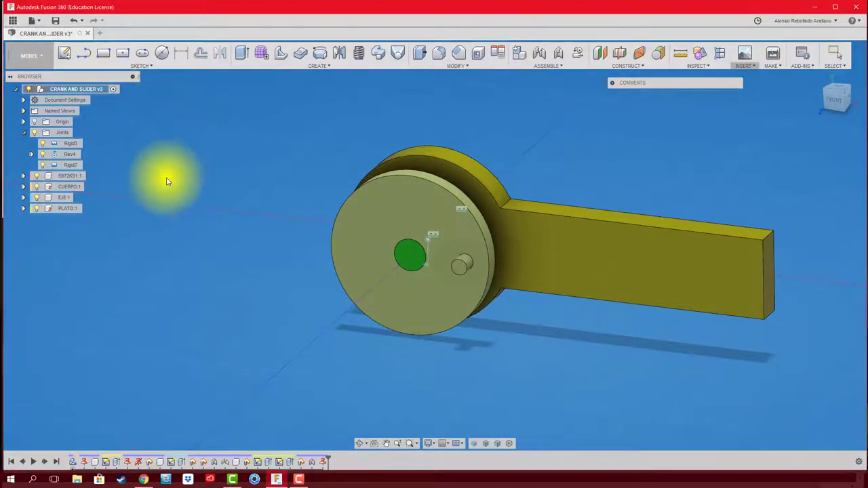
left_click(55, 22)
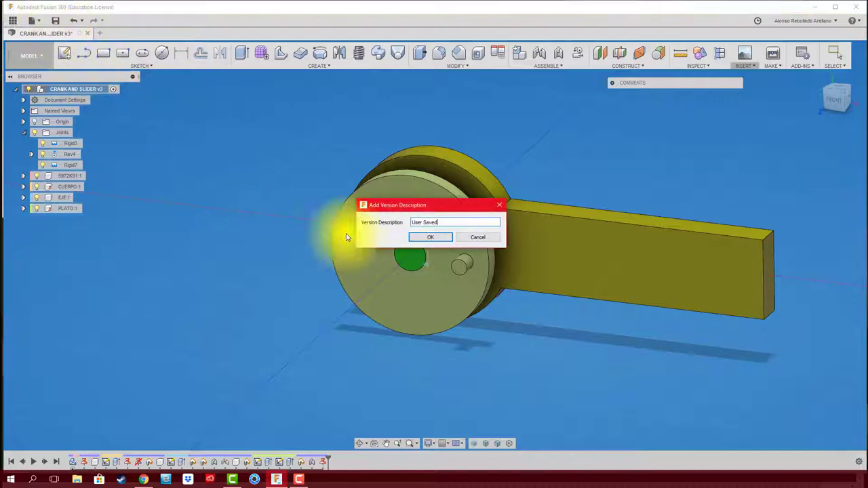
left_click(437, 237)
Create a new component and sketch a circle around the pin on the disc face
right_click(87, 93)
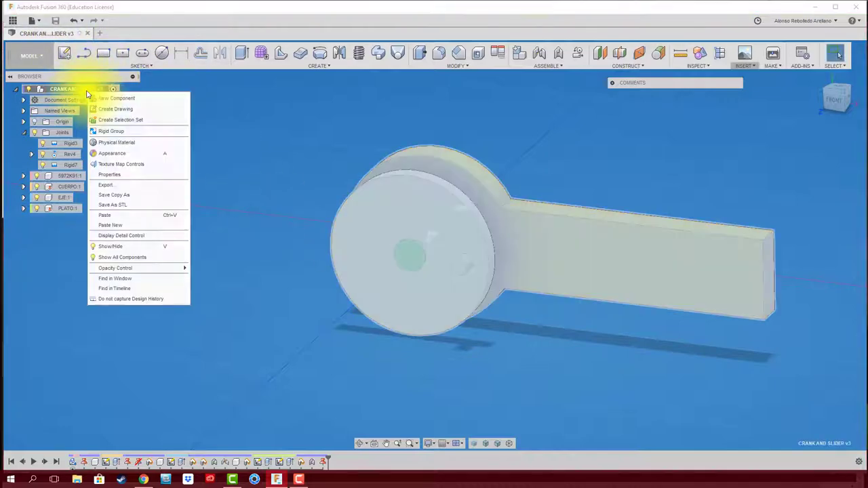
left_click(115, 104)
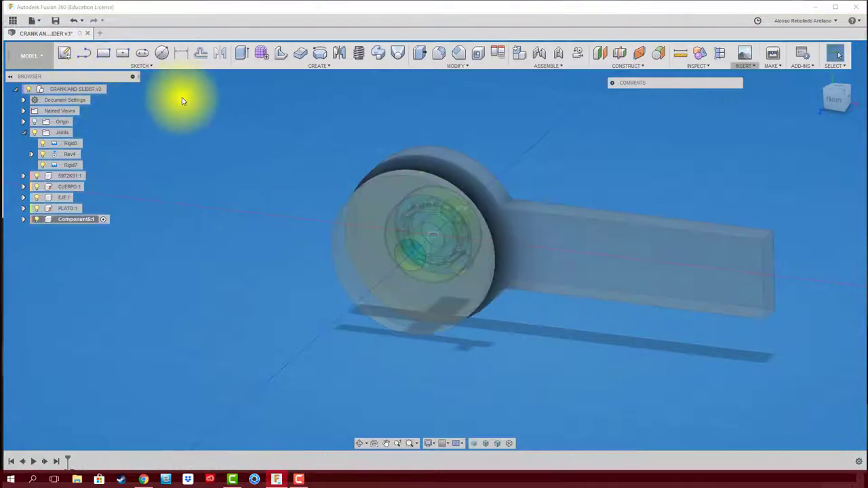
left_click(162, 54)
left_click(351, 235)
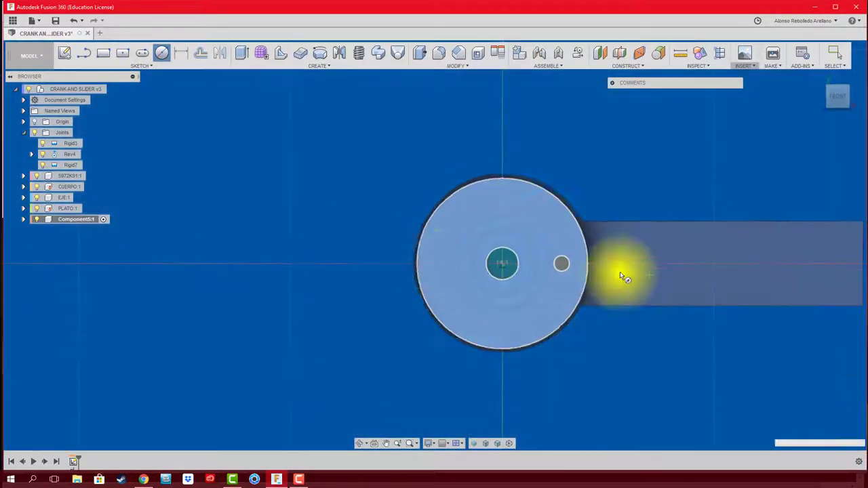
scroll(568, 274, "up", 3)
left_click(541, 252)
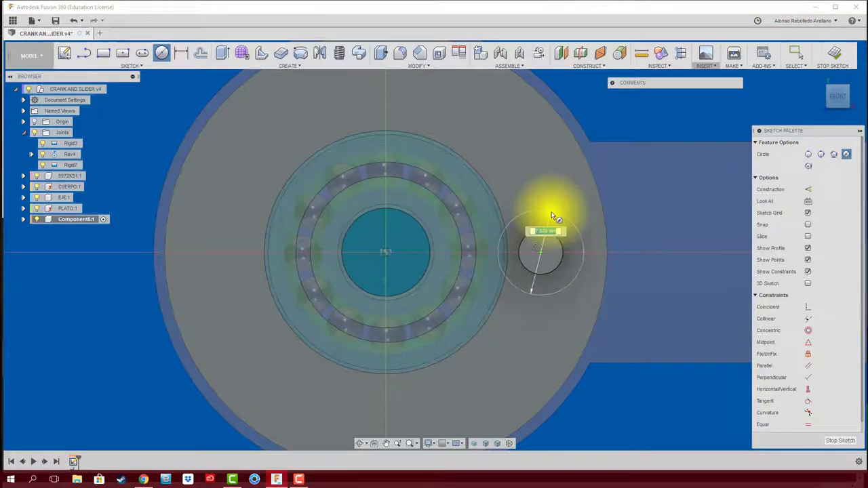
left_click(550, 215)
key("Escape")
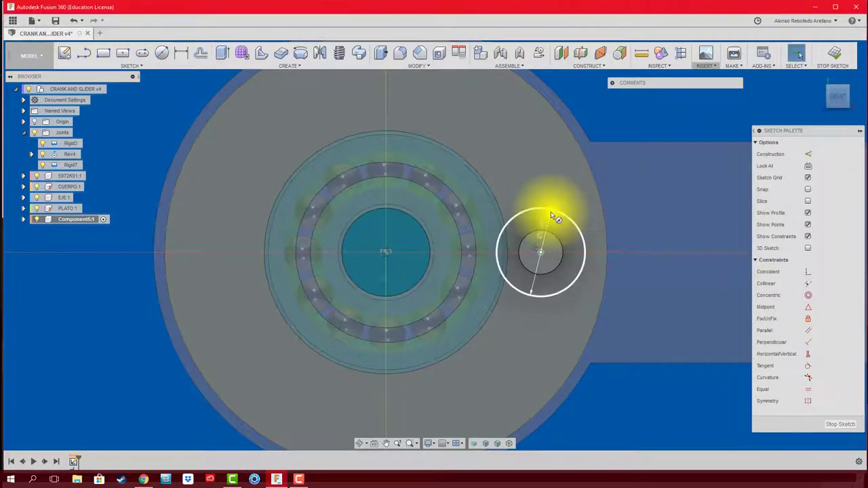
scroll(550, 216, "down", 2)
middle_click_drag(550, 216, 369, 200)
scroll(514, 236, "up", 1)
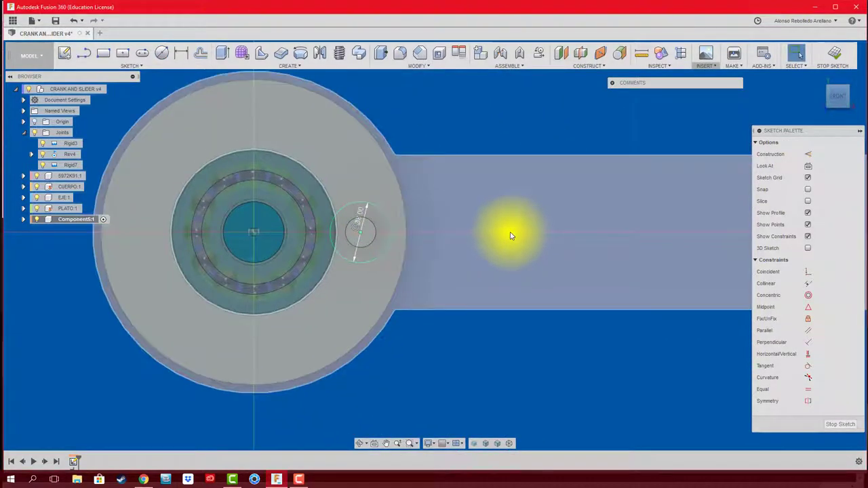
Draw a 20 mm circle at the link's far end on the crank arm
key("c")
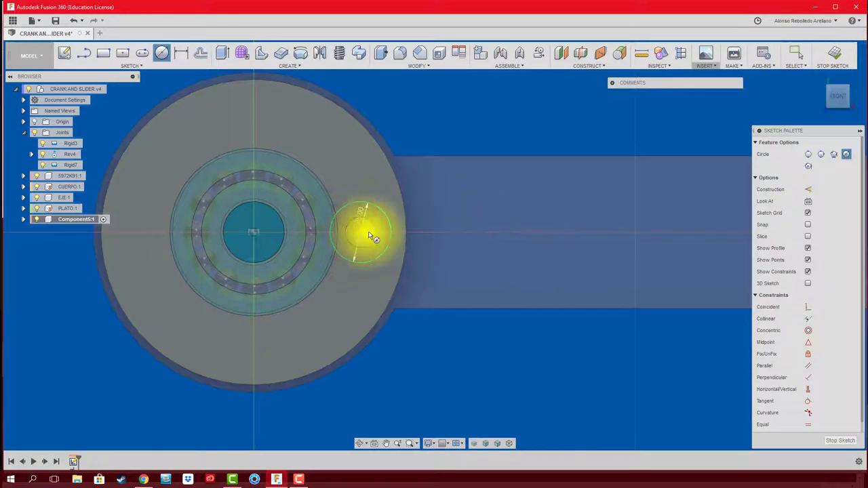
left_click(510, 231)
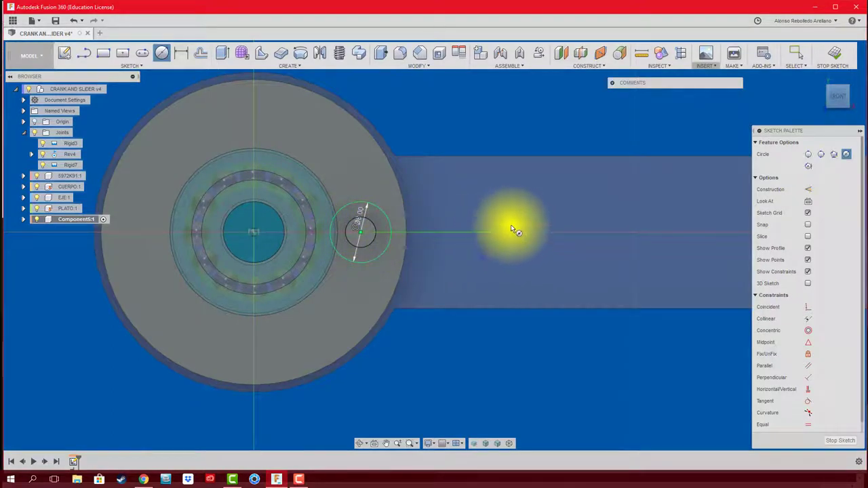
key("Escape")
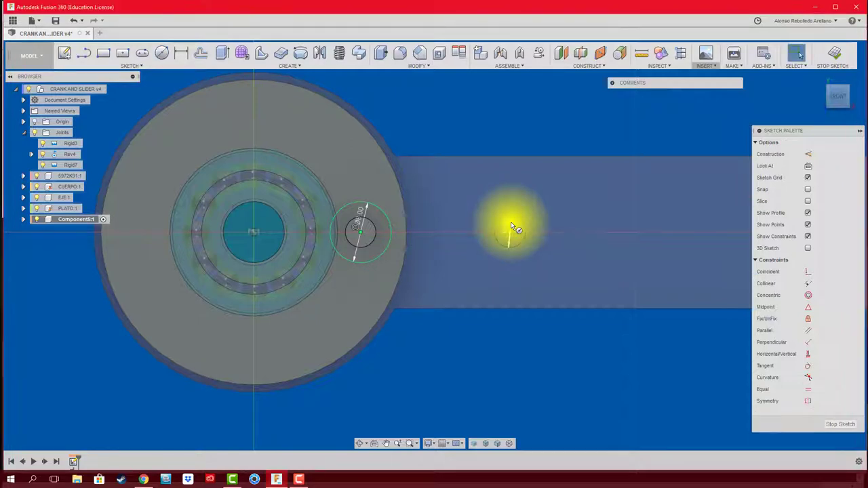
key("c")
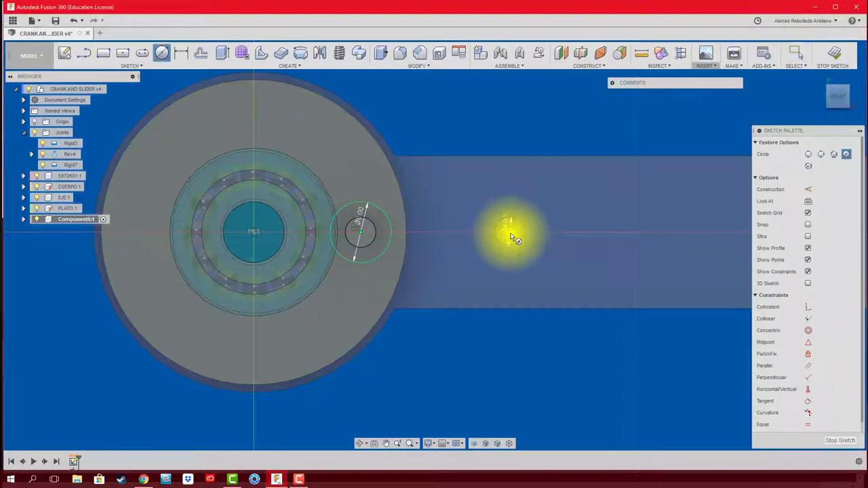
left_click(510, 232)
type("20")
key("Return")
key("Escape")
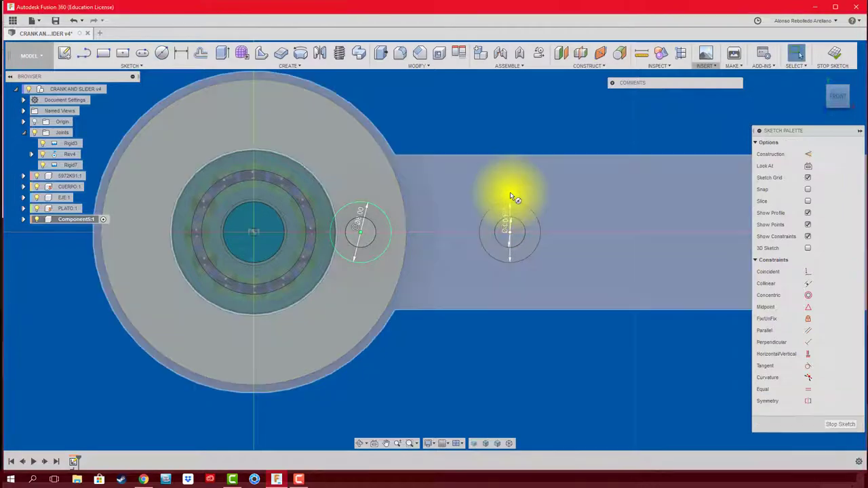
Join the two circles with top and bottom lines and trim away their inner arcs
key("l")
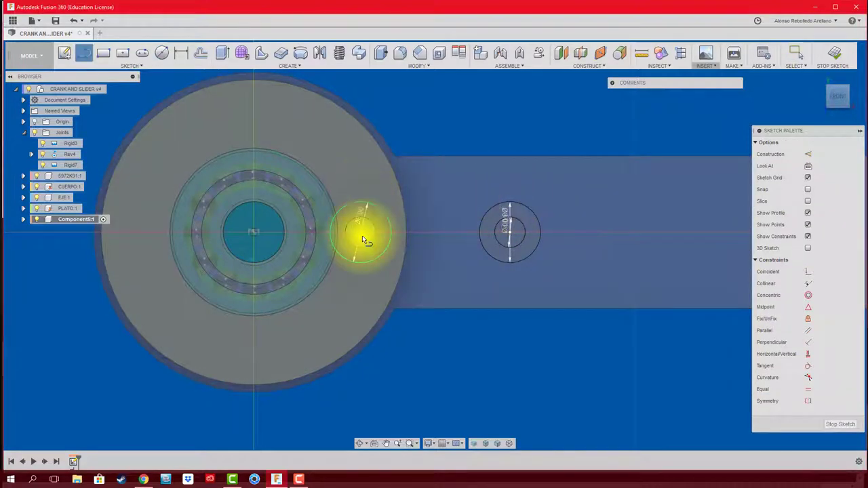
left_click(360, 202)
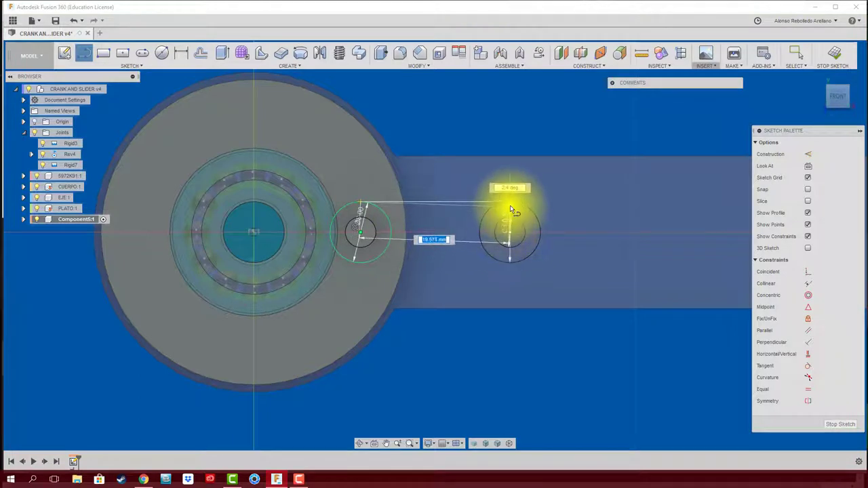
double_click(510, 202)
left_click(360, 264)
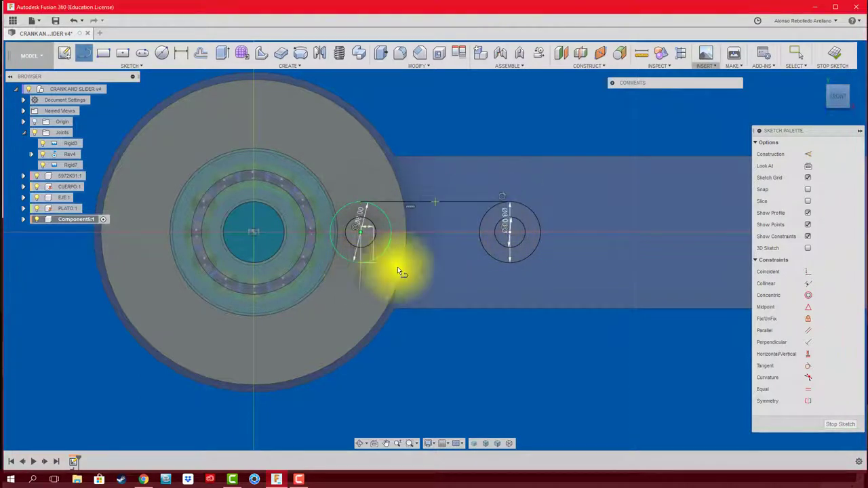
double_click(508, 262)
key("Escape")
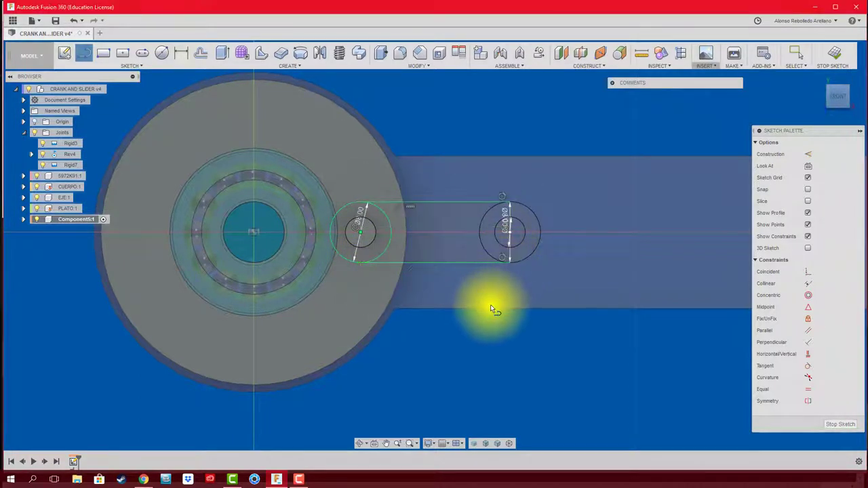
left_click(386, 256)
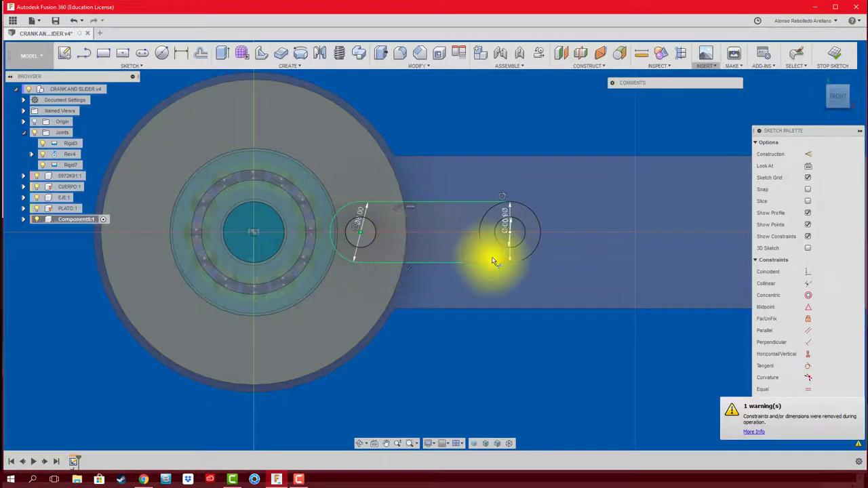
left_click(488, 256)
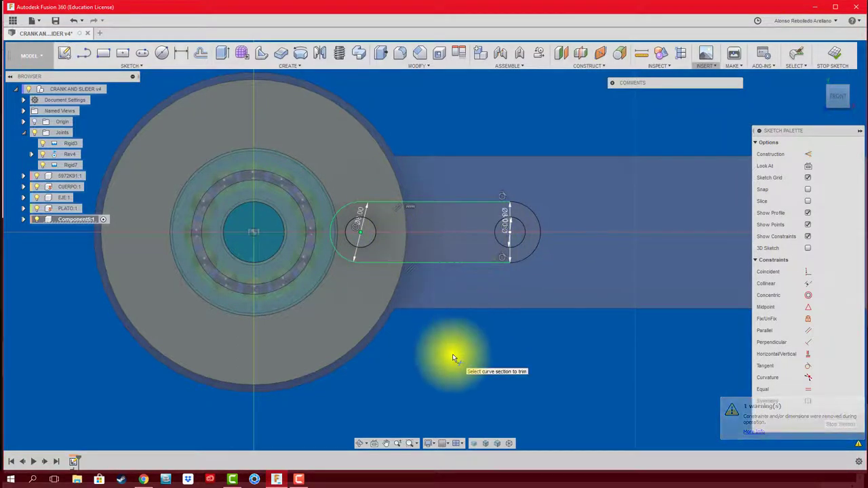
key("F6")
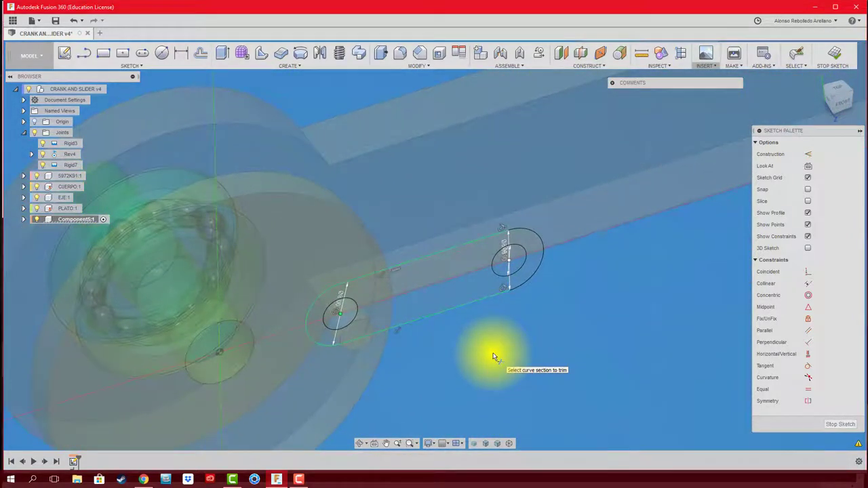
Extrude both link profiles 4 mm as a new body to form the connecting rod
key("e")
left_click(455, 283)
left_click(387, 296)
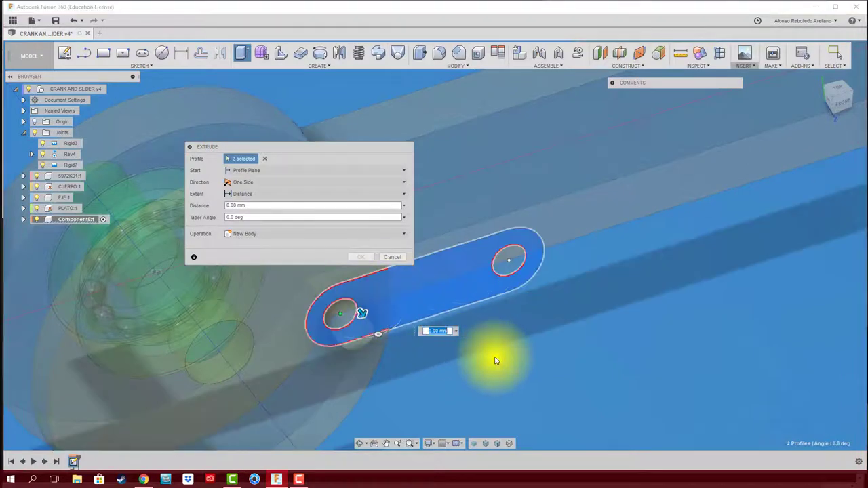
middle_click_drag(495, 361, 403, 329, "shift")
mouse_move(403, 329)
left_mouse_down()
mouse_move(440, 349)
mouse_move(429, 343)
left_mouse_up()
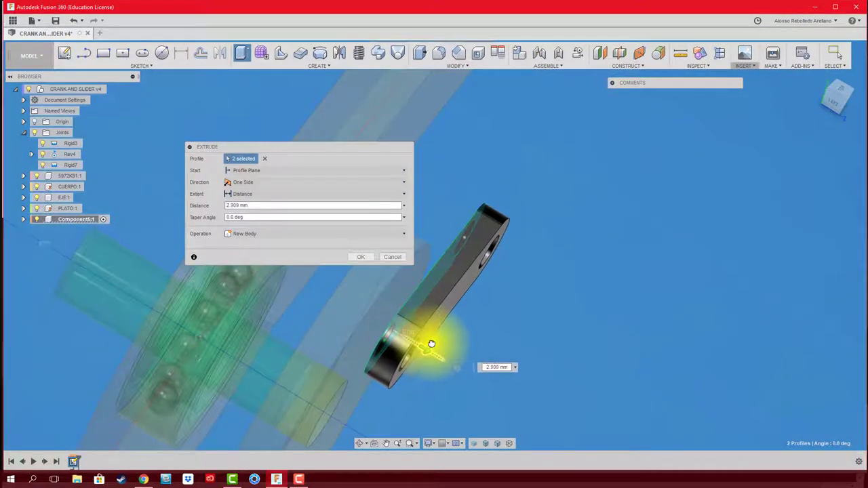
middle_click_drag(431, 344, 449, 346, "shift")
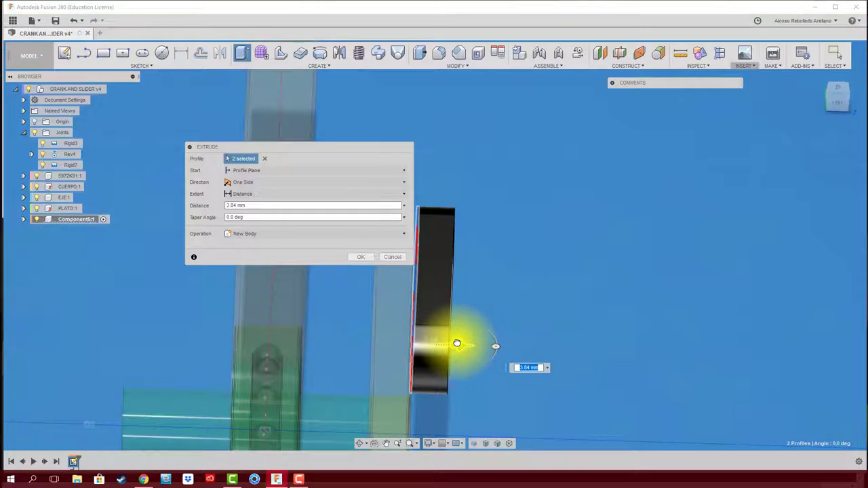
mouse_move(456, 343)
middle_mouse_down("shift")
mouse_move(353, 257)
mouse_move(548, 287)
mouse_move(599, 333)
mouse_move(551, 341)
middle_mouse_up("shift")
left_click(360, 256)
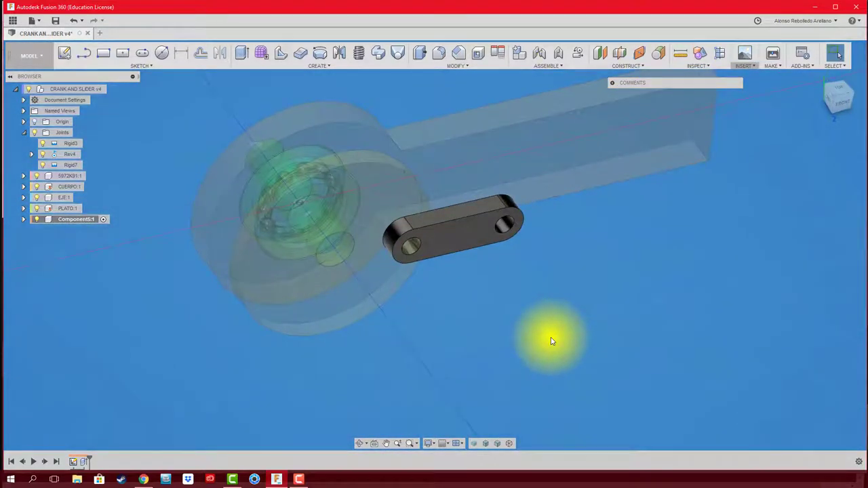
Apply Plastic - Matte (Red) to the link and recolour it PANTONE 12-0806 TCX Rutabaga
key("a")
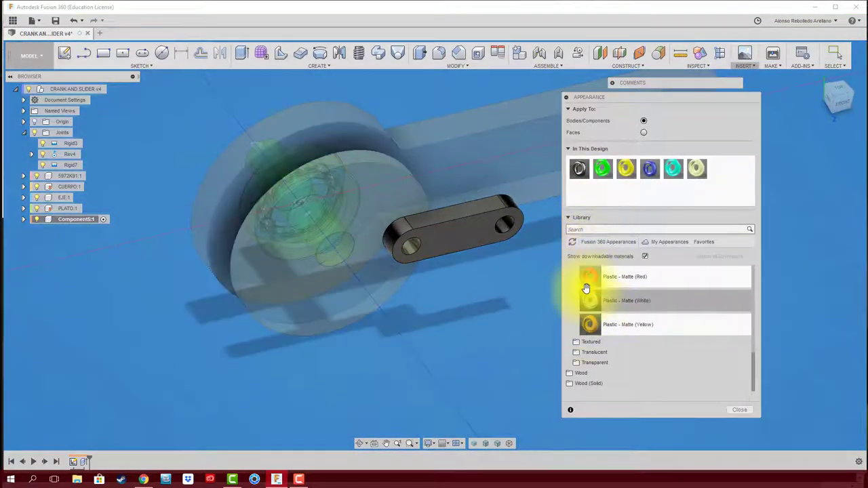
left_click_drag(586, 288, 586, 196)
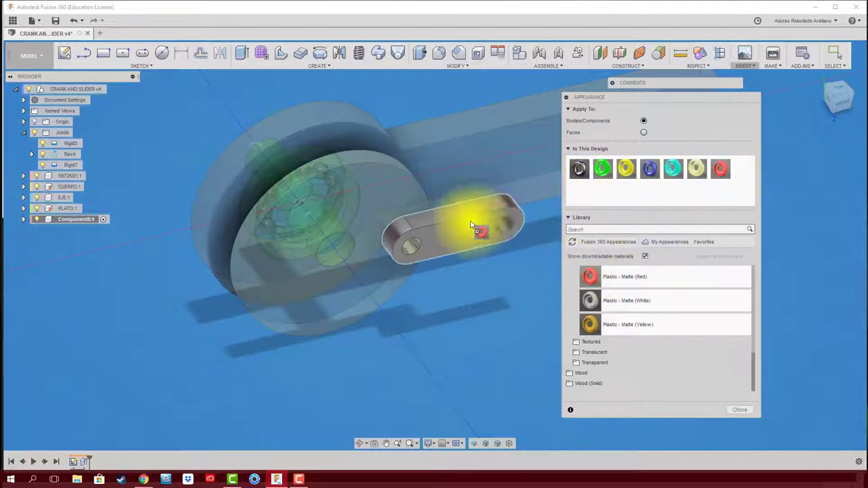
left_click_drag(725, 167, 477, 228)
double_click(720, 175)
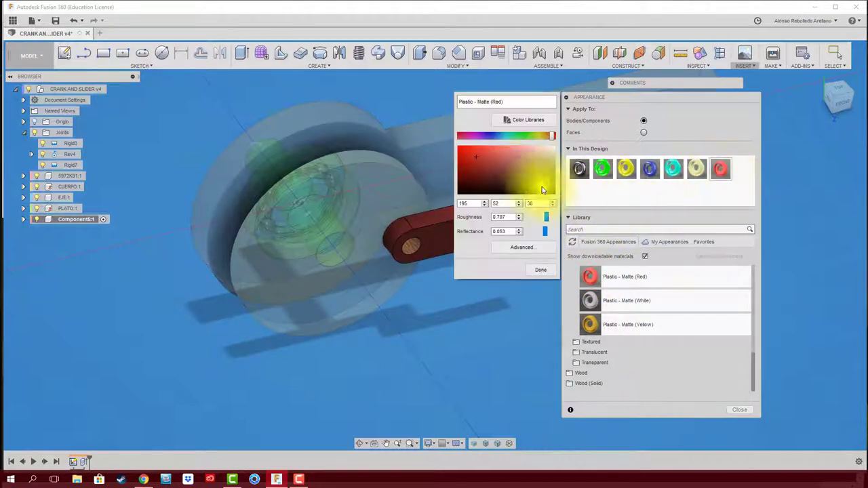
left_click(513, 124)
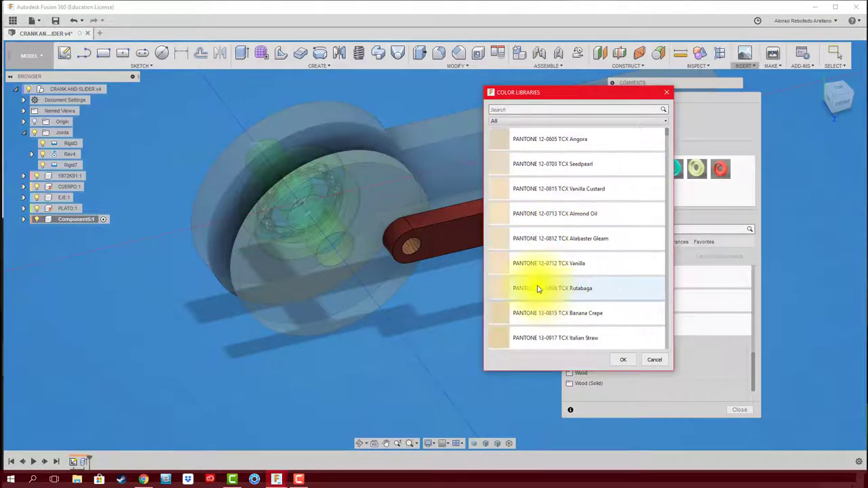
left_click(538, 289)
left_click(628, 361)
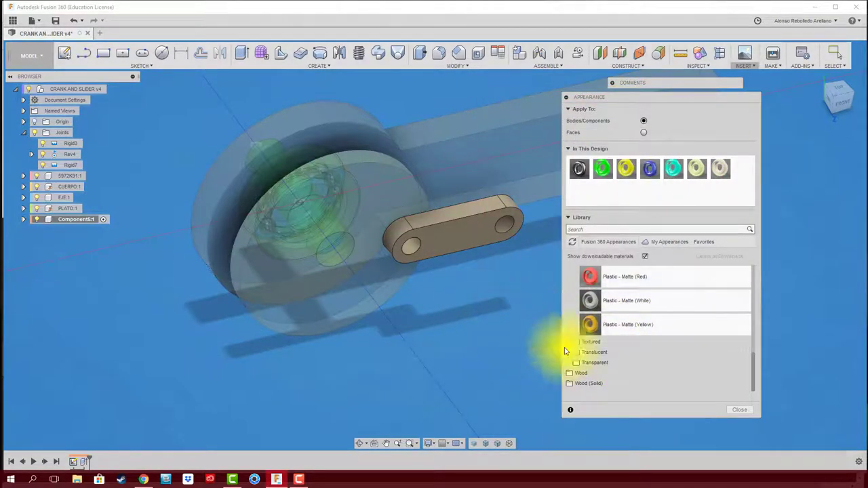
left_click(739, 408)
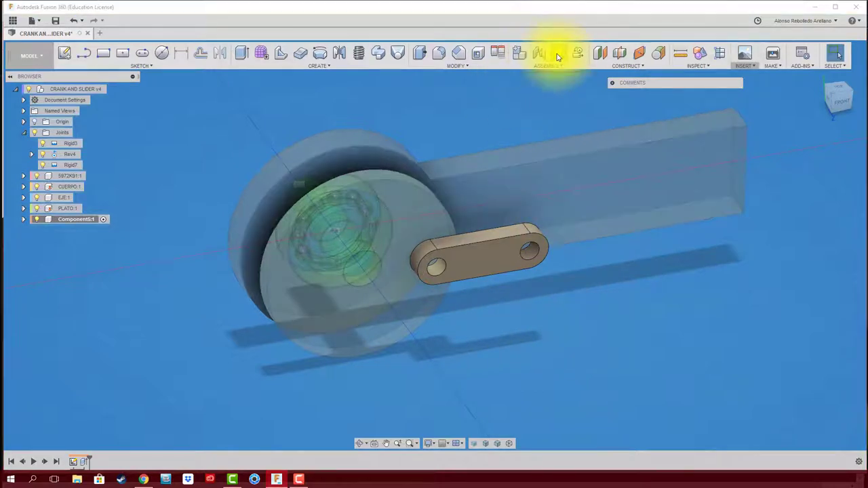
Join the link rigidly to the disc plate with an as-built joint
left_click(558, 53)
left_click(481, 267)
left_click(329, 200)
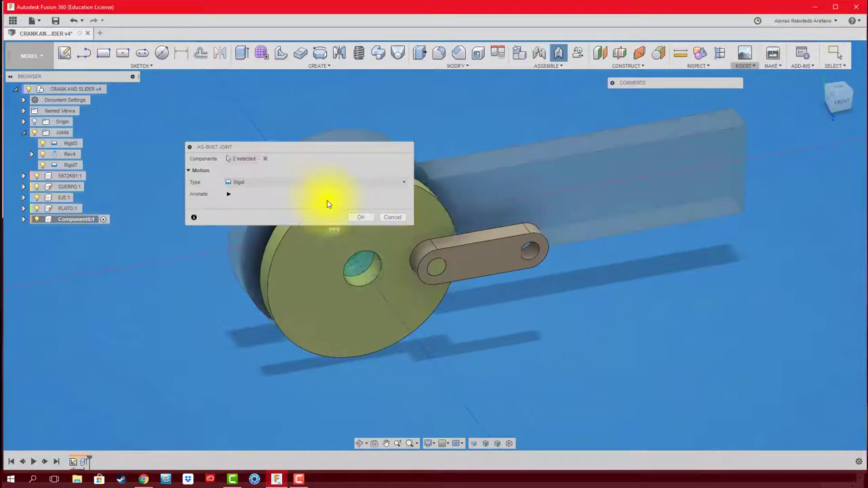
left_click(360, 217)
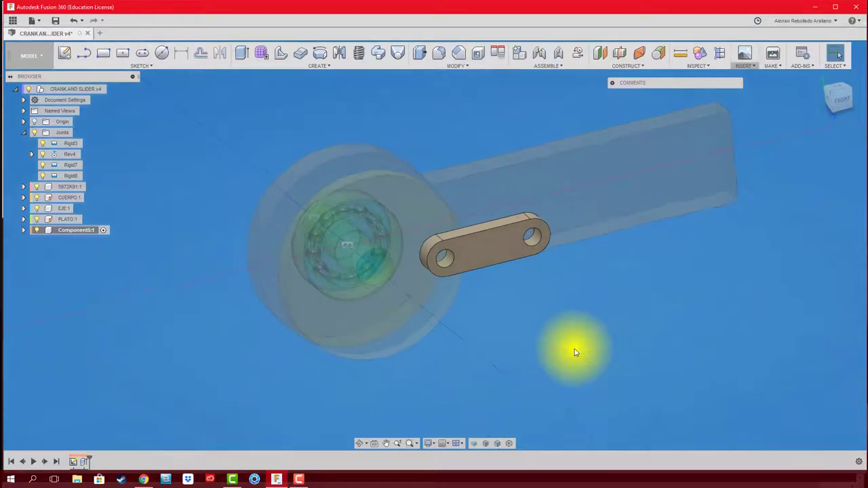
Activate the root assembly and make the PLATO disc see-through to reveal the bearing
left_click(110, 92)
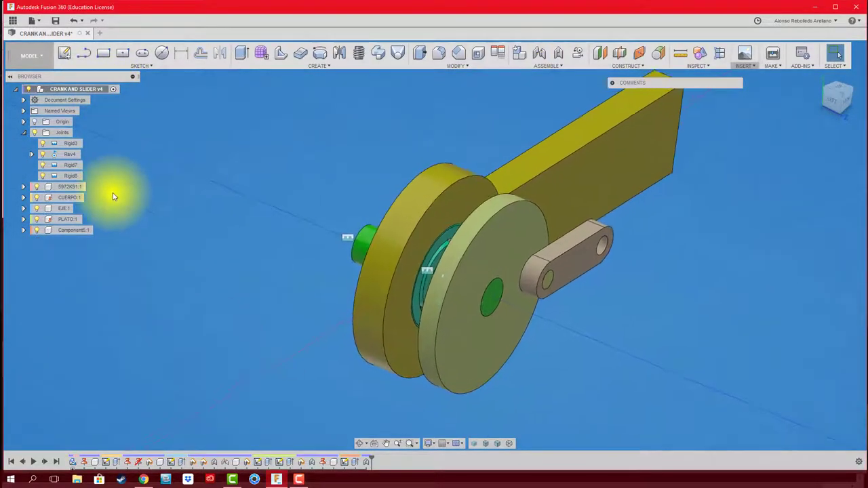
right_click(66, 220)
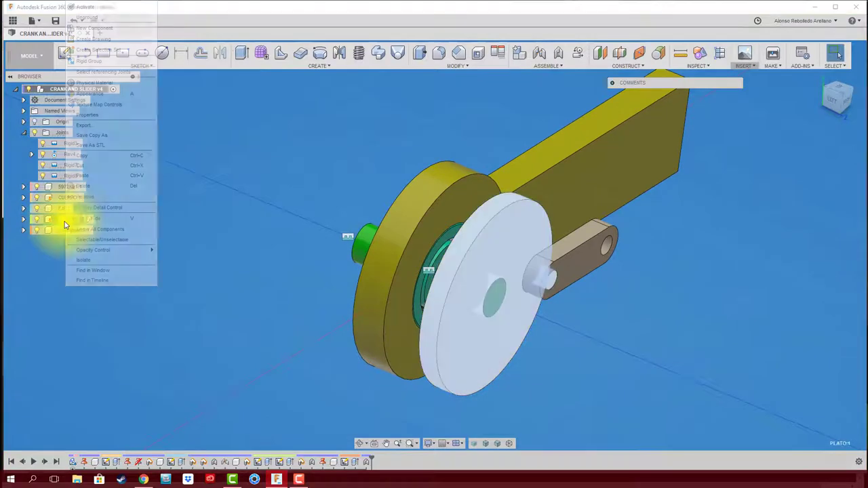
left_click(100, 23)
left_click_drag(434, 252, 478, 317)
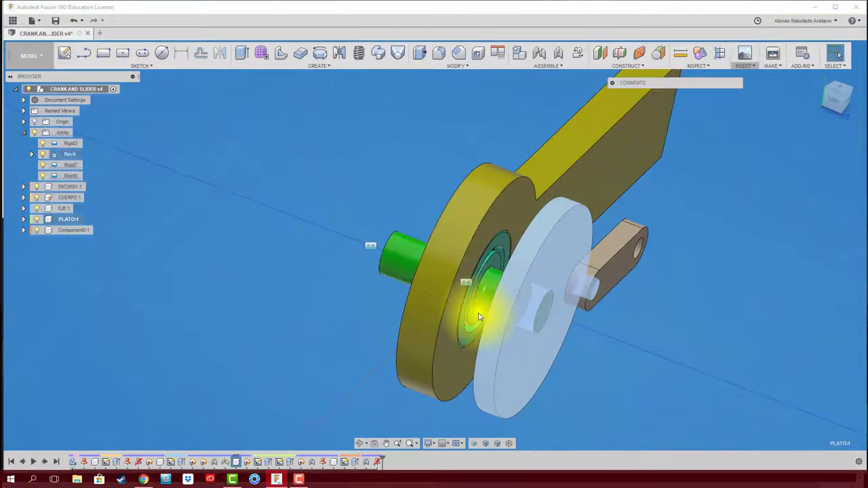
Animate the Rev4 joint to rotate the crank, then view the crank-and-slider images in Chrome
right_click(478, 318)
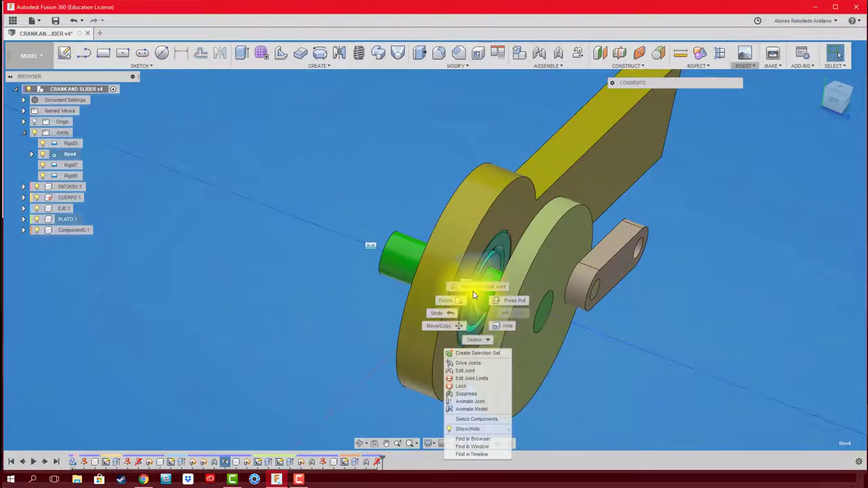
left_click(472, 413)
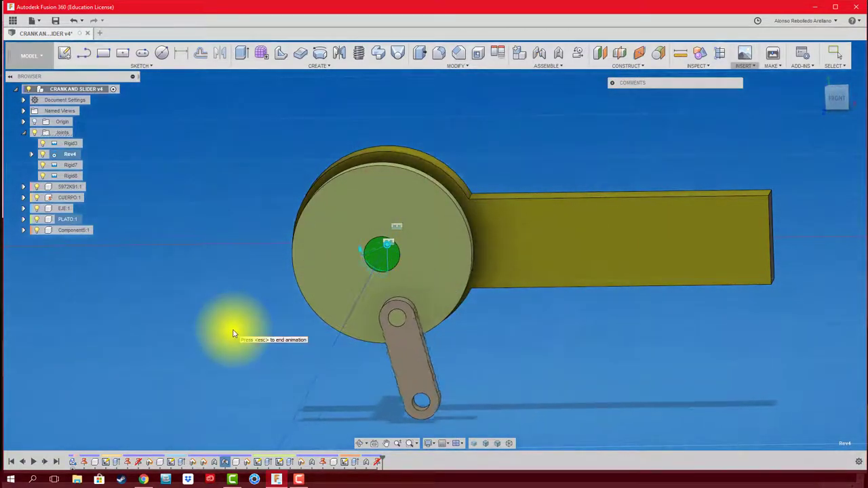
left_click(143, 479)
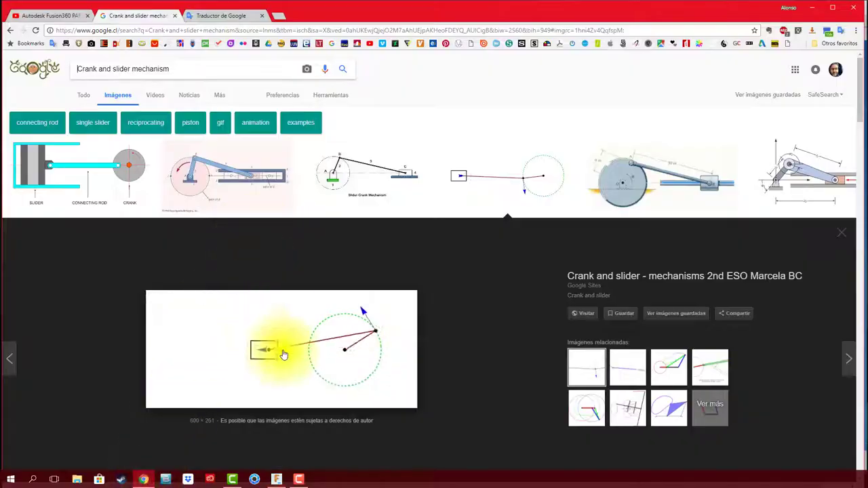
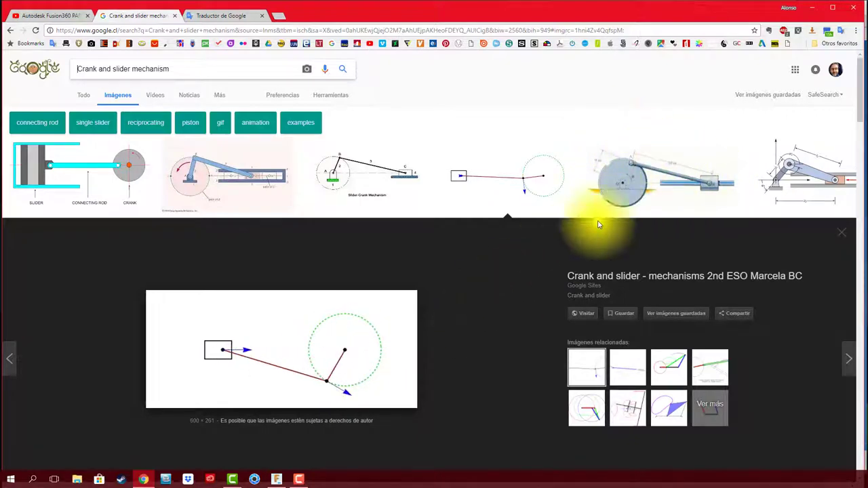
Bring the Fusion 360 crank-and-slider model back in front of the Chrome image results
left_click(276, 479)
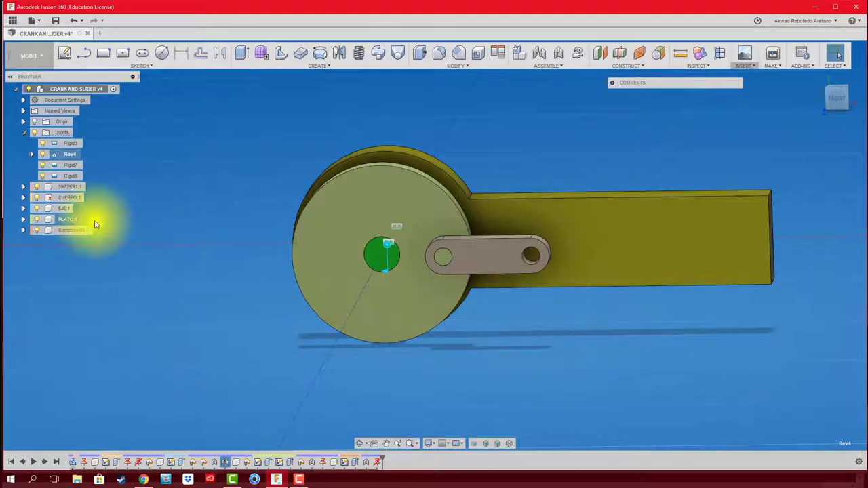
Animate the crank link around the disk, then add a new component BRAZO LARGE to the assembly
right_click(68, 219)
left_click(94, 25)
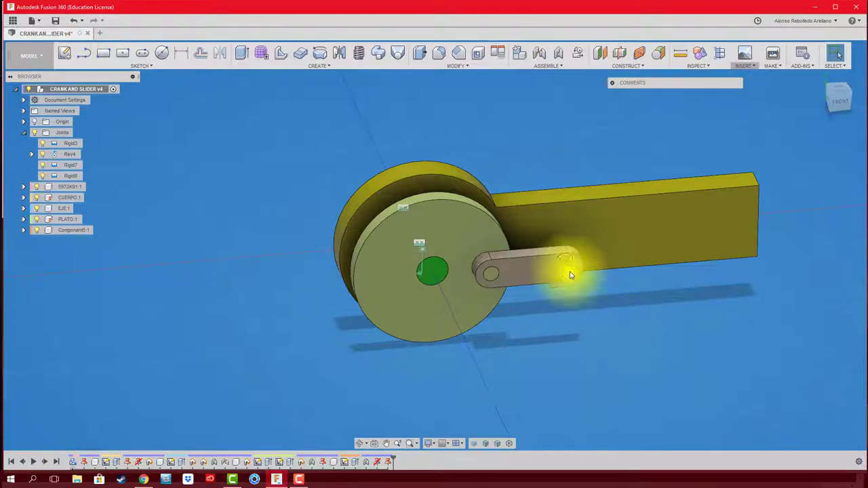
mouse_move(560, 283)
middle_mouse_down("shift")
mouse_move(114, 270)
mouse_move(417, 292)
mouse_move(346, 278)
mouse_move(110, 103)
middle_mouse_up("shift")
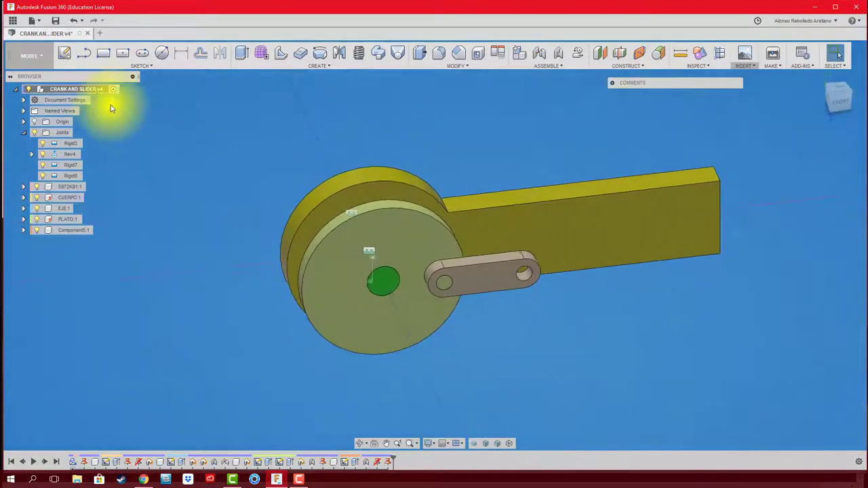
right_click(100, 94)
left_click(108, 99)
type("BRAZO LARGE")
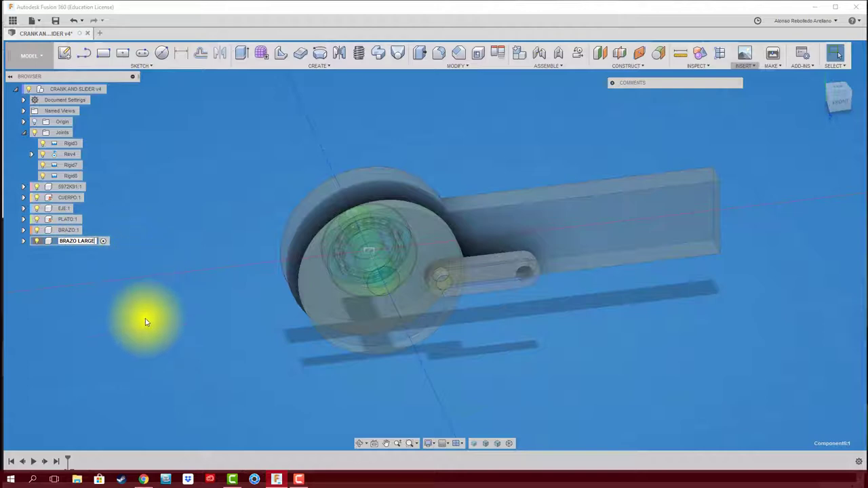
Confirm the BRAZO LARGE name and sketch a circle on the crank face at the slot end
key("Return")
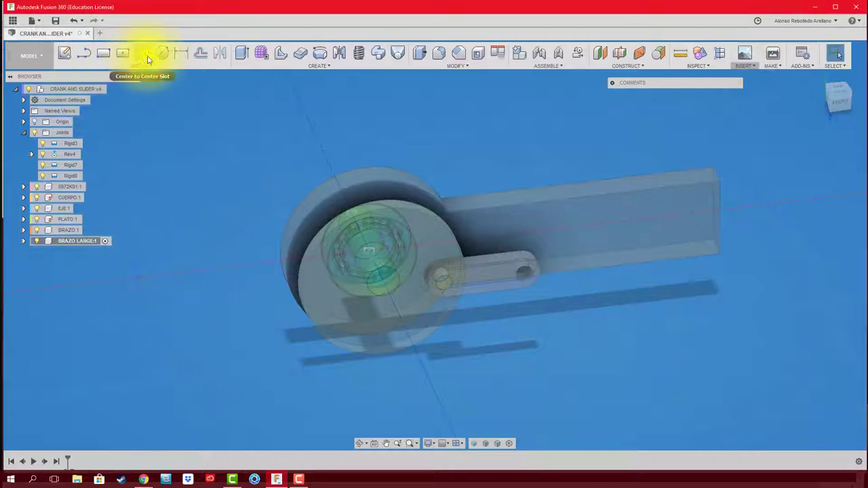
left_click(161, 54)
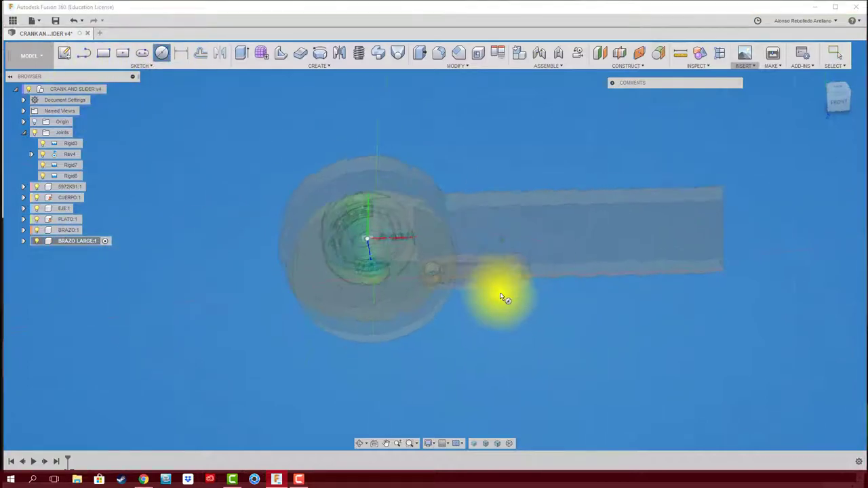
left_click(473, 284)
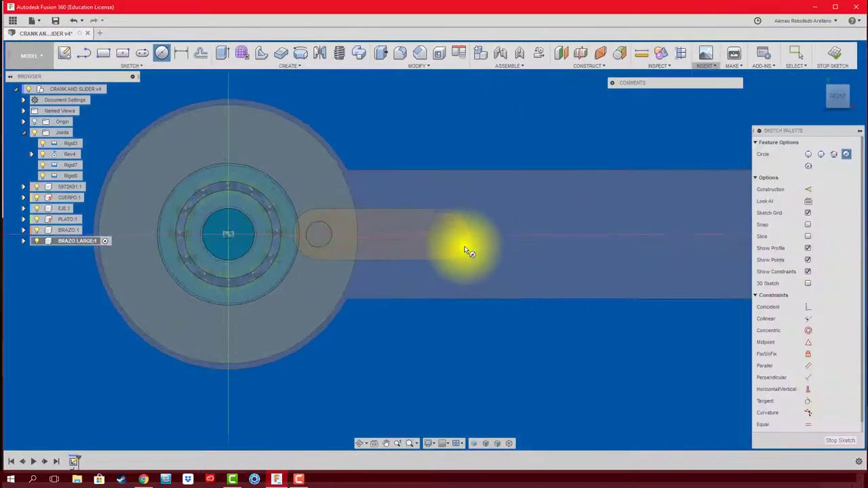
left_click(435, 229)
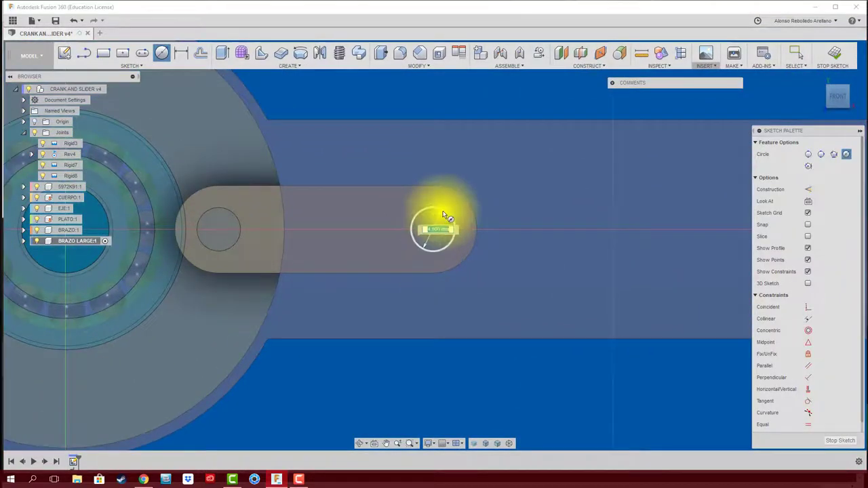
left_click(433, 230)
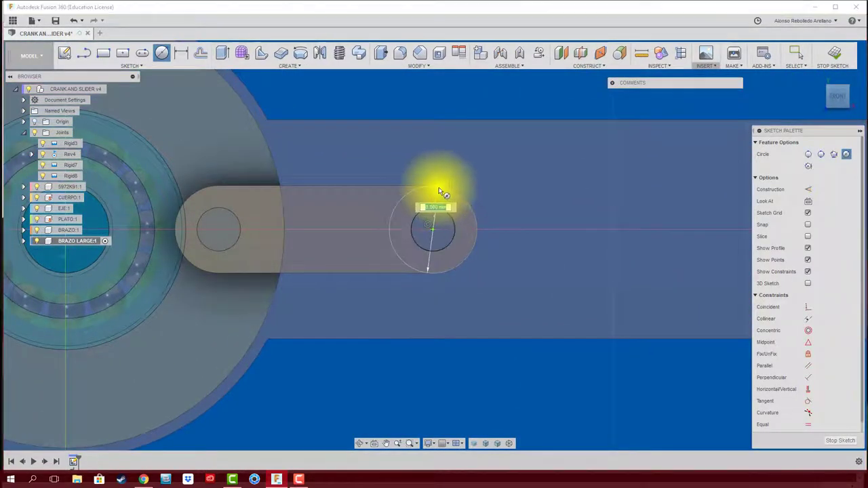
left_click(439, 192)
scroll(426, 311, "down", 5)
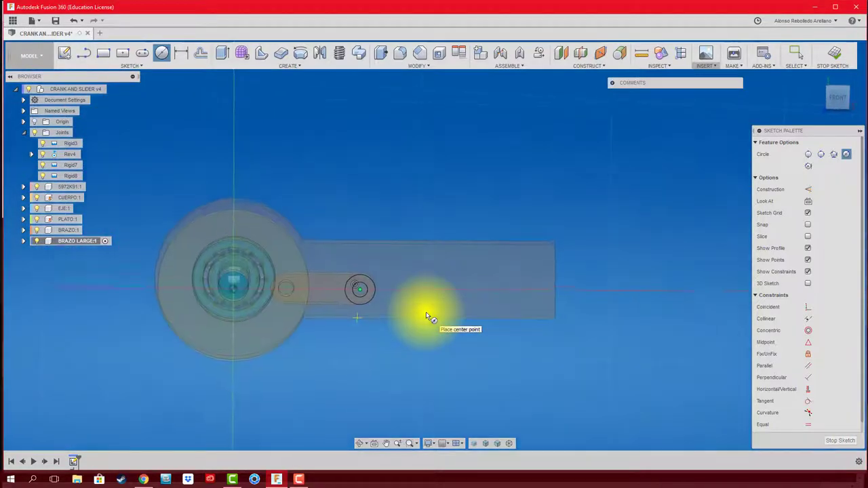
left_click(853, 109)
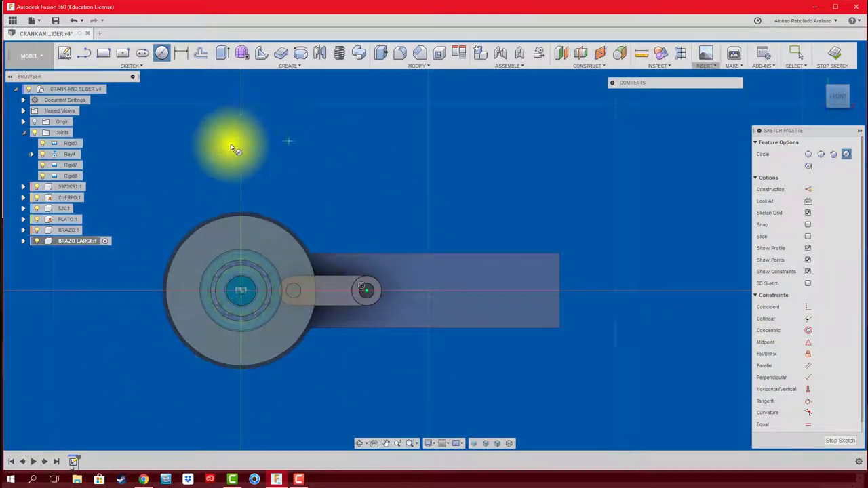
Measure 33.562 mm from the disk centre to the link's pin centre, then close the measurement
left_click(640, 53)
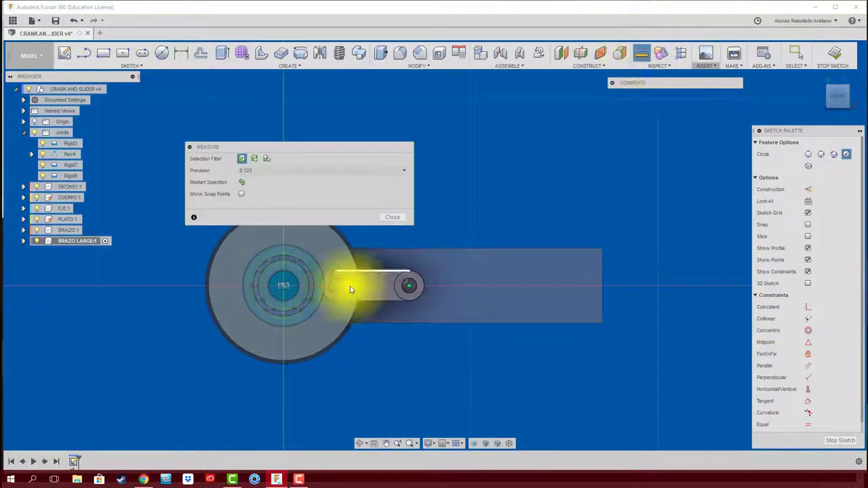
left_click(282, 289)
mouse_move(415, 287)
middle_mouse_down()
mouse_move(465, 324)
mouse_move(705, 290)
middle_mouse_up()
left_click(442, 313)
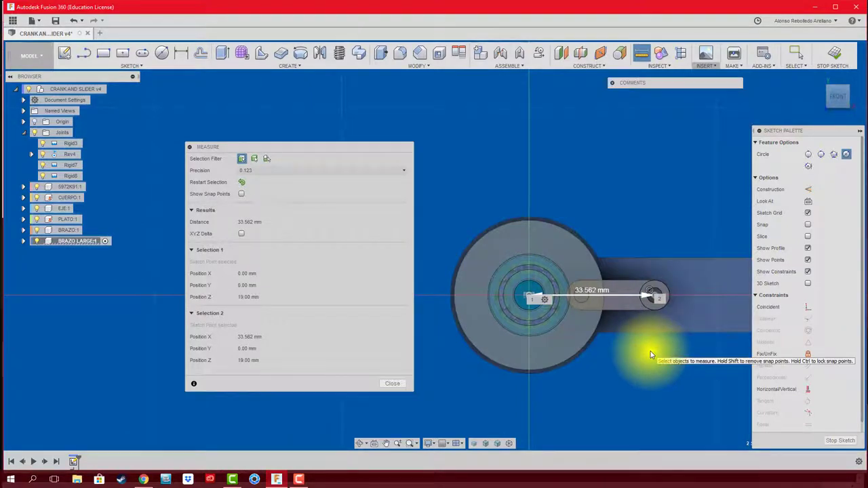
mouse_move(650, 354)
middle_mouse_down()
mouse_move(578, 337)
mouse_move(600, 304)
middle_mouse_up()
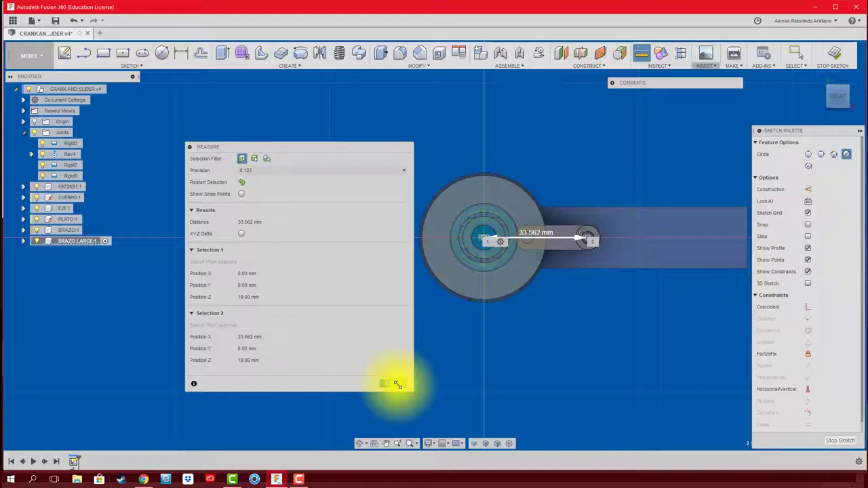
left_click(397, 384)
scroll(556, 305, "up", 3)
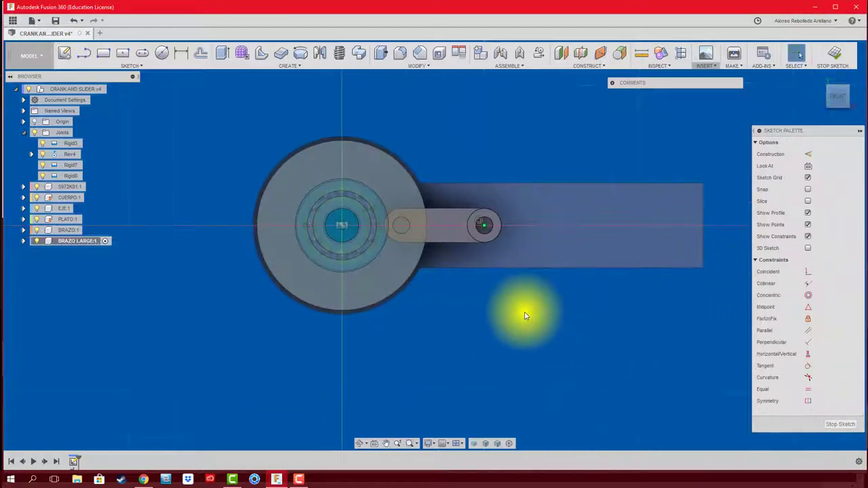
Draw a second circle near the far end of the arm in the BRAZO LARGE sketch
key("c")
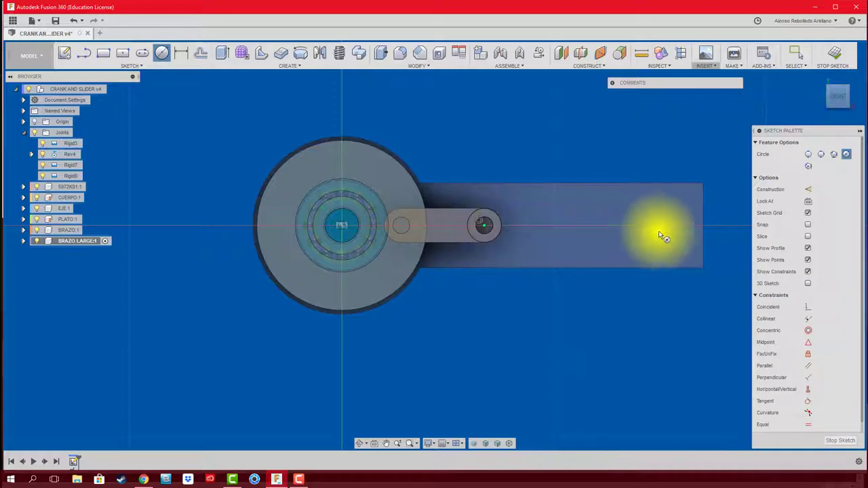
left_click(668, 229)
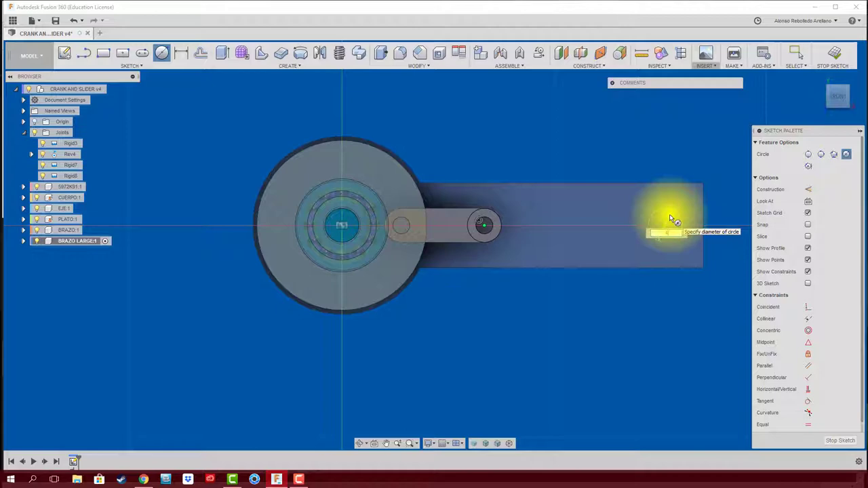
key("Escape")
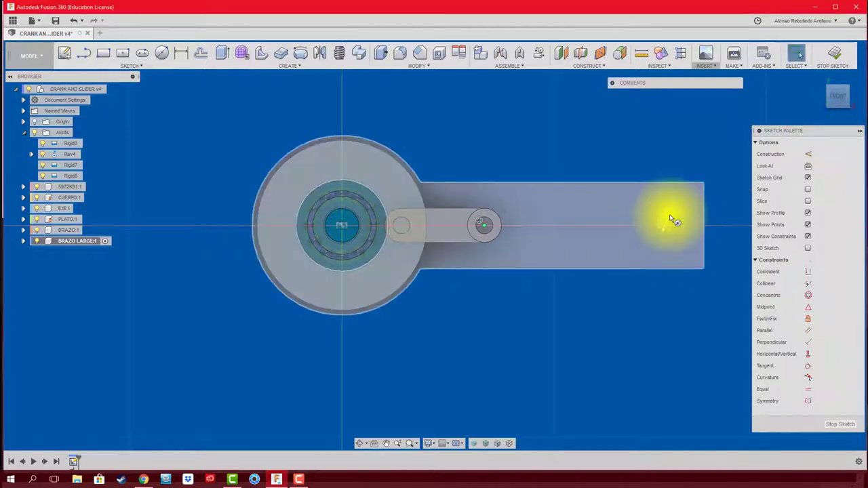
key("c")
left_click(665, 223)
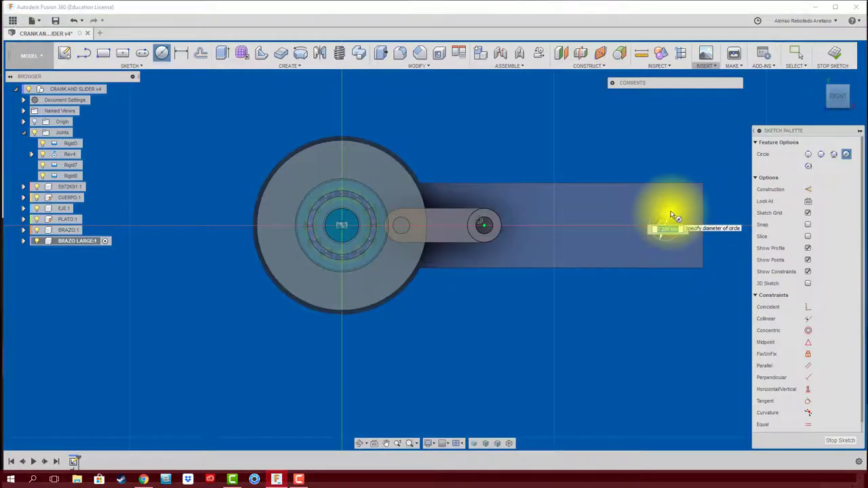
left_click(671, 215)
key("Escape")
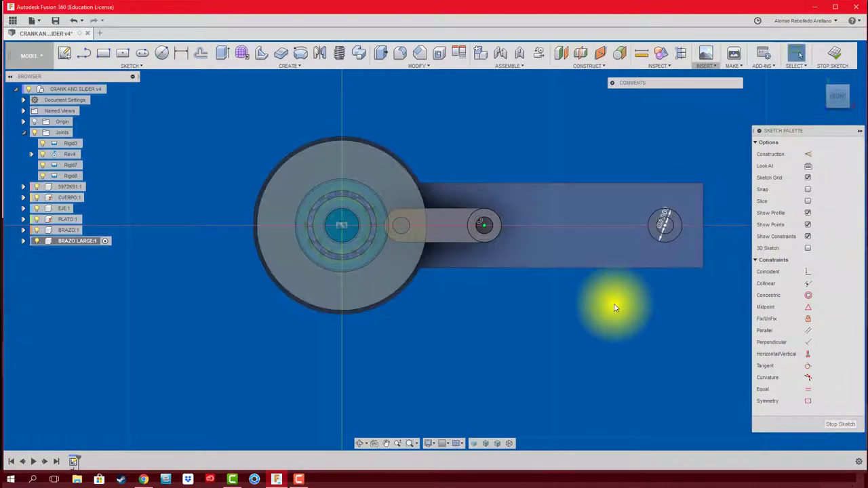
Dimension the new circle 80 mm horizontally from the pin centre, first entered as 100
key("d")
left_click(483, 225)
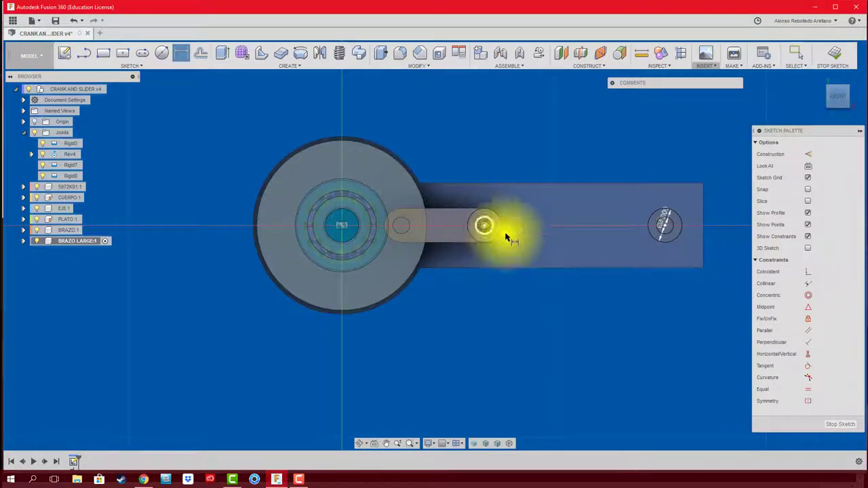
left_click(665, 225)
left_click(599, 296)
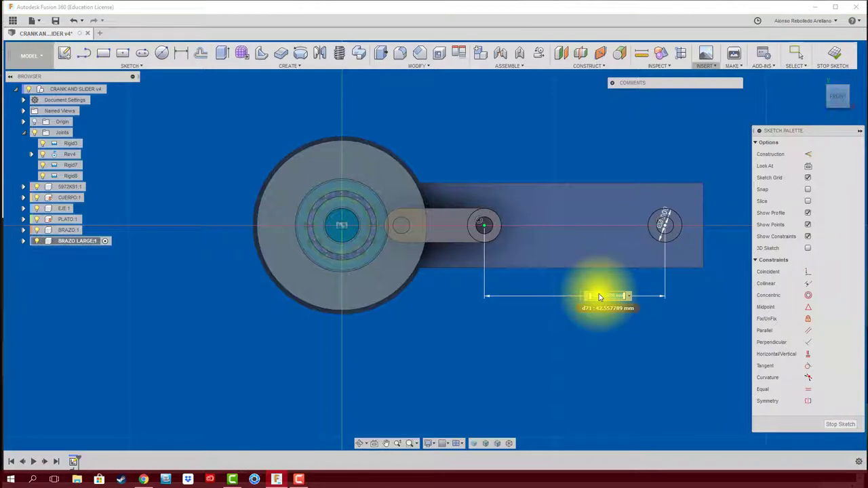
type("100")
key("Return")
scroll(591, 291, "down", 3)
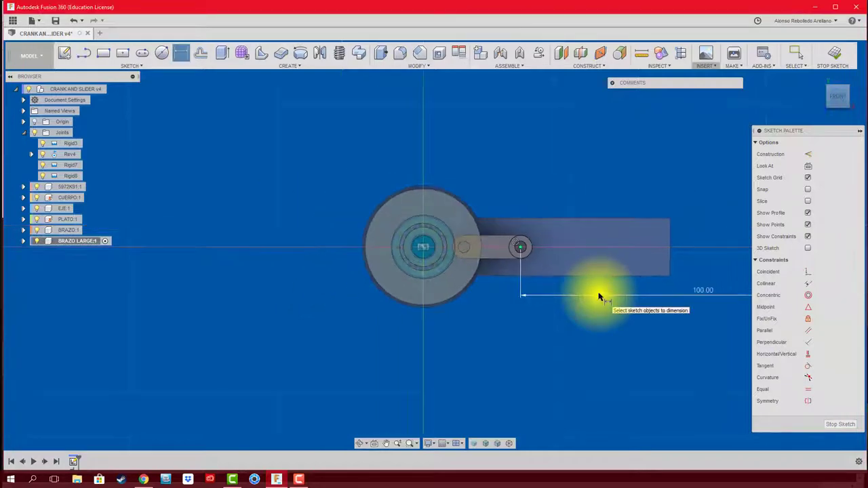
scroll(507, 243, "up", 2)
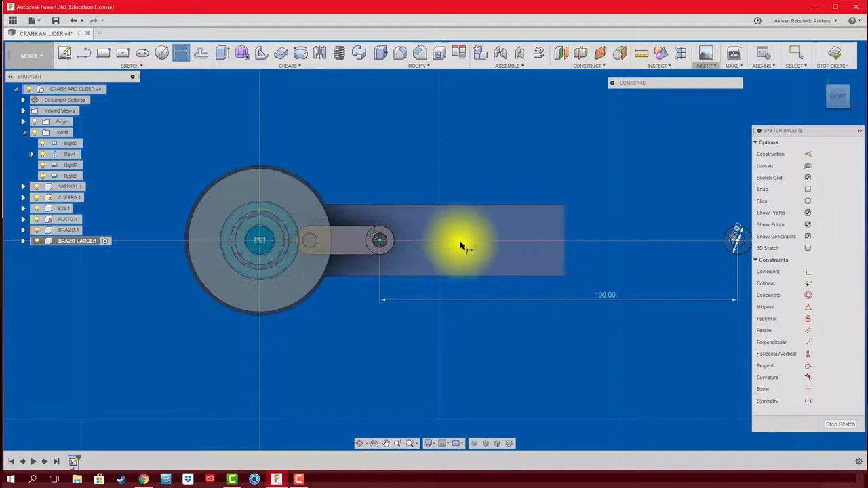
middle_click_drag(583, 243, 484, 232)
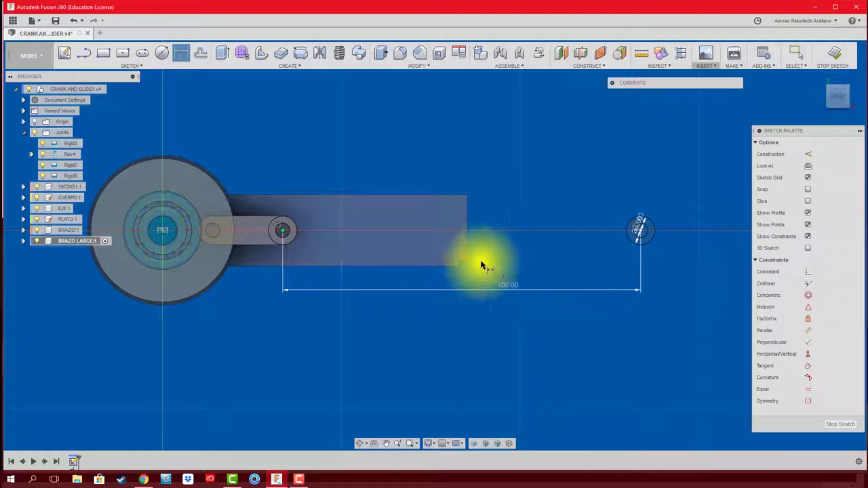
double_click(505, 289)
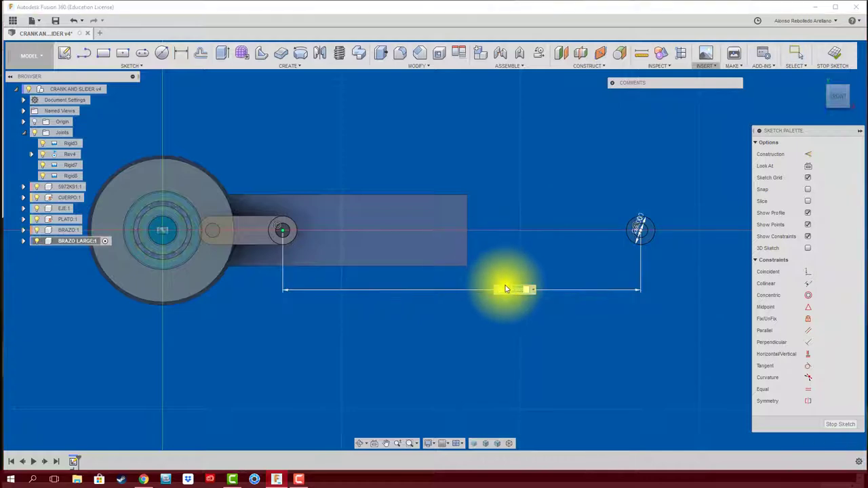
key("Return")
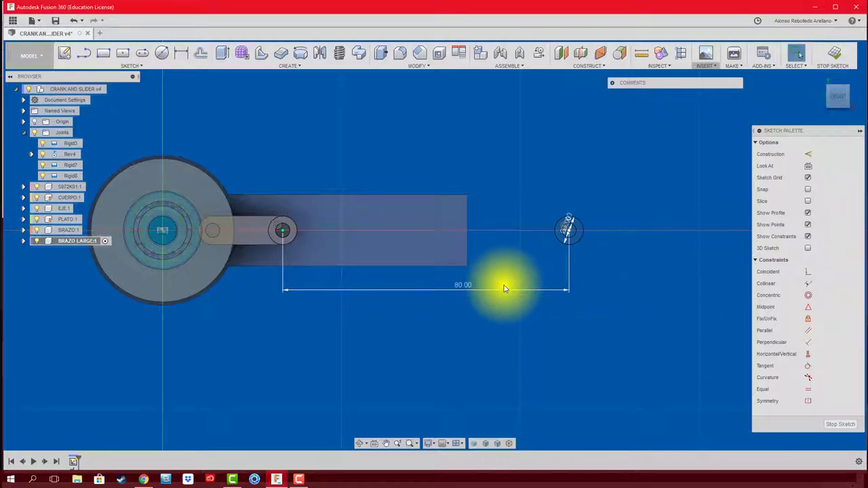
Draw two parallel arm edges from the pin to the far circle, then return to the home view
key("l")
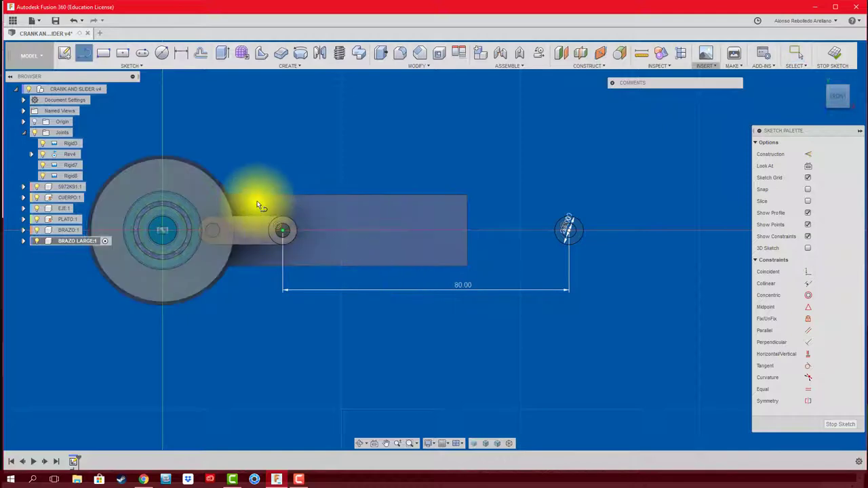
left_click(283, 216)
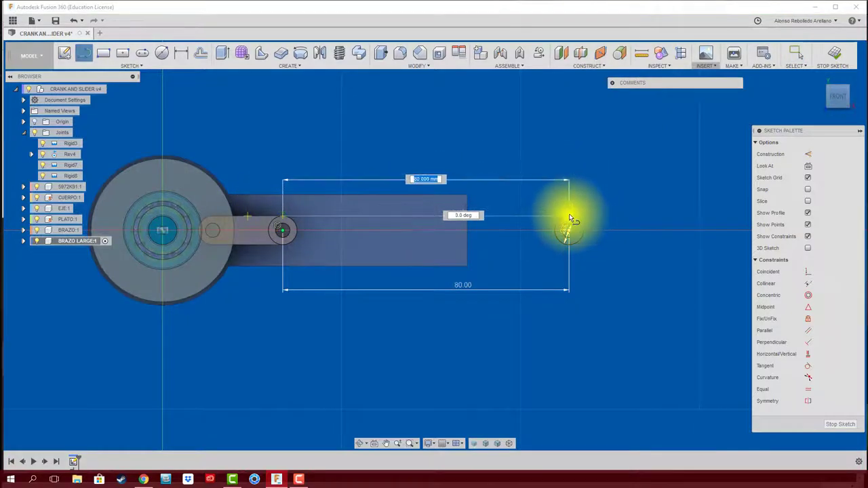
left_click(568, 217)
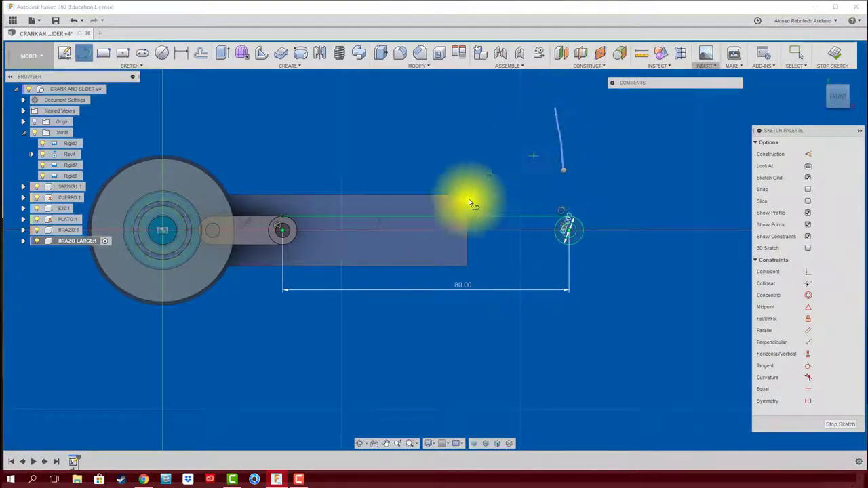
key("Escape")
left_click(283, 244)
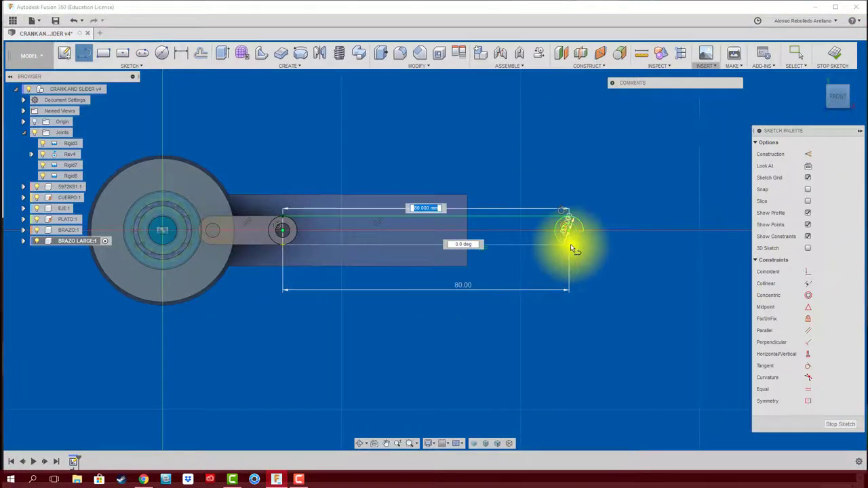
left_click(568, 244)
key("F6")
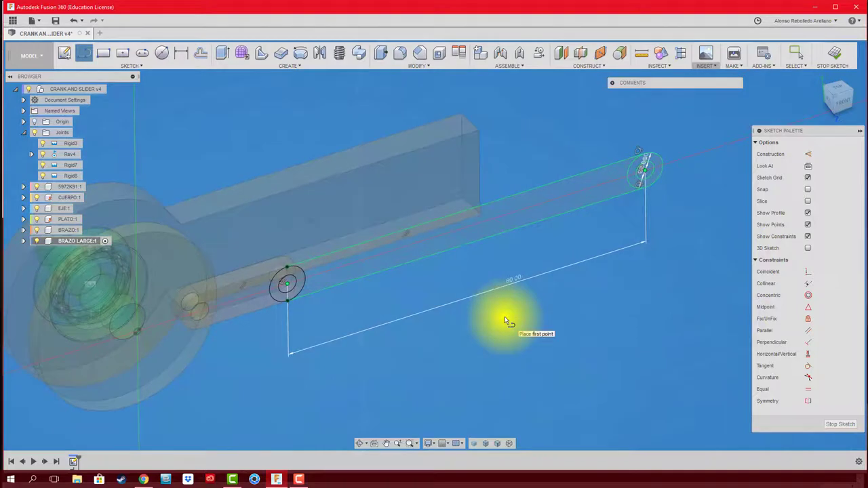
Extrude the arm and end-circle profiles about 4.246 mm into a solid
key("e")
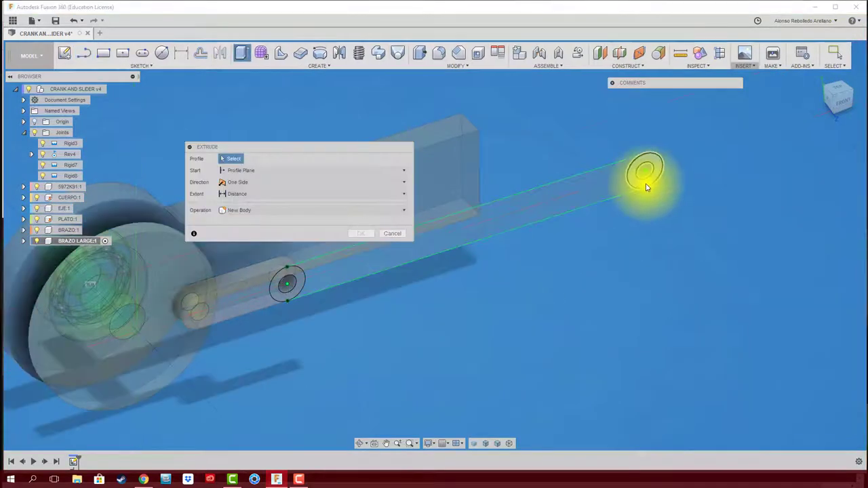
left_click(319, 281)
left_click(286, 286)
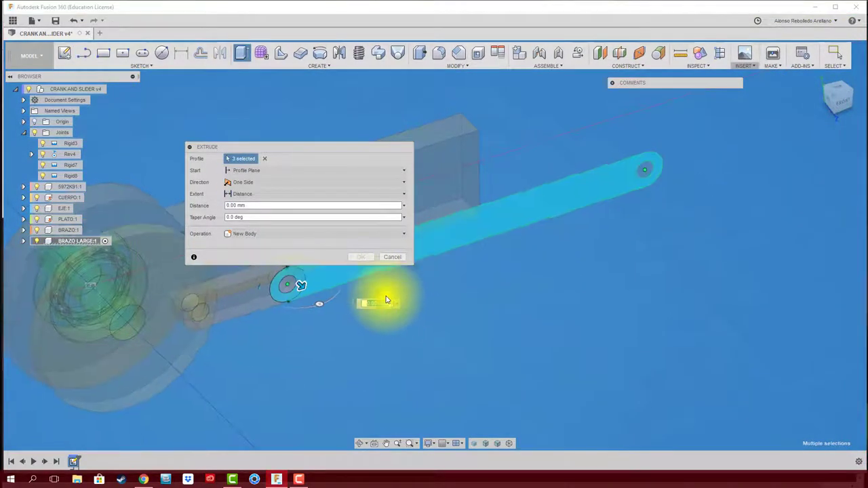
middle_click_drag(402, 301, 388, 333, "shift")
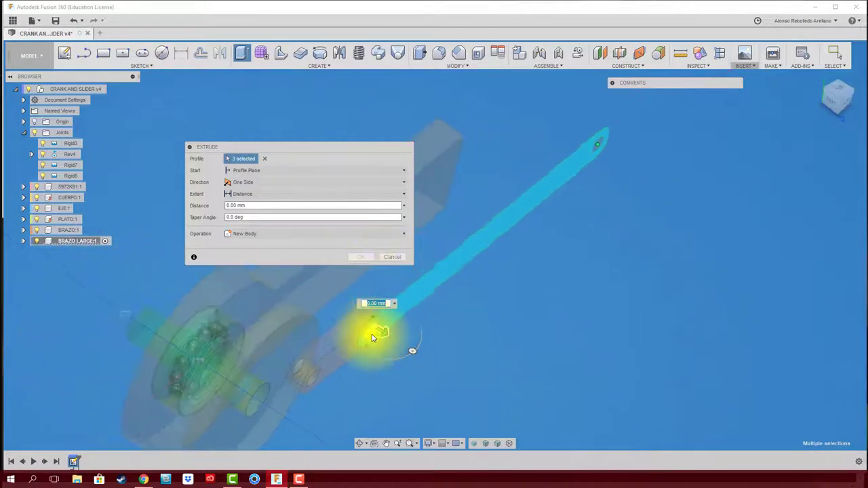
left_click_drag(387, 332, 408, 342)
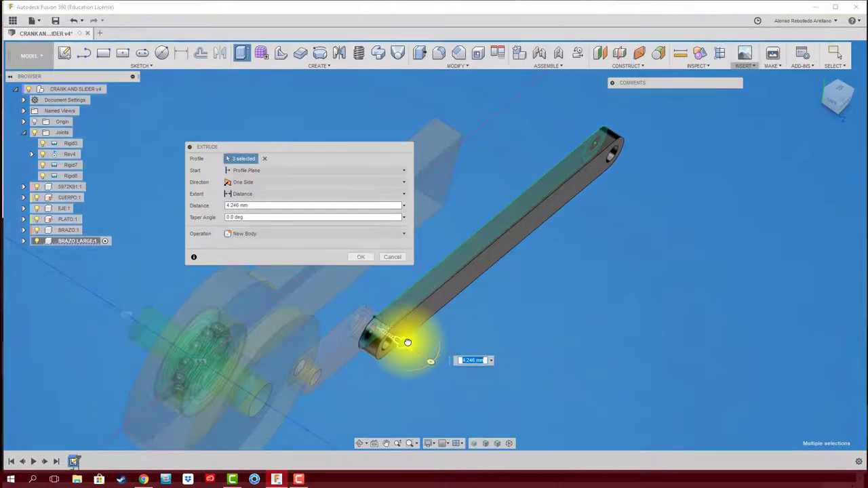
key("Return")
mouse_move(408, 341)
middle_mouse_down("shift")
mouse_move(427, 393)
mouse_move(333, 294)
mouse_move(418, 362)
middle_mouse_up("shift")
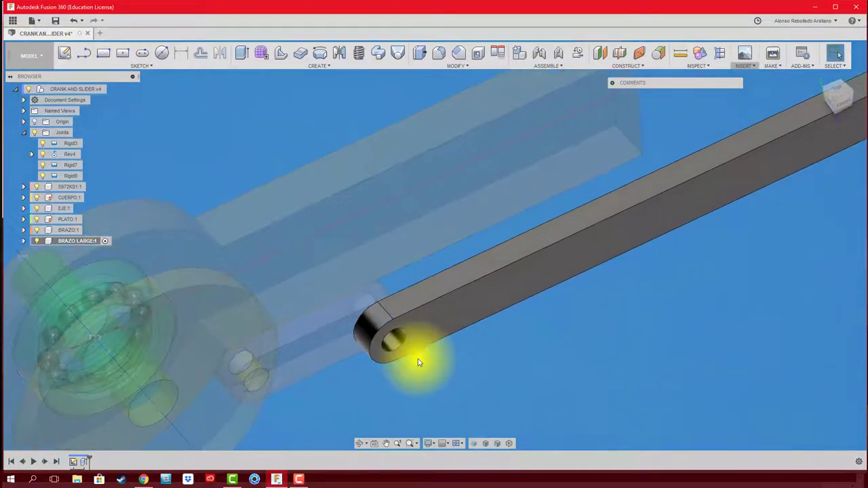
Sketch a circle on the face at the arm's end
key("c")
left_click(413, 338)
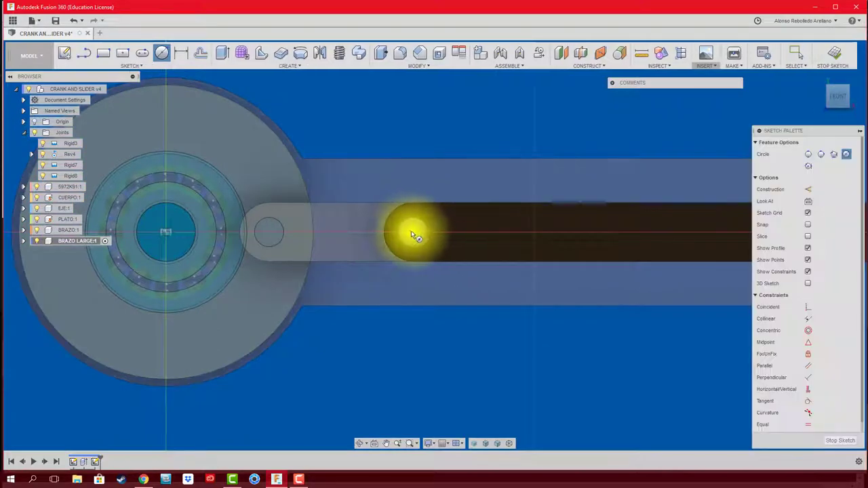
middle_click_drag(455, 325, 456, 333, "shift")
Extrude the circle into a 12 mm pin joined to the arm
key("e")
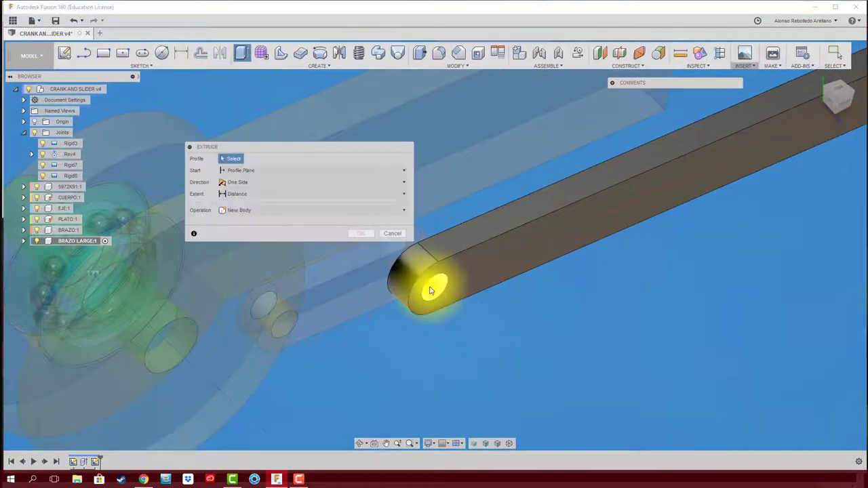
mouse_move(435, 287)
middle_mouse_down("shift")
mouse_move(558, 368)
mouse_move(476, 328)
mouse_move(471, 316)
mouse_move(523, 339)
middle_mouse_up("shift")
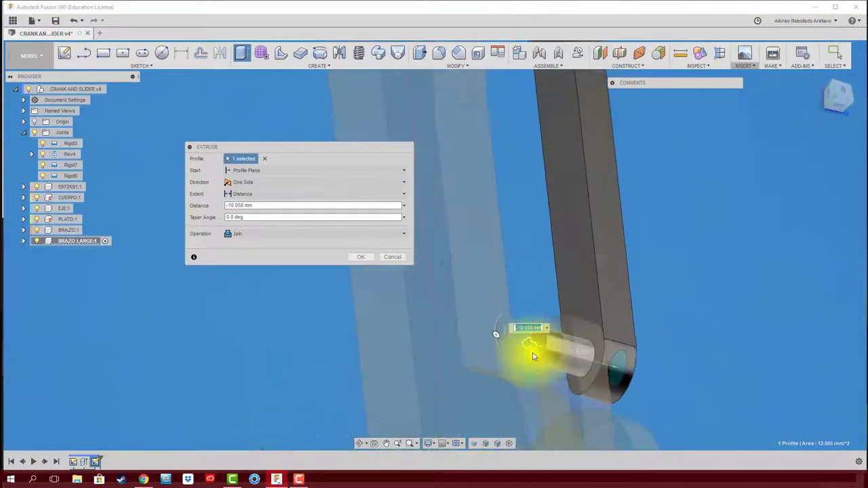
left_click_drag(523, 339, 532, 362)
mouse_move(531, 362)
middle_mouse_down("shift")
mouse_move(549, 355)
mouse_move(539, 380)
middle_mouse_up("shift")
mouse_move(538, 380)
left_mouse_down()
mouse_move(561, 379)
mouse_move(536, 380)
left_mouse_up()
mouse_move(536, 379)
middle_mouse_down("shift")
mouse_move(508, 368)
mouse_move(530, 345)
middle_mouse_up("shift")
mouse_move(538, 313)
middle_mouse_down("shift")
mouse_move(512, 315)
mouse_move(505, 284)
middle_mouse_up("shift")
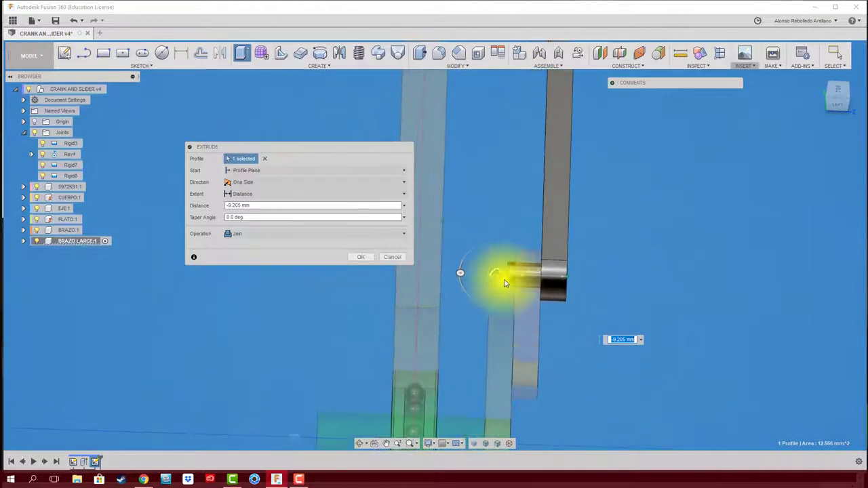
left_click_drag(500, 276, 480, 273)
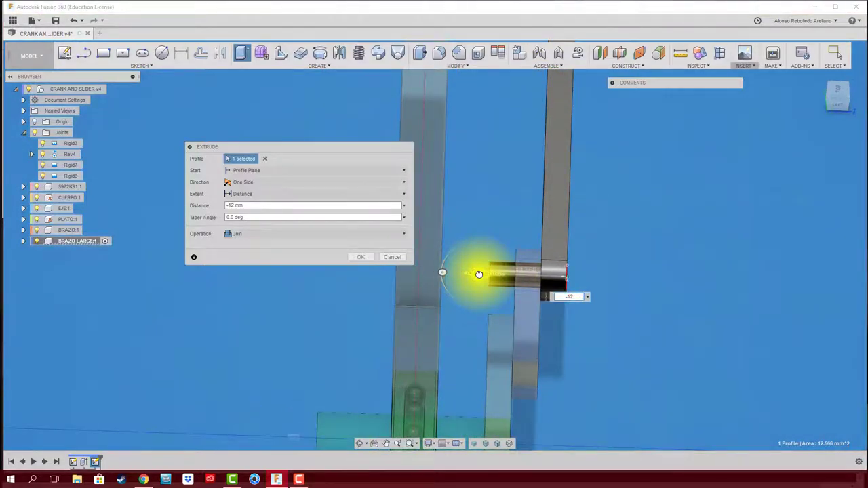
mouse_move(436, 277)
middle_mouse_down("shift")
mouse_move(376, 271)
mouse_move(358, 254)
mouse_move(533, 326)
middle_mouse_up("shift")
left_click(360, 256)
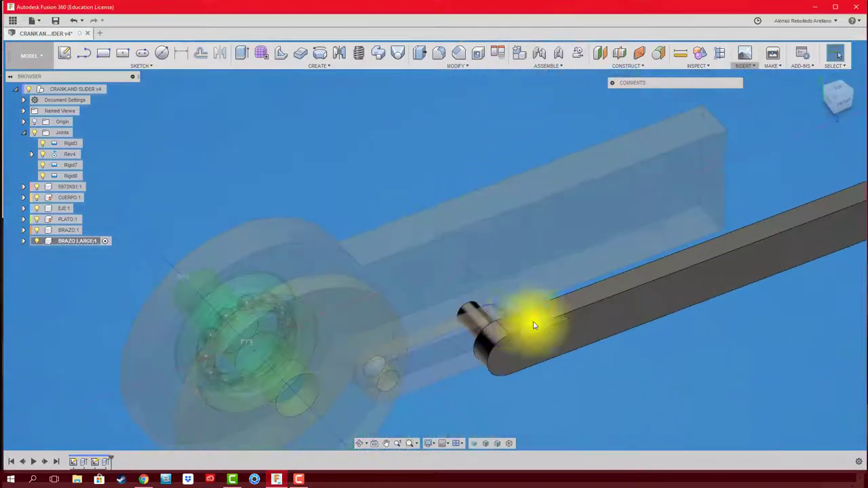
scroll(552, 378, "down", 5)
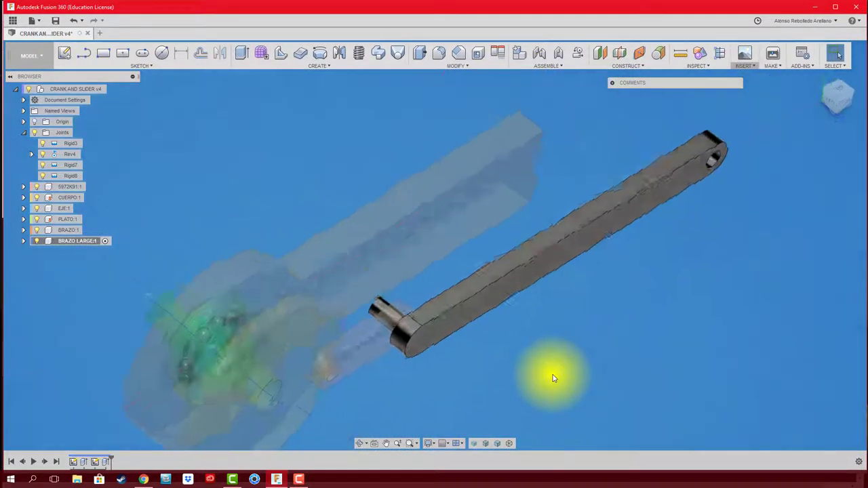
Apply Plastic - Matte (Yellow) to the long arm and tint it Pantone Bit of Blue
key("a")
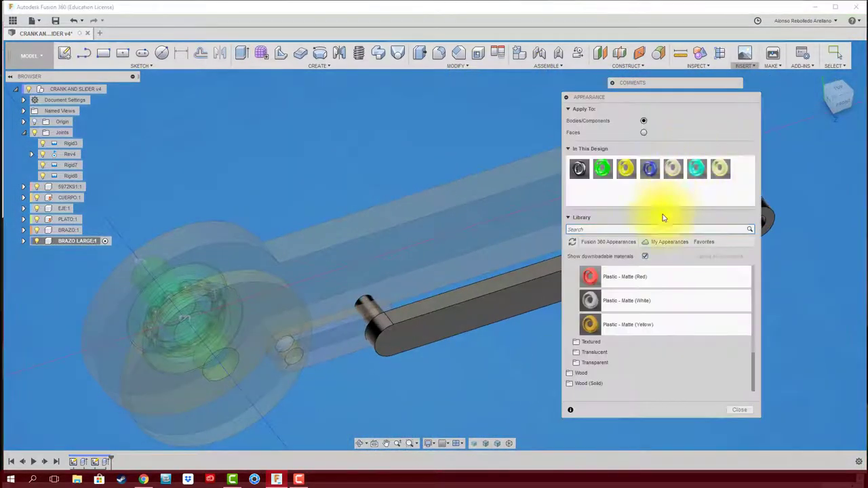
left_click_drag(599, 323, 569, 192)
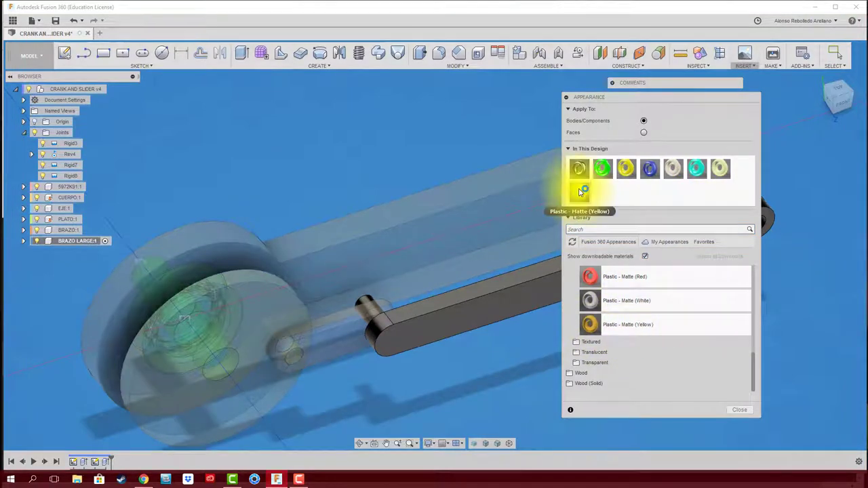
left_click_drag(562, 227, 528, 292)
double_click(586, 193)
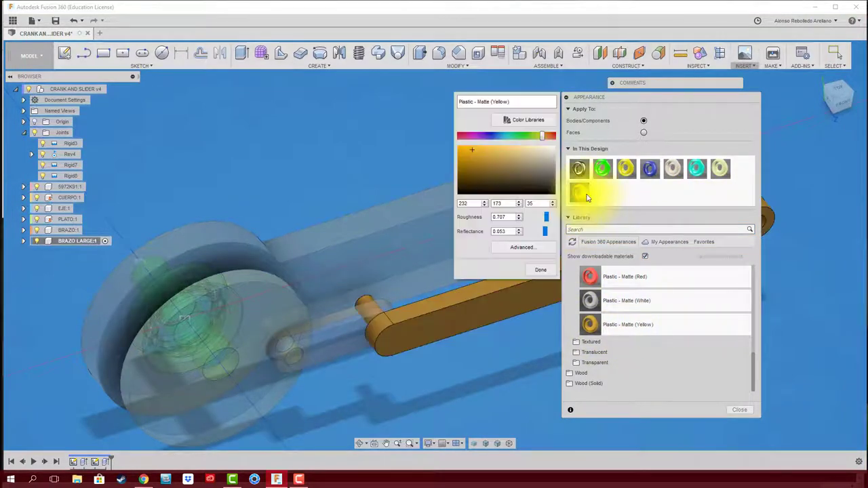
left_click(518, 124)
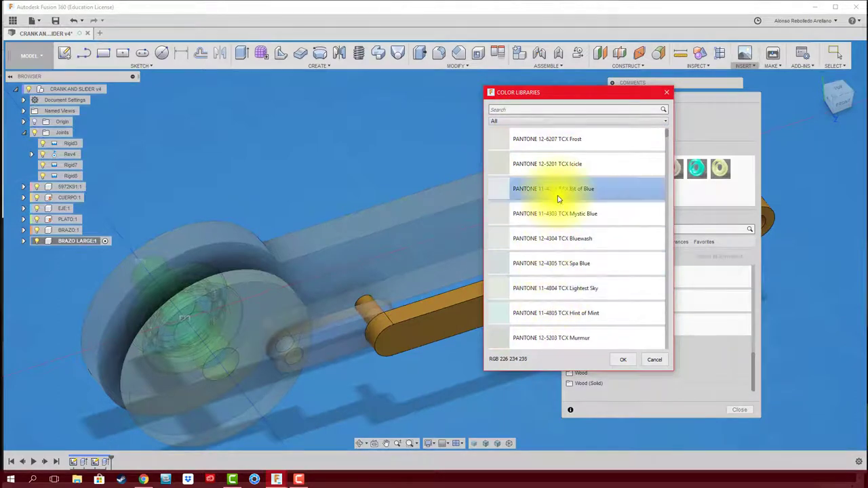
left_click(623, 359)
left_click(630, 358)
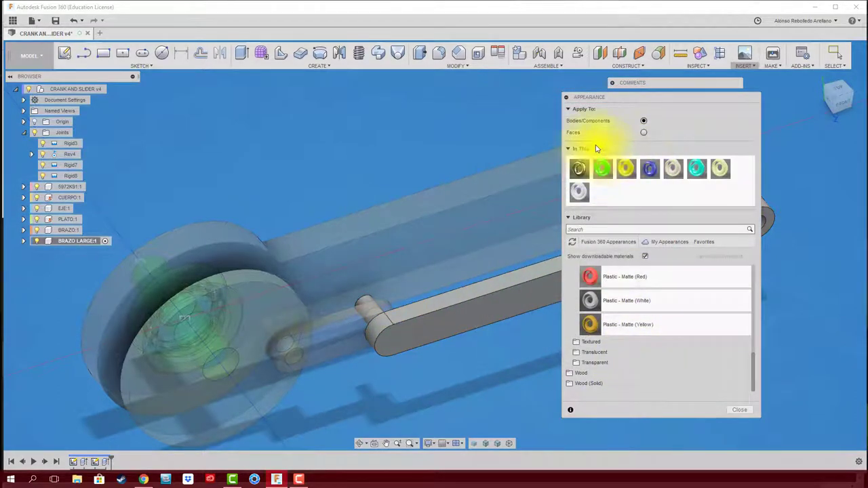
Recolour the arm with FHI Cotton TCX Pink Yarrow and close the Appearance dialog
double_click(583, 192)
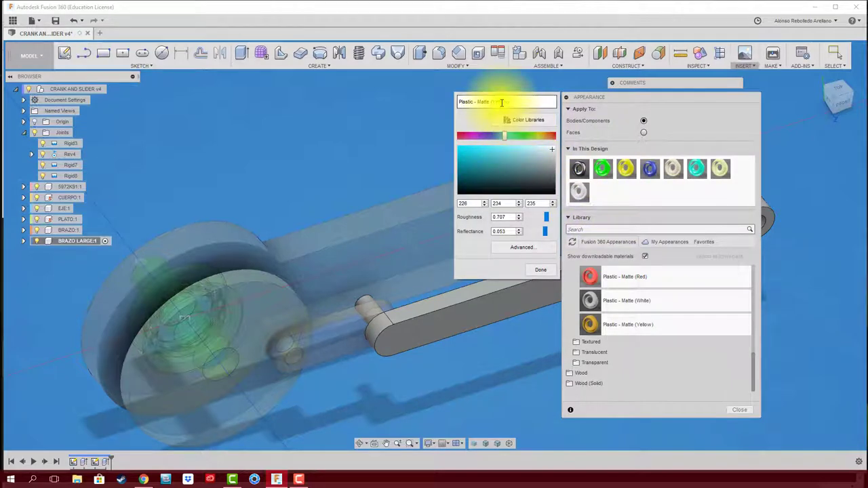
left_click(522, 120)
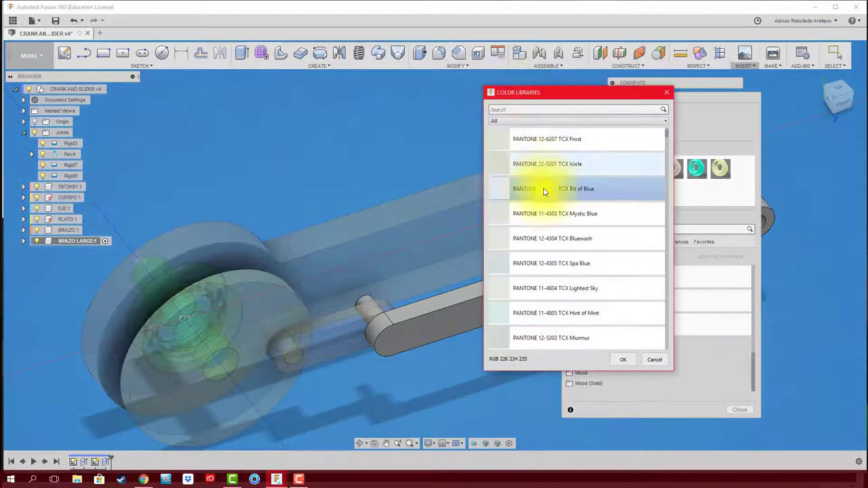
scroll(563, 271, "down", 5)
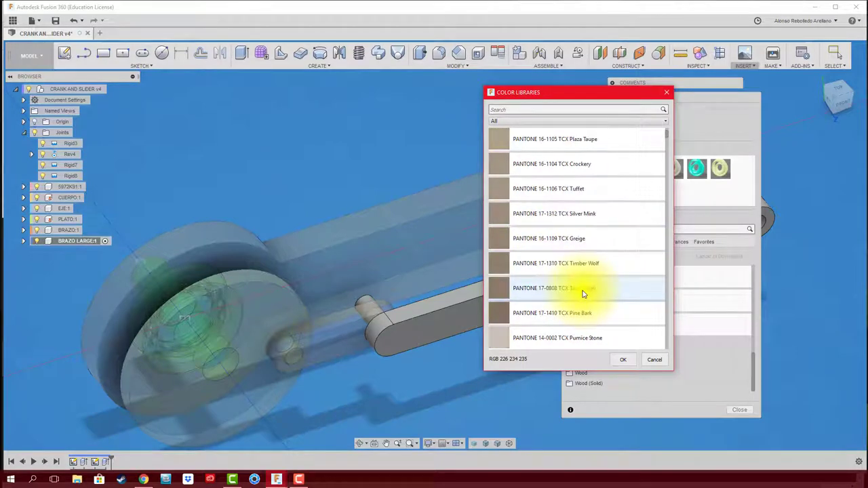
scroll(582, 293, "down", 5)
left_click(647, 122)
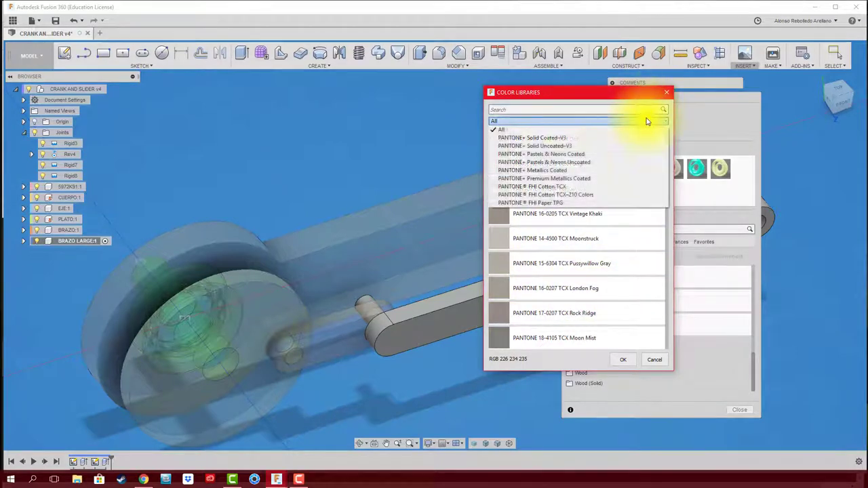
left_click(574, 197)
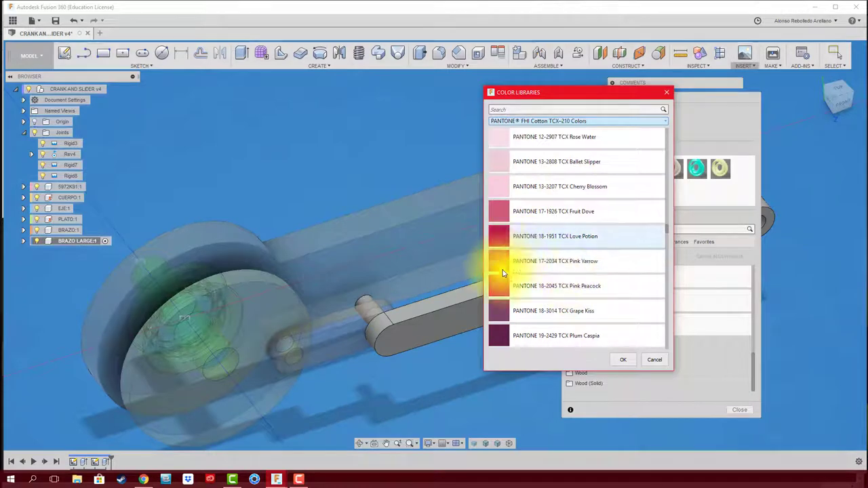
left_click(503, 270)
left_click(623, 361)
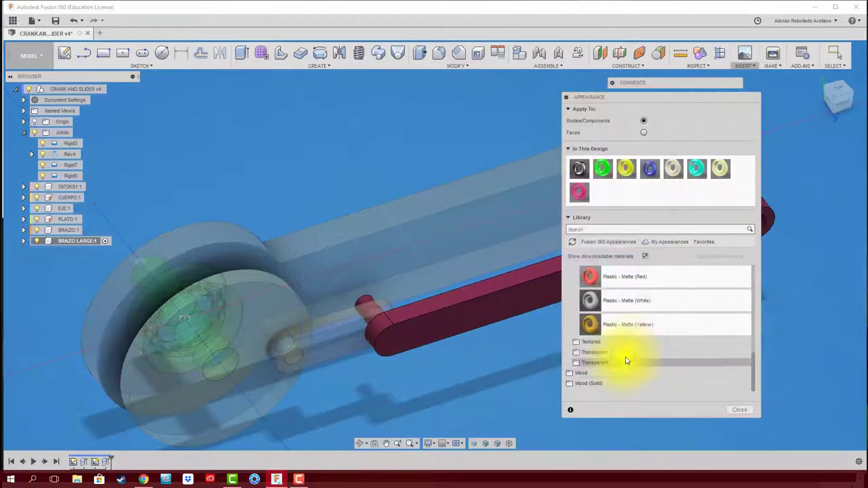
left_click(746, 411)
mouse_move(608, 359)
middle_mouse_down("shift")
mouse_move(422, 146)
mouse_move(390, 137)
middle_mouse_up("shift")
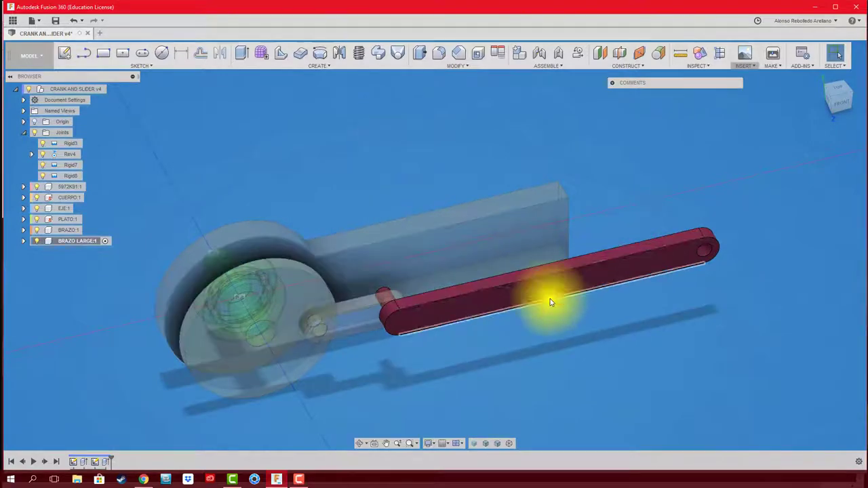
Activate the top-level assembly and turn the crank to test the linkage motion
middle_click_drag(575, 323, 407, 337, "shift")
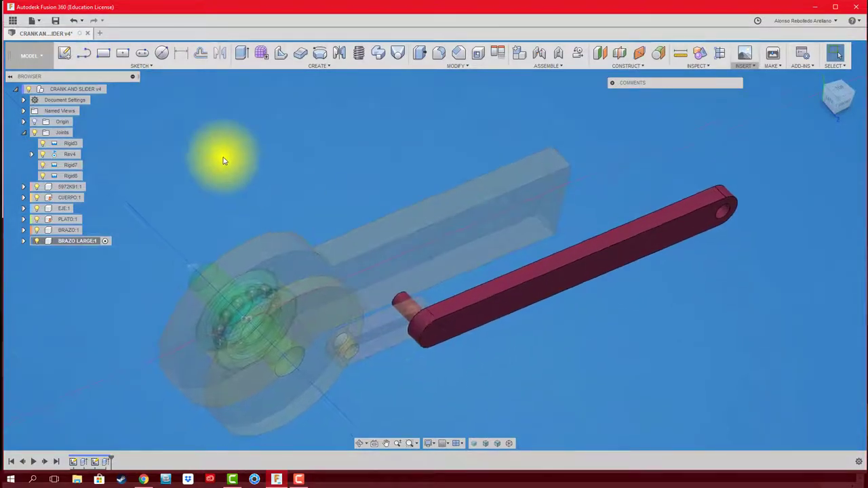
mouse_move(75, 88)
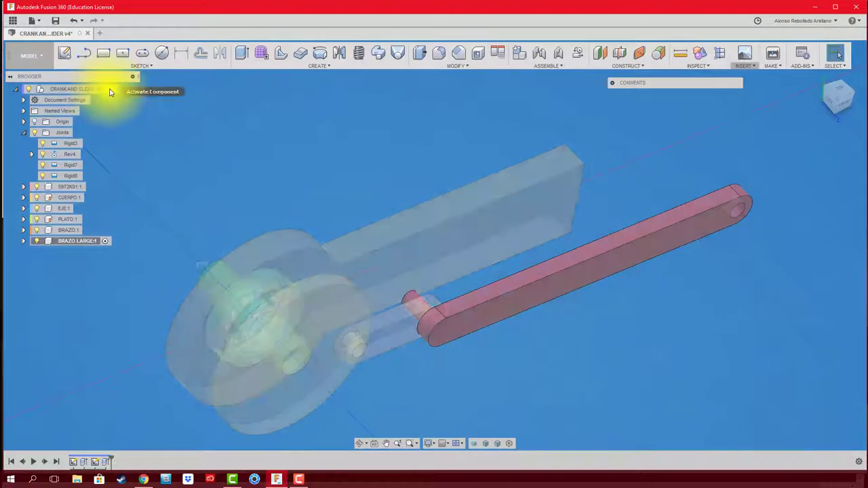
left_click(111, 91)
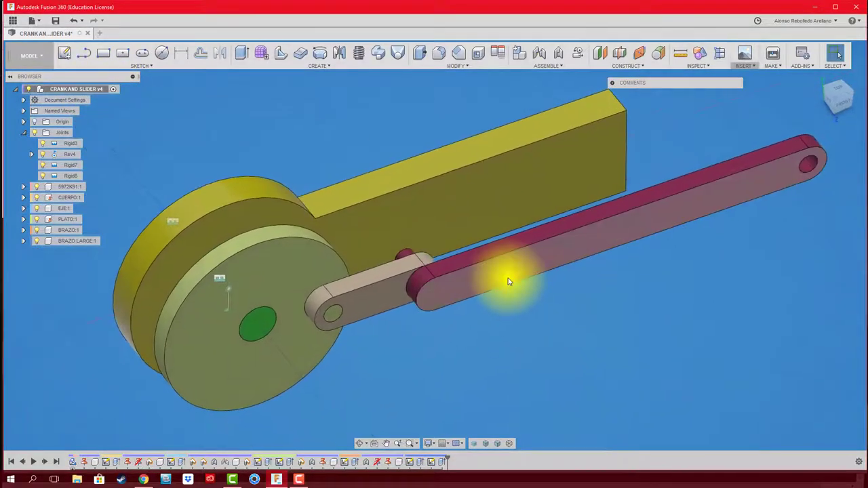
scroll(543, 78, "up", 1)
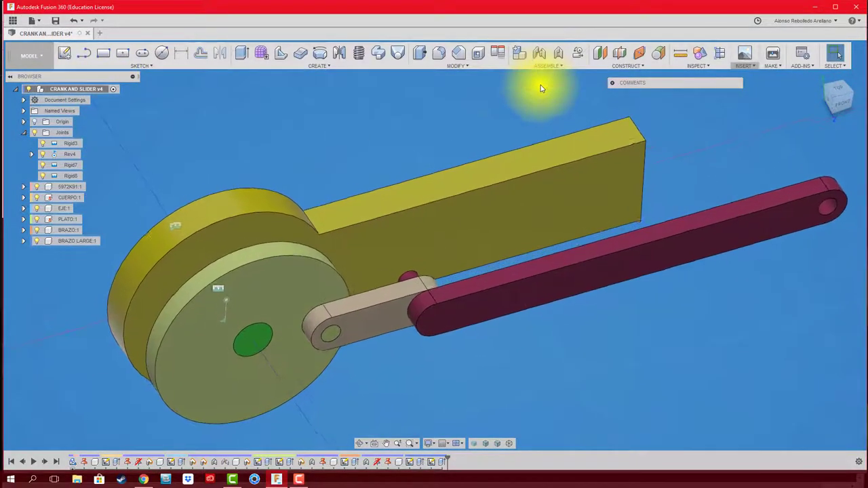
left_click_drag(426, 339, 494, 242)
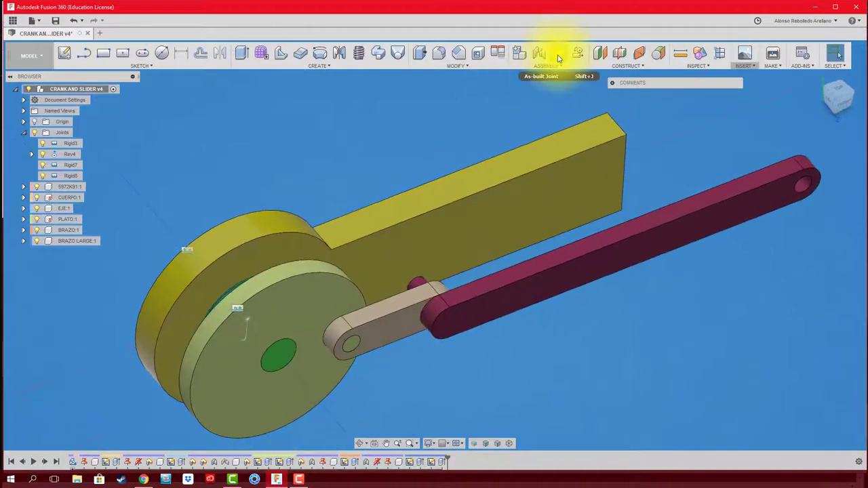
Join the red connecting rod and tan crank link with a revolute as-built joint at their pin
left_click(558, 54)
left_click(504, 291)
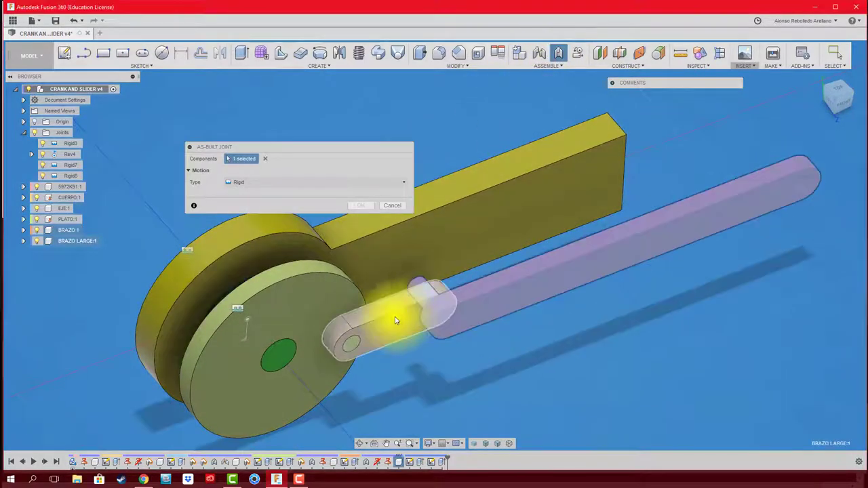
left_click(397, 321)
left_click(390, 194)
left_click(311, 199)
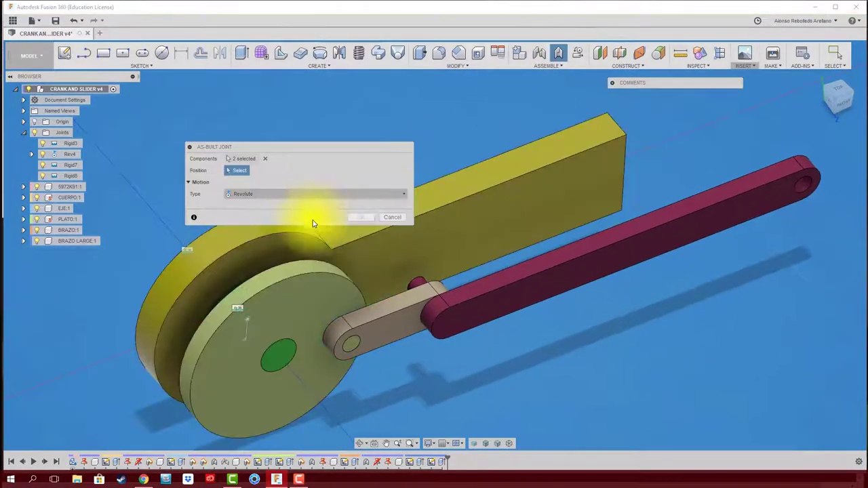
middle_click_drag(421, 291, 520, 316, "shift")
scroll(543, 285, "up", 3)
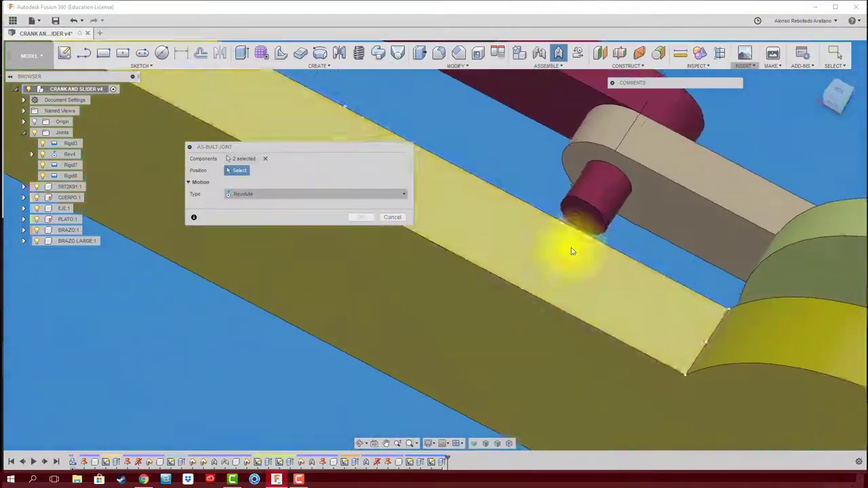
left_click(581, 214)
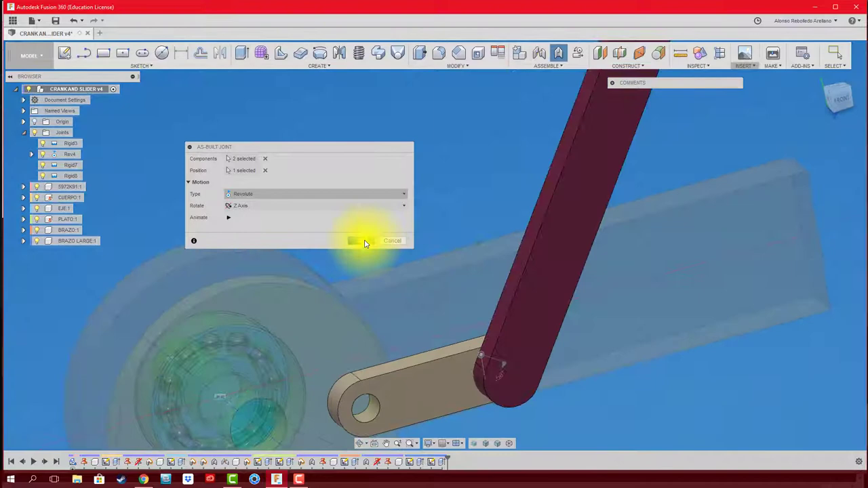
left_click(361, 240)
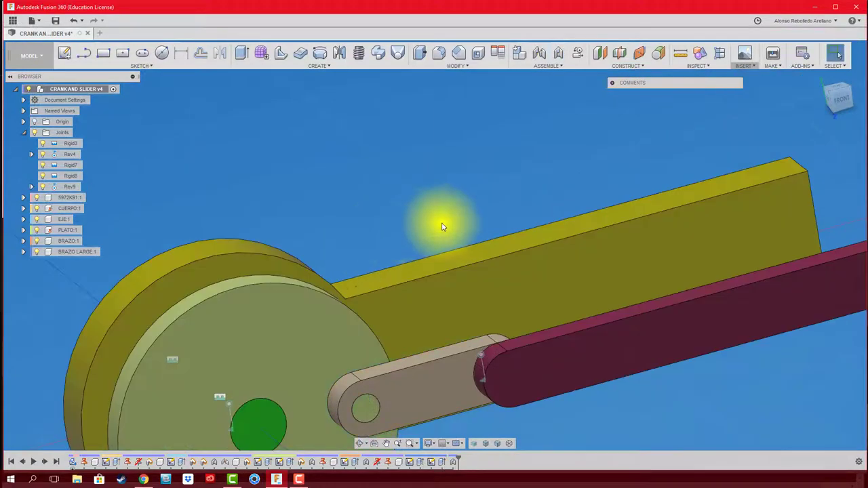
scroll(447, 234, "down", 3)
scroll(495, 305, "down", 3)
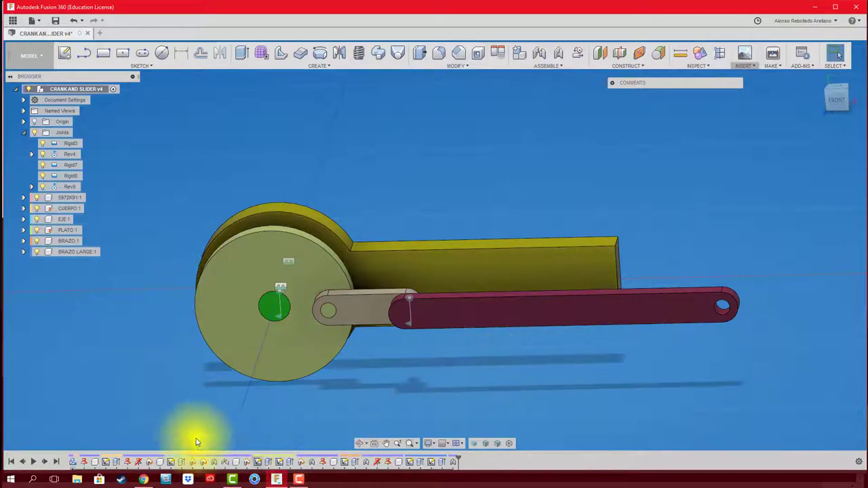
left_click(148, 480)
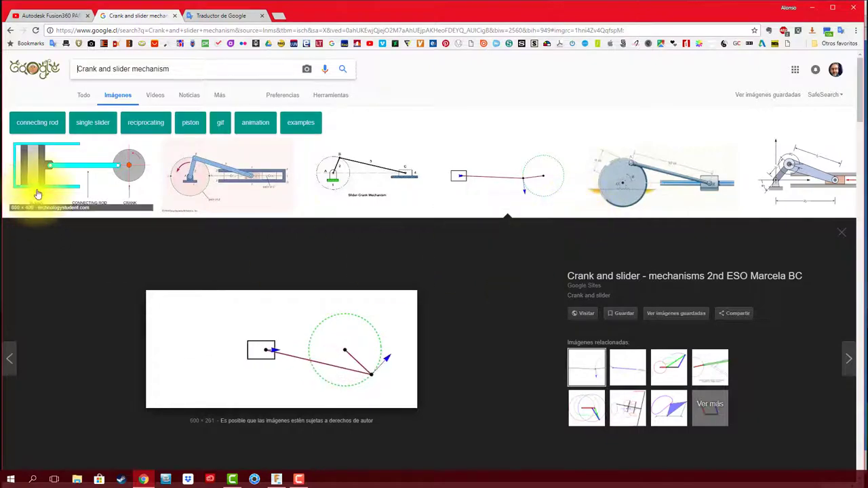
Return from the Chrome reference images to the Fusion 360 model
left_click(807, 10)
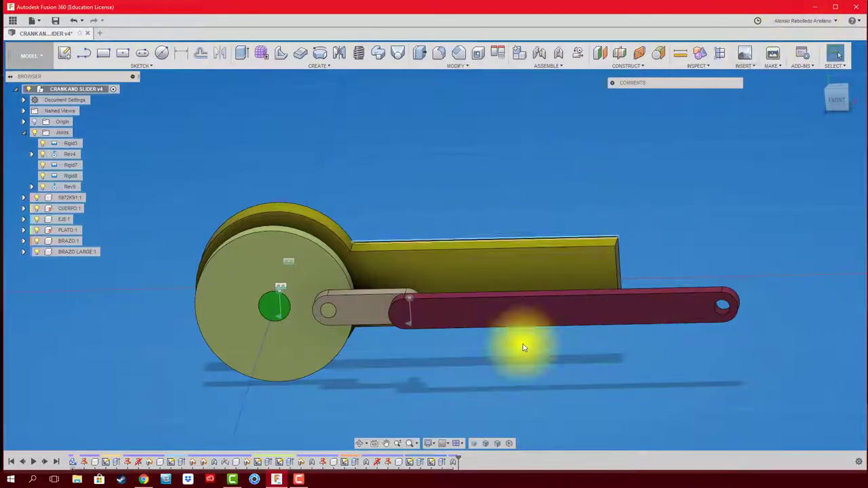
Ground the BRAZO LARGE connecting rod so it stays fixed
middle_click_drag(486, 361, 484, 345, "shift")
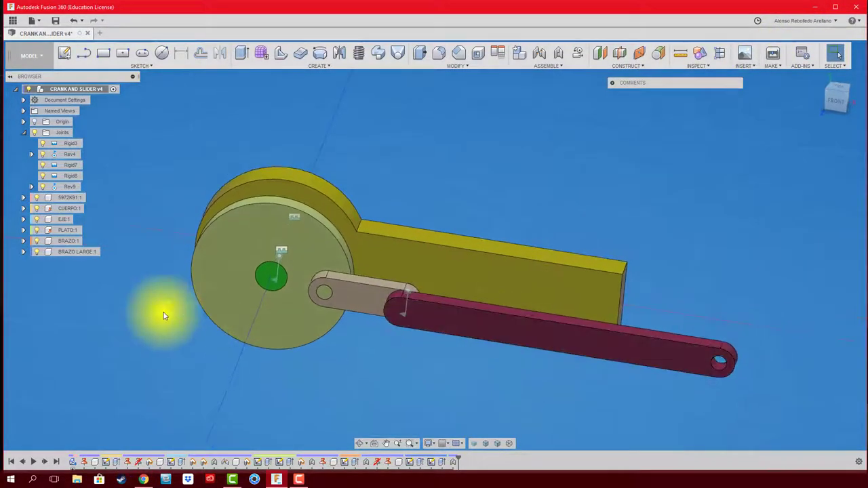
right_click(76, 254)
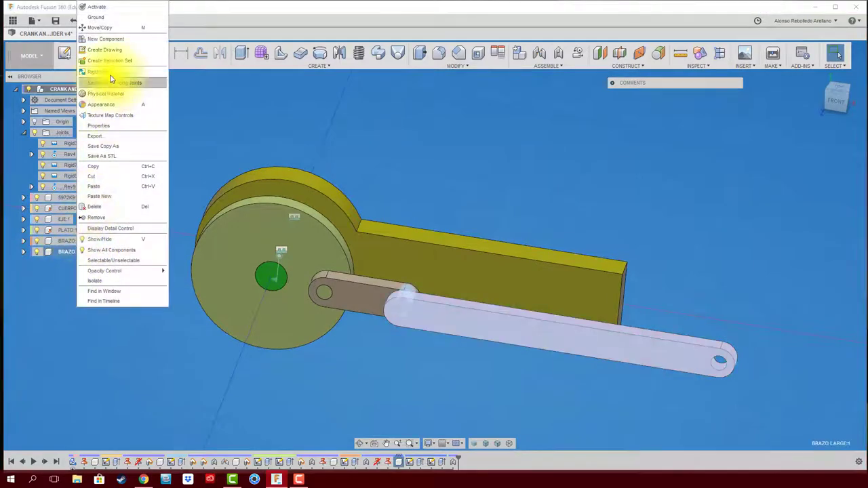
left_click(115, 25)
Check the assembly in the Front view, then orbit back to a tilted 3-D view
mouse_move(509, 107)
middle_mouse_down("shift")
mouse_move(554, 289)
mouse_move(531, 325)
mouse_move(540, 357)
mouse_move(537, 310)
mouse_move(610, 411)
mouse_move(564, 318)
mouse_move(436, 344)
mouse_move(552, 274)
mouse_move(527, 285)
mouse_move(533, 305)
mouse_move(468, 316)
mouse_move(333, 310)
middle_mouse_up("shift")
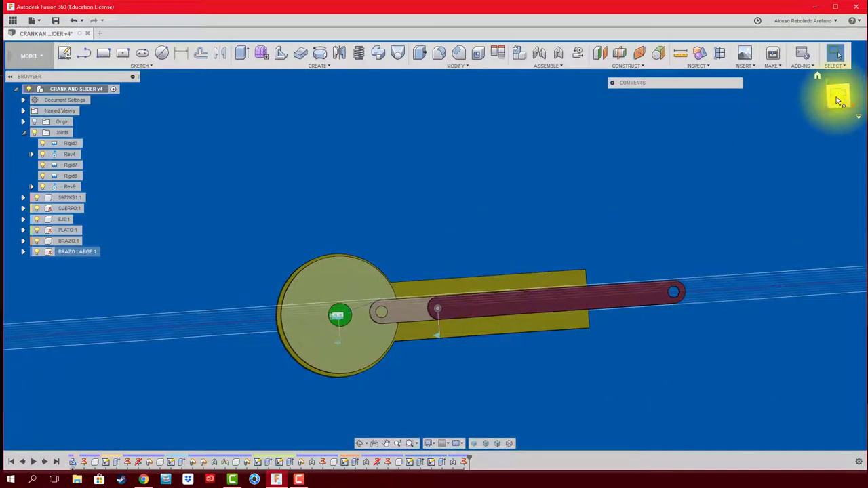
left_click(838, 100)
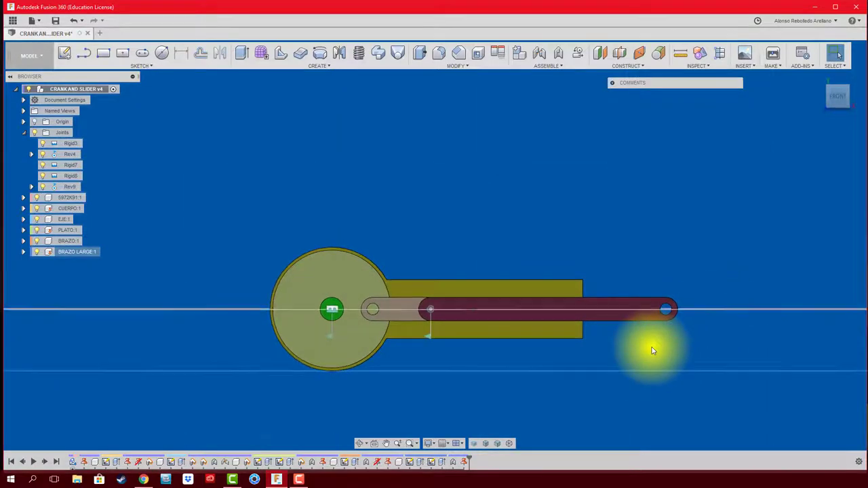
mouse_move(651, 351)
middle_mouse_down("shift")
mouse_move(669, 331)
mouse_move(644, 331)
middle_mouse_up("shift")
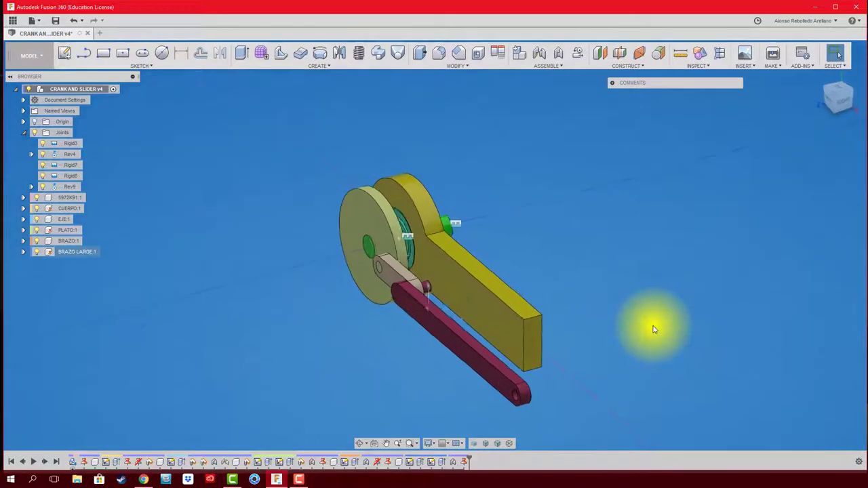
left_click(837, 95)
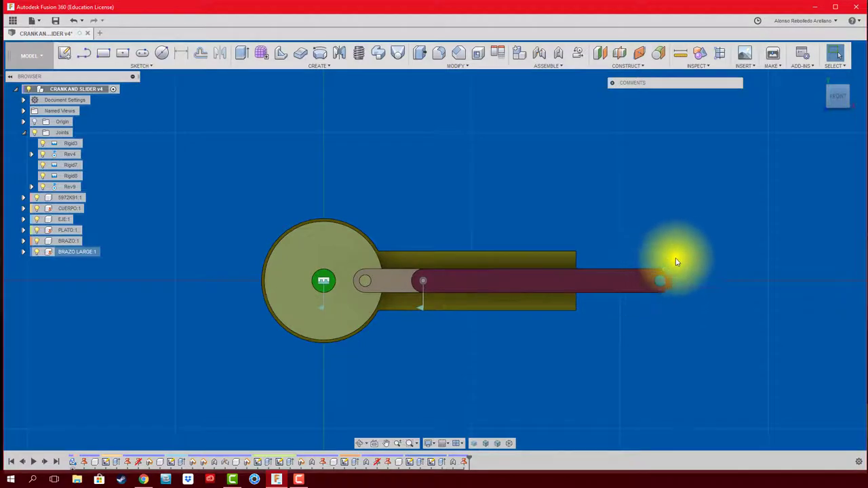
middle_click_drag(515, 172, 413, 54, "shift")
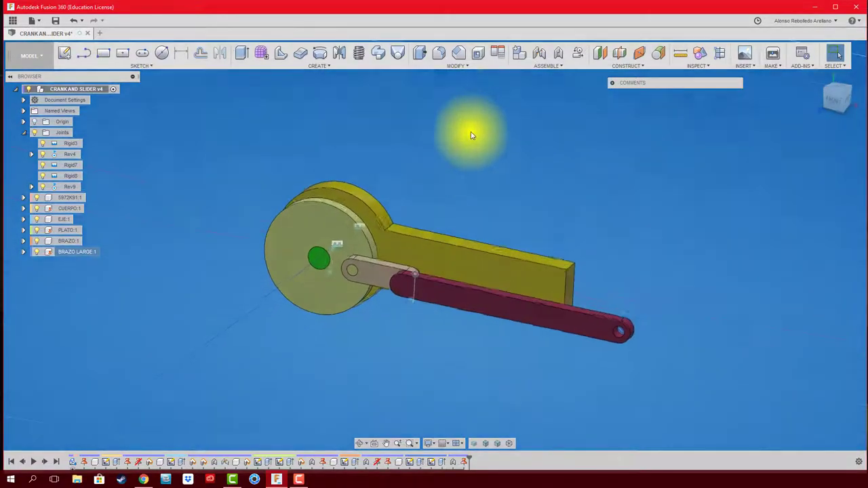
Press-pull the yellow arm's end face out by 21.59 mm
left_click(418, 59)
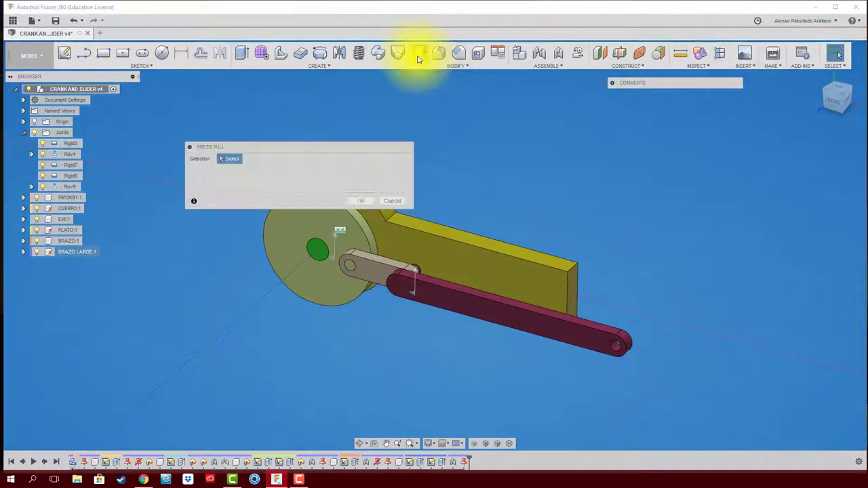
left_click(580, 303)
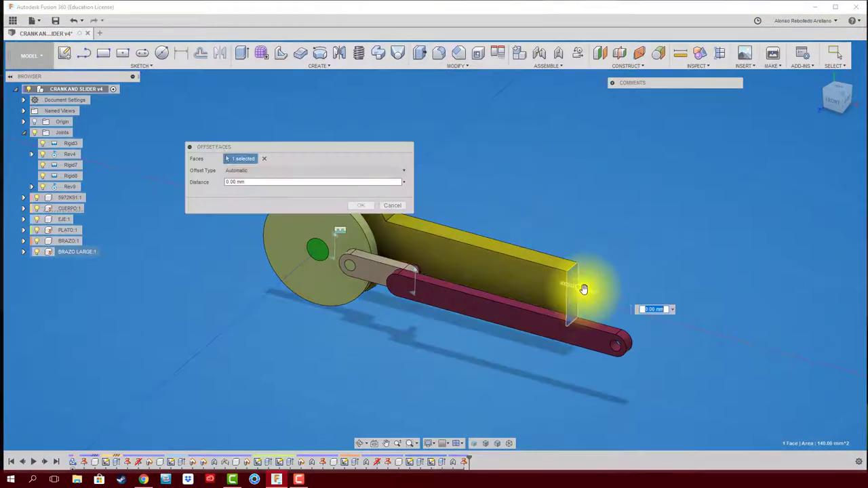
left_click_drag(581, 288, 667, 310)
middle_click_drag(666, 311, 817, 129, "shift")
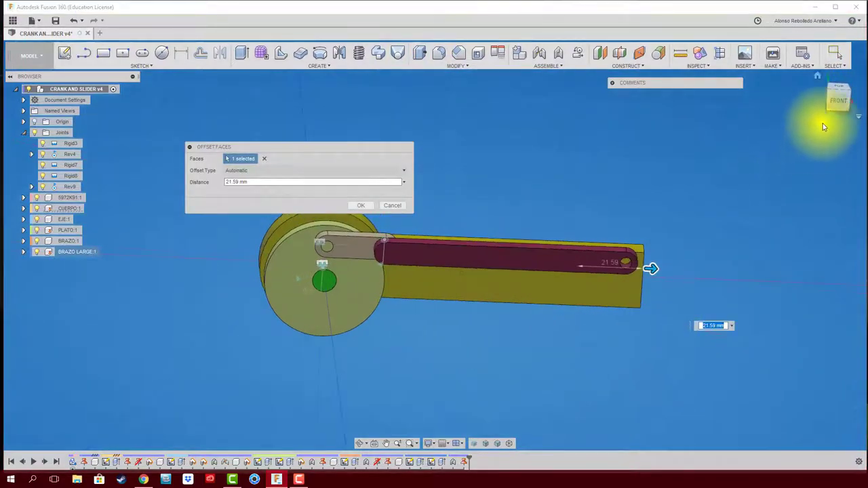
left_click(833, 99)
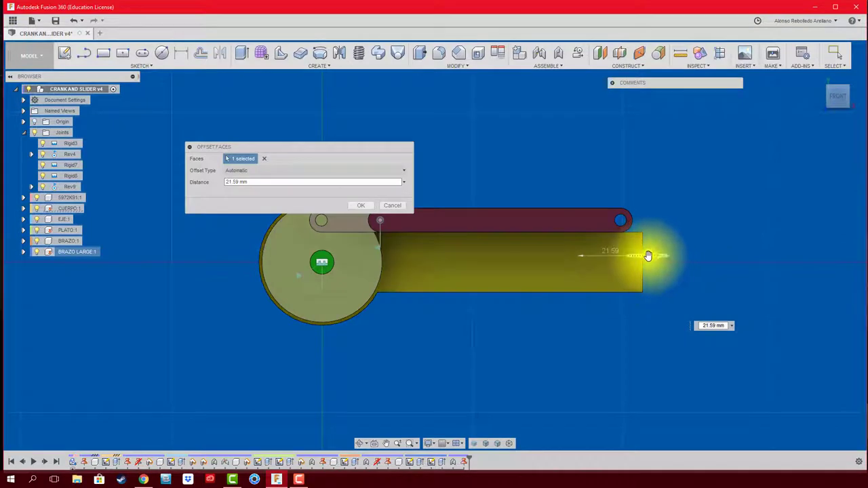
left_click(361, 205)
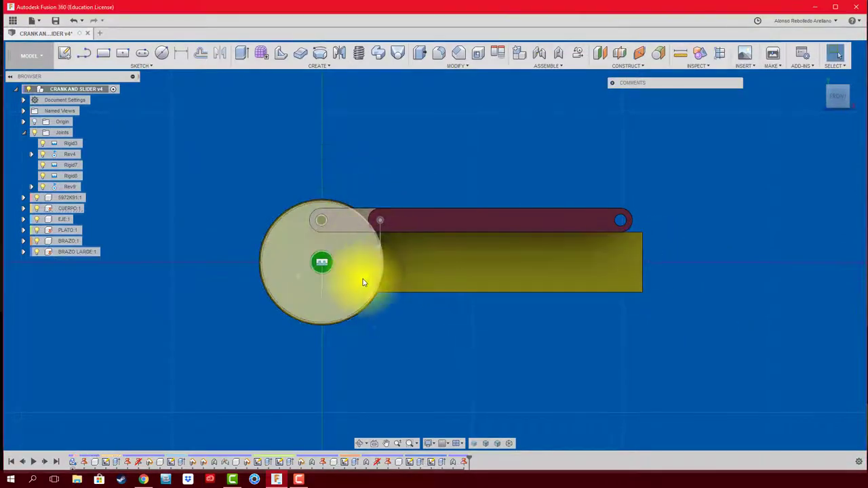
middle_click_drag(352, 234, 393, 316, "shift")
mouse_move(660, 274)
middle_mouse_down("shift")
mouse_move(570, 246)
mouse_move(563, 233)
mouse_move(234, 200)
mouse_move(397, 217)
mouse_move(169, 237)
middle_mouse_up("shift")
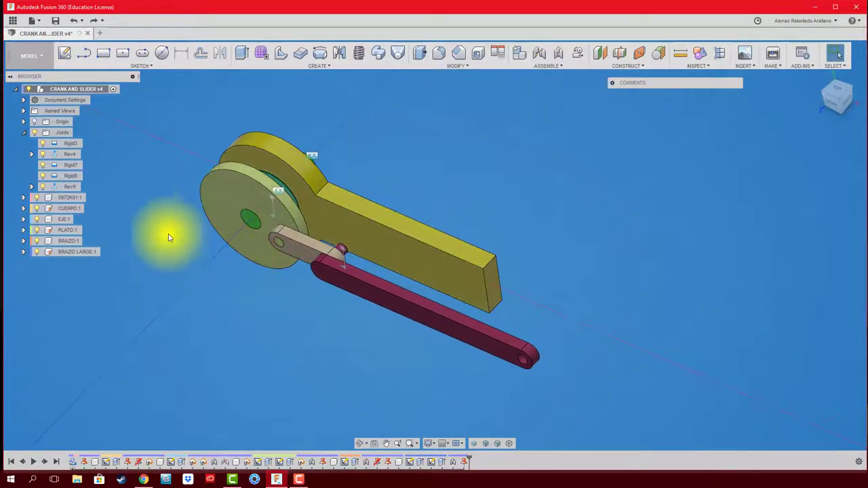
right_click(73, 208)
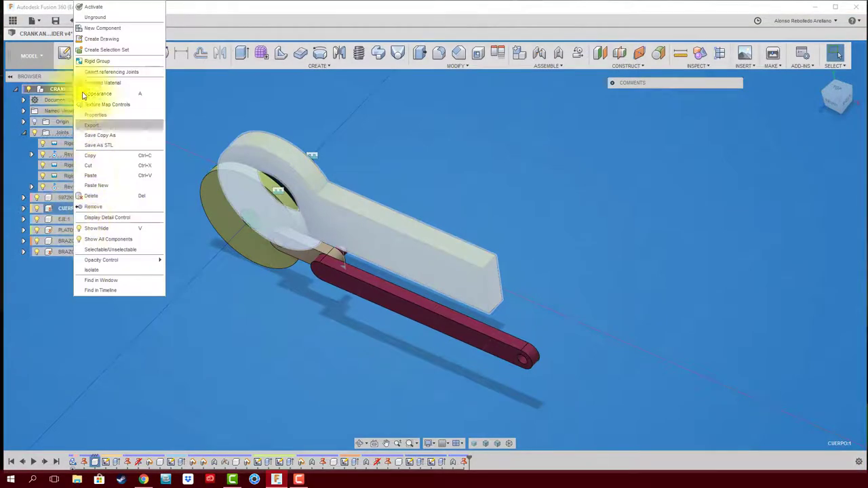
Activate CUERPO and extrude the arm's end face another 42 mm as a Join
left_click(103, 8)
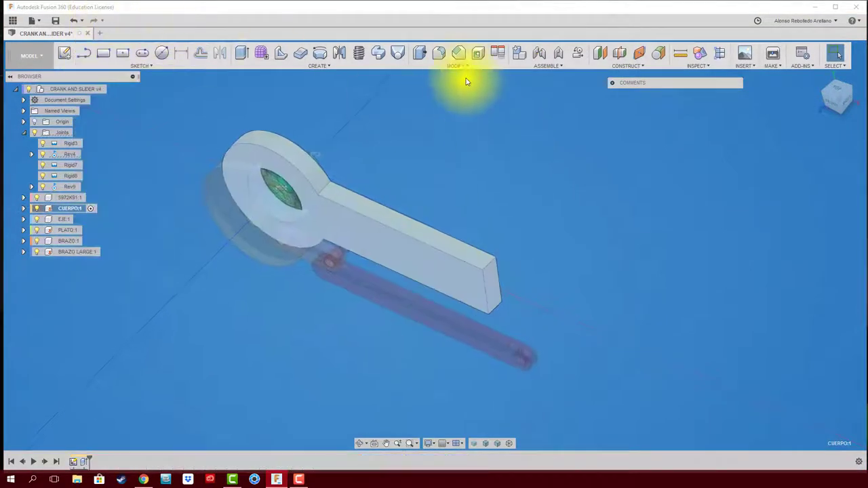
left_click(247, 60)
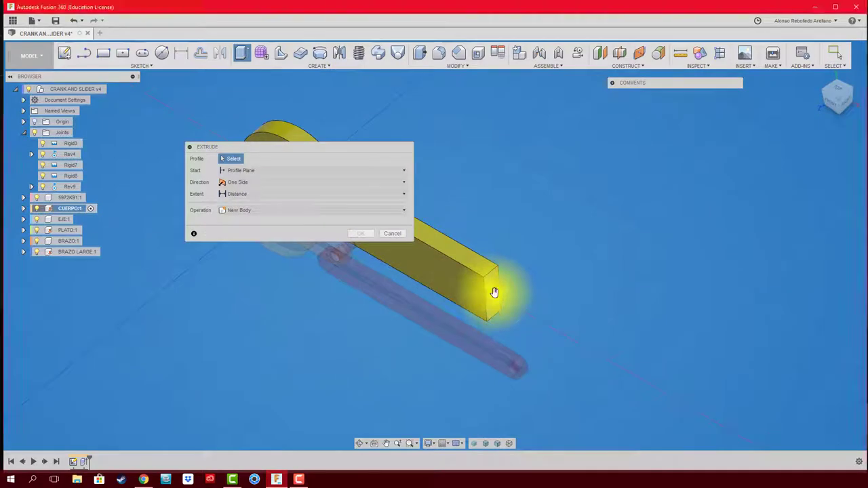
left_click(498, 292)
left_click_drag(516, 304, 577, 344)
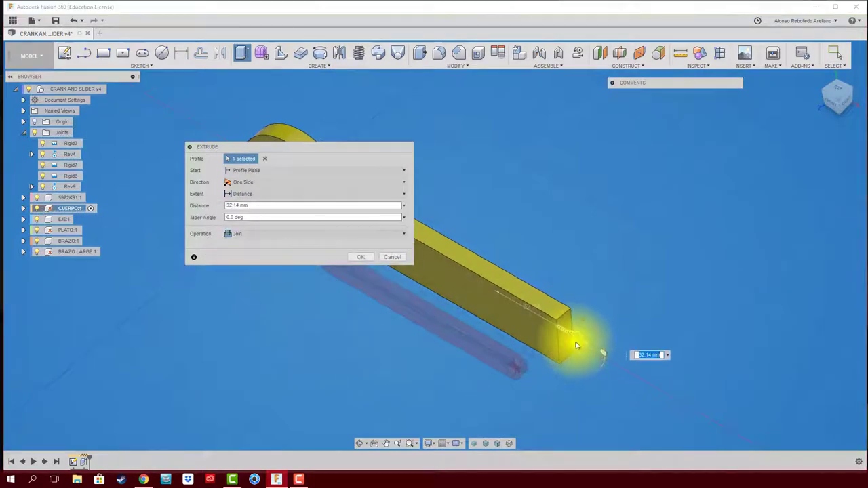
middle_click_drag(577, 344, 572, 354, "shift")
left_click(839, 101)
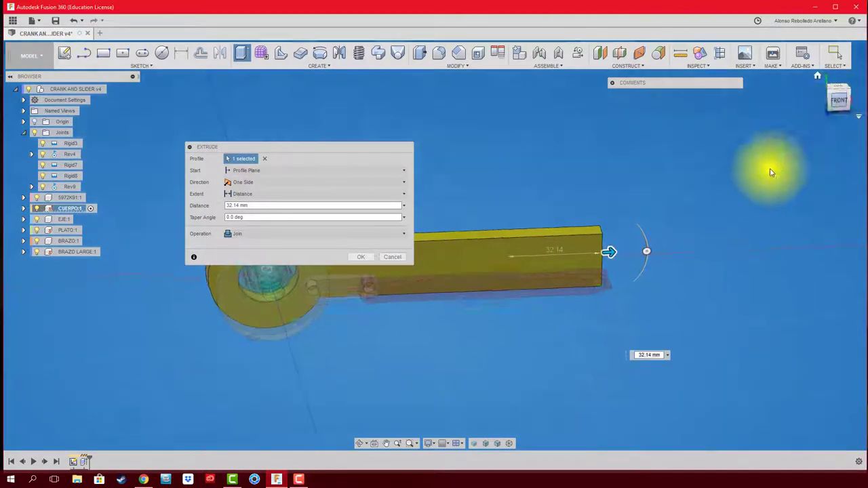
left_click_drag(610, 248, 639, 250)
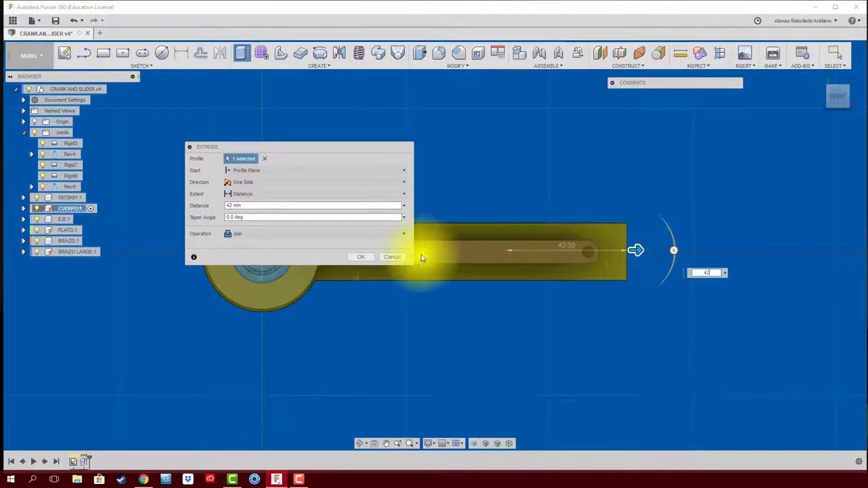
left_click(364, 260)
middle_click_drag(490, 181, 510, 292, "shift")
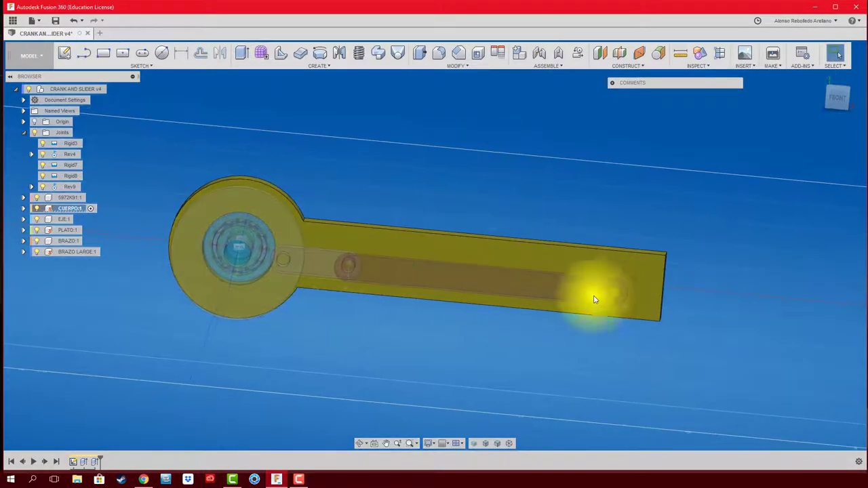
mouse_move(485, 231)
middle_mouse_down("shift")
mouse_move(642, 294)
mouse_move(399, 285)
mouse_move(460, 253)
mouse_move(567, 246)
mouse_move(606, 269)
mouse_move(630, 301)
mouse_move(575, 283)
mouse_move(560, 255)
mouse_move(606, 225)
mouse_move(519, 310)
mouse_move(349, 188)
mouse_move(540, 168)
middle_mouse_up("shift")
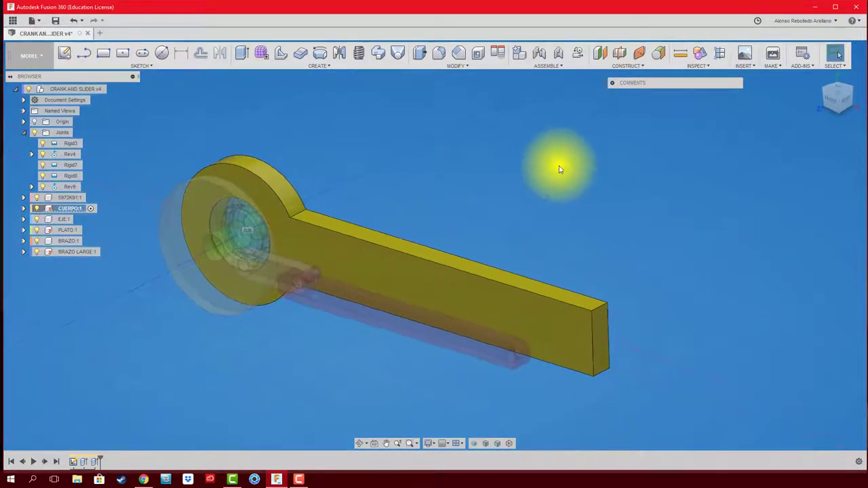
left_click(64, 53)
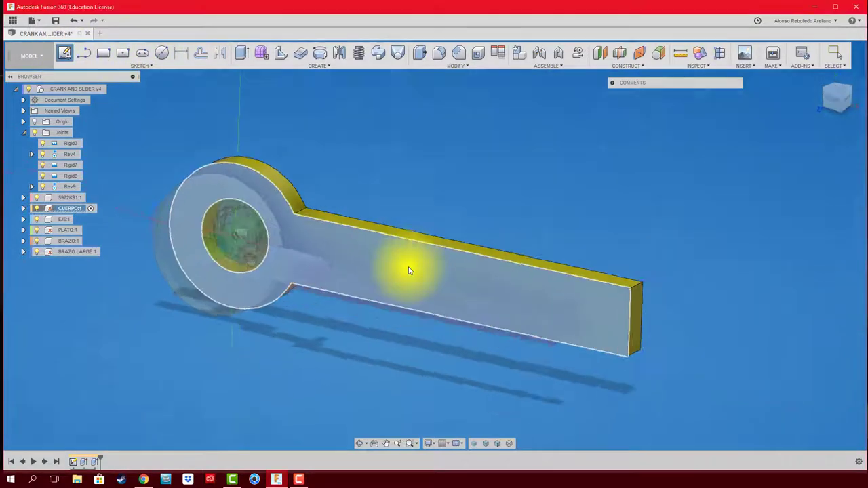
Start a sketch on the arm's flat face and project the slot's edges and centre line
left_click(409, 268)
scroll(631, 342, "up", 3)
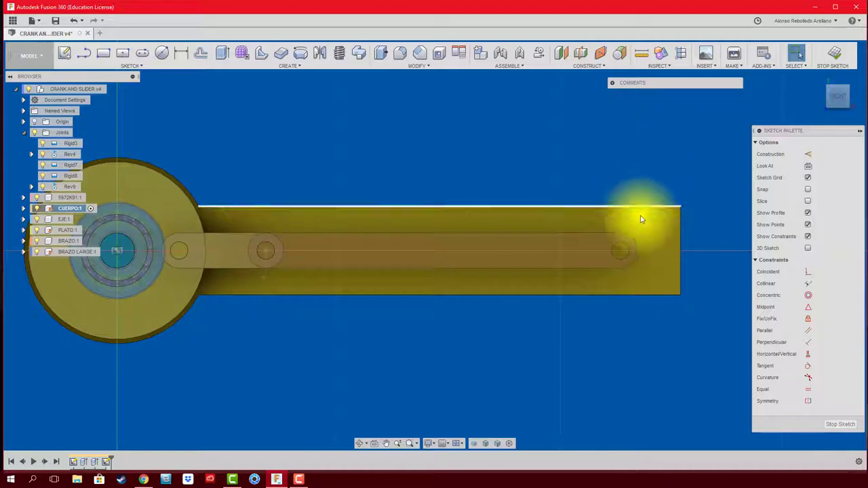
left_click(625, 248)
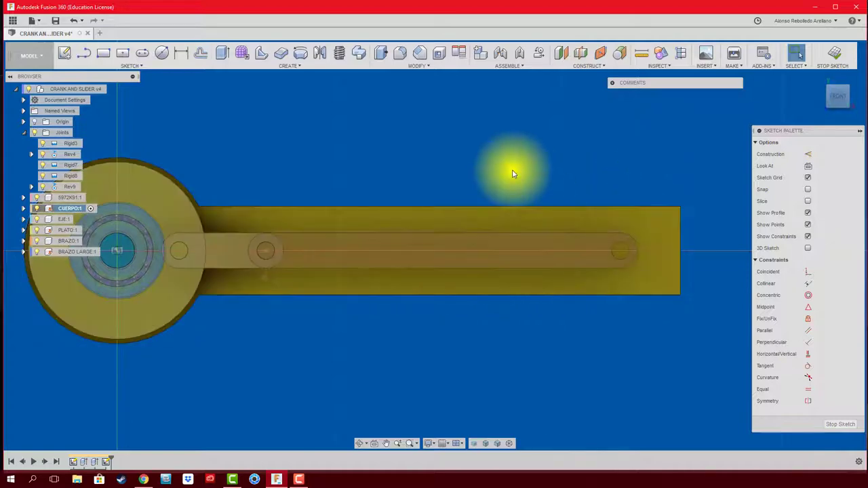
key("p")
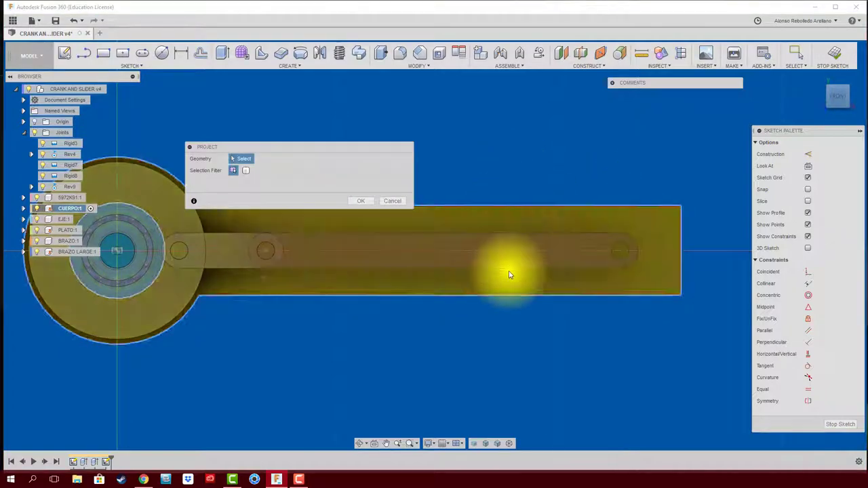
left_click(509, 268)
left_click(582, 255)
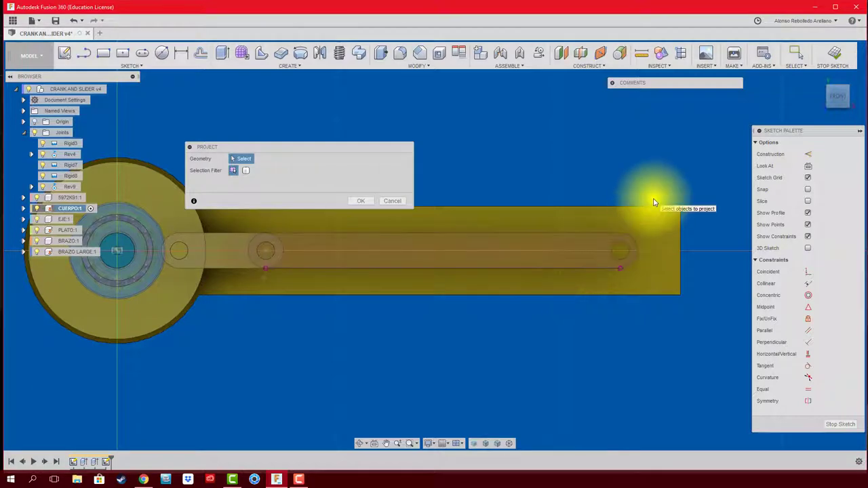
Draw outline lines from the slot's lower endpoint, arcing around the slot's right end
key("l")
left_click_drag(621, 268, 645, 273)
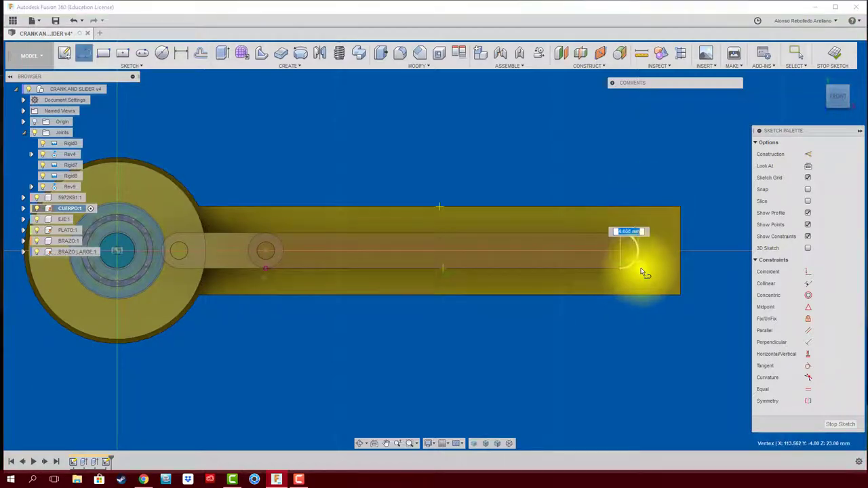
scroll(637, 264, "up", 5)
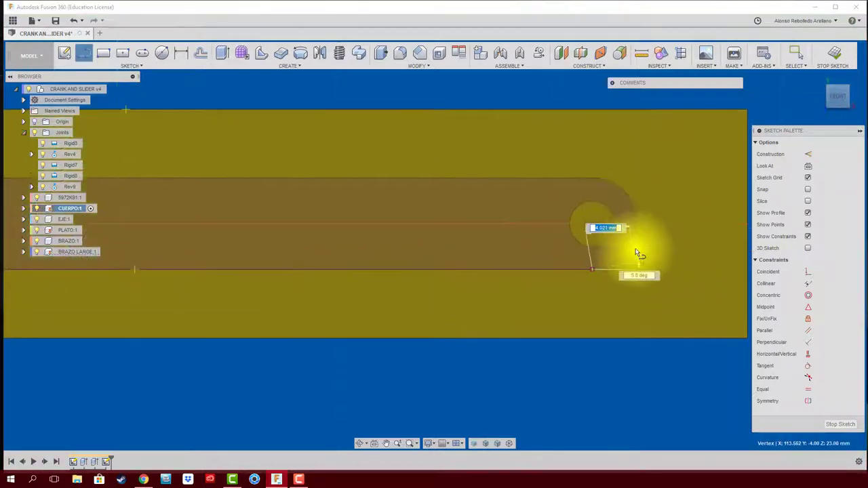
left_click_drag(635, 261, 632, 105)
left_click(636, 266)
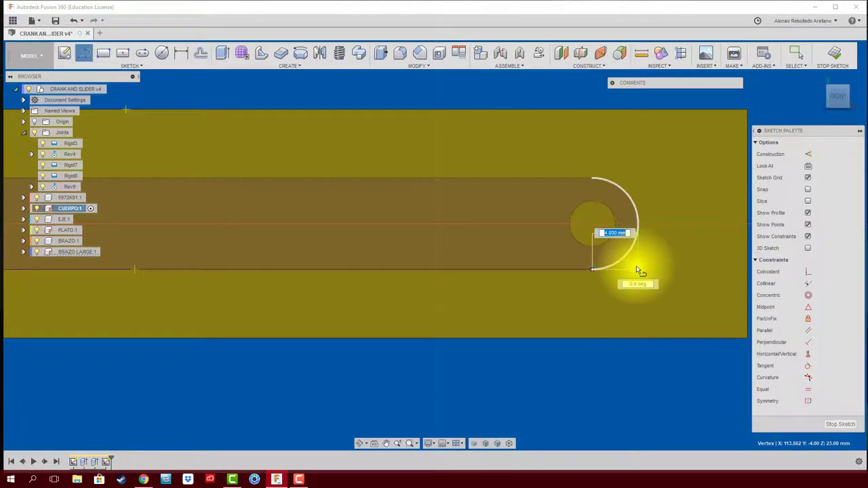
left_click(636, 101)
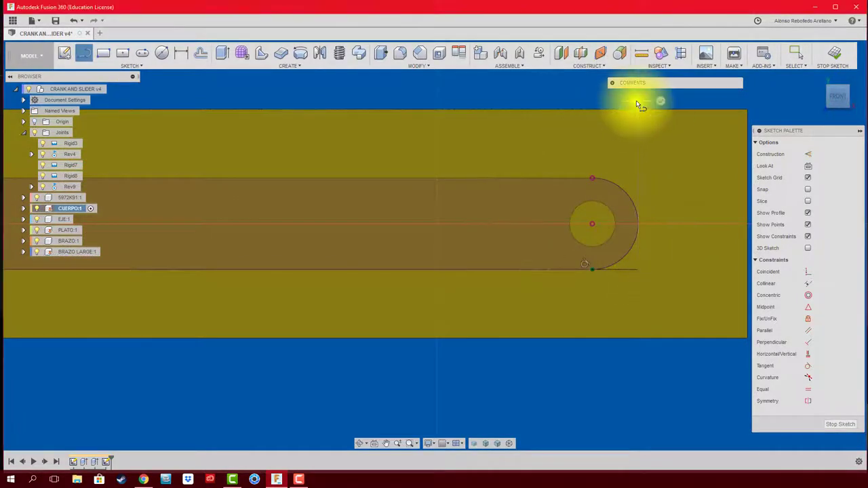
scroll(611, 149, "down", 3)
scroll(560, 242, "down", 2)
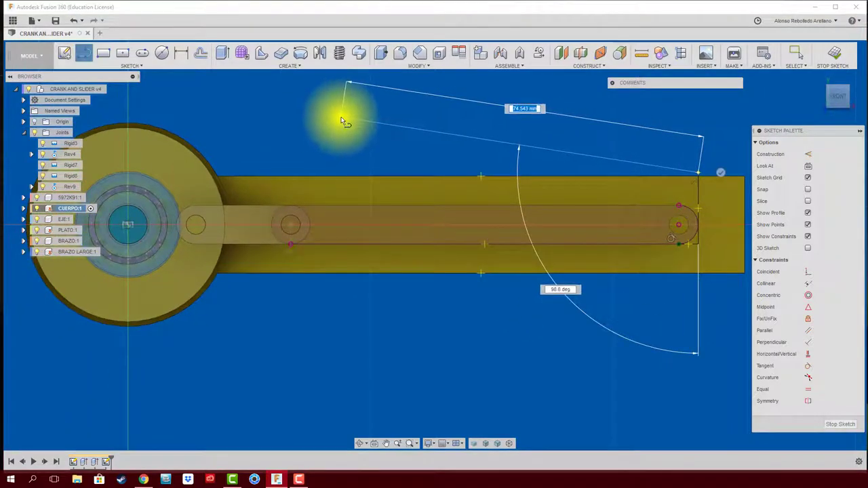
middle_click_drag(339, 121, 379, 130)
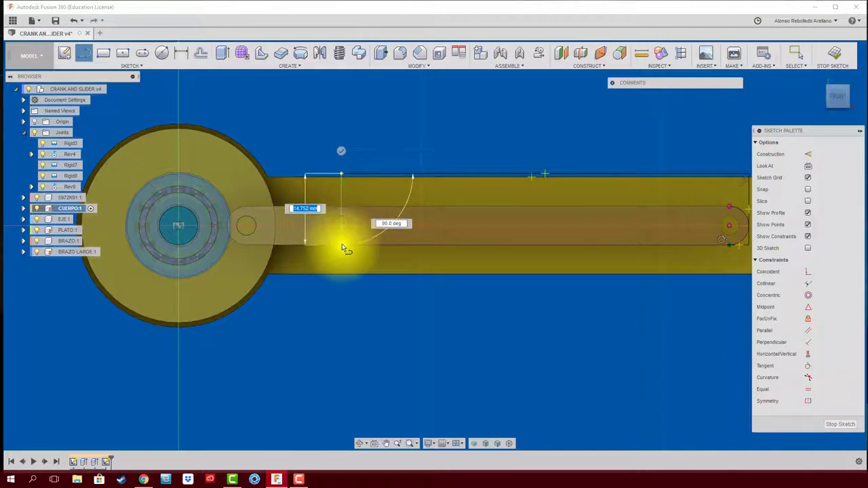
key("Escape")
middle_click_drag(344, 211, 570, 152, "shift")
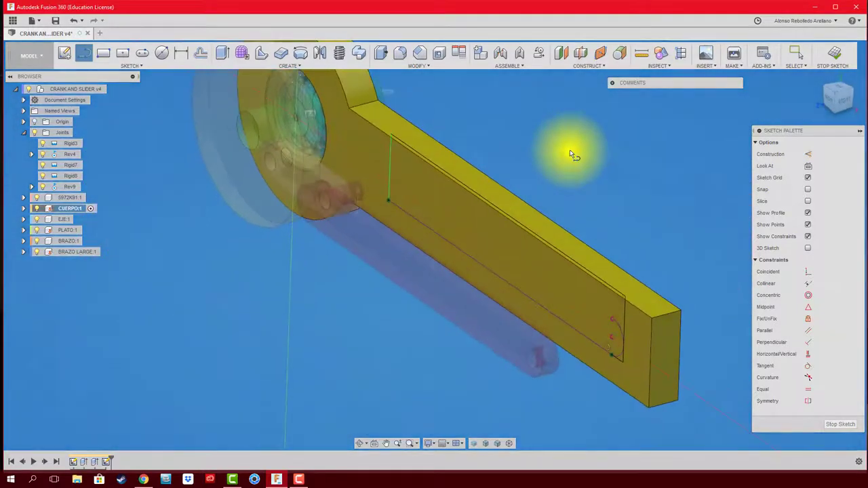
Extrude-cut the two sketched profiles -22.942 mm into the yellow body
key("e")
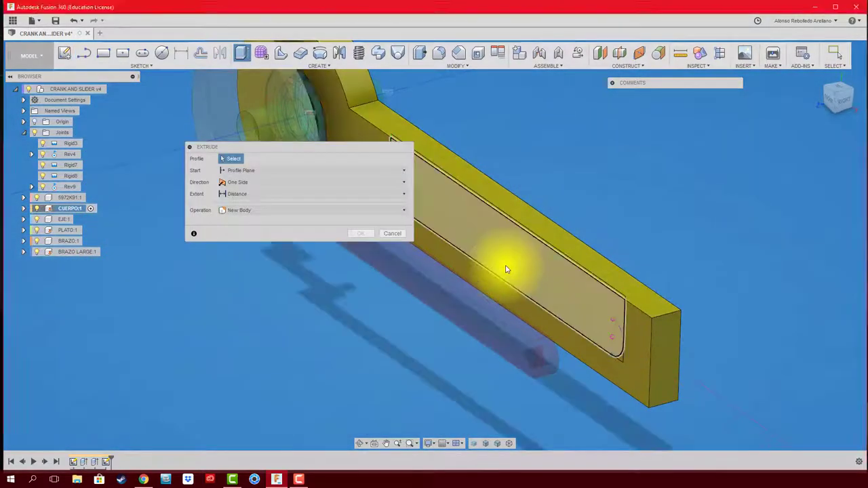
left_click(523, 248)
left_click(498, 223)
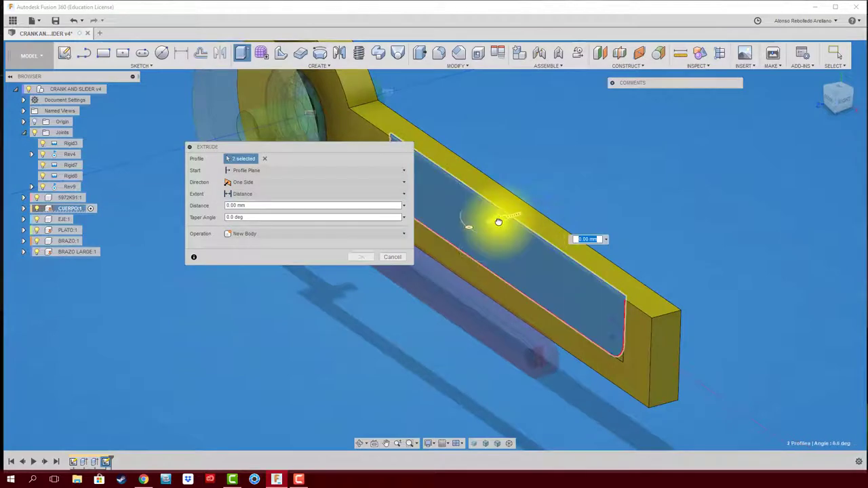
left_click_drag(497, 221, 547, 221)
left_click(359, 270)
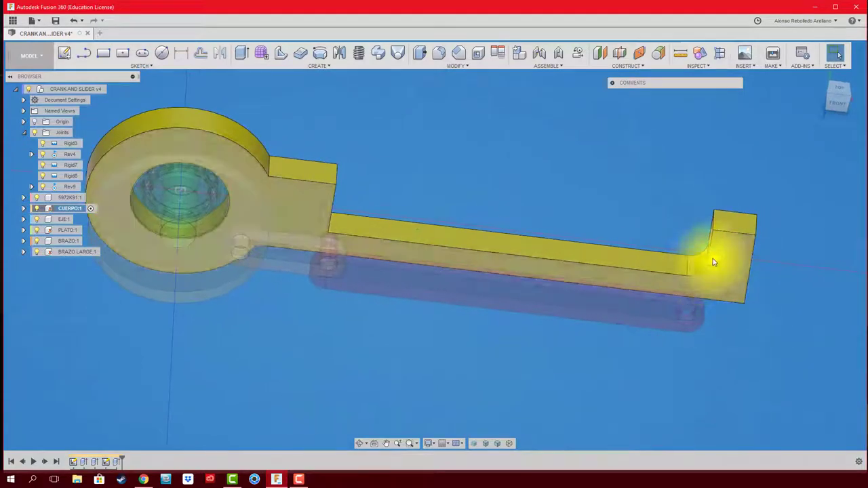
mouse_move(713, 262)
middle_mouse_down("shift")
mouse_move(684, 333)
mouse_move(616, 333)
mouse_move(572, 351)
middle_mouse_up("shift")
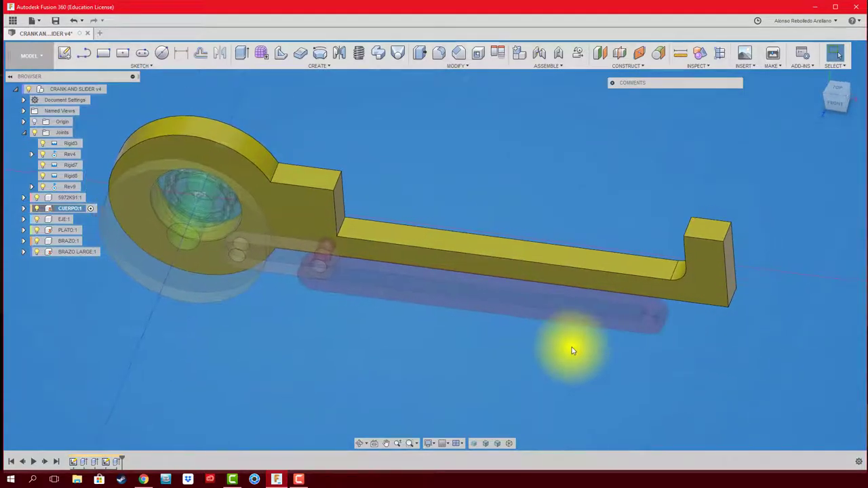
Sketch on the recessed face and cut three profiles -35.935 mm through the bar
left_click(572, 349)
mouse_move(685, 330)
middle_mouse_down("shift")
mouse_move(687, 310)
mouse_move(664, 316)
mouse_move(640, 213)
middle_mouse_up("shift")
key("e")
left_click(656, 330)
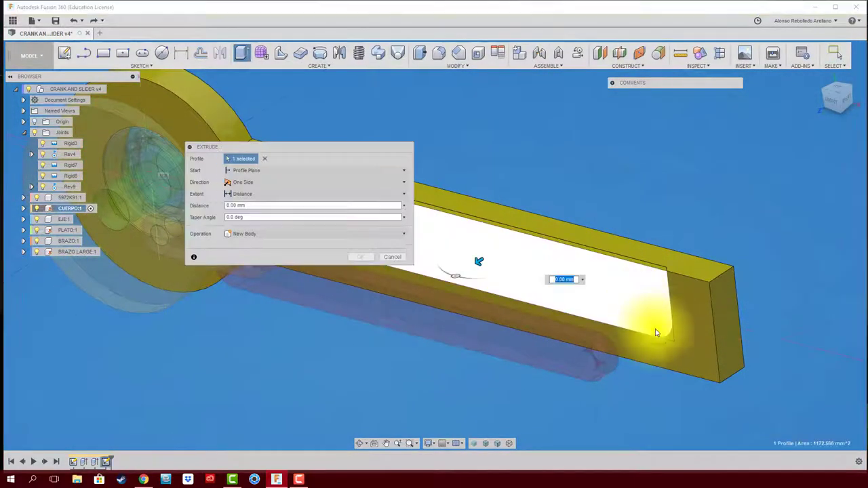
scroll(674, 274, "up", 3)
left_click(641, 271)
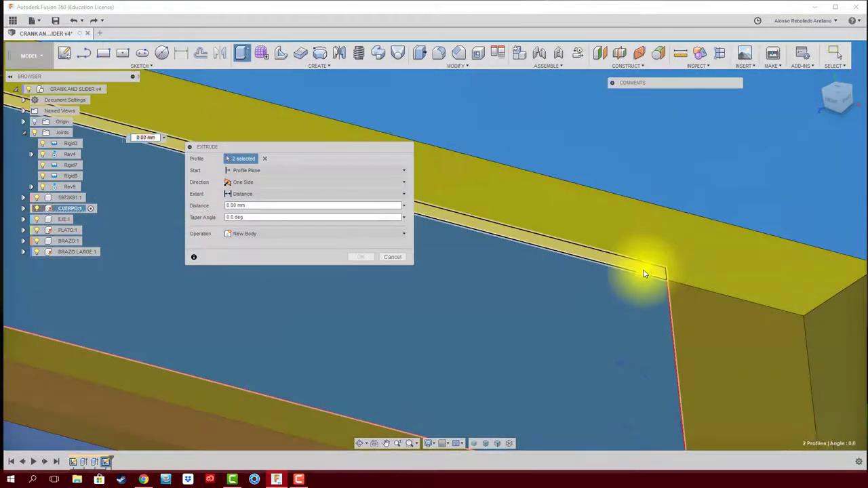
mouse_move(641, 271)
middle_mouse_down("shift")
mouse_move(520, 318)
mouse_move(434, 300)
mouse_move(519, 316)
middle_mouse_up("shift")
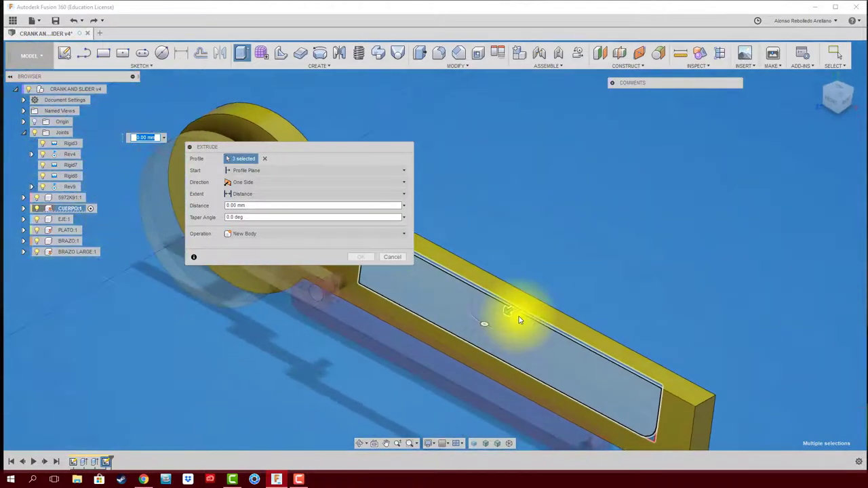
left_click_drag(508, 310, 604, 262)
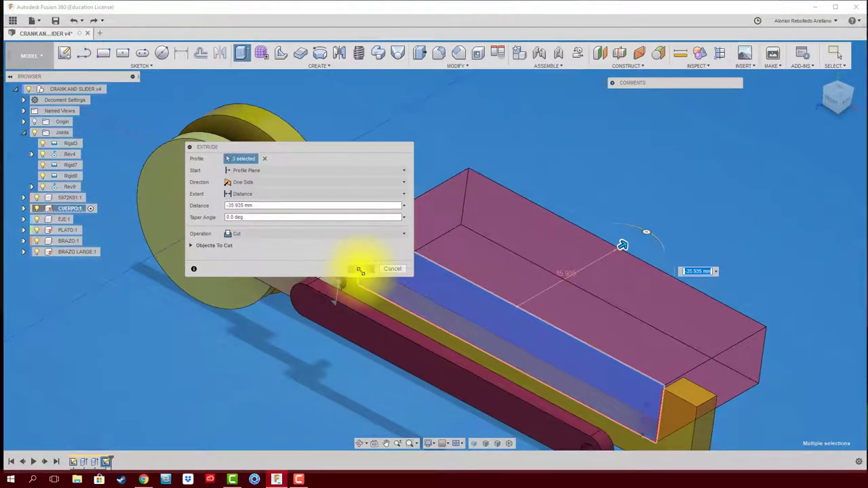
left_click(360, 269)
middle_click_drag(360, 265, 524, 193, "shift")
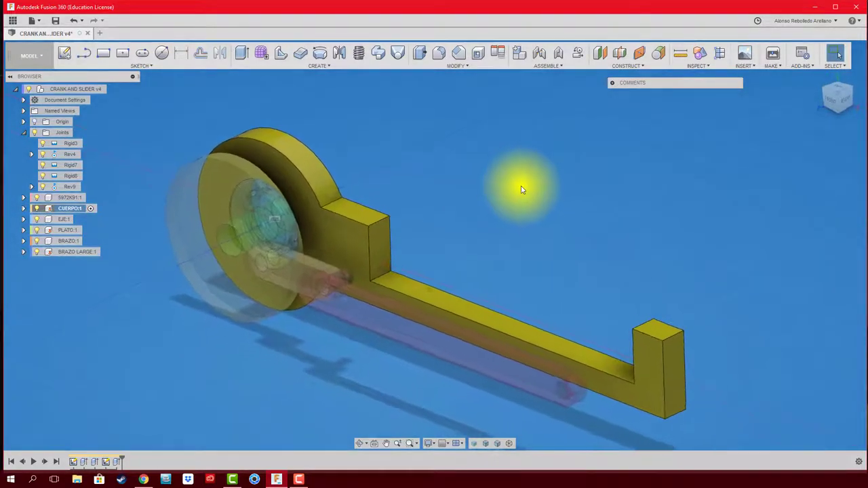
mouse_move(520, 189)
middle_mouse_down("shift")
mouse_move(449, 271)
mouse_move(800, 124)
middle_mouse_up("shift")
Activate the root CRANK AND SLIDER assembly and add the new component Component7:1
left_click(831, 99)
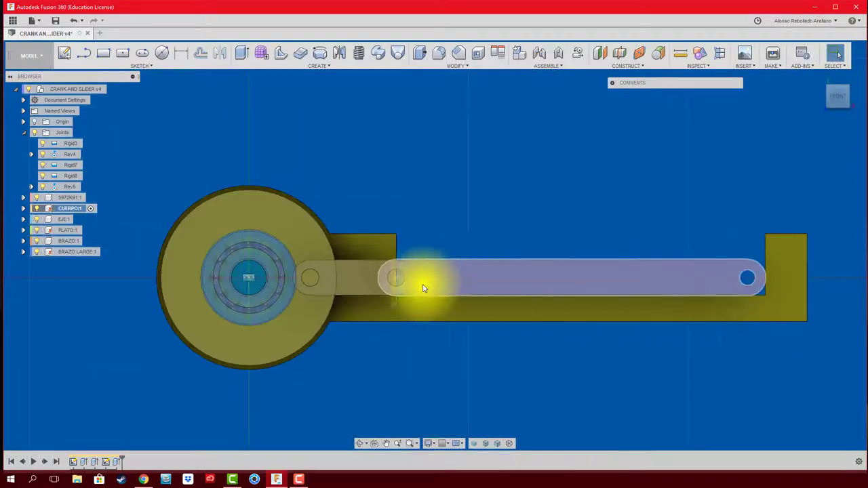
mouse_move(697, 297)
middle_mouse_down("shift")
mouse_move(426, 280)
mouse_move(537, 262)
middle_mouse_up("shift")
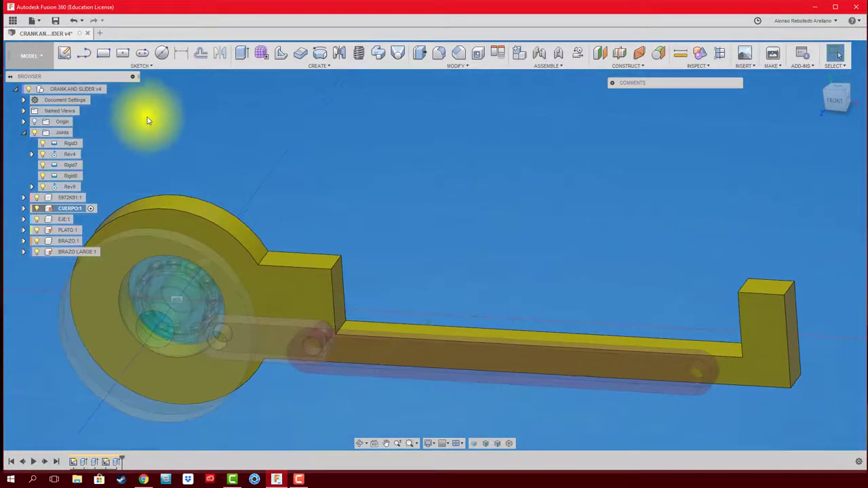
double_click(94, 90)
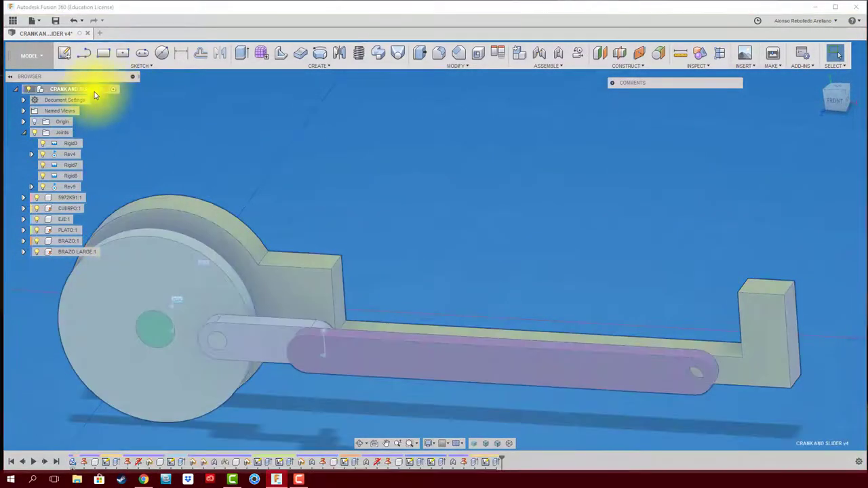
right_click(94, 90)
left_click(122, 99)
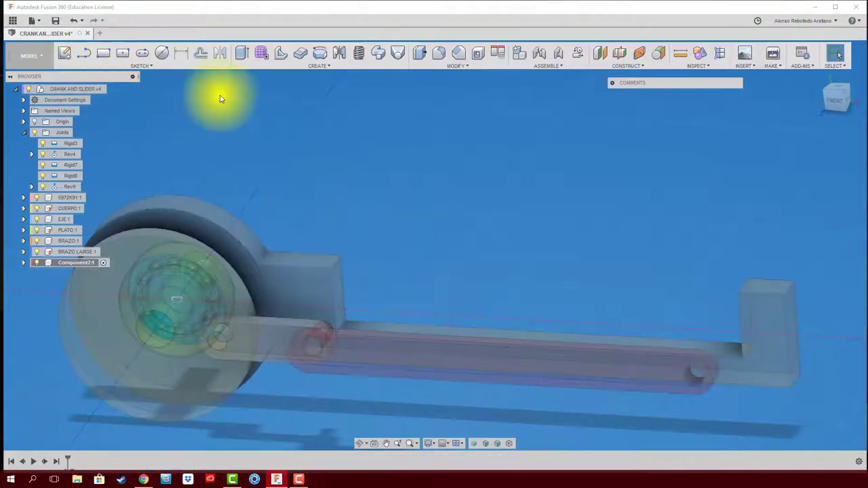
left_click(68, 53)
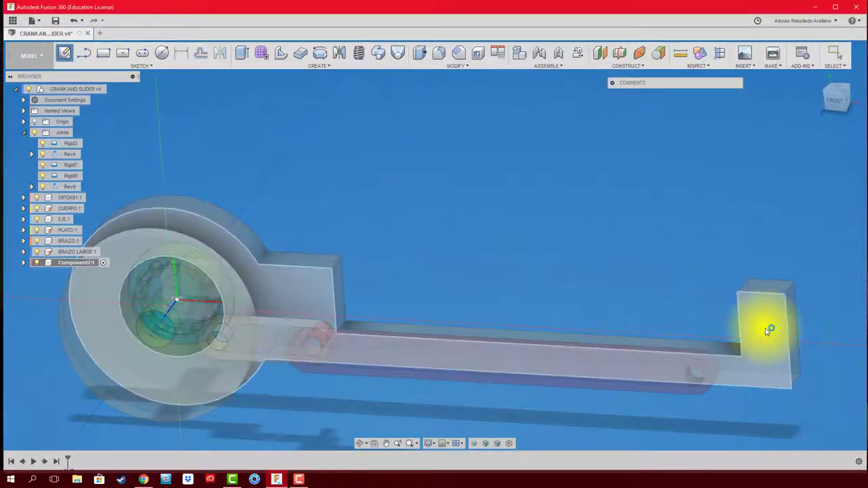
Sketch a rectangle on the end post's front face from the rail corner over the slider's end
left_click(765, 330)
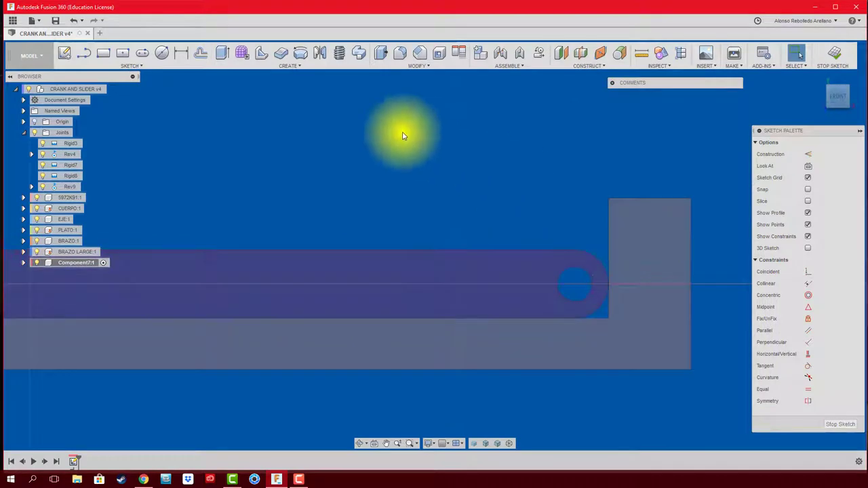
left_click(103, 53)
left_click(609, 318)
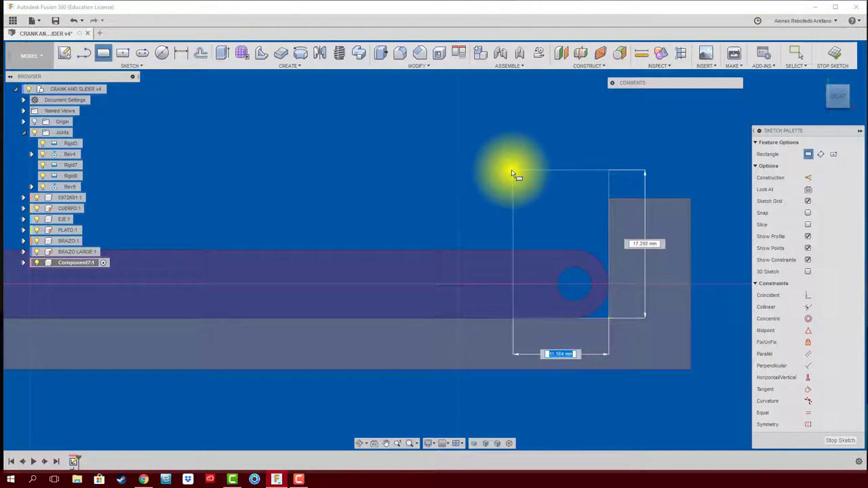
left_click(505, 173)
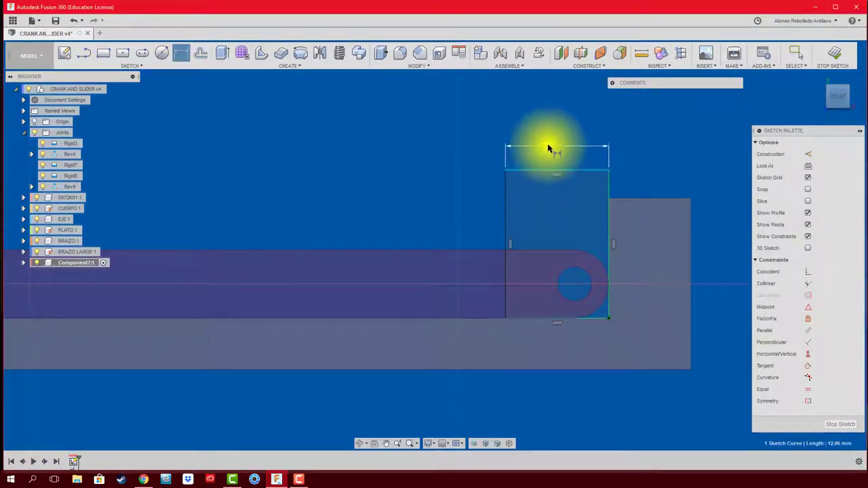
Dimension the rectangle 12 mm wide and 15 mm tall
left_click(548, 148)
type("12")
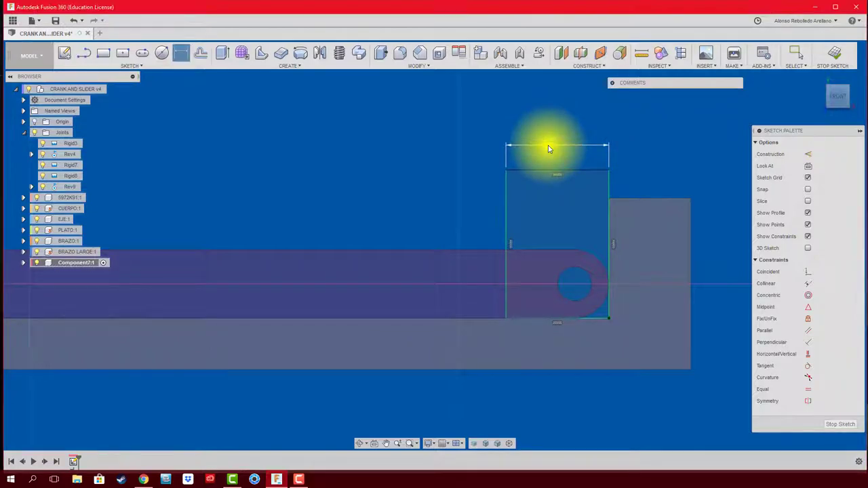
key("Return")
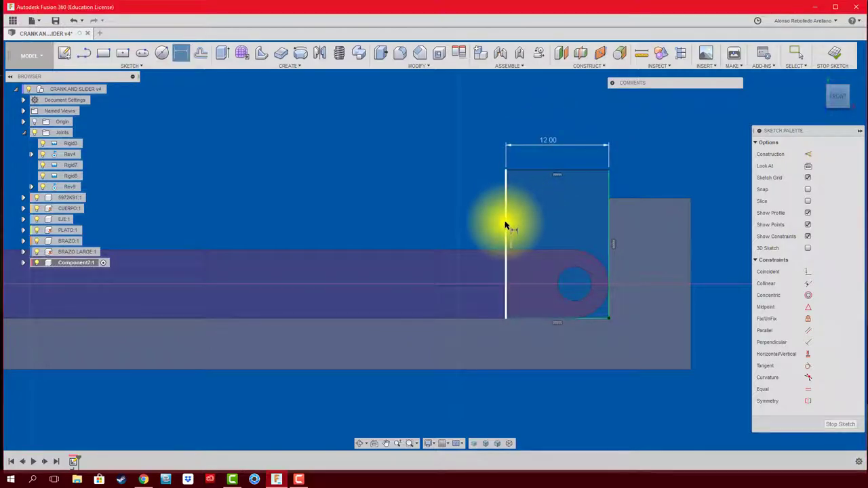
left_click(475, 228)
type("15")
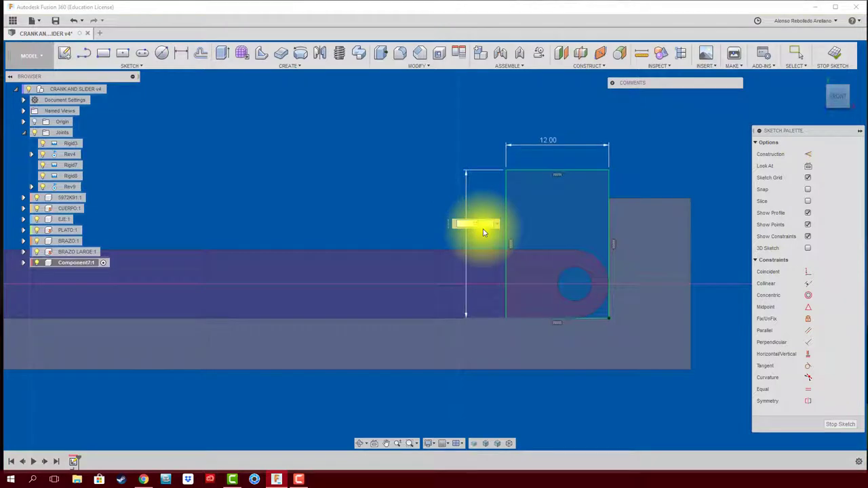
key("Return")
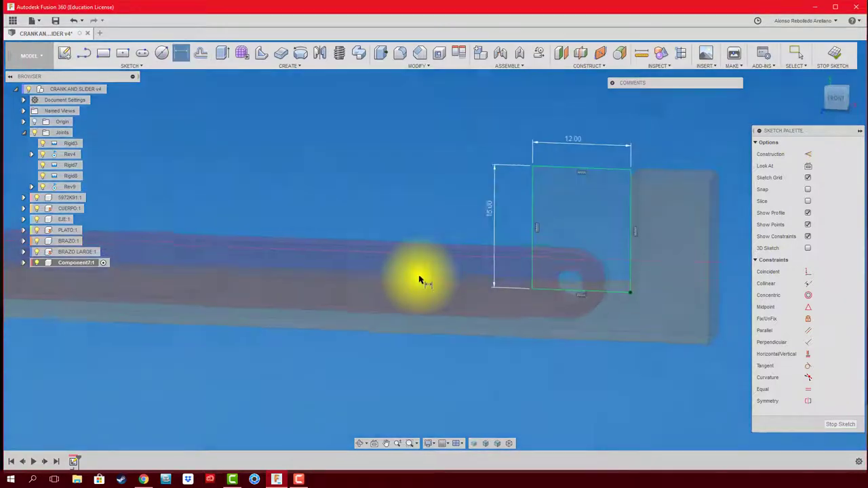
mouse_move(421, 281)
middle_mouse_down("shift")
mouse_move(687, 272)
mouse_move(610, 287)
mouse_move(644, 274)
middle_mouse_up("shift")
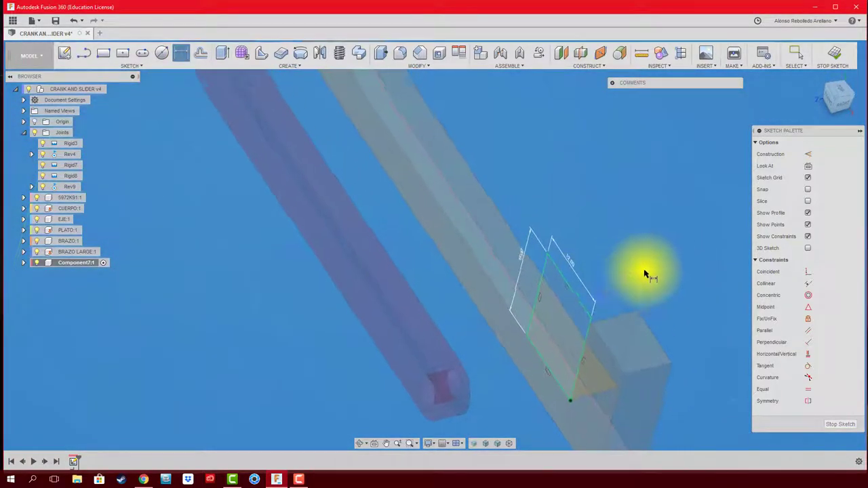
Extrude the 12 by 15 mm rectangle one-way, To Object, up to the bar face
key("e")
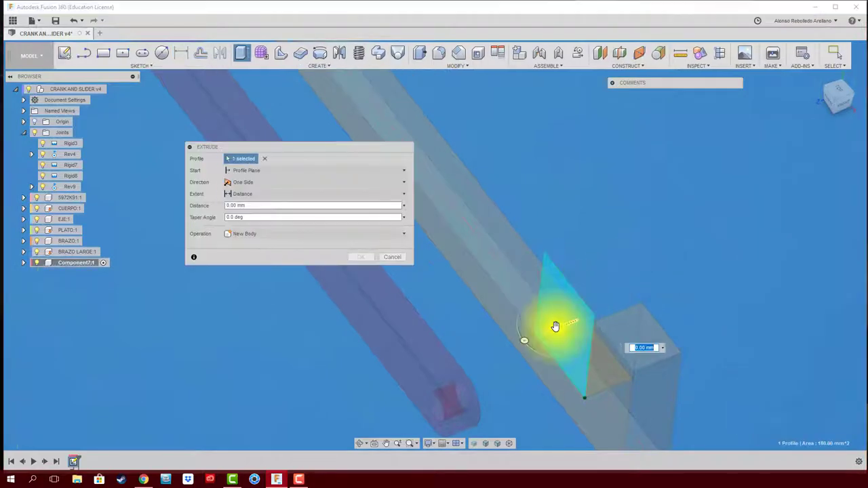
left_click_drag(556, 326, 602, 308)
mouse_move(635, 294)
middle_mouse_down("shift")
mouse_move(475, 310)
mouse_move(544, 333)
mouse_move(547, 316)
middle_mouse_up("shift")
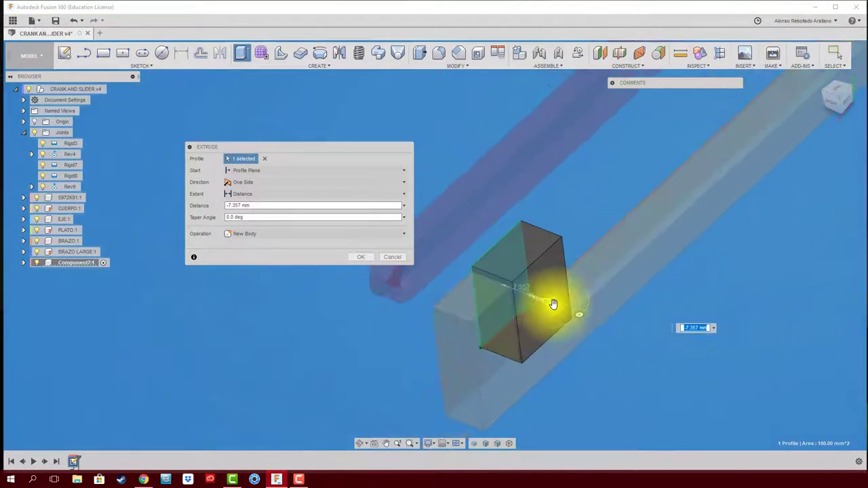
left_click_drag(552, 305, 519, 287)
left_click(313, 183)
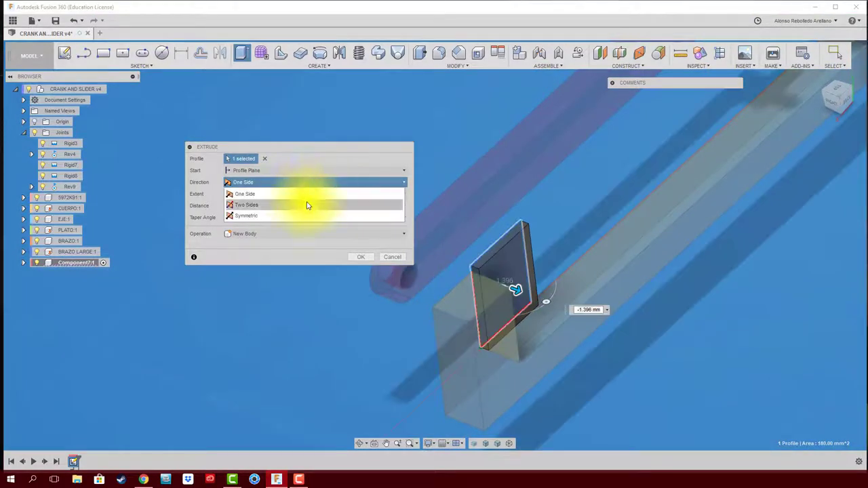
left_click(321, 180)
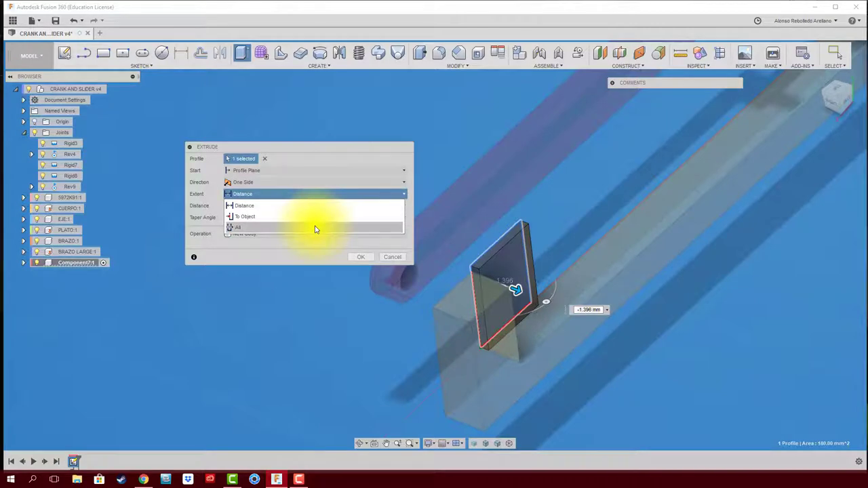
left_click(315, 217)
left_click(494, 368)
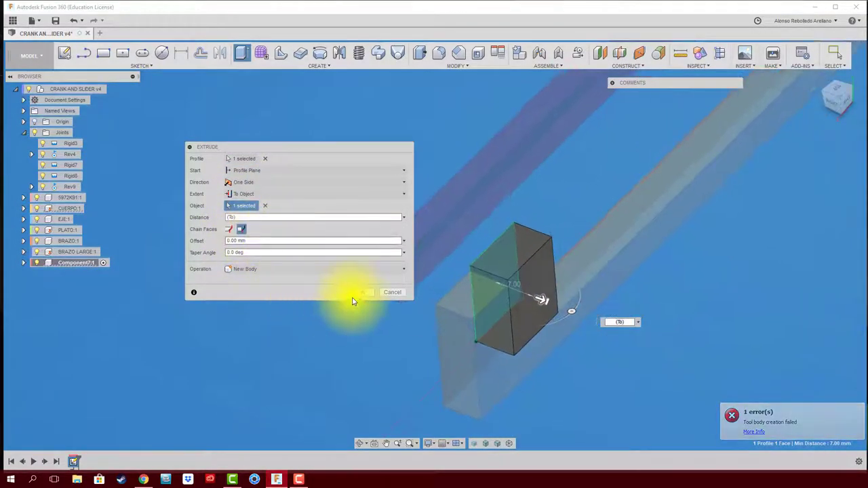
left_click(361, 292)
mouse_move(359, 297)
middle_mouse_down("shift")
mouse_move(379, 301)
mouse_move(490, 246)
mouse_move(461, 274)
middle_mouse_up("shift")
middle_click_drag(501, 249, 213, 130, "shift")
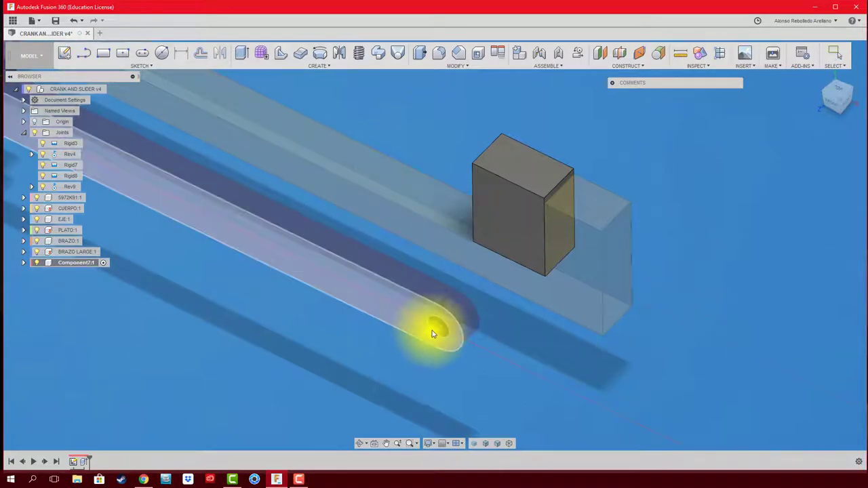
left_click_drag(432, 332, 457, 307)
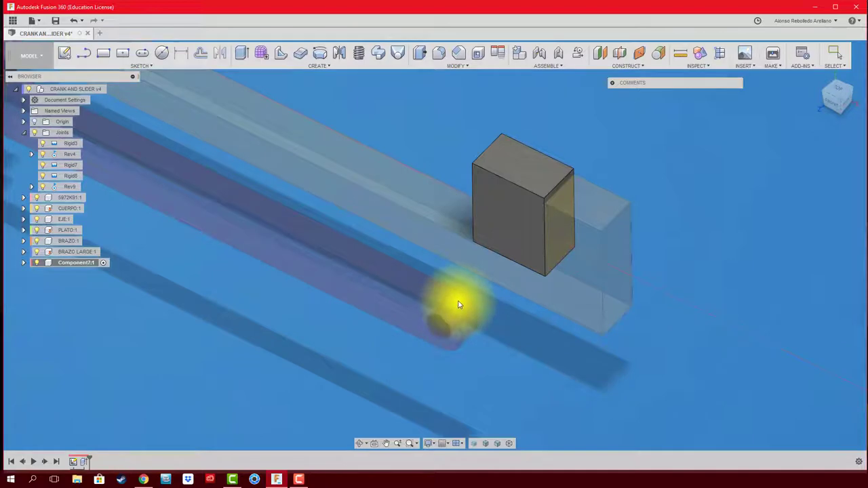
Sketch on the picked face and project the rod end's bodies into it using the Bodies filter
left_click(459, 300)
key("p")
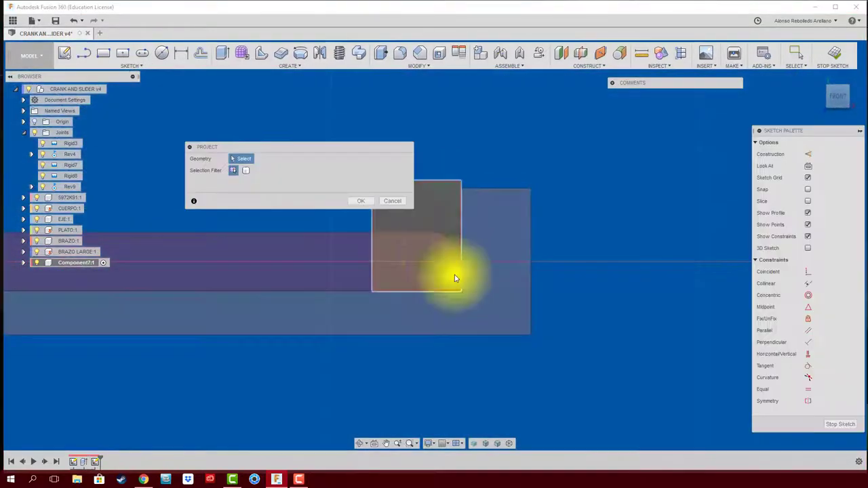
mouse_move(438, 254)
middle_mouse_down("shift")
mouse_move(512, 292)
mouse_move(535, 207)
mouse_move(522, 209)
mouse_move(519, 219)
mouse_move(534, 227)
middle_mouse_up("shift")
left_click(247, 171)
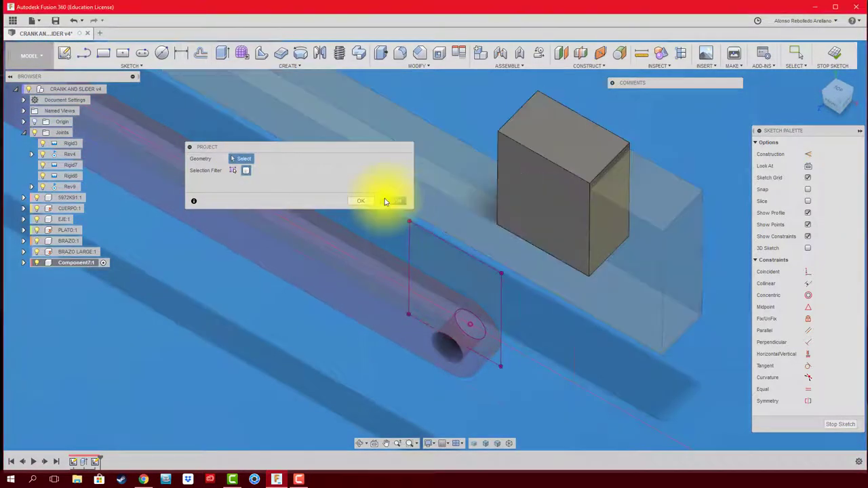
left_click(390, 201)
mouse_move(387, 200)
middle_mouse_down("shift")
mouse_move(310, 309)
mouse_move(486, 343)
mouse_move(532, 315)
middle_mouse_up("shift")
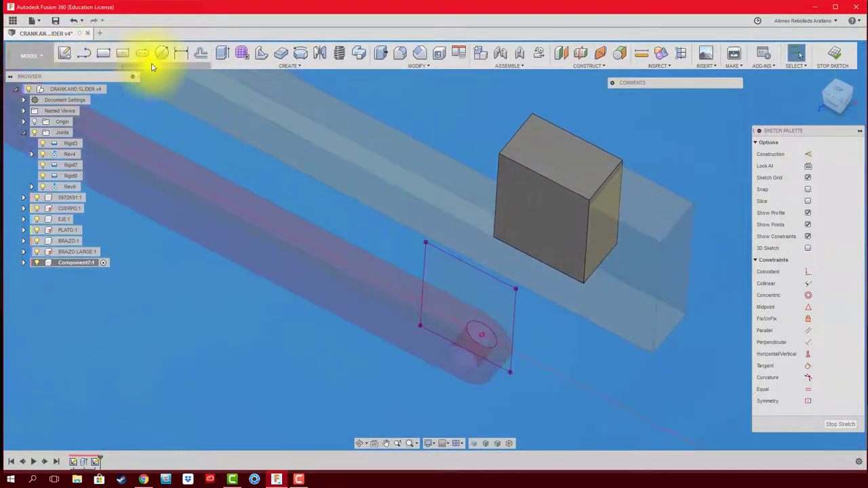
left_click(163, 56)
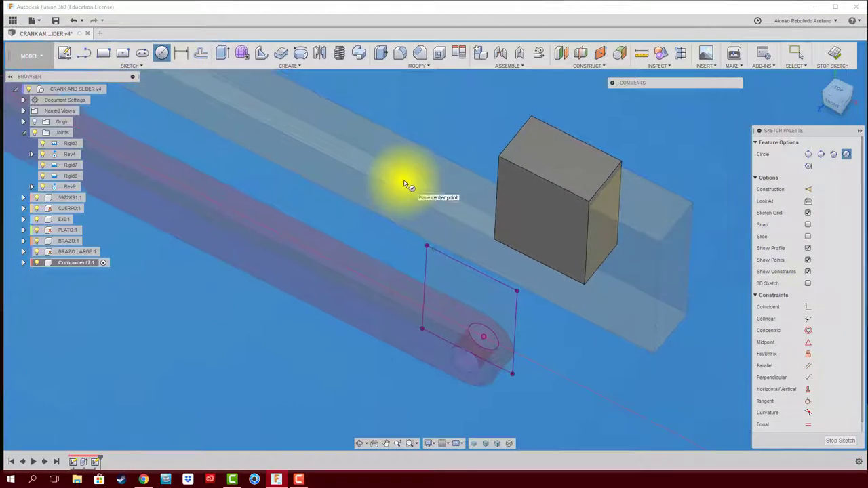
key("Escape")
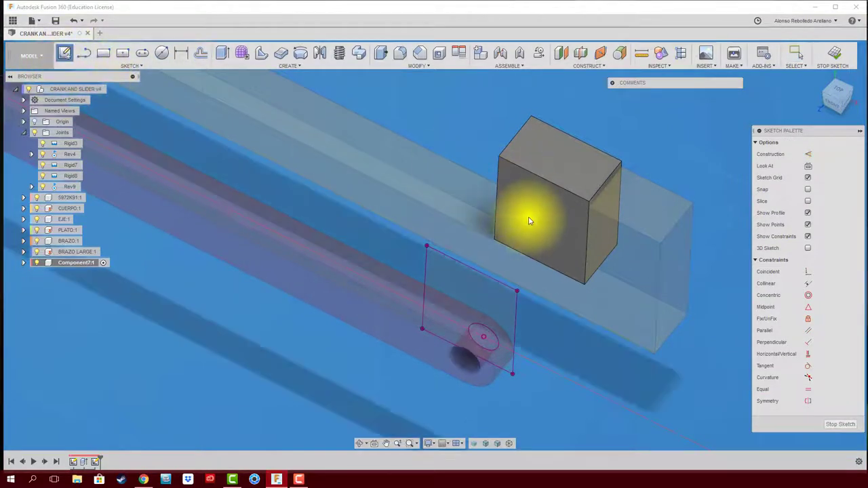
Trial an 18.5 mm extrude cut of the hole circle through the block, then cancel it
mouse_move(488, 213)
middle_mouse_down("shift")
mouse_move(490, 237)
mouse_move(833, 93)
mouse_move(586, 212)
mouse_move(474, 309)
middle_mouse_up("shift")
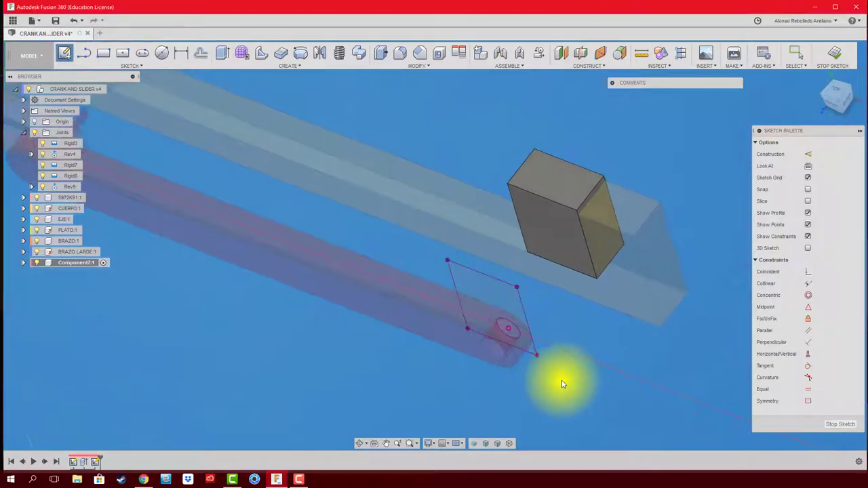
left_click(520, 330)
key("e")
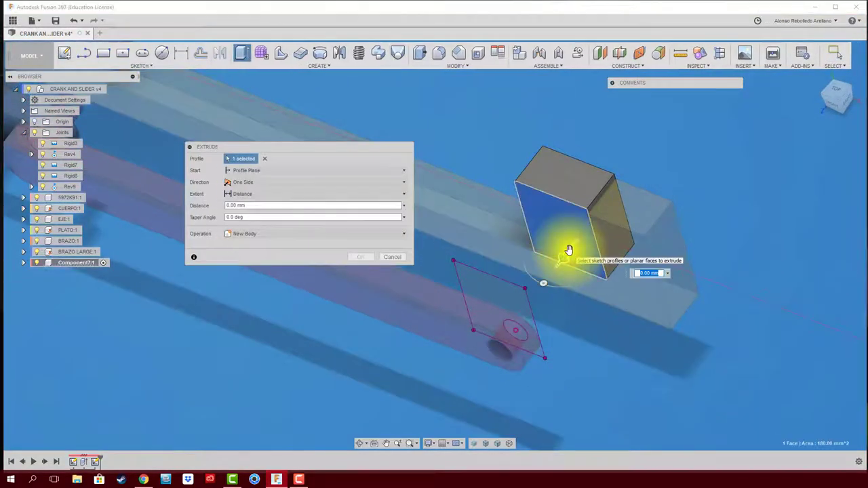
key("Escape")
key("c")
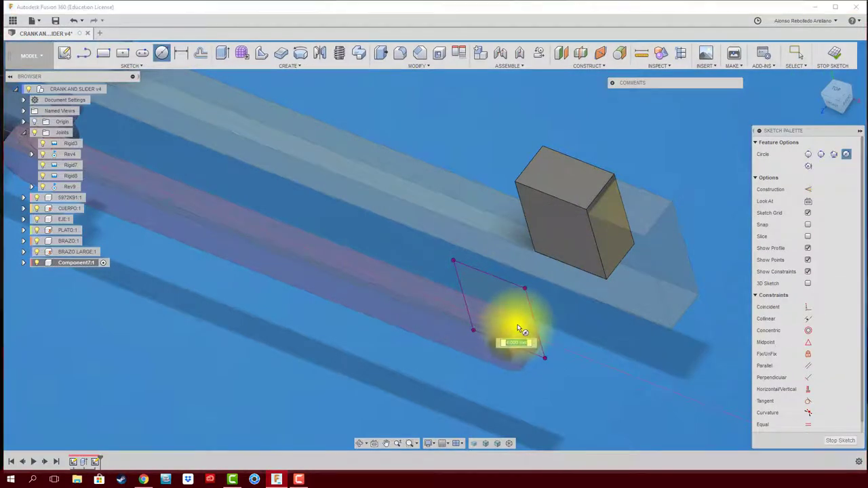
key("e")
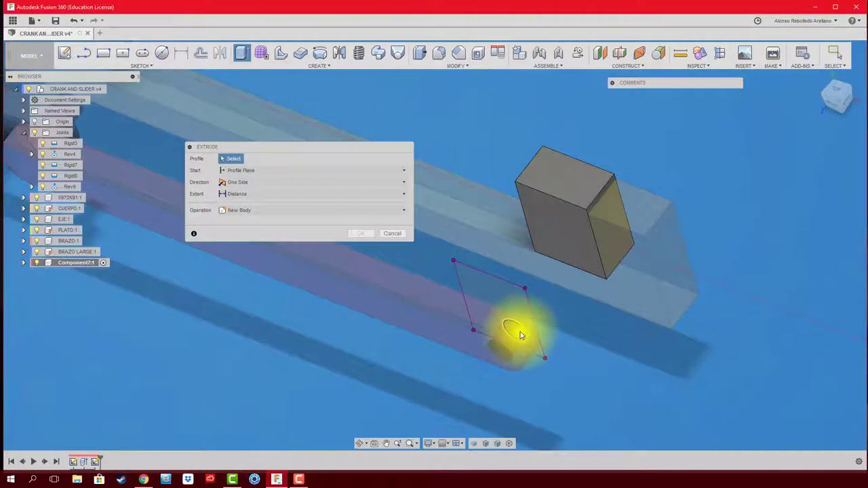
left_click(518, 331)
mouse_move(522, 324)
left_mouse_down()
mouse_move(616, 157)
mouse_move(601, 178)
mouse_move(645, 140)
mouse_move(572, 250)
mouse_move(626, 135)
mouse_move(608, 170)
left_mouse_up()
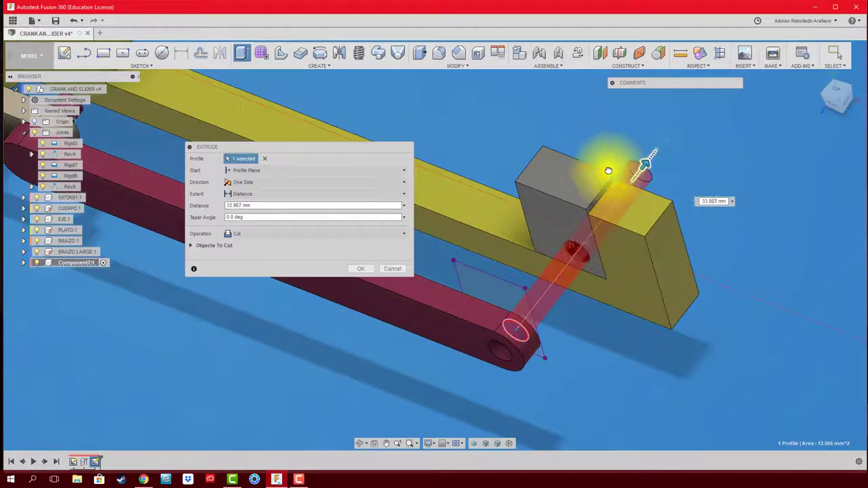
left_click_drag(582, 213, 537, 311)
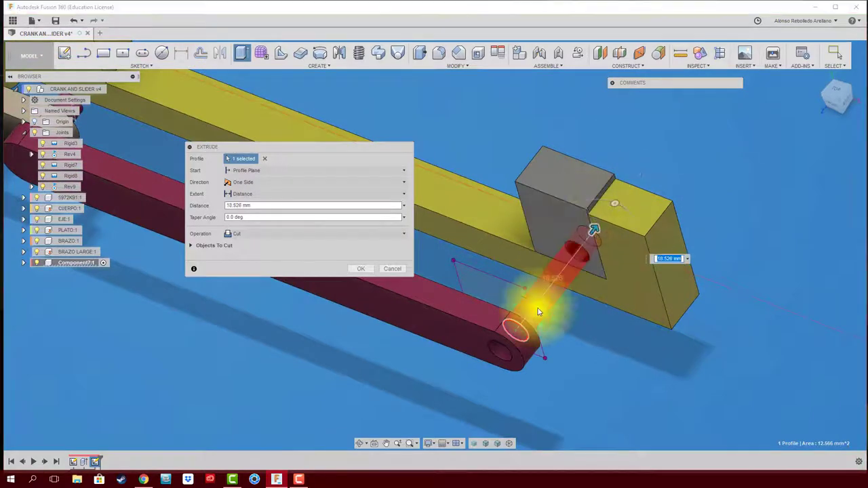
left_click(390, 270)
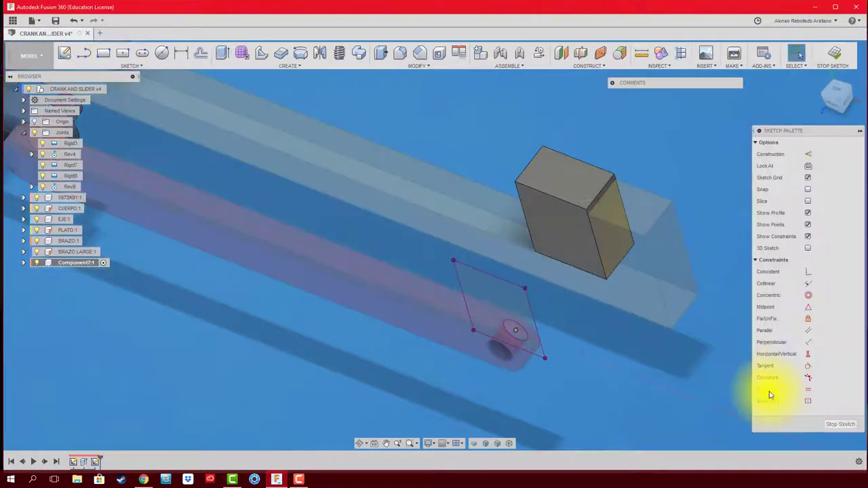
Undo the projected rectangle so only the circle remains, and finish the sketch
key("ctrl+z")
mouse_move(598, 366)
middle_mouse_down("shift")
mouse_move(596, 344)
mouse_move(422, 132)
mouse_move(203, 120)
mouse_move(177, 80)
middle_mouse_up("shift")
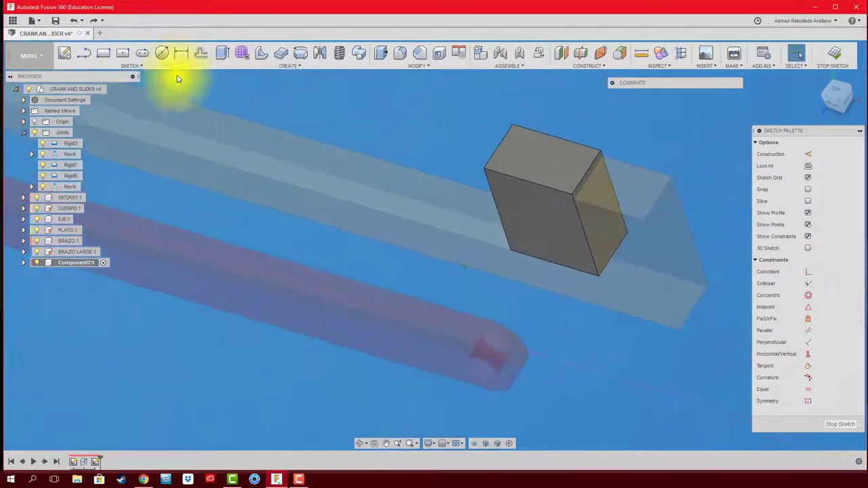
left_click(64, 53)
mouse_move(262, 112)
middle_mouse_down("shift")
mouse_move(430, 169)
mouse_move(461, 225)
mouse_move(396, 190)
mouse_move(355, 196)
mouse_move(510, 199)
mouse_move(697, 136)
mouse_move(836, 63)
middle_mouse_up("shift")
left_click(836, 59)
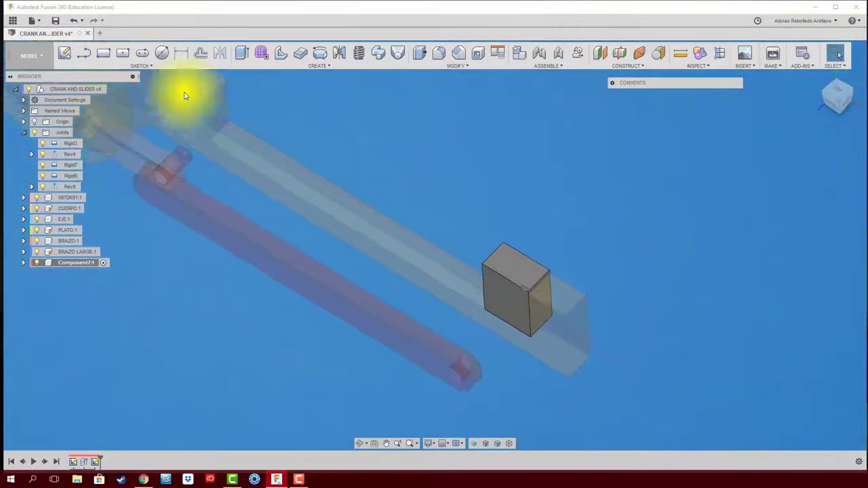
Sketch a circle at the sketch origin on the block face
left_click(534, 306)
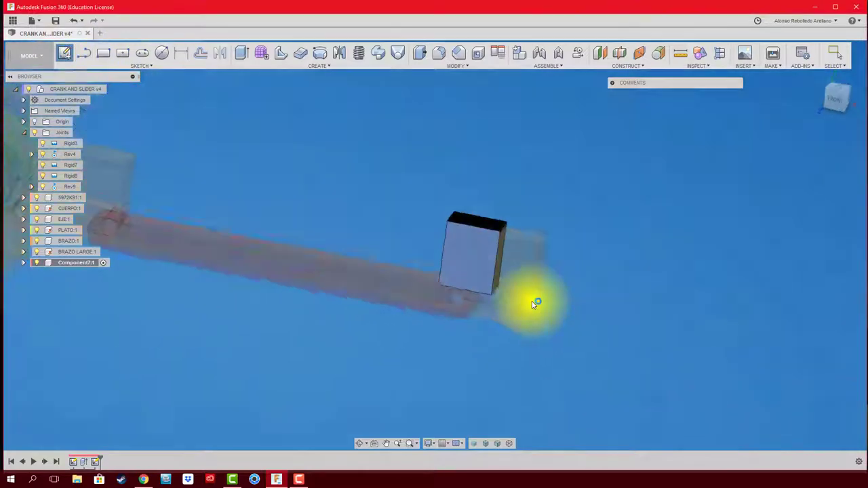
key("c")
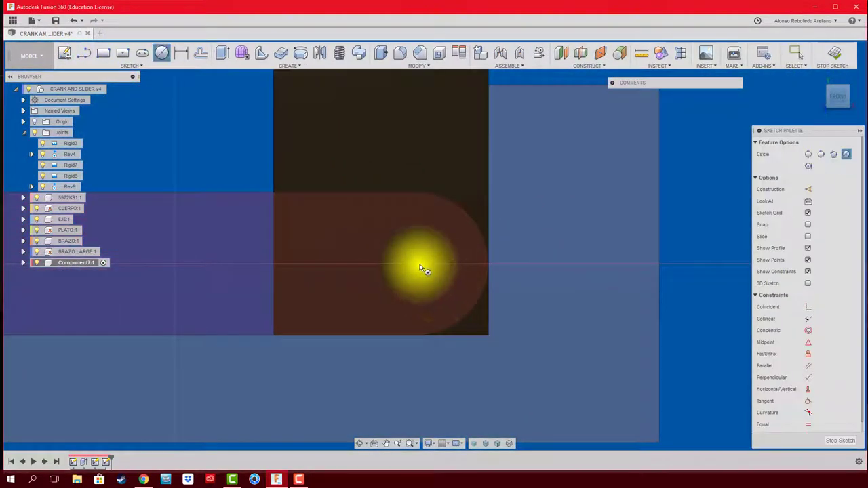
left_click(419, 263)
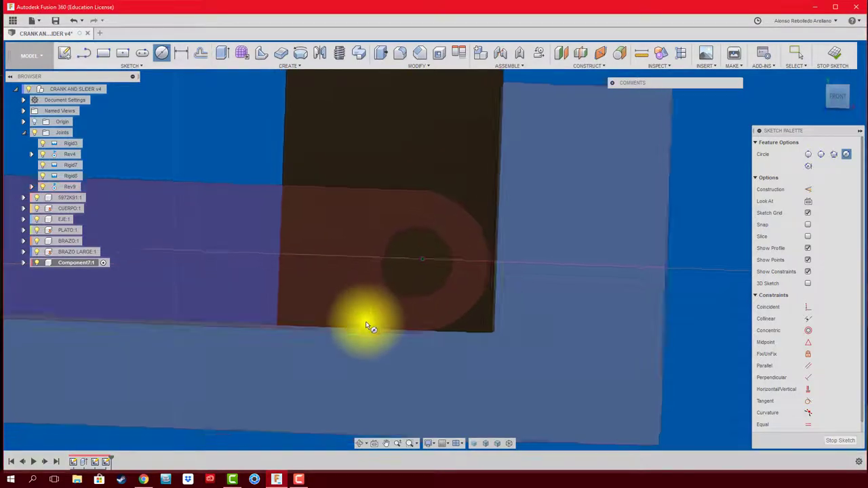
middle_click_drag(379, 306, 370, 327, "shift")
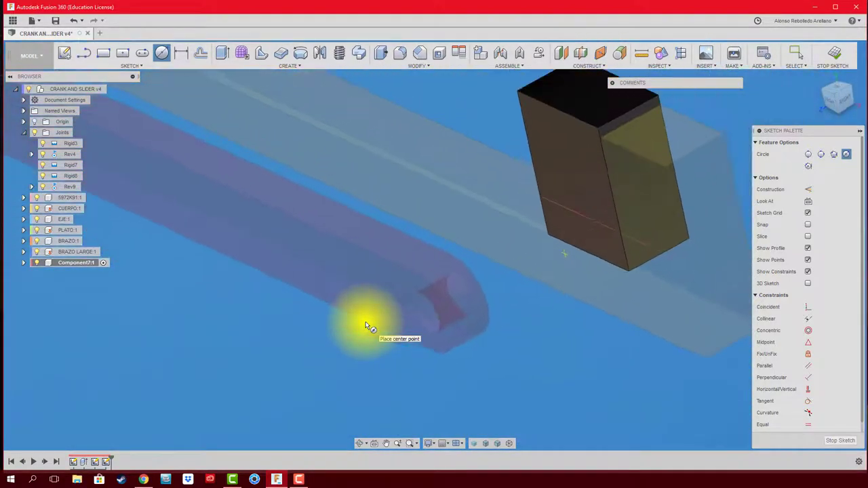
Extrude the circle into a rod set To Object, stopping at the chosen end face
key("e")
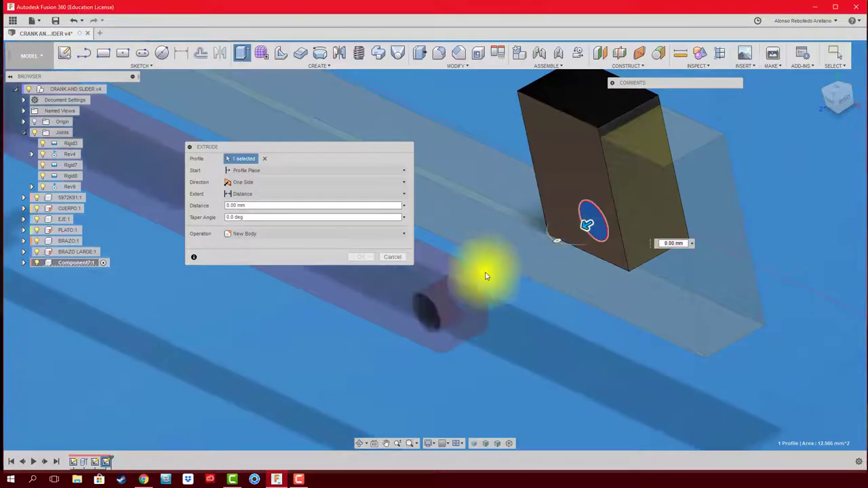
mouse_move(591, 224)
left_mouse_down()
mouse_move(371, 336)
mouse_move(410, 325)
left_mouse_up()
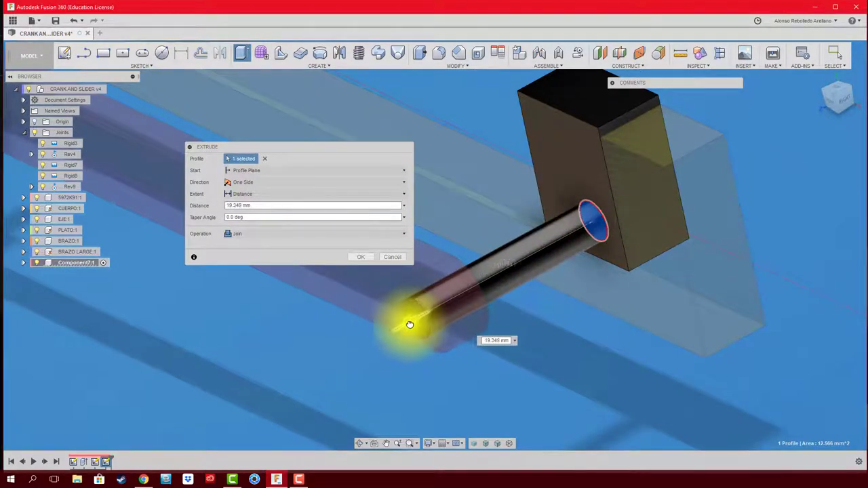
scroll(404, 326, "up", 1)
scroll(404, 327, "up", 2)
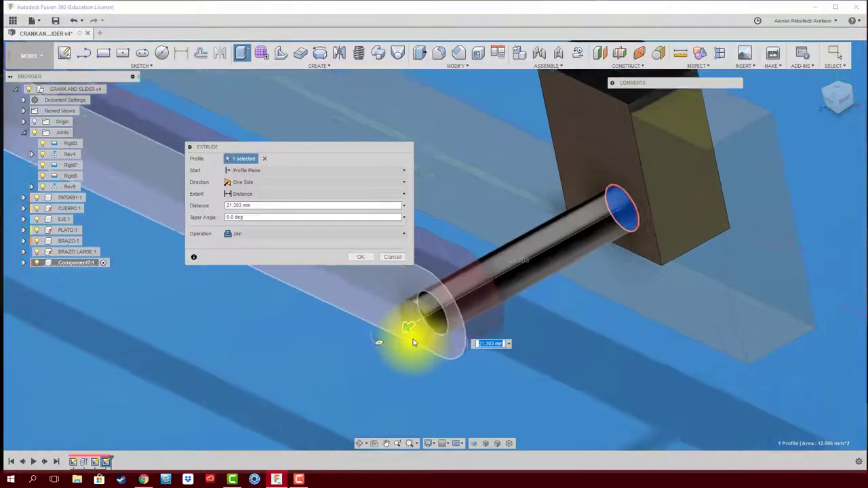
scroll(412, 332, "up", 2)
middle_click_drag(421, 264, 412, 248, "shift")
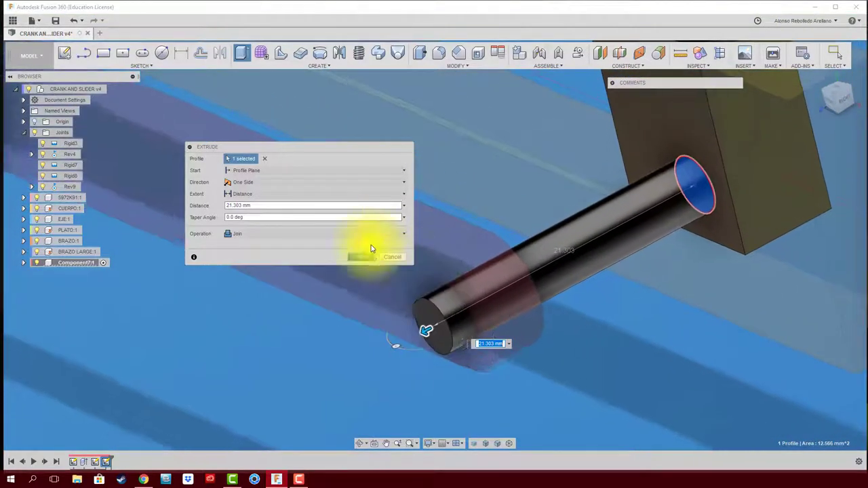
left_click(377, 196)
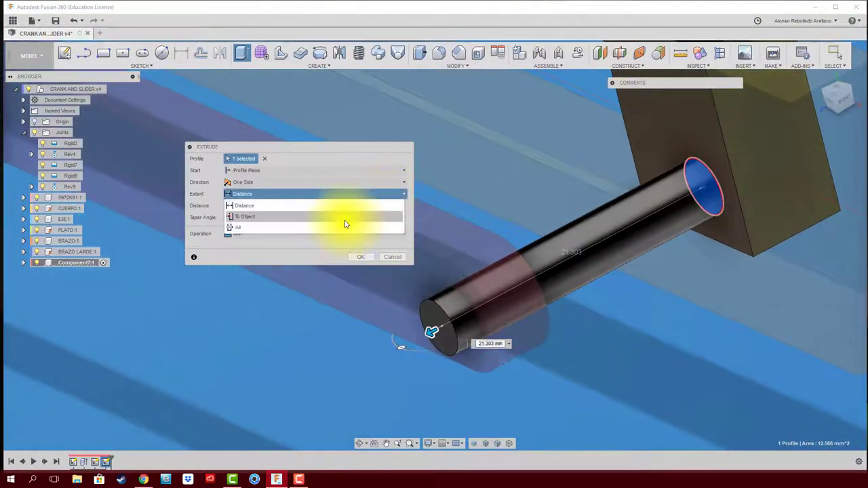
left_click(346, 219)
left_click(439, 274)
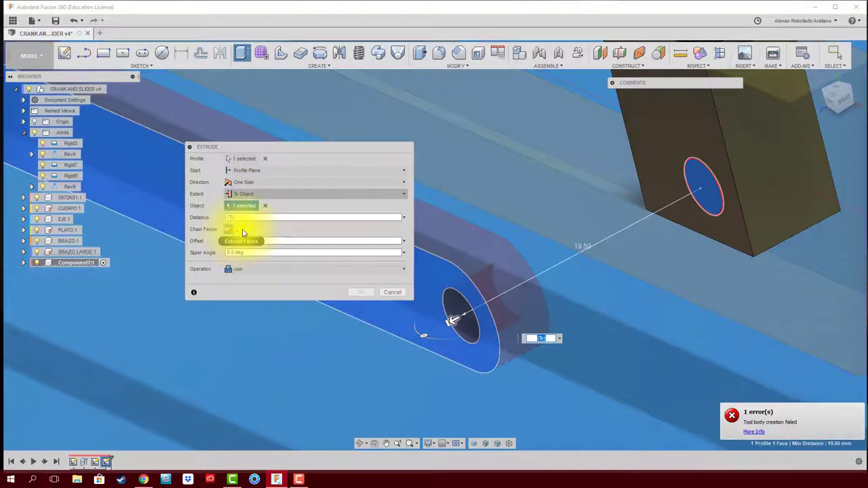
left_click(360, 292)
middle_click_drag(358, 294, 605, 368, "shift")
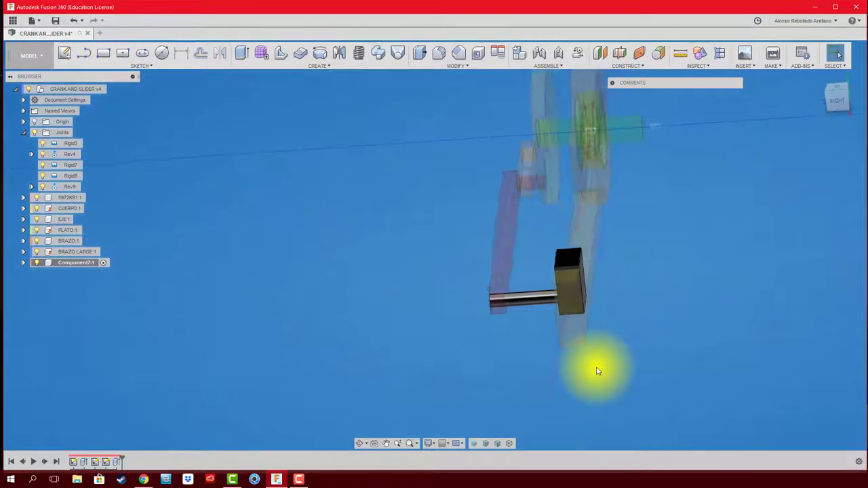
mouse_move(596, 371)
middle_mouse_down("shift")
mouse_move(480, 224)
mouse_move(487, 217)
middle_mouse_up("shift")
Give the slider block and rod a green appearance, then activate the root assembly
key("a")
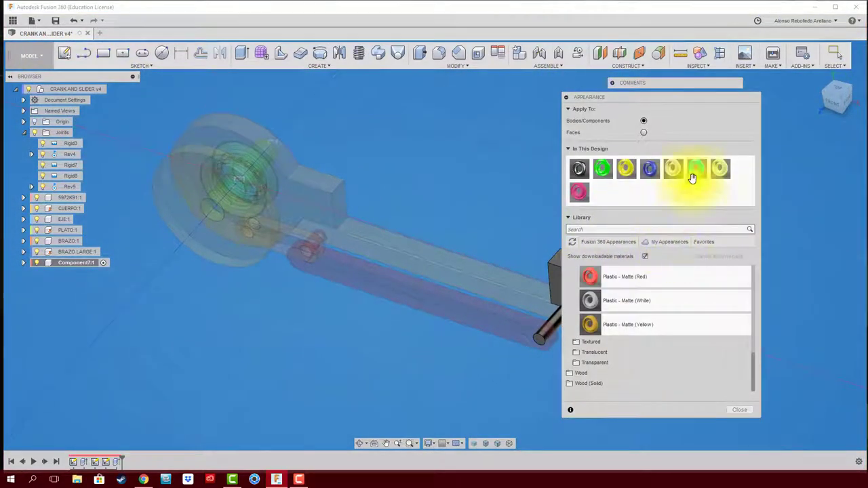
left_click_drag(694, 169, 560, 281)
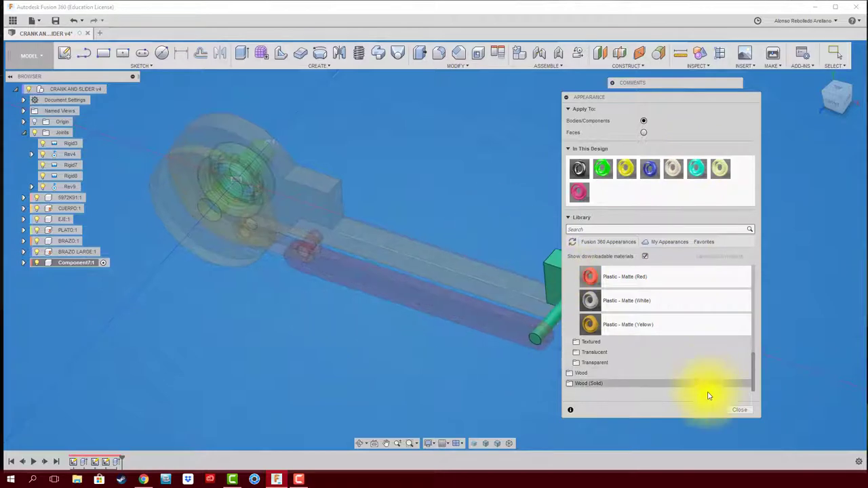
left_click(737, 411)
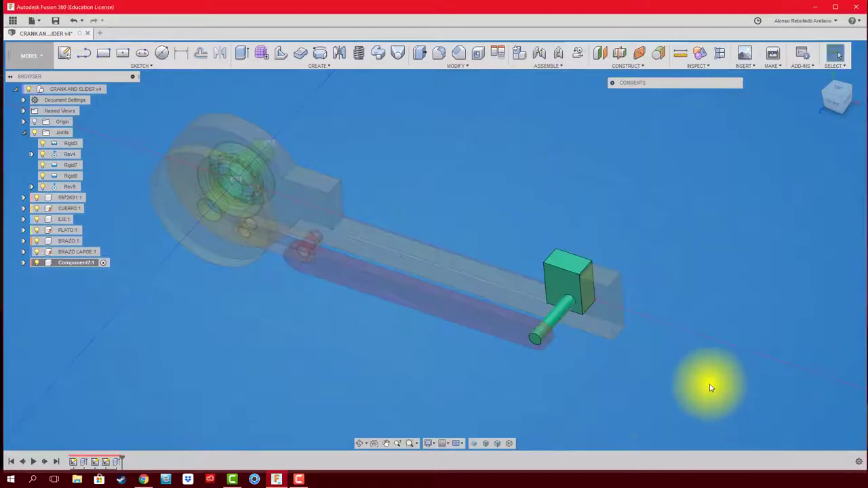
left_click(113, 90)
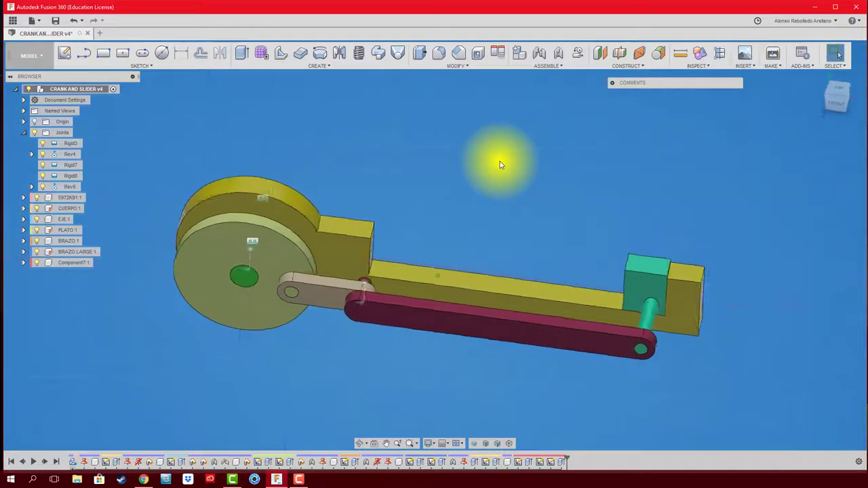
scroll(540, 358, "up", 3)
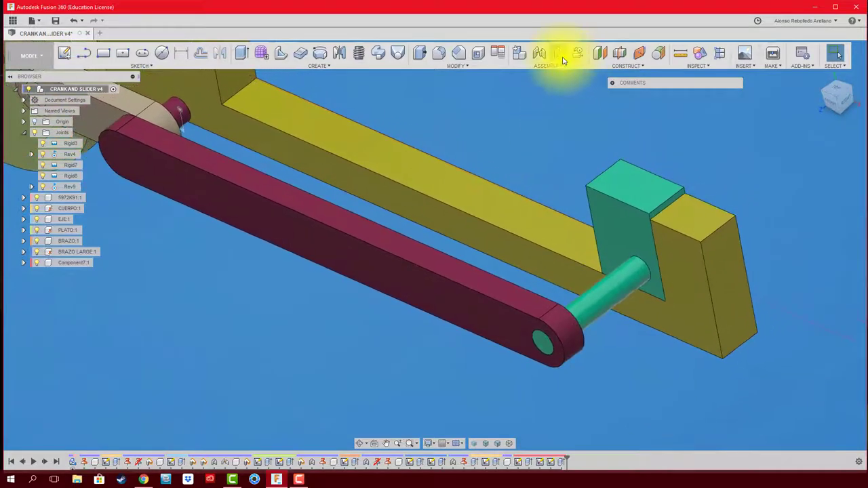
Pin the green slider to the red arm's pin hole with revolute as-built joint Rev10
left_click(560, 57)
left_click(581, 314)
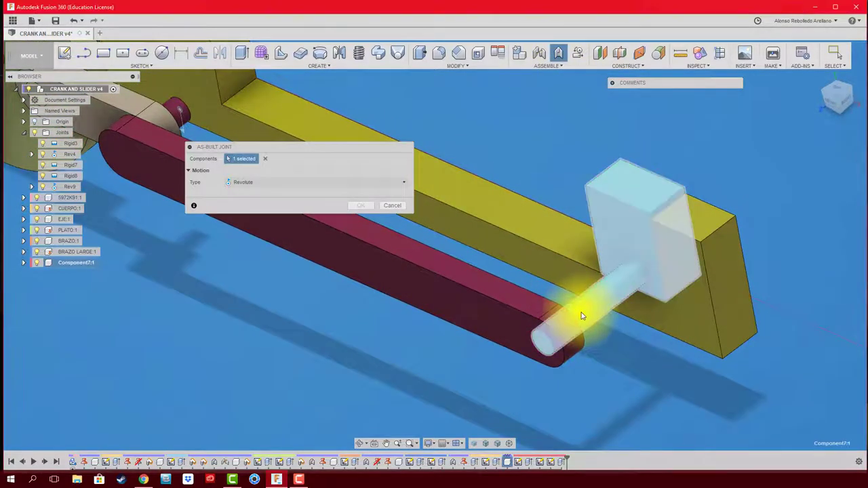
left_click(523, 330)
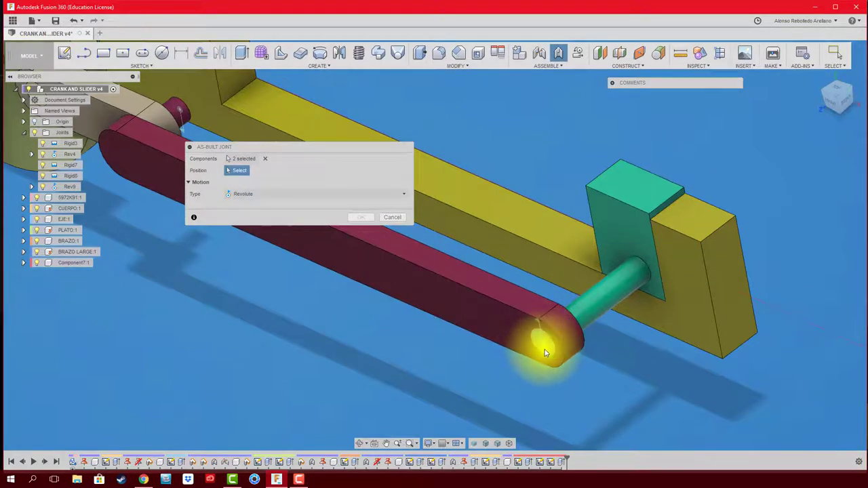
scroll(545, 349, "up", 3)
scroll(546, 332, "up", 2)
left_click(542, 332)
scroll(422, 368, "down", 2)
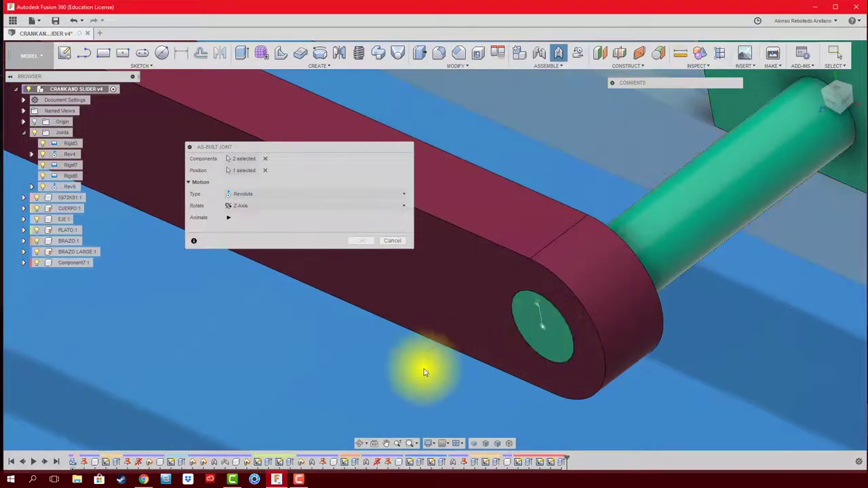
scroll(411, 372, "down", 2)
scroll(403, 354, "down", 2)
left_click(363, 242)
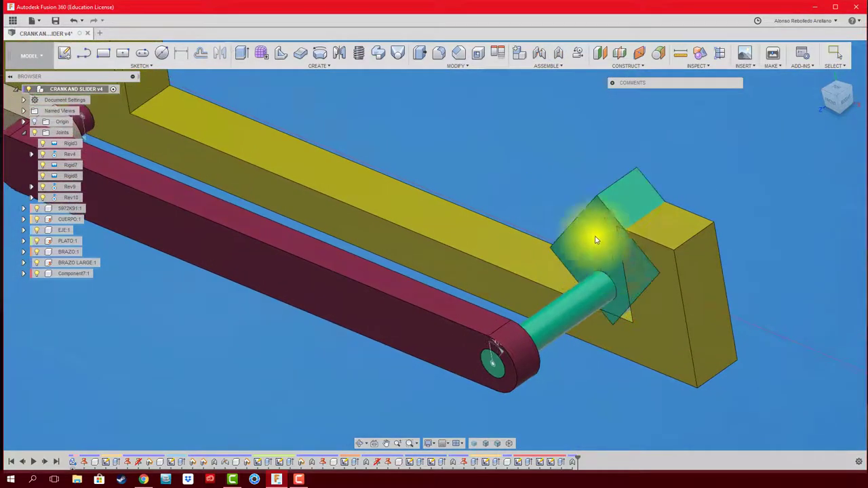
scroll(543, 285, "down", 2)
Swing the red BRAZO LARGE arm to test the linkage
scroll(474, 319, "down", 3)
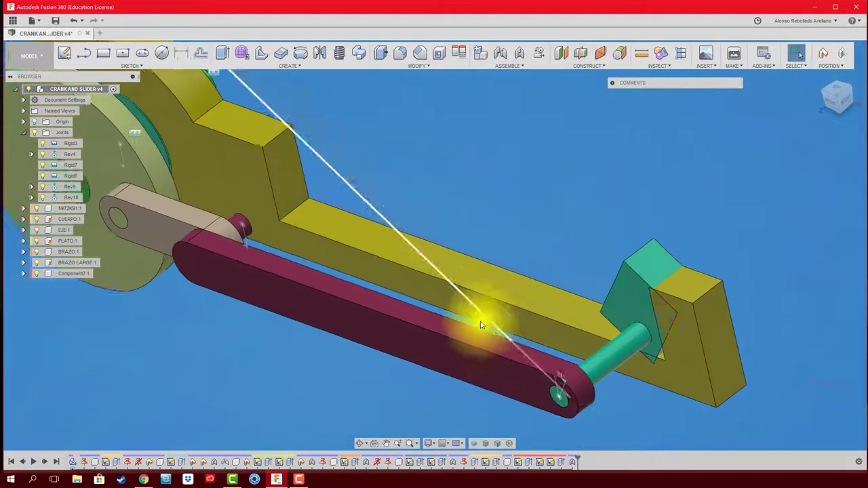
scroll(300, 359, "down", 2)
scroll(316, 356, "up", 1)
scroll(310, 353, "up", 1)
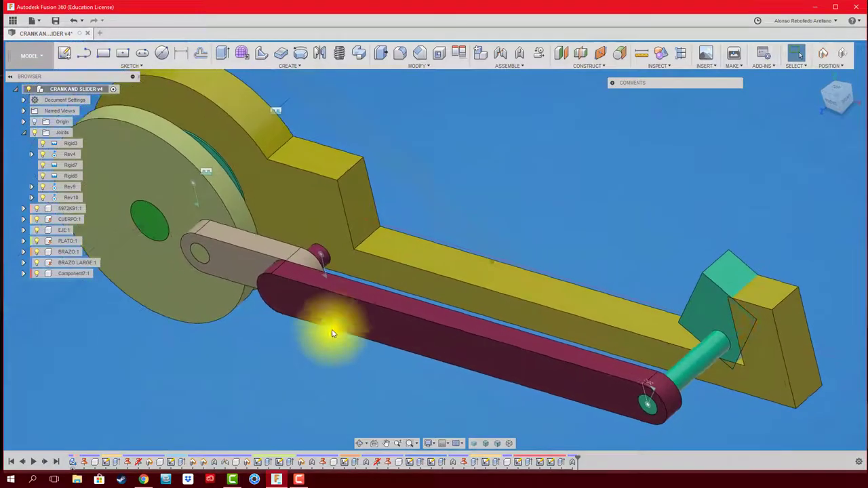
left_click(349, 310)
right_click(70, 262)
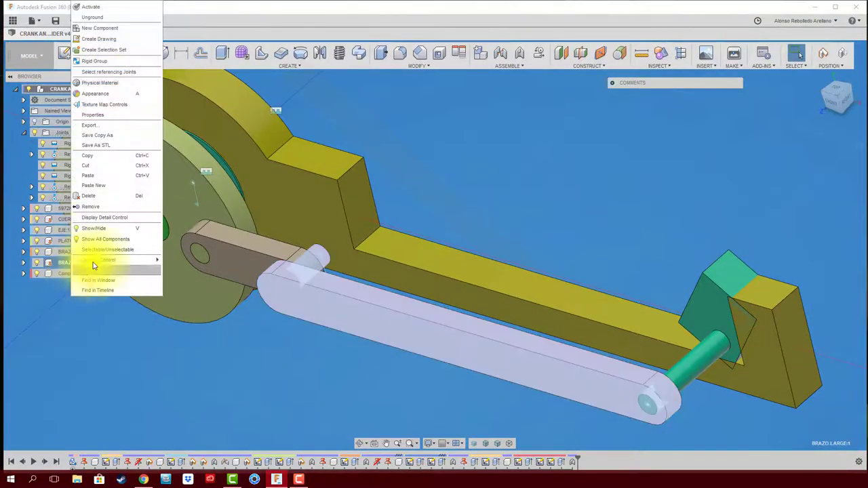
key("Escape")
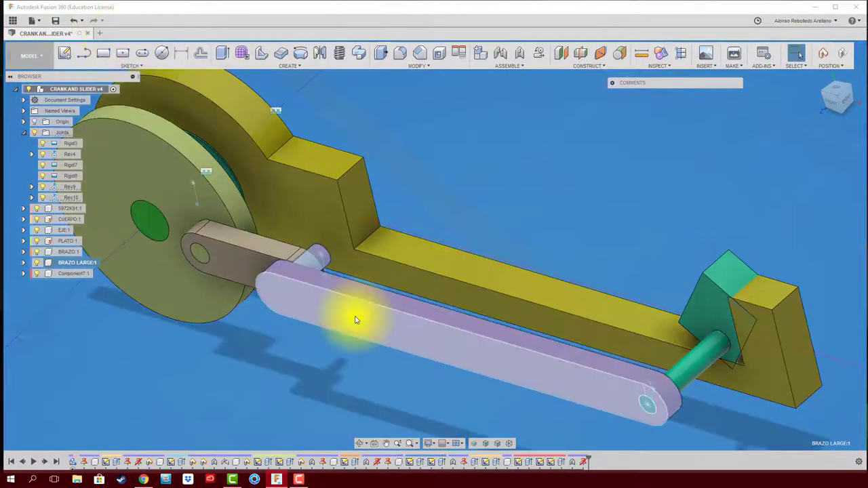
mouse_move(354, 319)
left_mouse_down()
mouse_move(357, 301)
mouse_move(368, 330)
mouse_move(369, 309)
mouse_move(331, 310)
mouse_move(311, 253)
left_mouse_up()
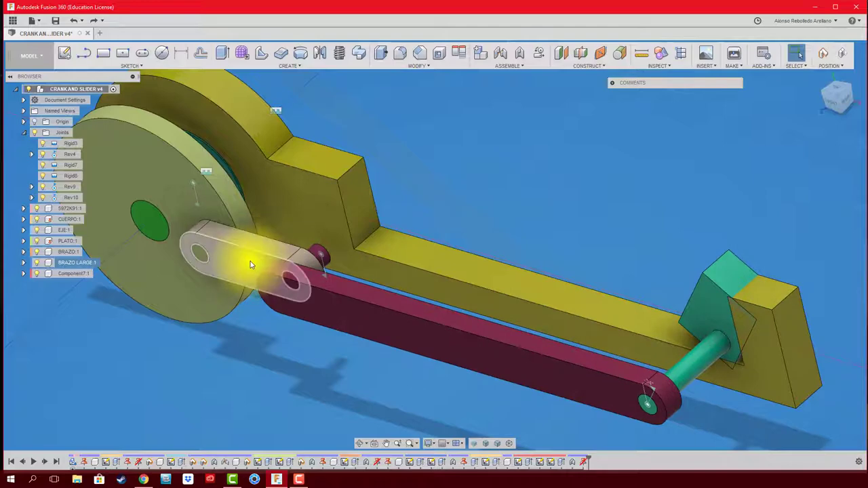
Turn the PLATO crank disc to drive the rod and slider
right_click(65, 242)
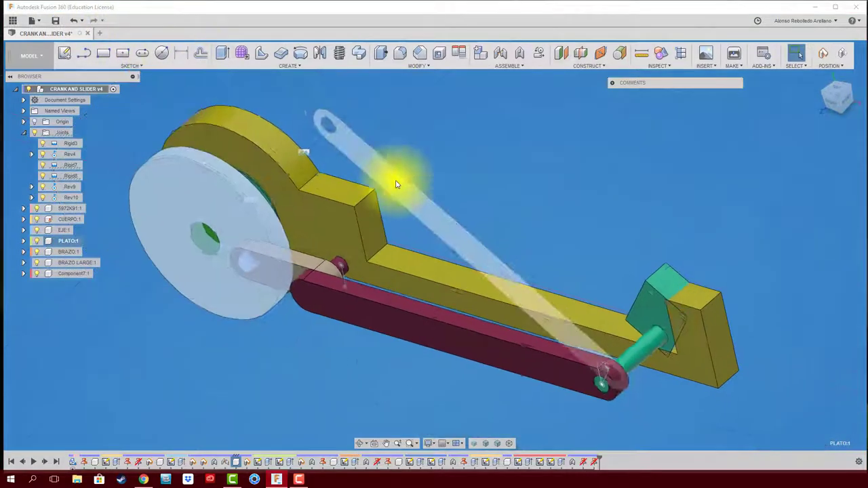
middle_click_drag(397, 184, 293, 291, "shift")
left_click_drag(293, 291, 363, 257)
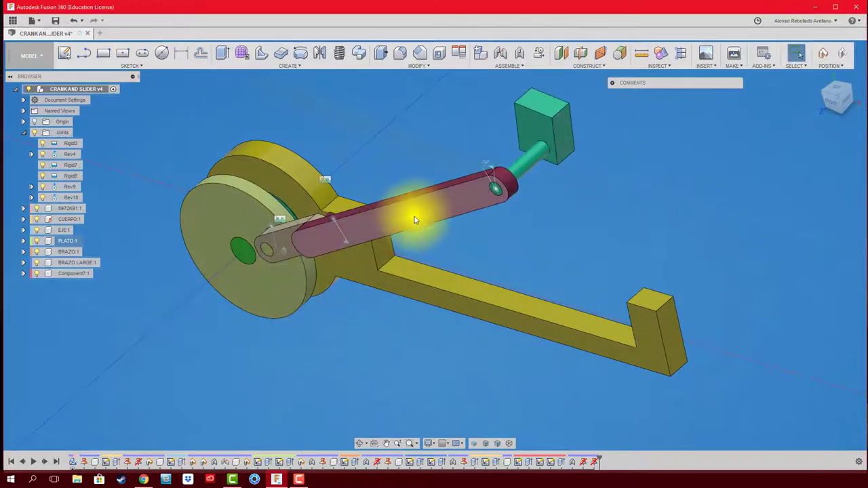
mouse_move(415, 219)
left_mouse_down()
mouse_move(265, 203)
mouse_move(452, 186)
mouse_move(428, 116)
left_mouse_up()
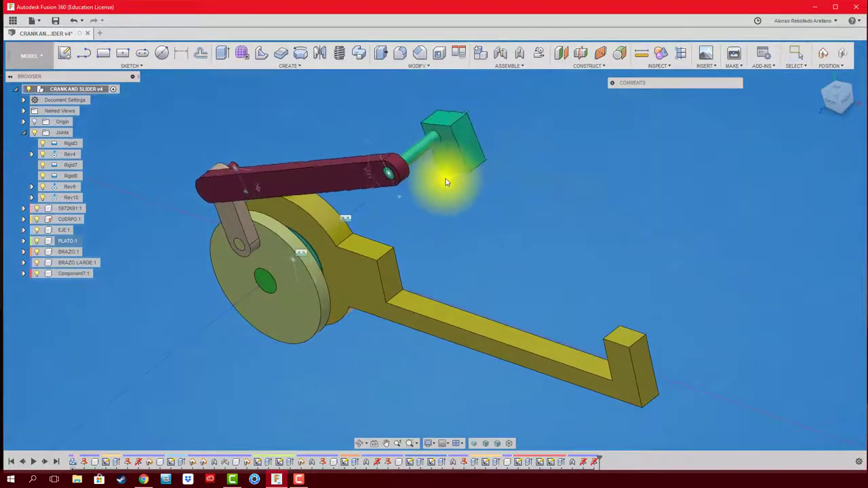
mouse_move(446, 179)
left_mouse_down()
mouse_move(494, 142)
mouse_move(535, 175)
left_mouse_up()
mouse_move(481, 171)
left_mouse_down()
mouse_move(465, 214)
mouse_move(492, 169)
mouse_move(474, 170)
mouse_move(450, 135)
mouse_move(458, 150)
left_mouse_up()
Drag the green slider block off the yellow base and start a new joint
left_click(582, 179)
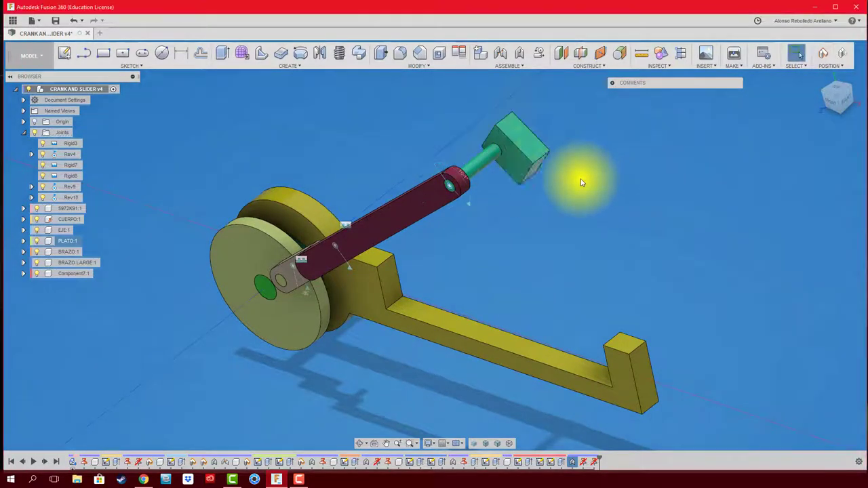
mouse_move(516, 138)
left_mouse_down()
mouse_move(512, 286)
mouse_move(580, 402)
mouse_move(603, 367)
mouse_move(599, 388)
mouse_move(551, 351)
mouse_move(461, 310)
mouse_move(544, 355)
mouse_move(523, 299)
left_mouse_up()
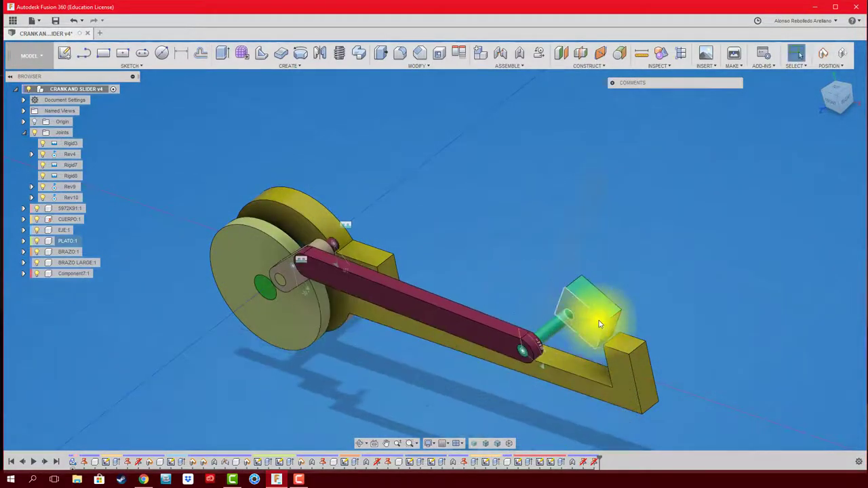
mouse_move(599, 325)
left_mouse_down()
mouse_move(576, 285)
mouse_move(629, 301)
left_mouse_up()
scroll(619, 275, "up", 3)
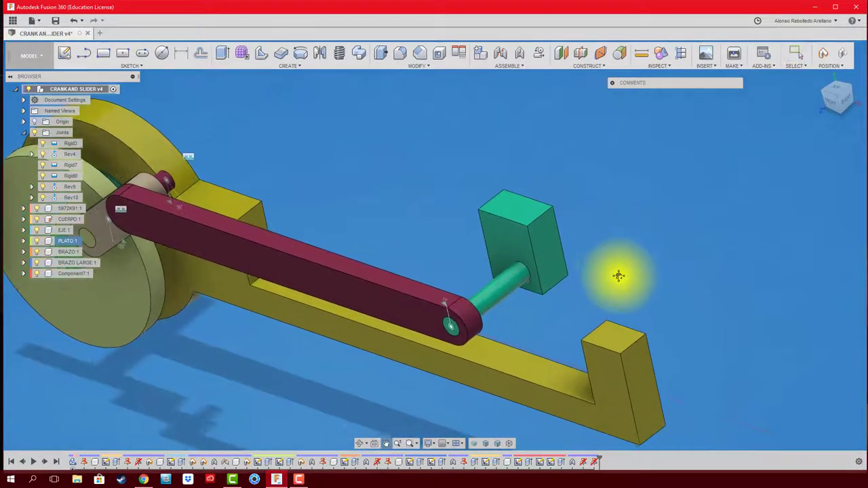
left_click(500, 57)
Join the green slider block to the yellow rail edge with slider joint Slider11
left_click(618, 242)
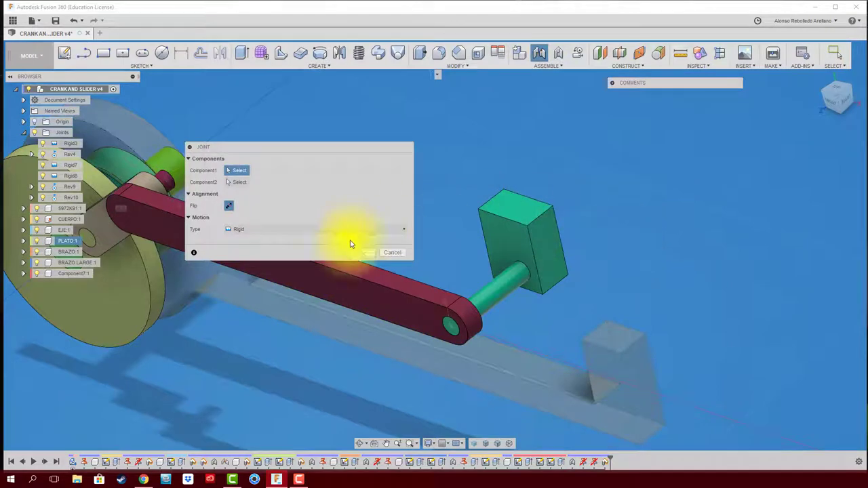
left_click(400, 232)
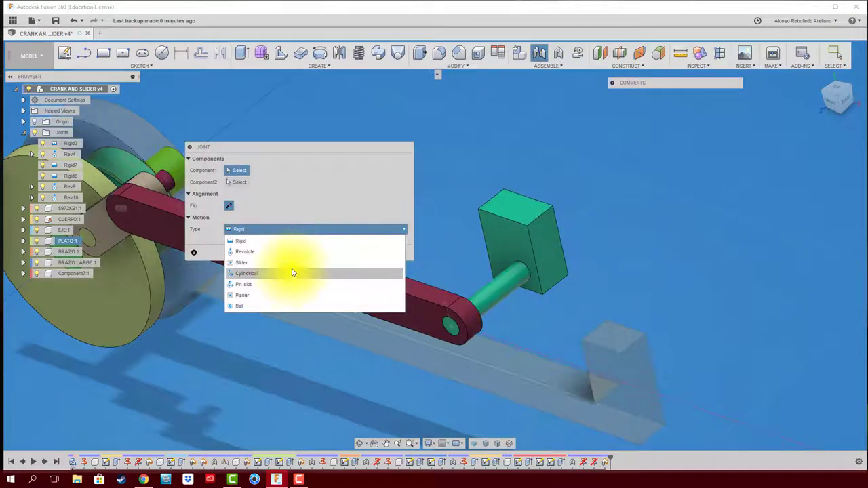
left_click(243, 263)
scroll(533, 298, "up", 3)
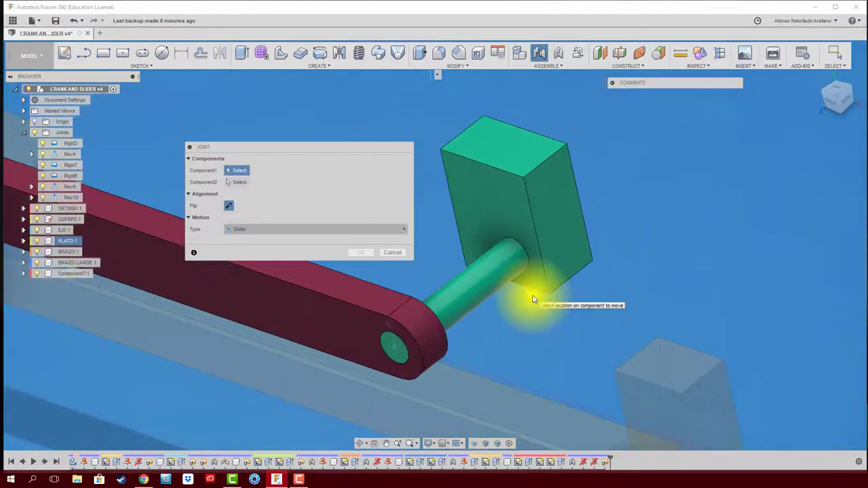
scroll(533, 298, "up", 3)
middle_click_drag(533, 298, 453, 367, "shift")
left_click(491, 324)
left_click(451, 382)
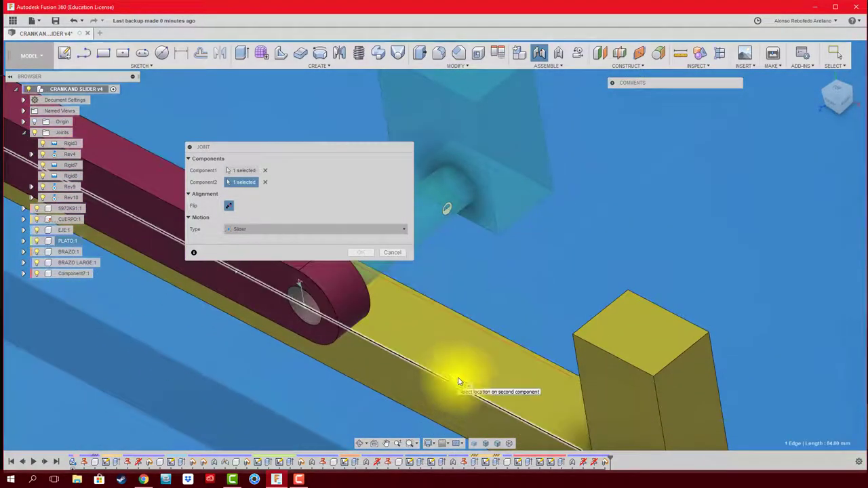
mouse_move(451, 363)
middle_mouse_down("shift")
mouse_move(484, 359)
mouse_move(419, 305)
middle_mouse_up("shift")
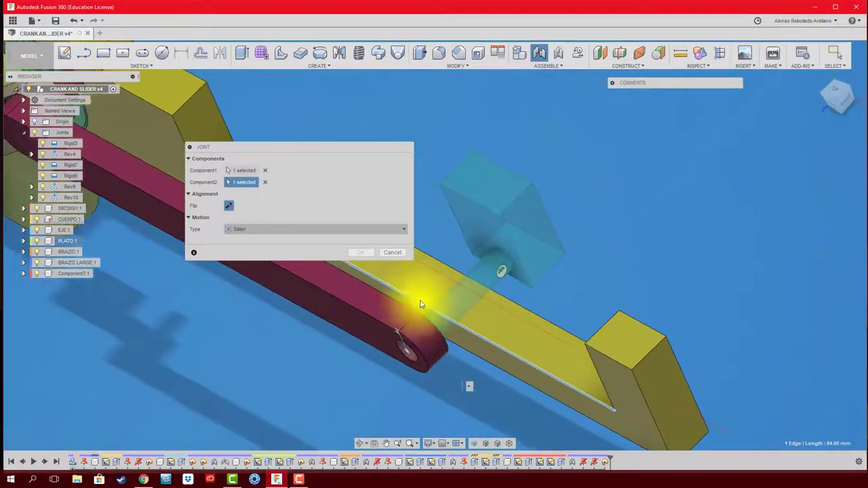
left_click(406, 297)
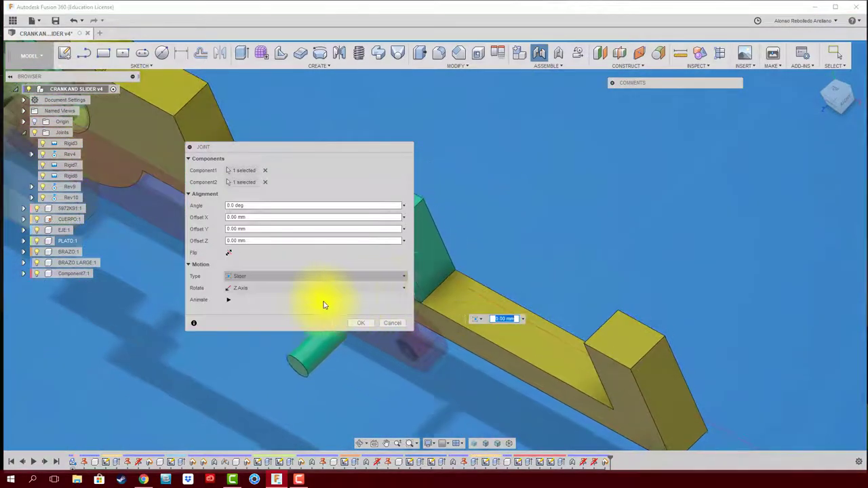
left_click(363, 324)
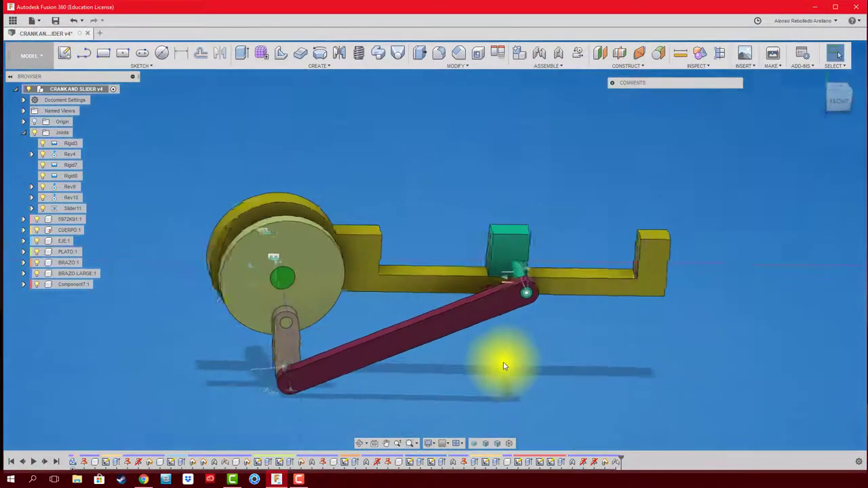
Drag the crank so the green block travels along the rail, checking it from the front
mouse_move(393, 303)
left_mouse_down()
mouse_move(345, 328)
mouse_move(350, 293)
mouse_move(409, 317)
mouse_move(377, 339)
mouse_move(339, 333)
mouse_move(325, 309)
mouse_move(333, 271)
left_mouse_up()
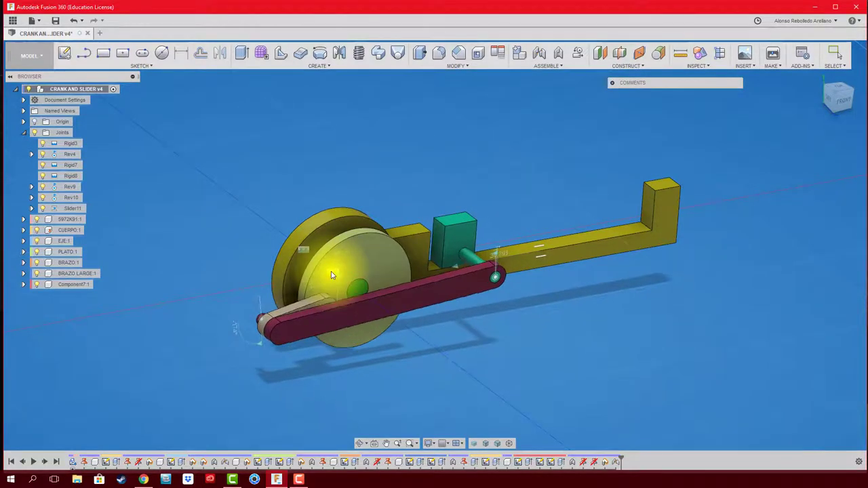
left_click(842, 107)
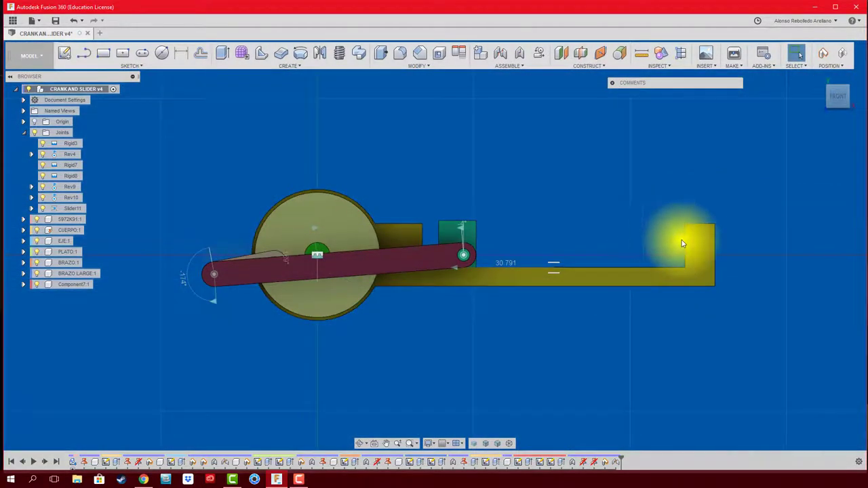
scroll(406, 271, "up", 3)
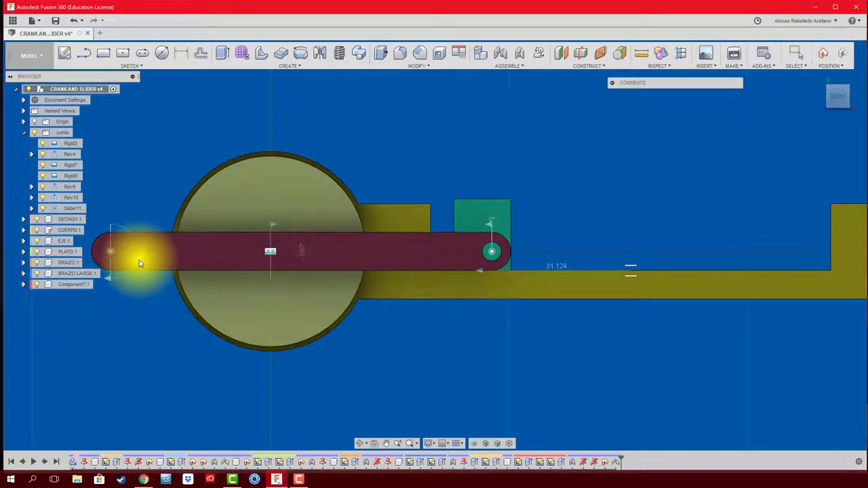
mouse_move(490, 301)
middle_mouse_down("shift")
mouse_move(465, 350)
mouse_move(608, 301)
mouse_move(583, 276)
mouse_move(465, 261)
mouse_move(470, 251)
mouse_move(404, 256)
middle_mouse_up("shift")
Make the CUERPO:1 base component the one being edited
left_click(320, 200)
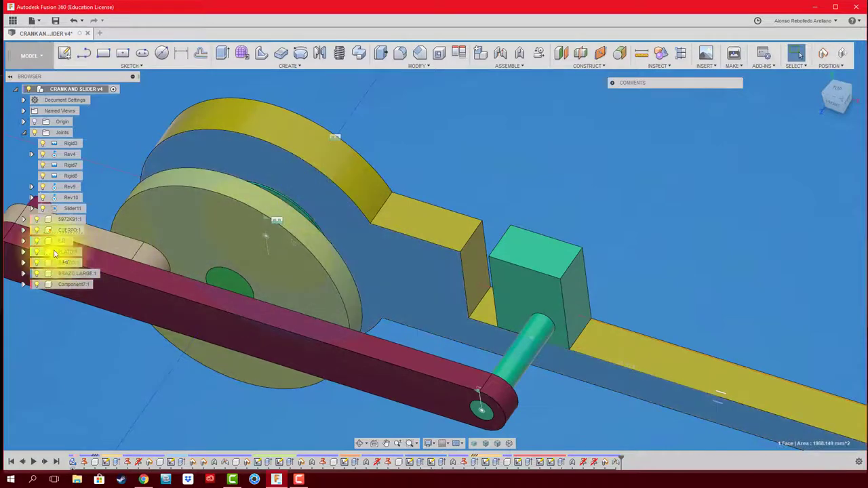
left_click(24, 132)
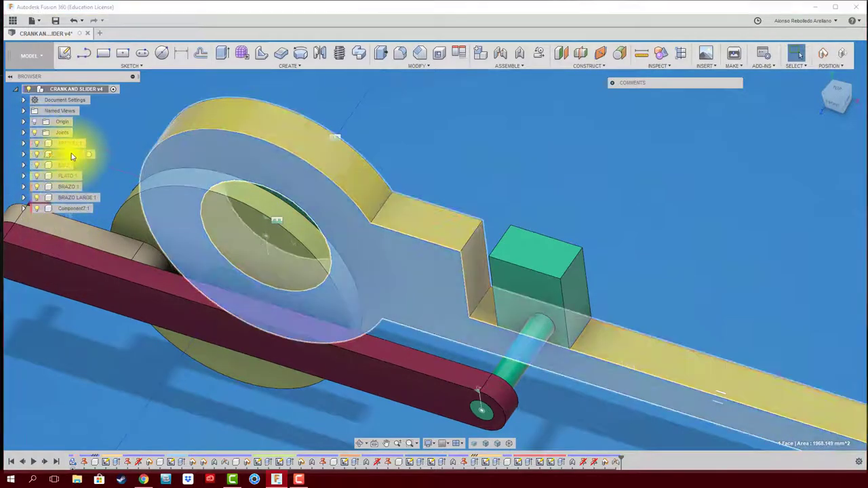
right_click(72, 157)
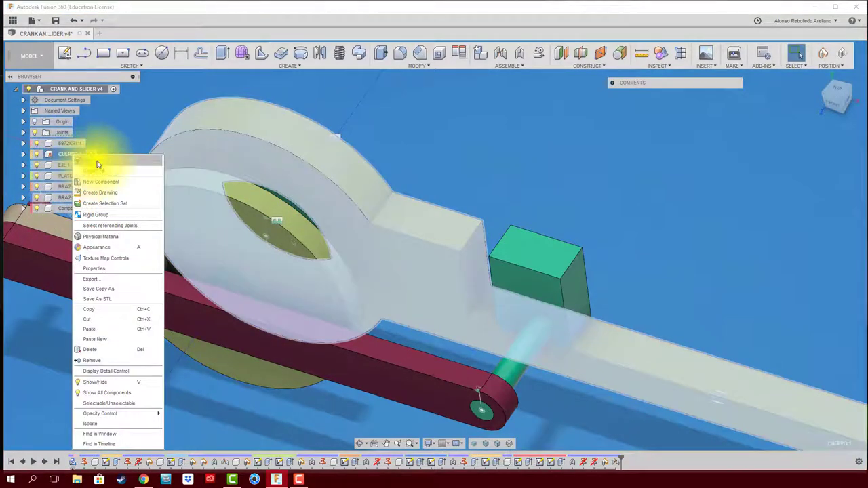
left_click(97, 164)
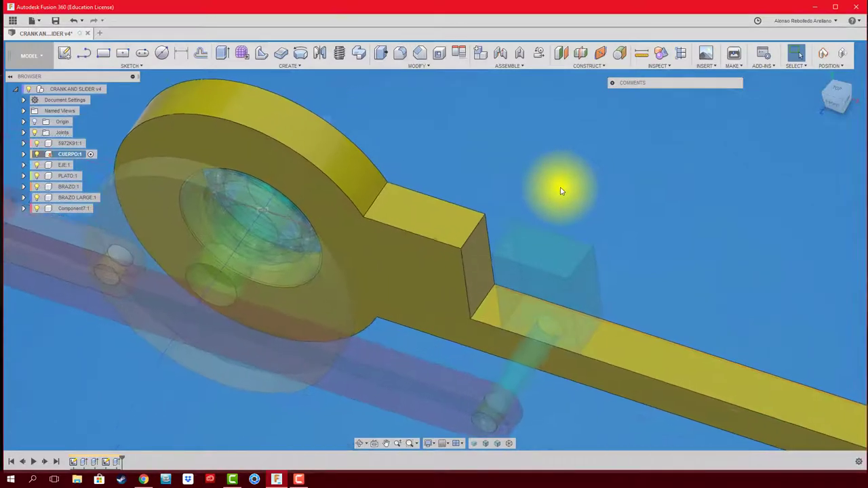
Cut through the yellow base with an All-extent extrusion from the raised section's end face
left_click(222, 54)
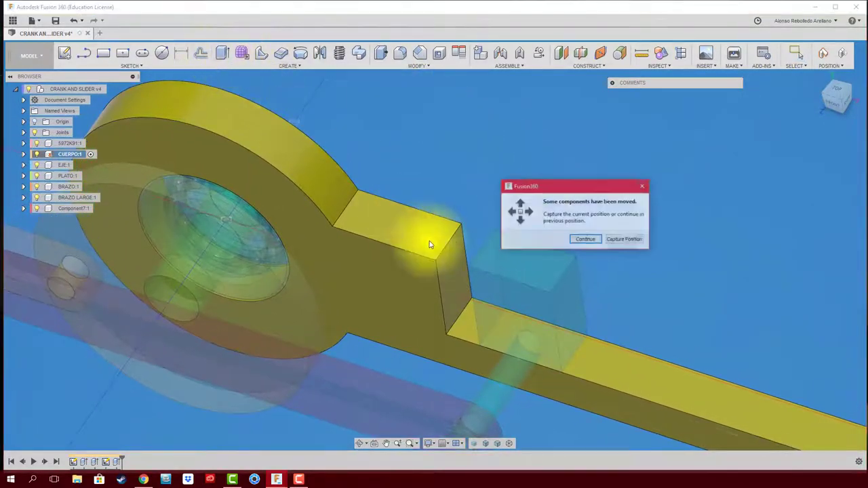
left_click(627, 243)
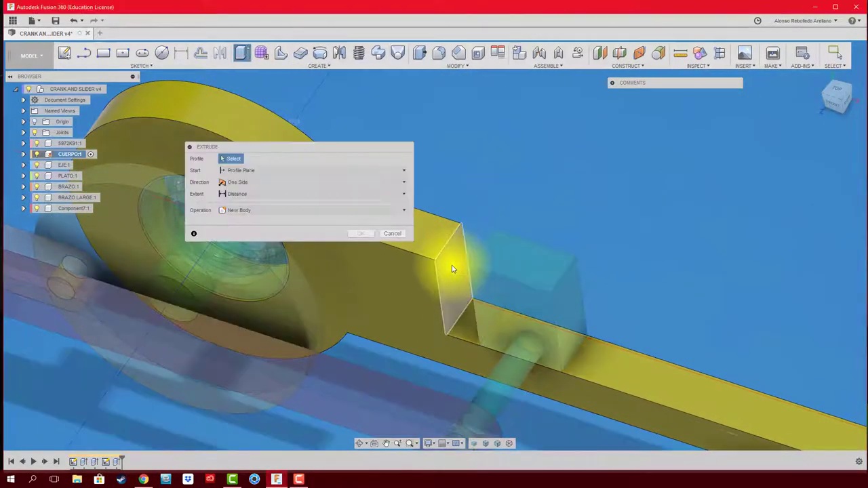
left_click(454, 269)
left_click_drag(466, 266, 477, 267)
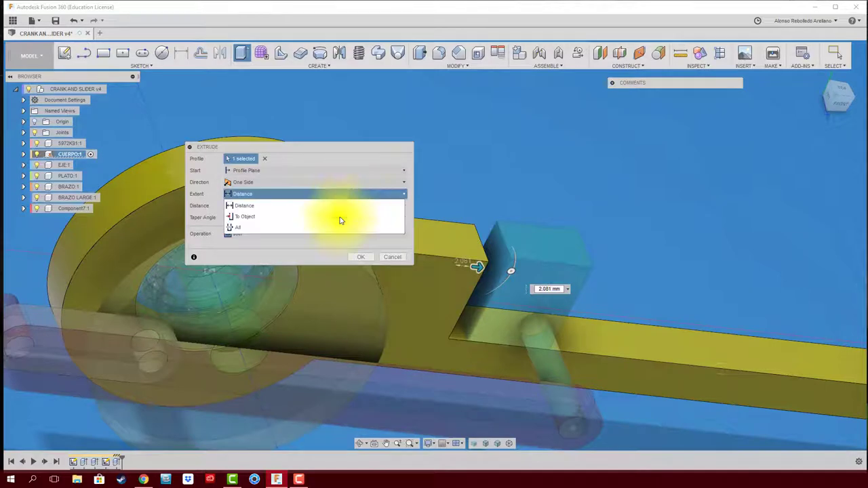
left_click(332, 229)
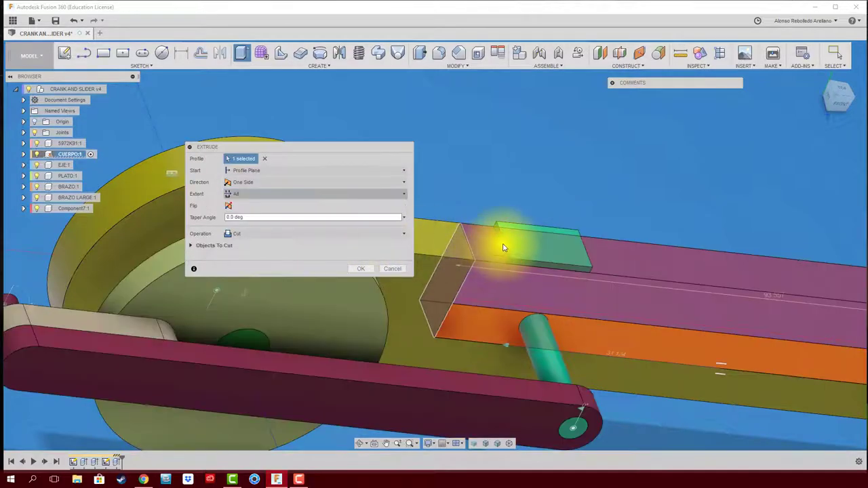
mouse_move(500, 242)
middle_mouse_down("shift")
mouse_move(848, 319)
mouse_move(655, 329)
mouse_move(606, 302)
middle_mouse_up("shift")
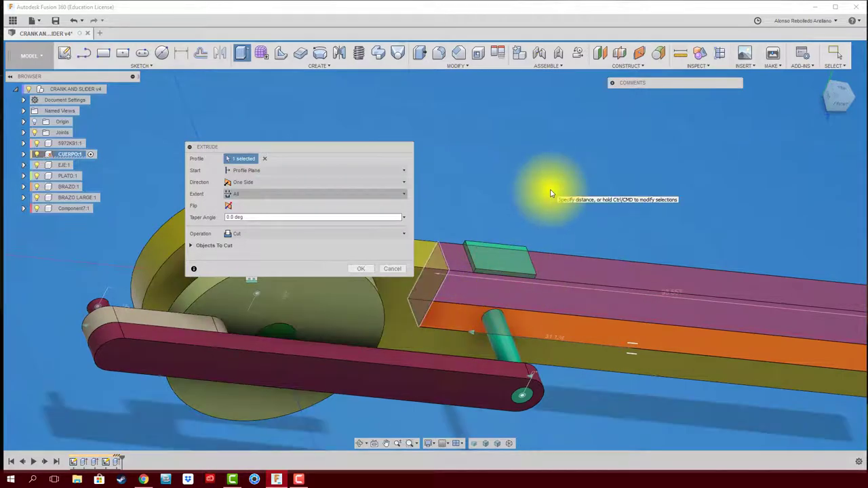
left_click(360, 269)
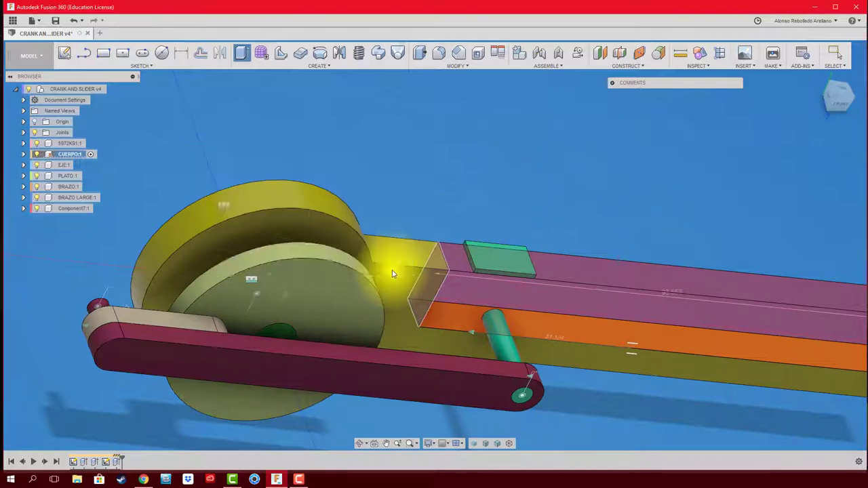
middle_click_drag(485, 223, 650, 80, "shift")
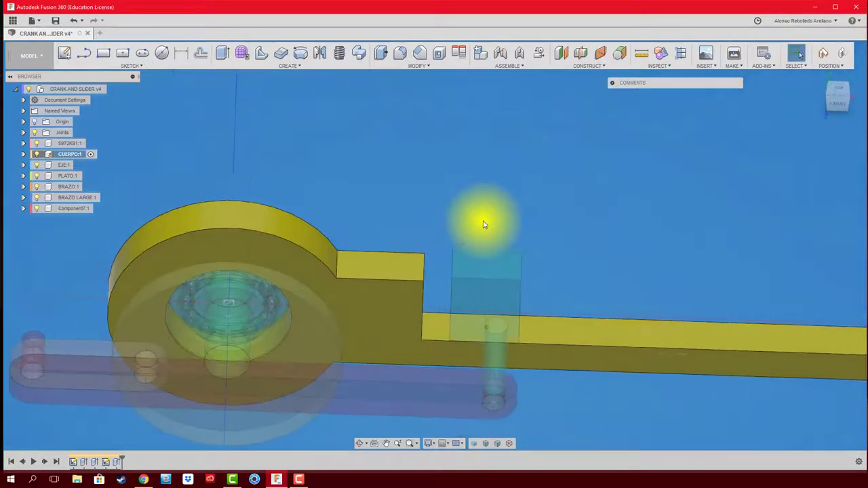
Measure the 4.977 mm gap between the raised section and the slider block
left_click(642, 54)
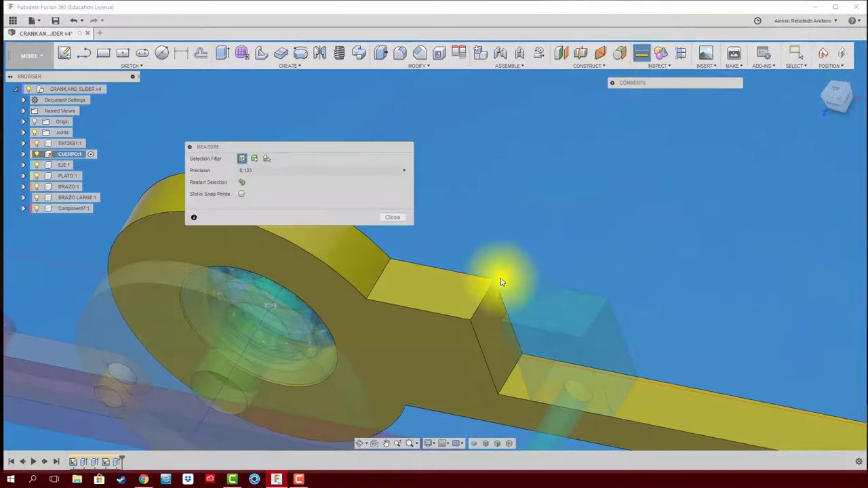
left_click(500, 302)
left_click(518, 302)
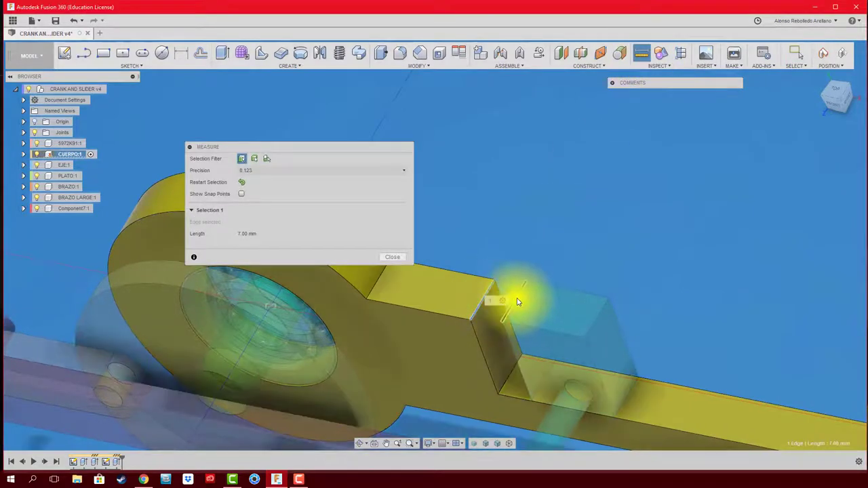
scroll(547, 254, "up", 2)
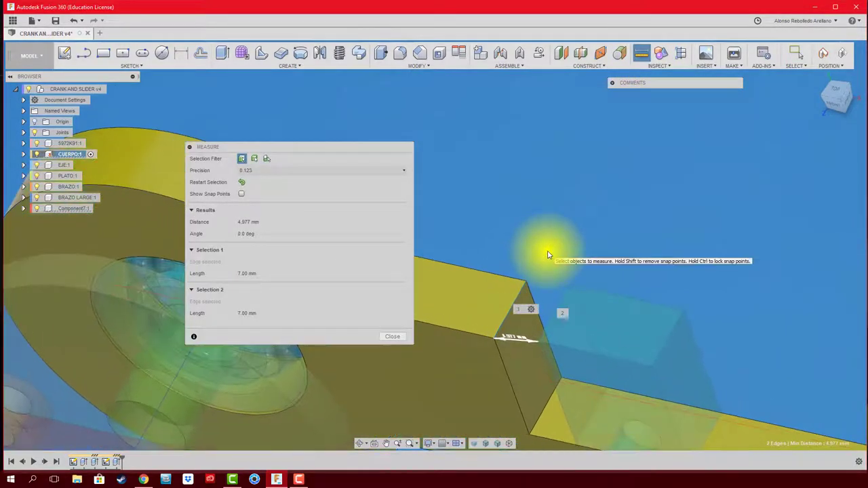
scroll(548, 255, "down", 2)
left_click(389, 336)
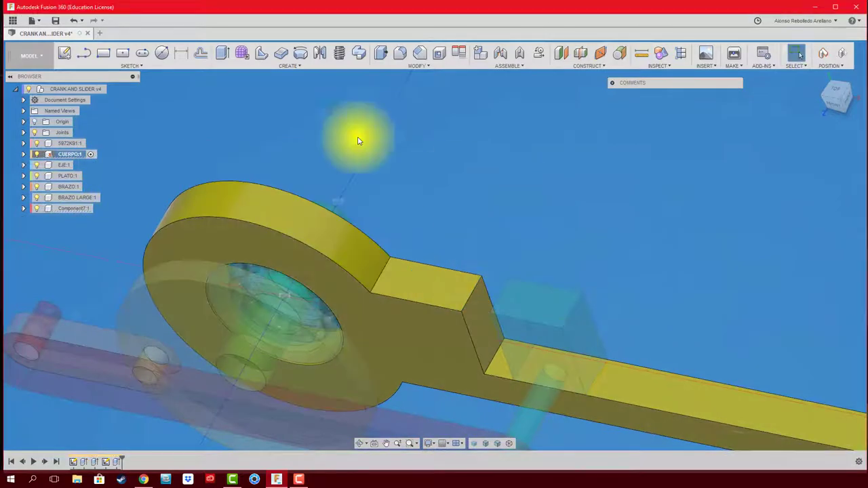
Extrude the raised section's end face 4.9 mm as a Join
left_click(224, 57)
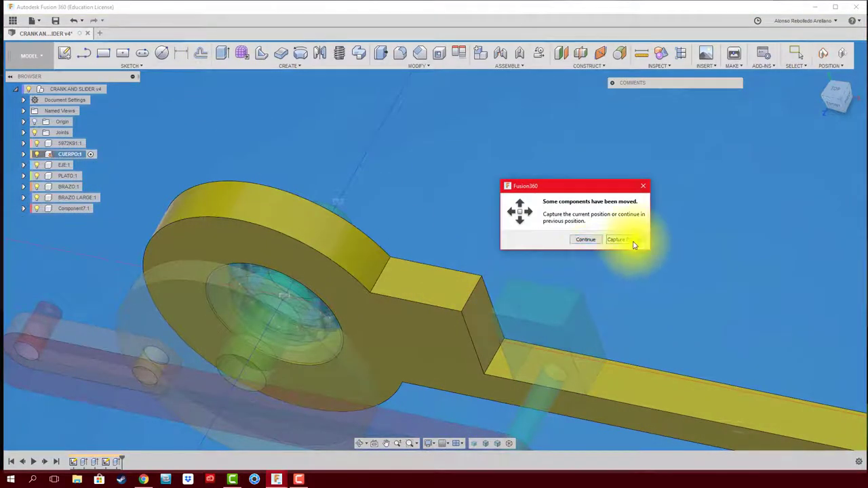
left_click(634, 245)
left_click(478, 304)
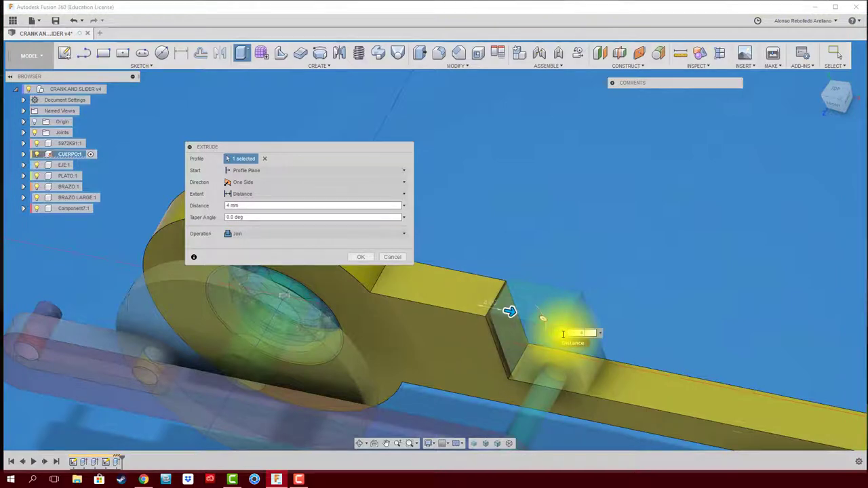
type("4.9")
scroll(563, 334, "up", 3)
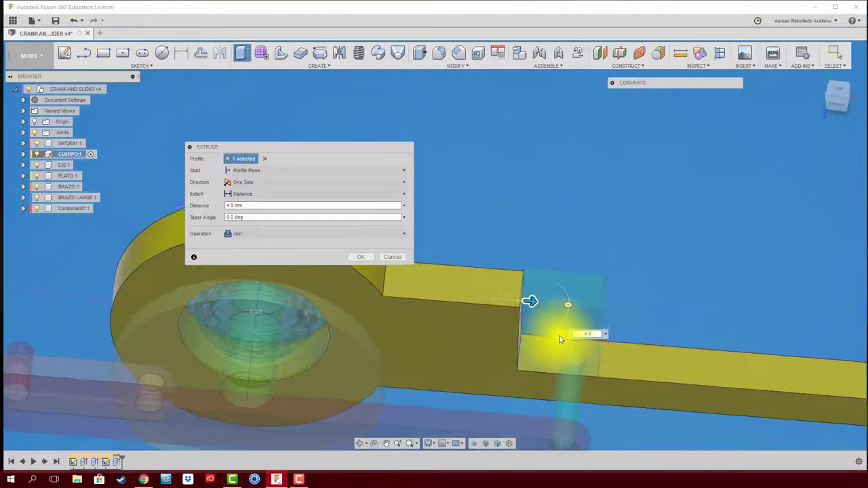
scroll(549, 348, "up", 2)
scroll(548, 348, "up", 2)
scroll(536, 339, "up", 2)
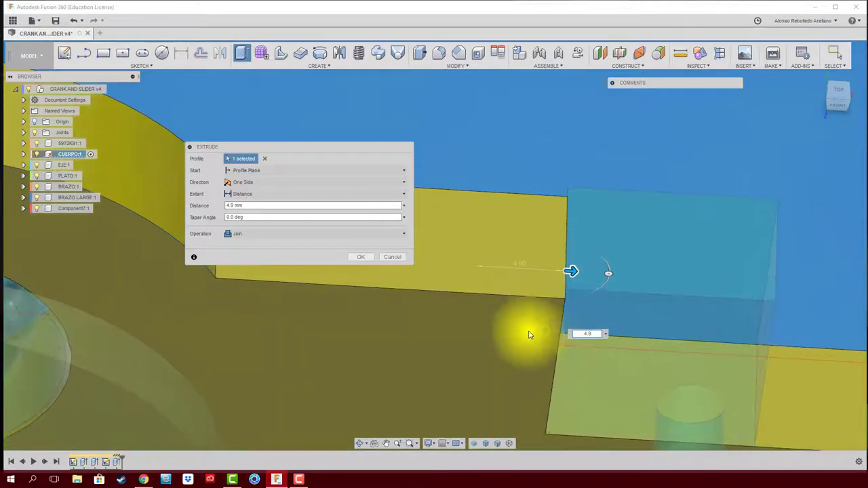
left_click(353, 257)
scroll(396, 254, "down", 5)
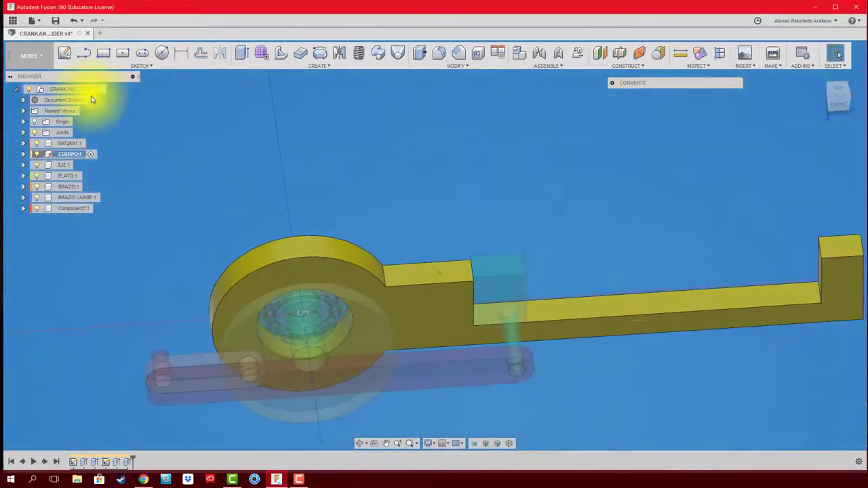
Activate the root assembly and turn the crank to test the mechanism
left_click(112, 89)
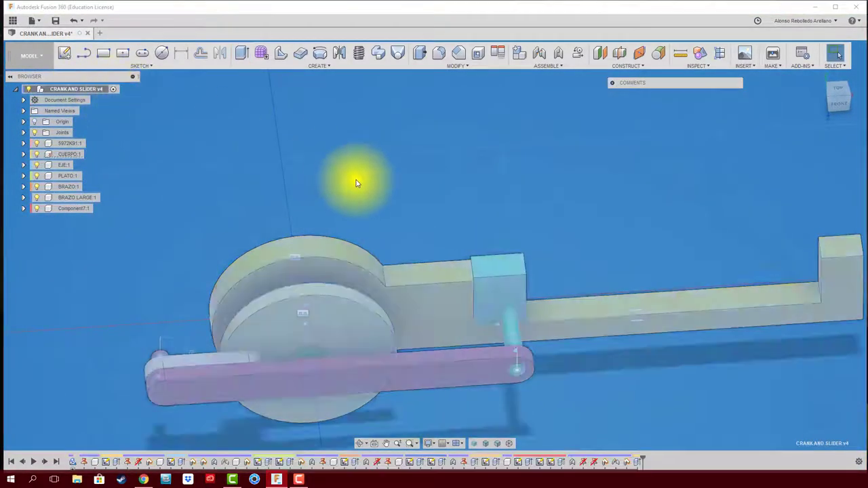
middle_click_drag(332, 272, 293, 373, "shift")
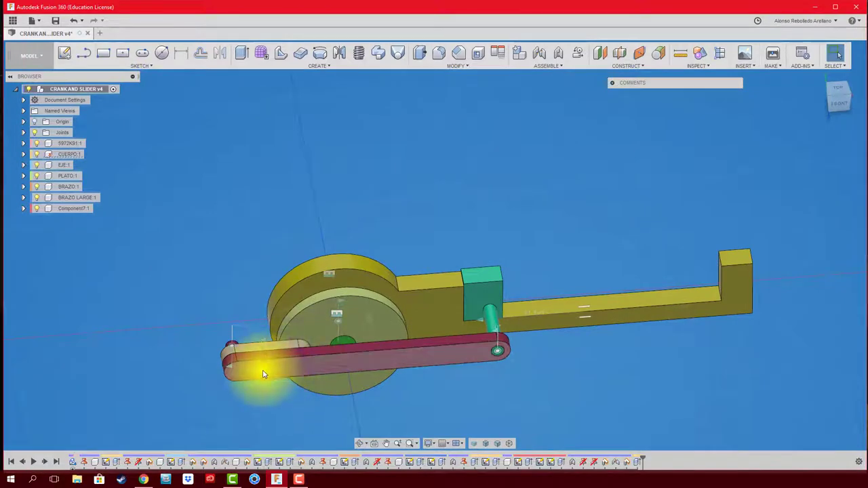
mouse_move(263, 374)
left_mouse_down()
mouse_move(295, 394)
mouse_move(461, 400)
mouse_move(522, 356)
mouse_move(529, 324)
mouse_move(345, 310)
mouse_move(300, 354)
mouse_move(312, 396)
mouse_move(430, 413)
mouse_move(394, 271)
mouse_move(564, 273)
mouse_move(574, 325)
mouse_move(600, 353)
left_mouse_up()
mouse_move(601, 353)
middle_mouse_down("shift")
mouse_move(565, 397)
mouse_move(460, 388)
mouse_move(469, 359)
mouse_move(493, 358)
middle_mouse_up("shift")
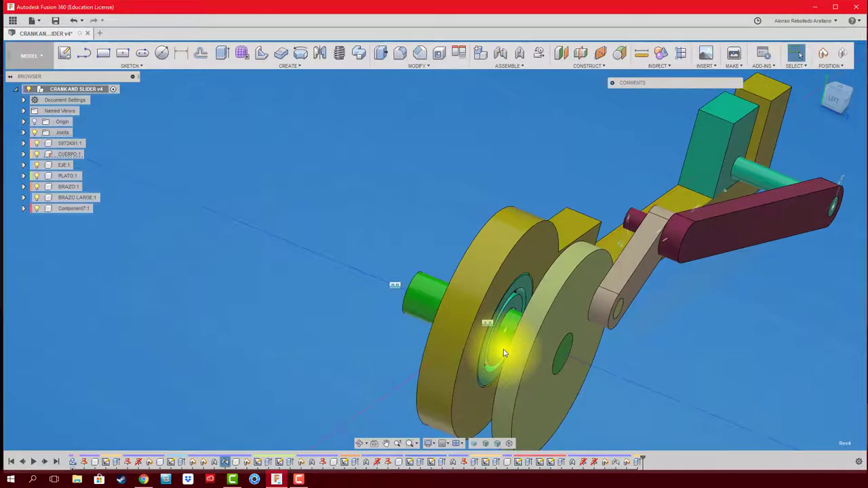
mouse_move(518, 246)
middle_mouse_down("shift")
mouse_move(397, 255)
mouse_move(613, 271)
mouse_move(654, 248)
middle_mouse_up("shift")
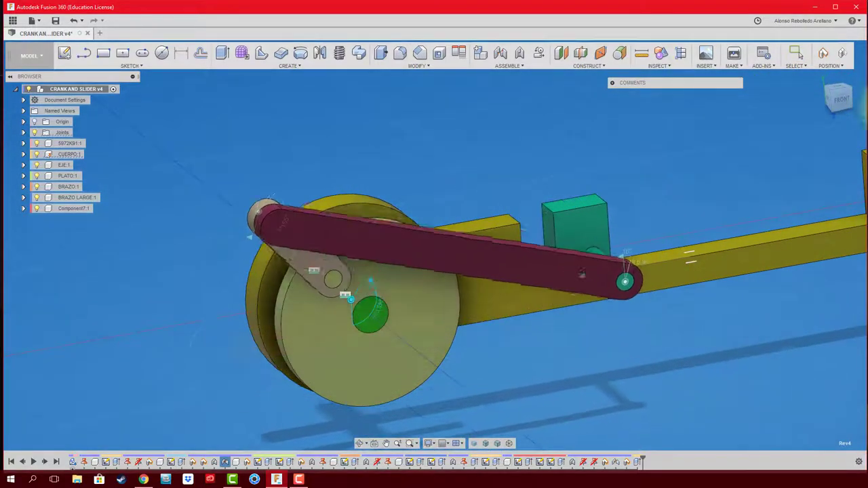
Check the motion from the front, then turn the crank in 3D and select Component7:1
left_click(838, 99)
scroll(644, 208, "down", 2)
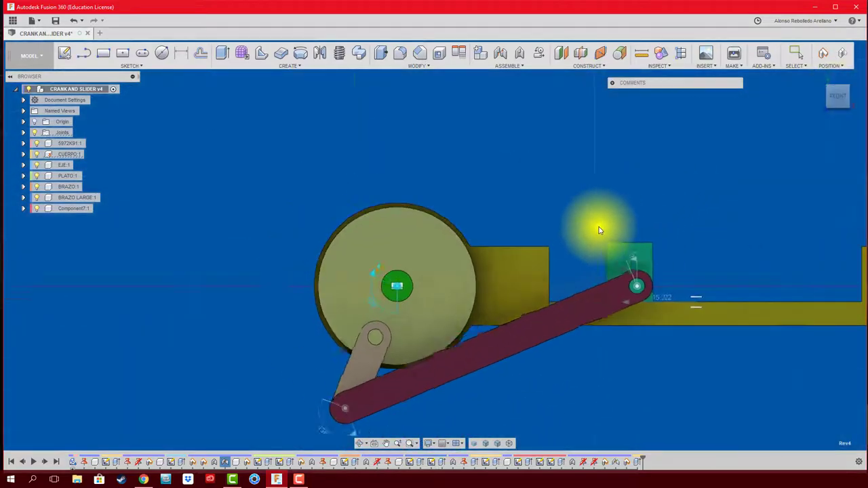
middle_click_drag(598, 227, 438, 201)
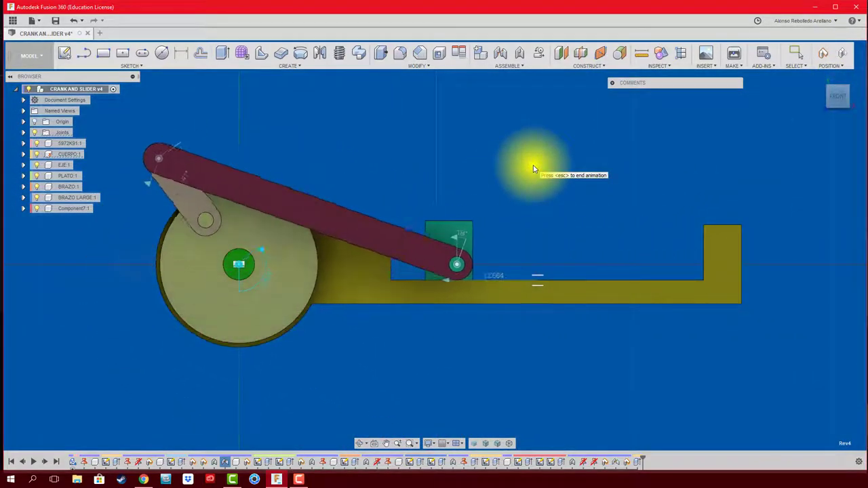
key("F6")
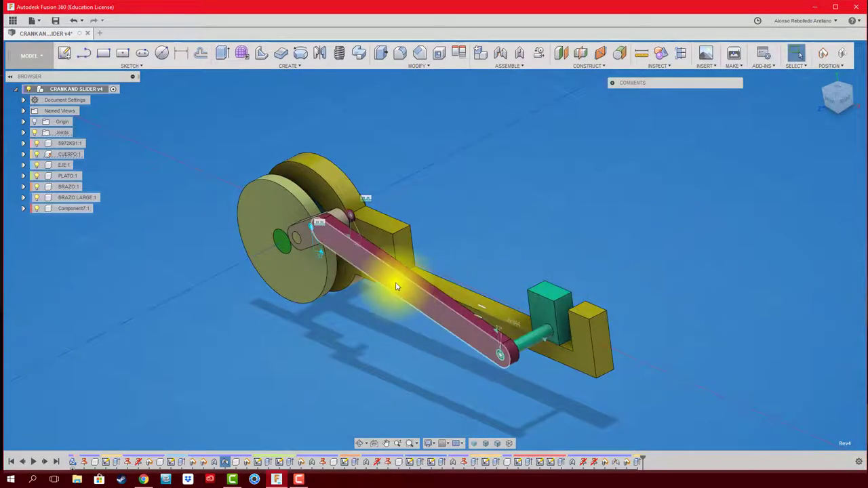
left_click_drag(396, 286, 305, 243)
scroll(509, 261, "up", 3)
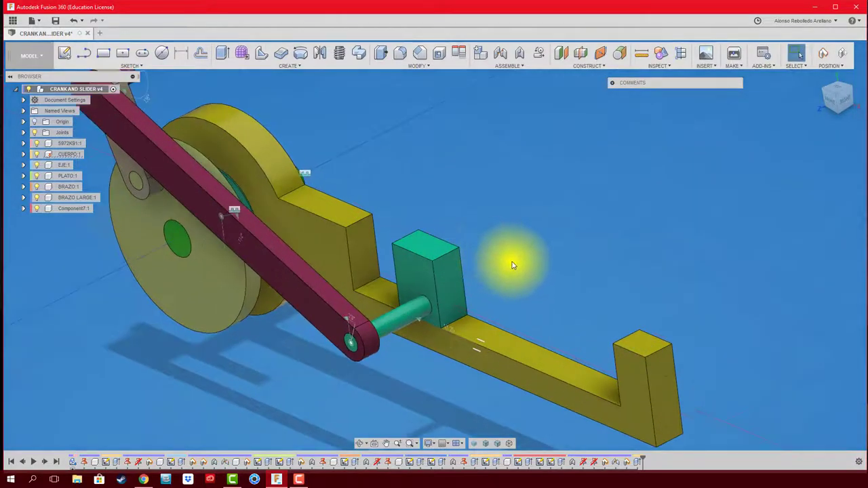
scroll(512, 264, "up", 2)
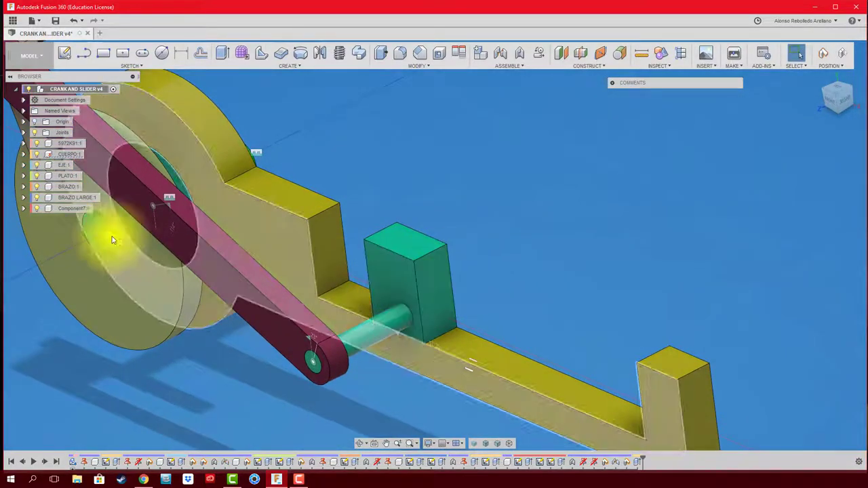
left_click(81, 211)
Rename Component7 to CABEZAL MOVIL and sketch a small circle on the slider block face
double_click(84, 209)
type("CABEZAL")
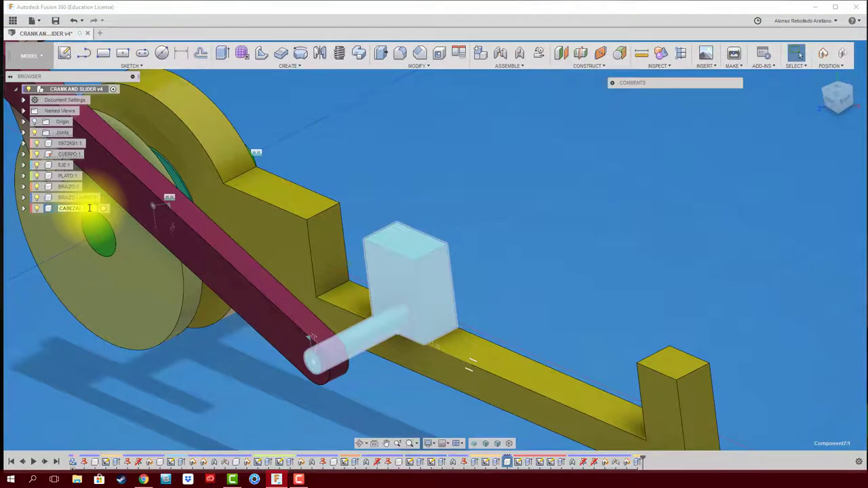
key("Return")
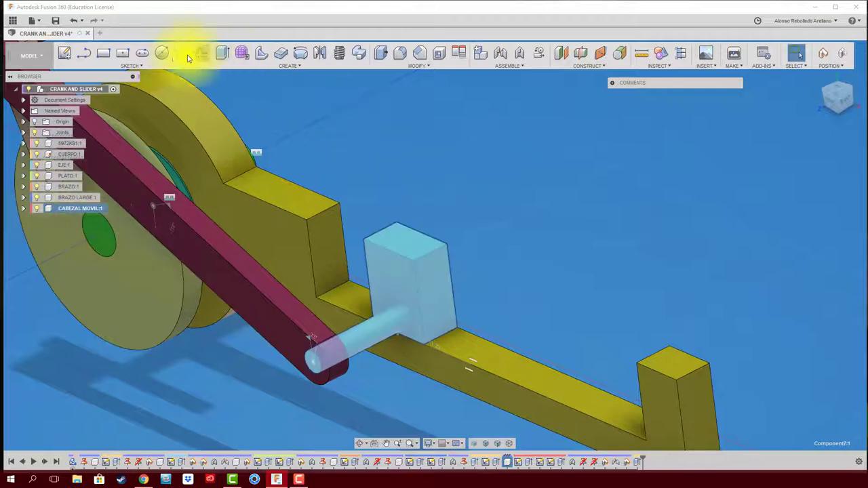
left_click(168, 55)
left_click(610, 241)
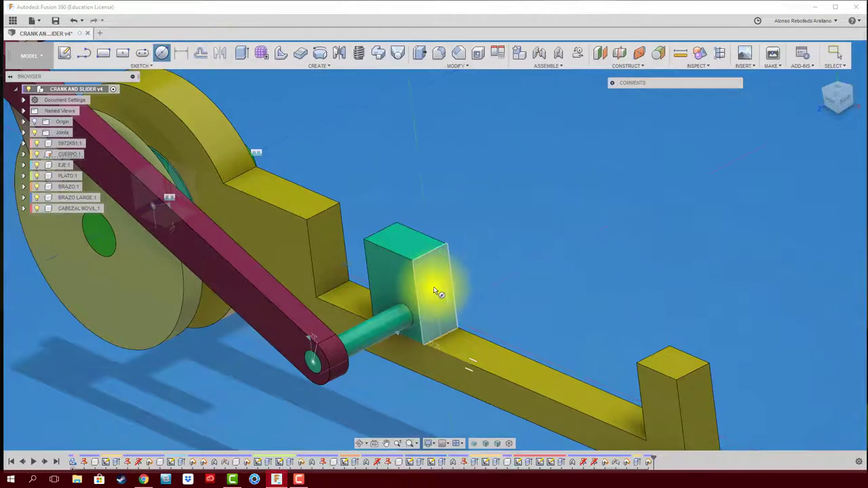
left_click(448, 285)
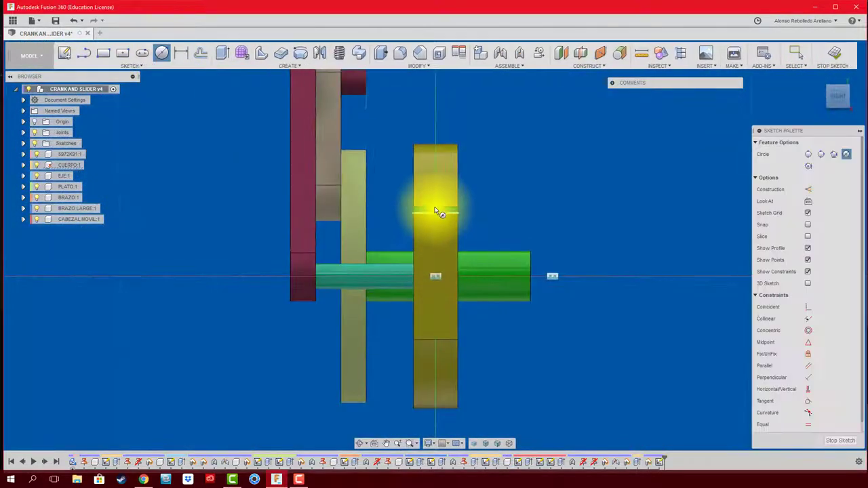
left_click(807, 236)
scroll(451, 276, "up", 2)
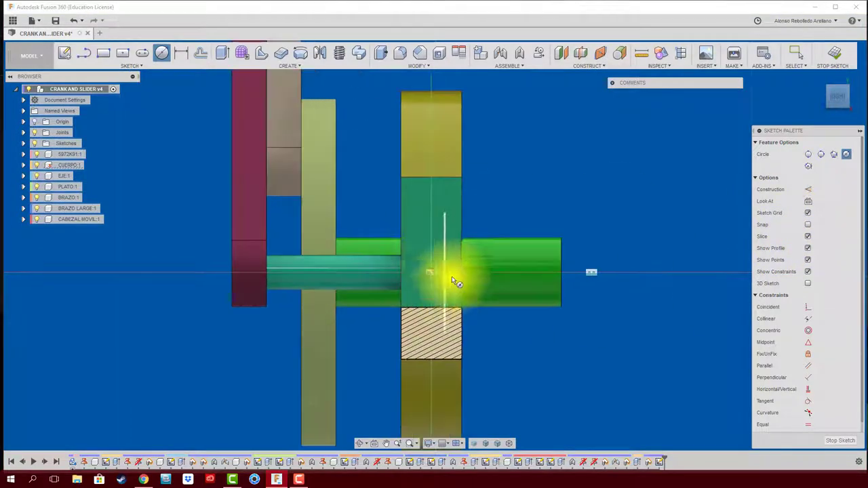
left_click(430, 242)
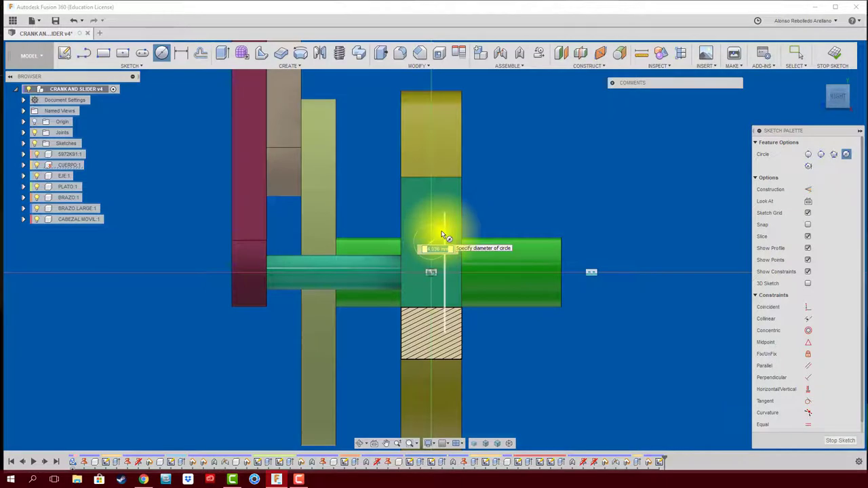
left_click(442, 235)
key("Escape")
Extrude the circle 73.20 mm as a joined guide rod through the end post
mouse_move(442, 235)
middle_mouse_down("shift")
mouse_move(436, 348)
mouse_move(488, 252)
mouse_move(512, 242)
middle_mouse_up("shift")
key("e")
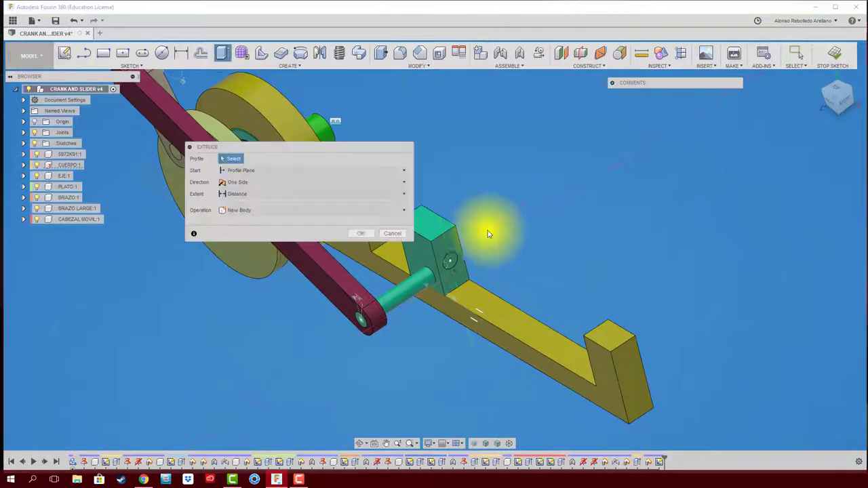
left_click_drag(460, 276, 682, 362)
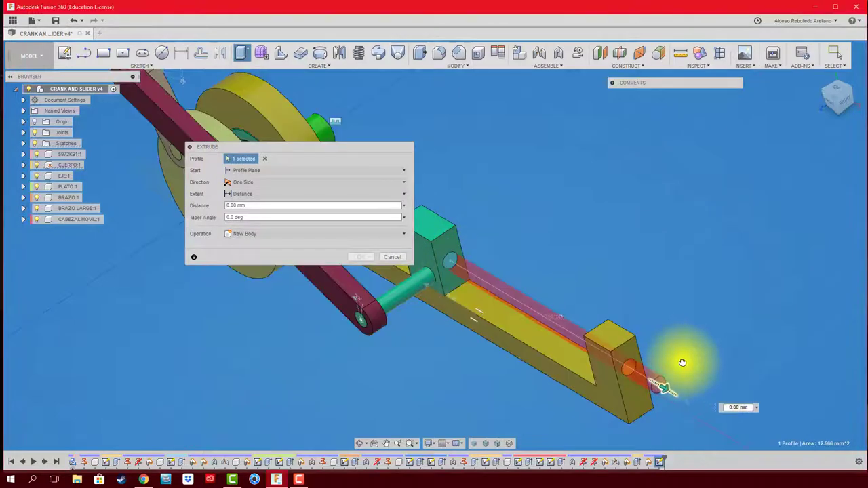
left_click(272, 234)
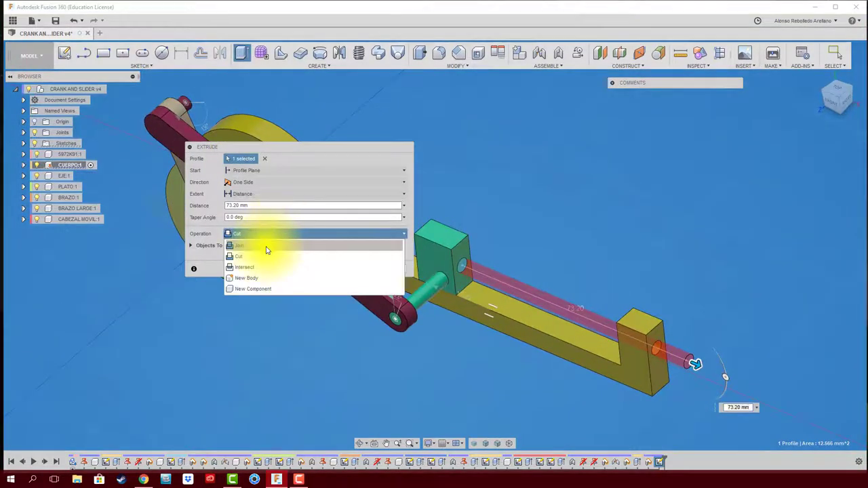
left_click(268, 246)
left_click(357, 260)
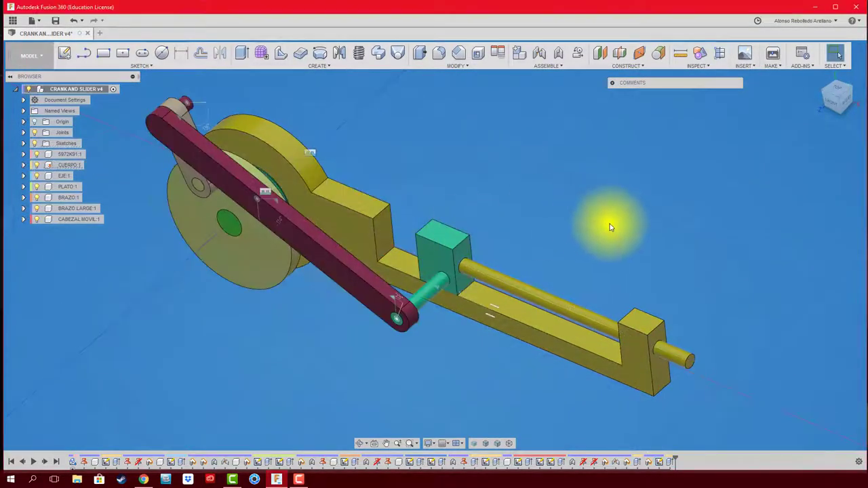
scroll(701, 382, "up", 5)
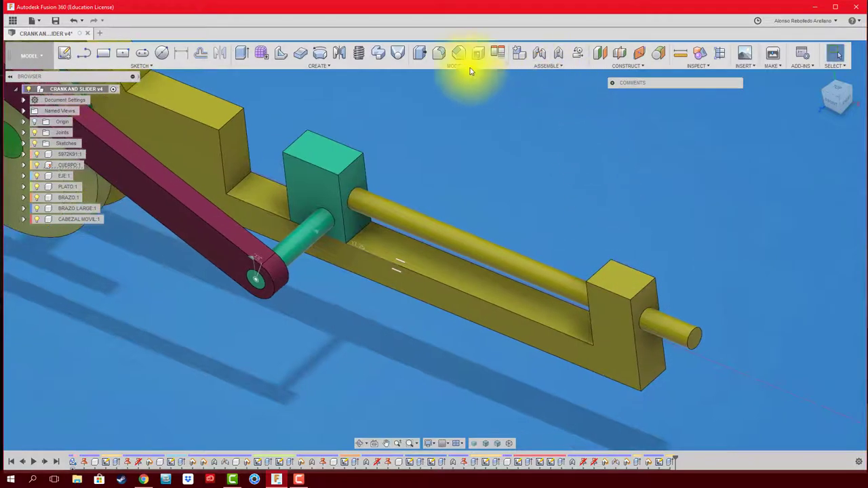
Start a Modify > Combine on the bodies, then cancel it
left_click(467, 65)
left_click(447, 156)
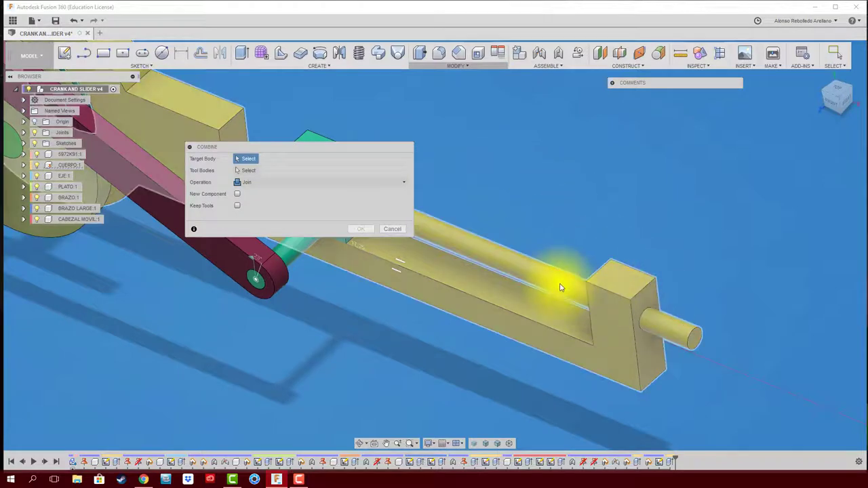
scroll(661, 269, "down", 3)
middle_click_drag(577, 228, 591, 281, "shift")
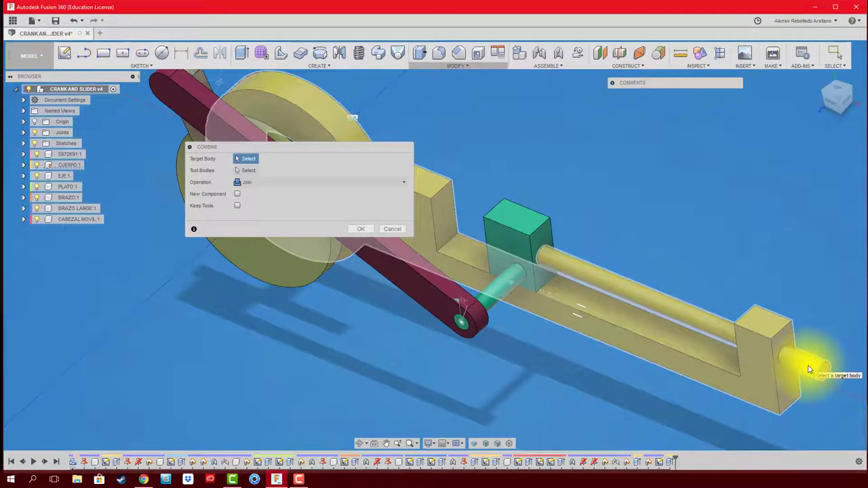
left_click(392, 228)
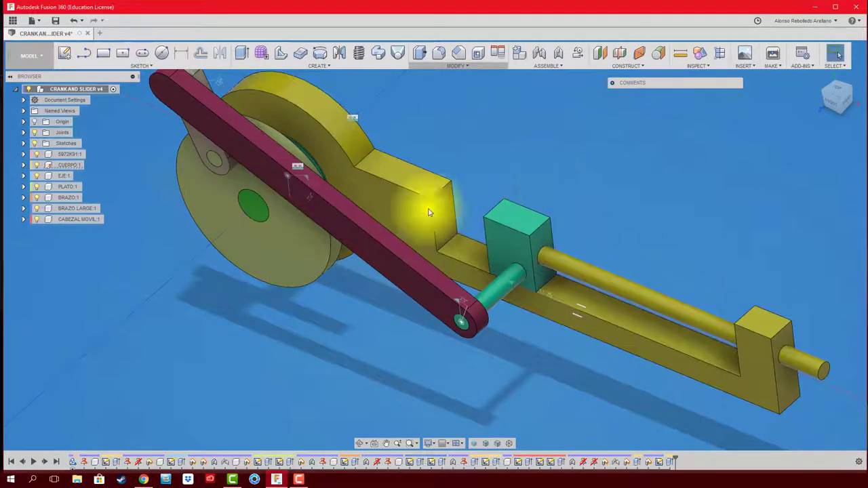
Start and finish a sketch on the guide rod's face, then select CABEZAL MOVIL
left_click(599, 276)
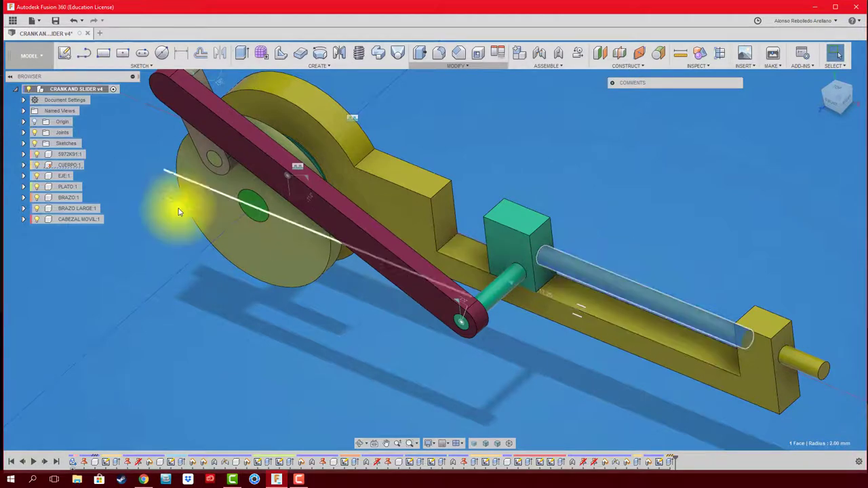
left_click(685, 231)
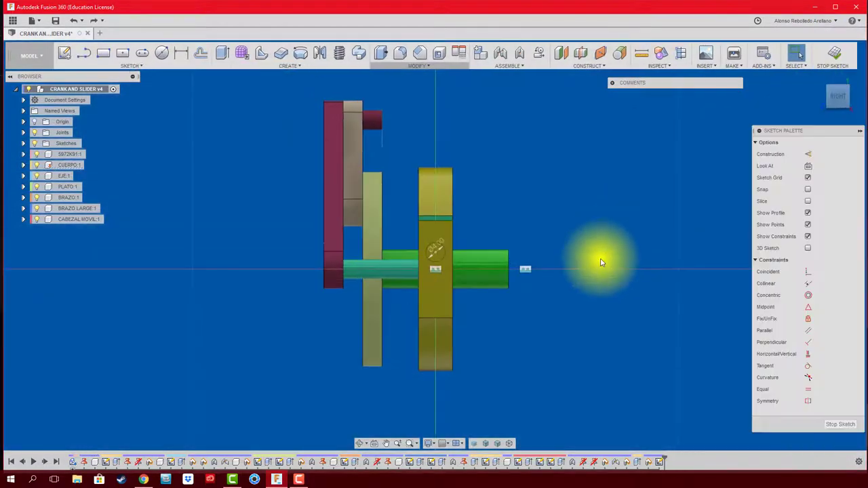
left_click(835, 54)
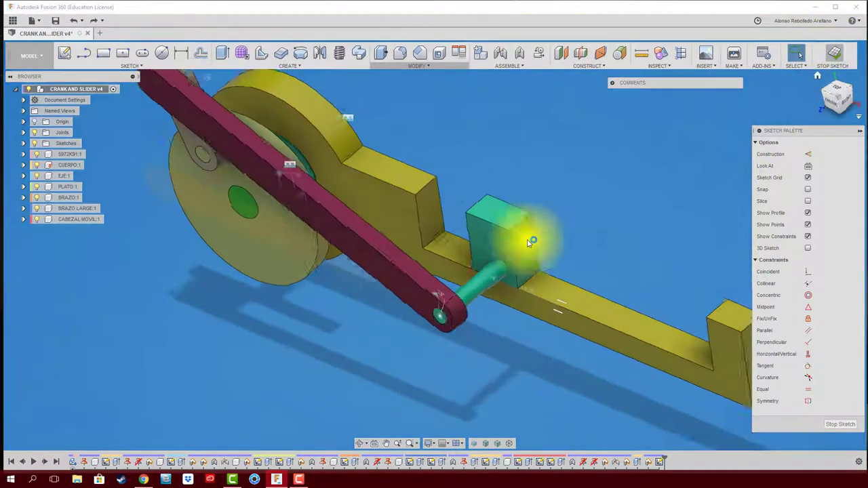
left_click(82, 223)
Make CABEZAL MOVIL the active component
right_click(82, 224)
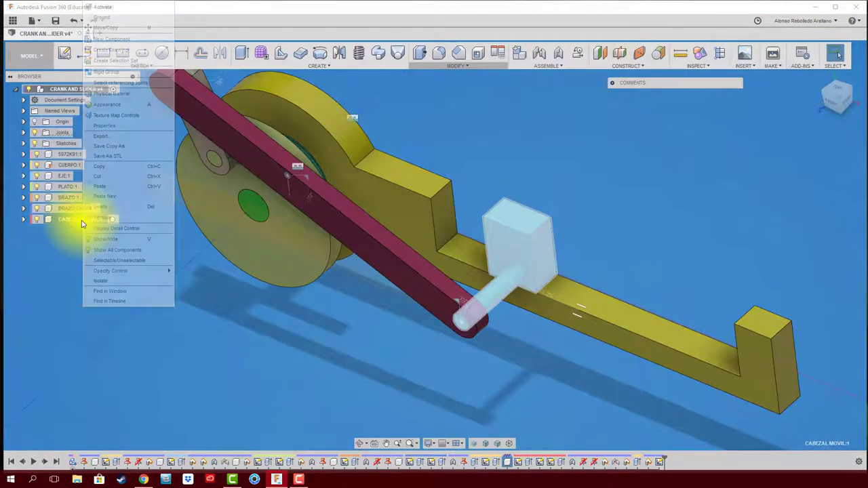
key("Escape")
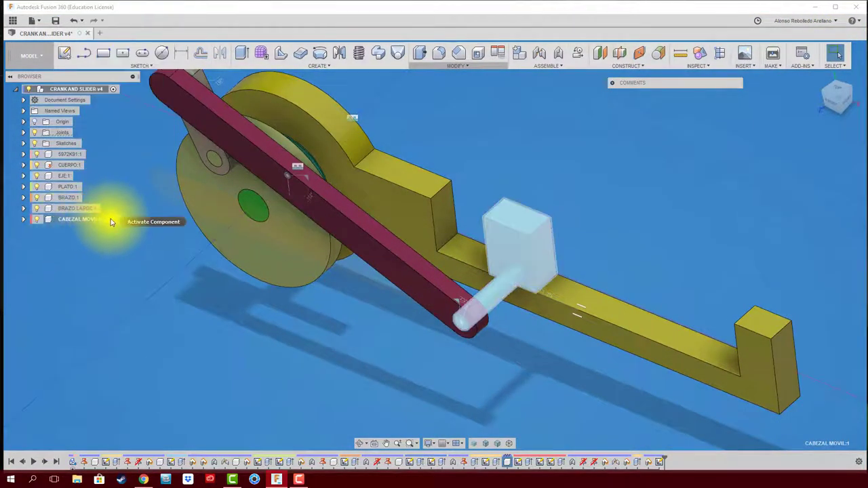
left_click(112, 219)
left_click(600, 186)
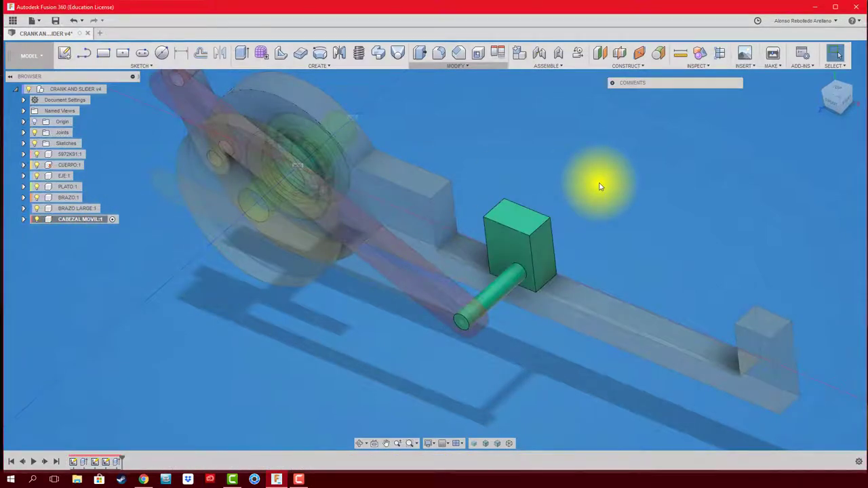
Sketch a 4 mm circle on the slider block face with Slice on, and start extruding it
key("c")
left_click(542, 246)
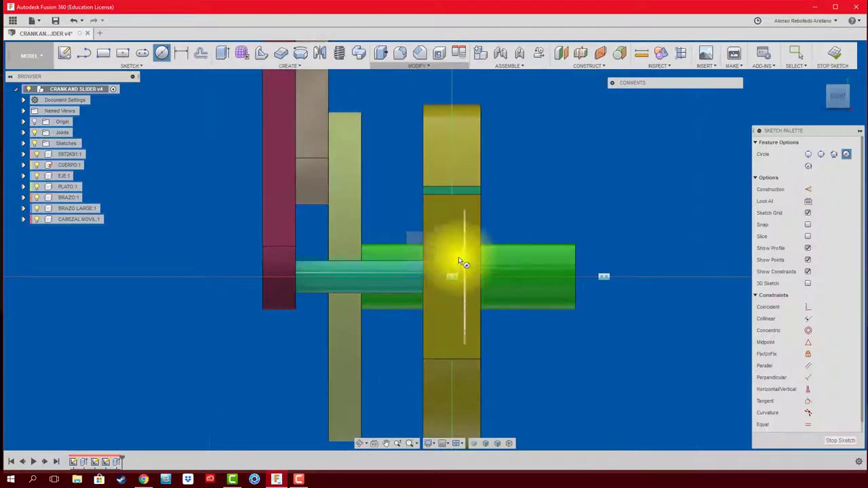
left_click(808, 237)
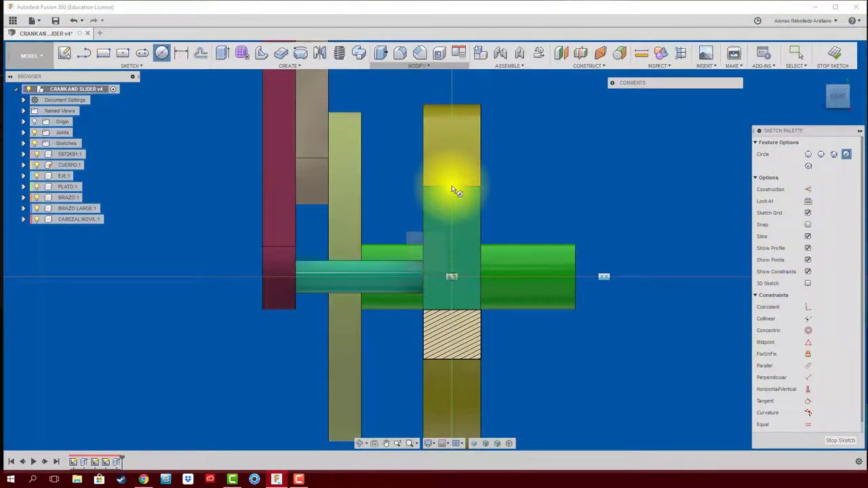
left_click(454, 251)
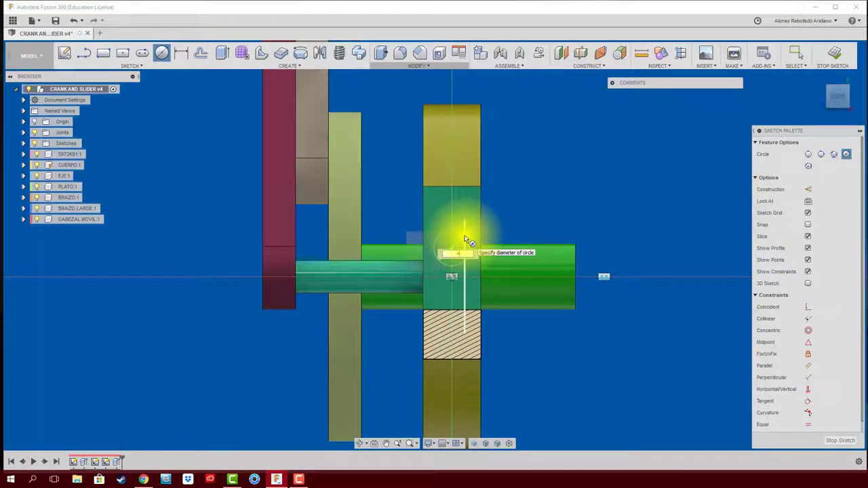
left_click(466, 241)
key("Escape")
key("e")
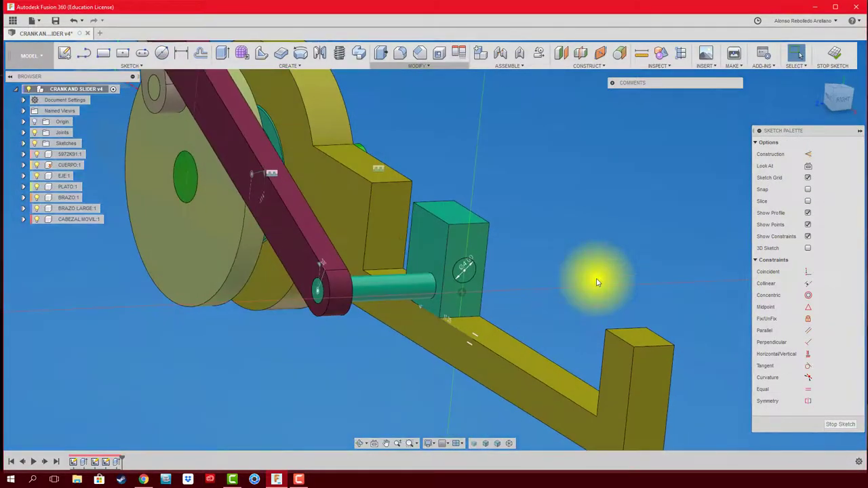
left_click(461, 274)
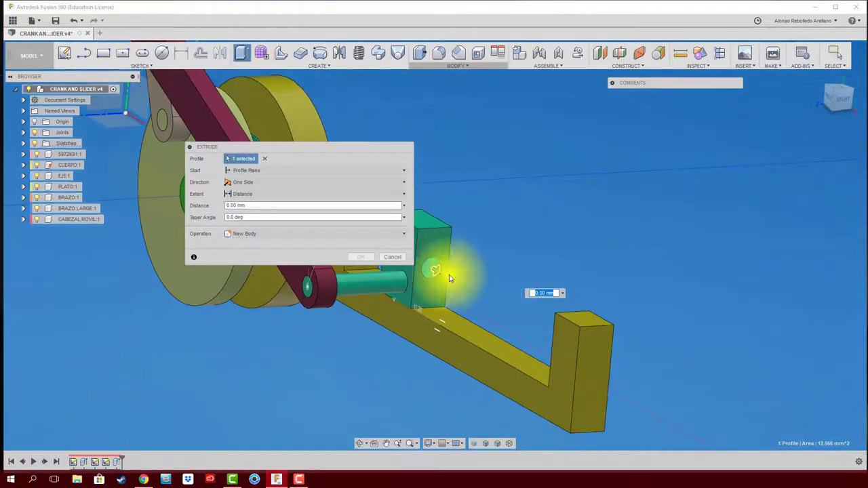
Set the circle's extrusion to Cut with a distance of 87.312 mm
left_click_drag(451, 278, 659, 397)
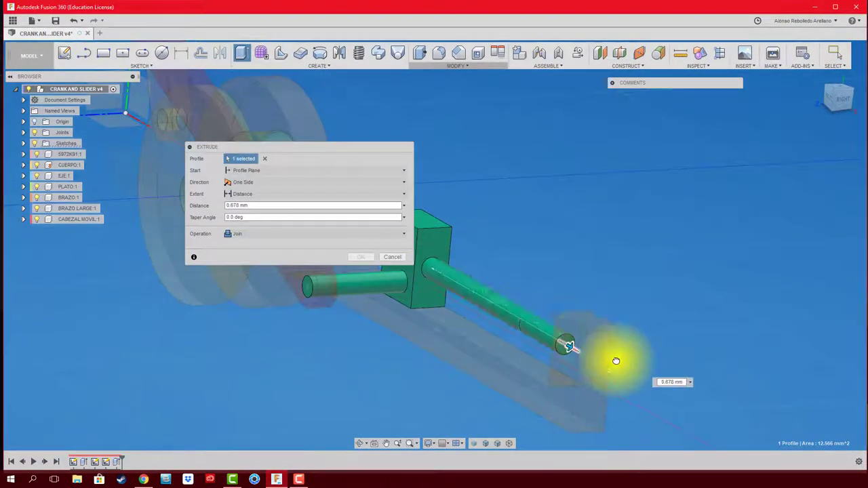
left_click(303, 235)
left_click(292, 247)
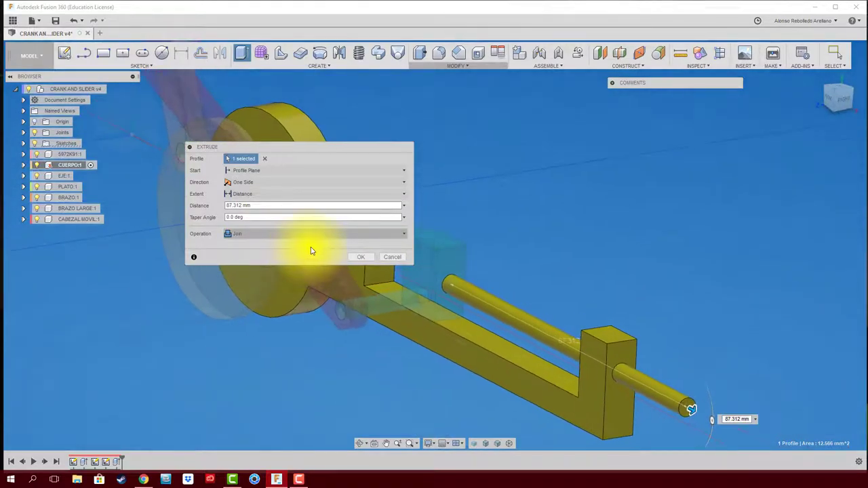
left_click(304, 236)
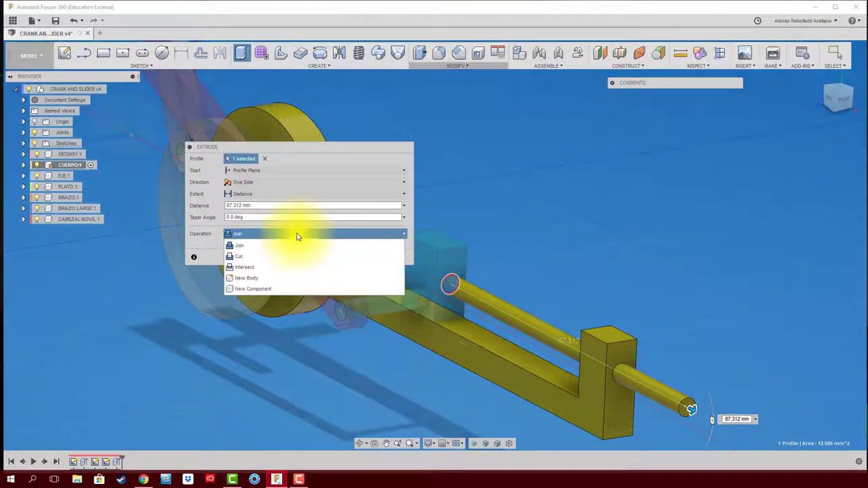
left_click(297, 234)
left_click(296, 234)
left_click(290, 256)
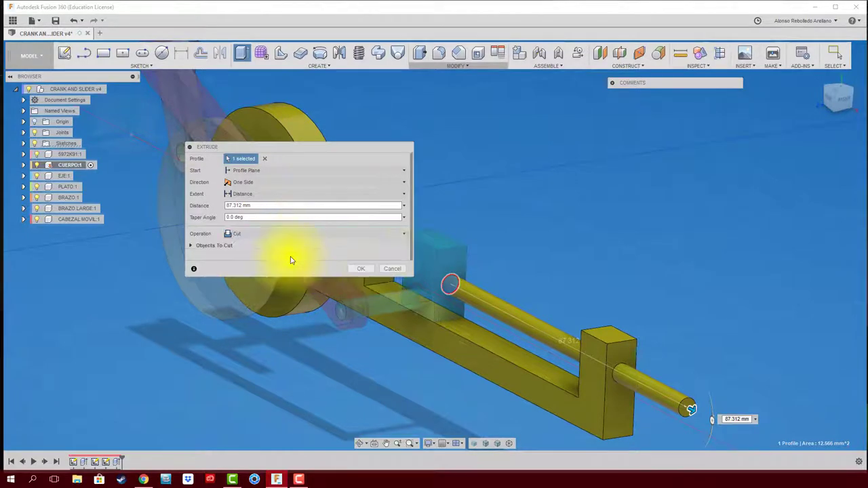
Limit the cut to Body1 and apply it, leaving a round hole in the end post
left_click(194, 246)
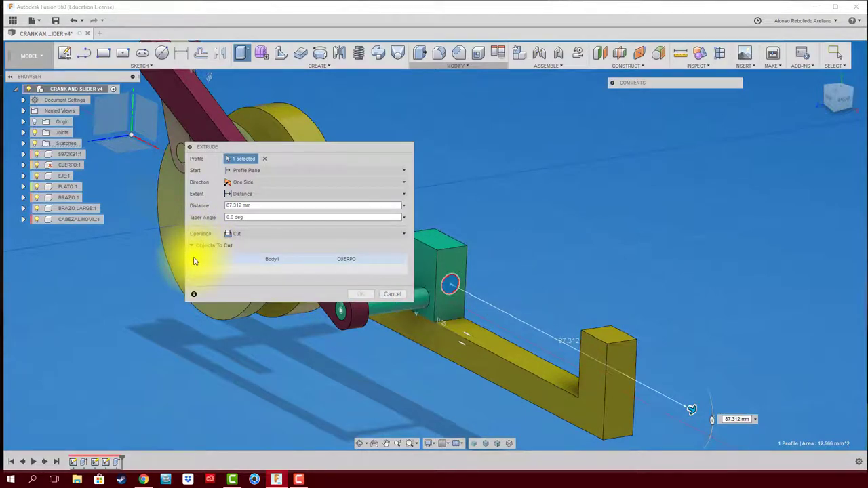
left_click(194, 259)
left_click(361, 296)
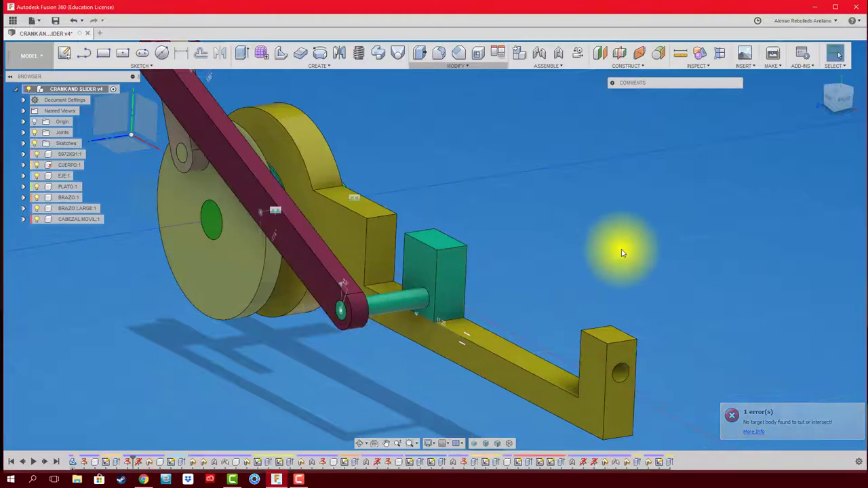
middle_click_drag(620, 251, 595, 231, "shift")
scroll(595, 230, "down", 3)
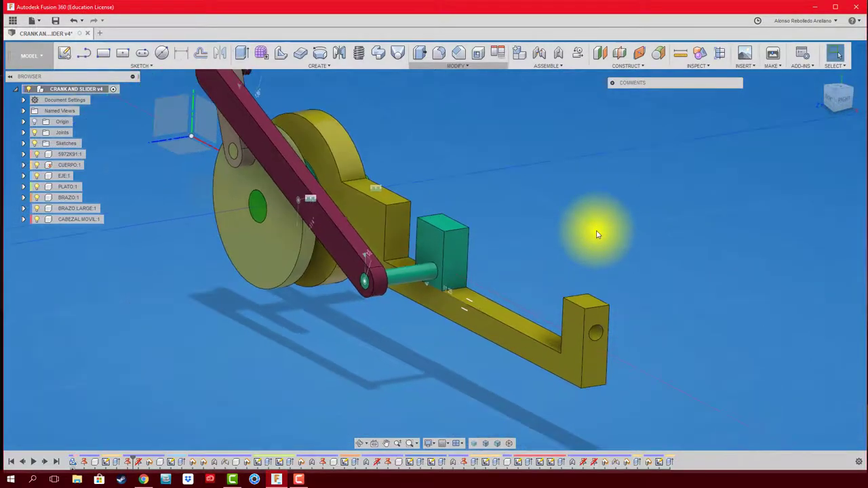
scroll(595, 231, "up", 3)
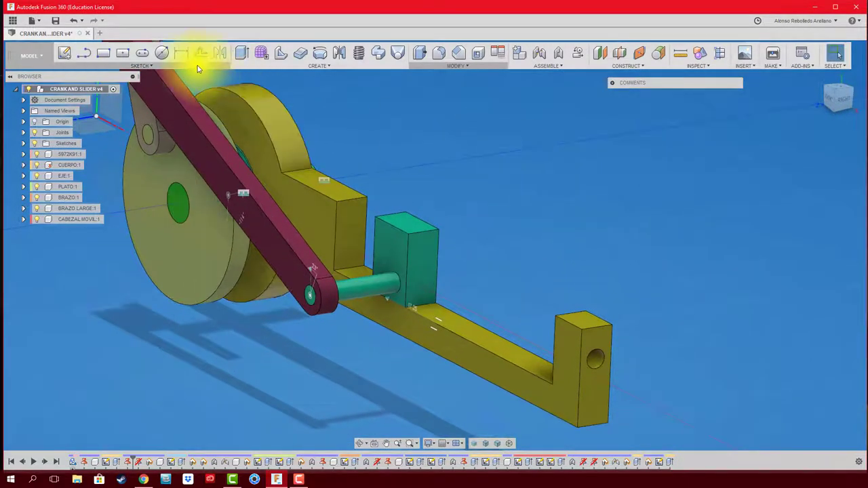
Activate CABEZAL MOVIL and sketch a center-diameter circle on the slider block face
left_click(65, 222)
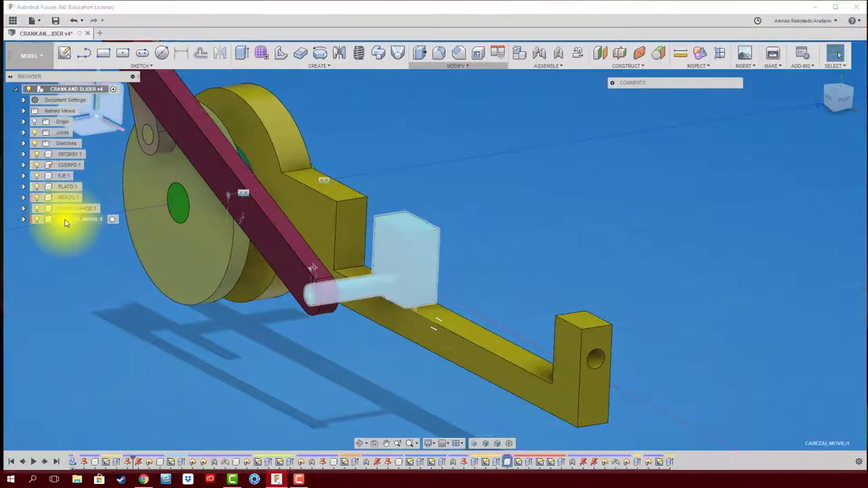
left_click(113, 219)
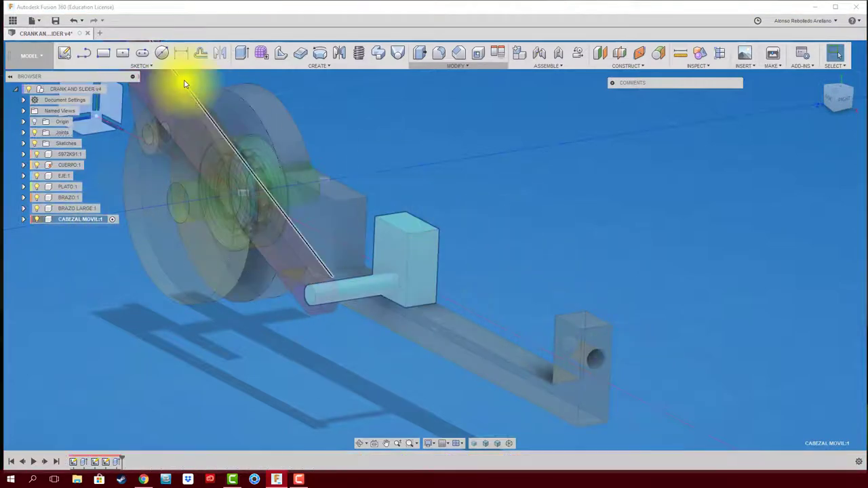
left_click(163, 55)
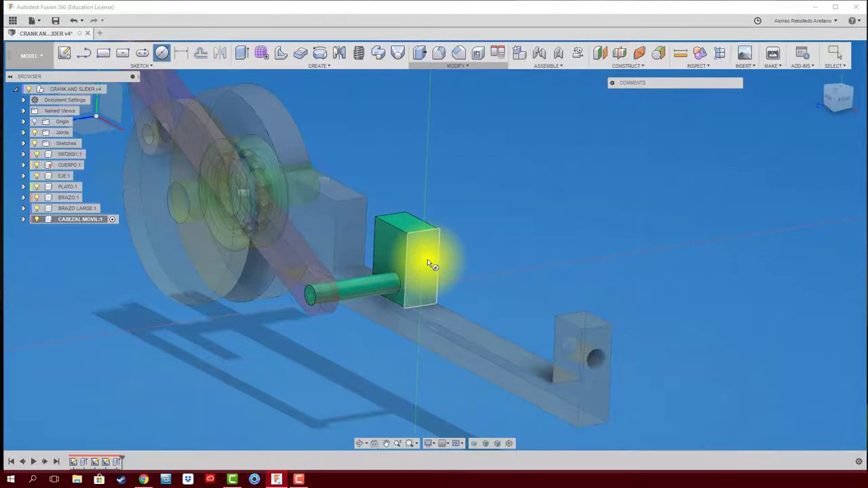
left_click(428, 265)
left_click(430, 253)
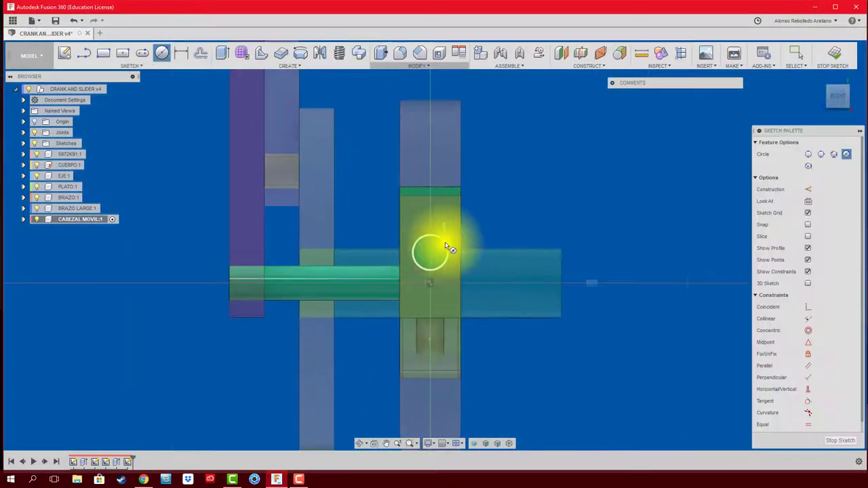
Extrude the circle into a guide rod about 98.033 mm long through the end post
middle_click_drag(527, 242, 508, 259, "shift")
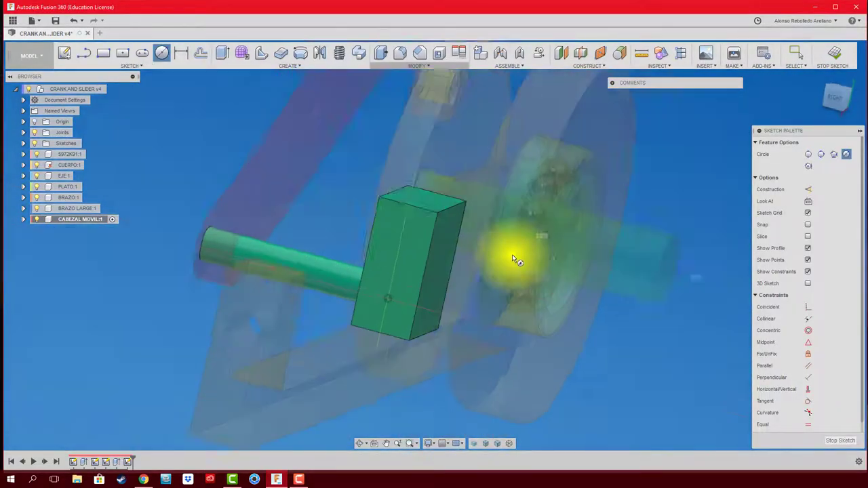
key("p")
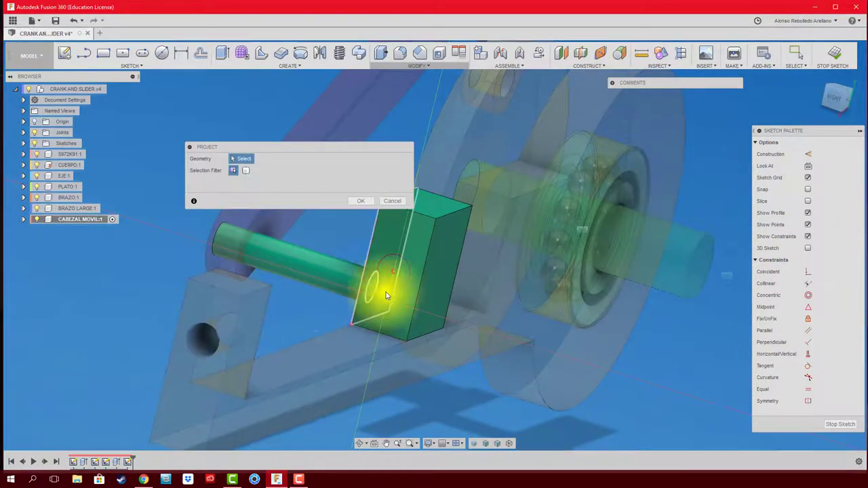
key("Escape")
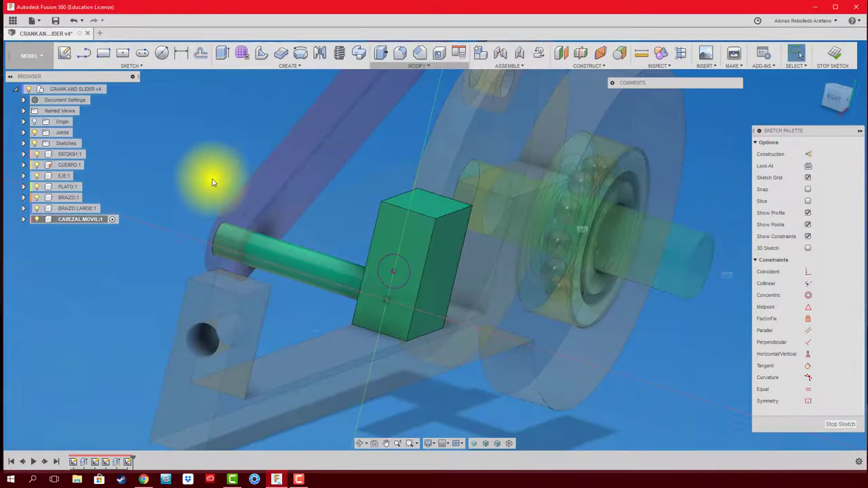
key("e")
left_click(387, 273)
left_click_drag(390, 275, 88, 367)
scroll(136, 360, "down", 5)
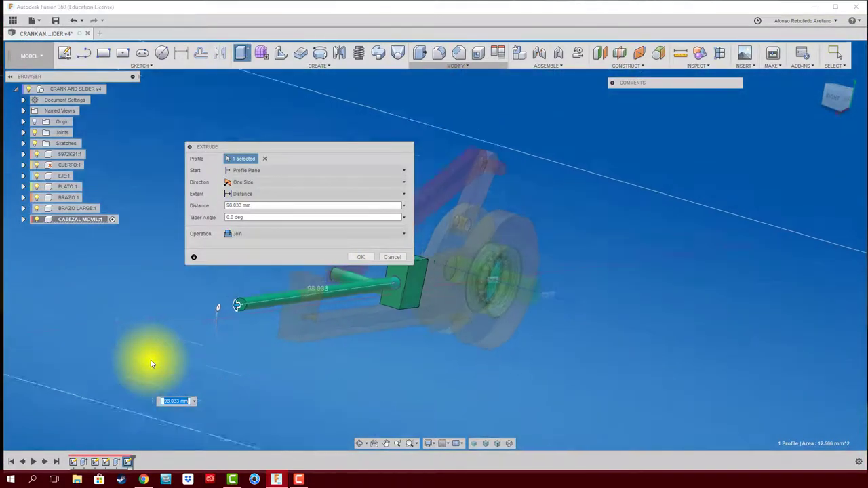
left_click_drag(151, 358, 208, 353)
Chamfer the rod's free tip by 2 mm, then reactivate the top-level assembly
left_click(366, 258)
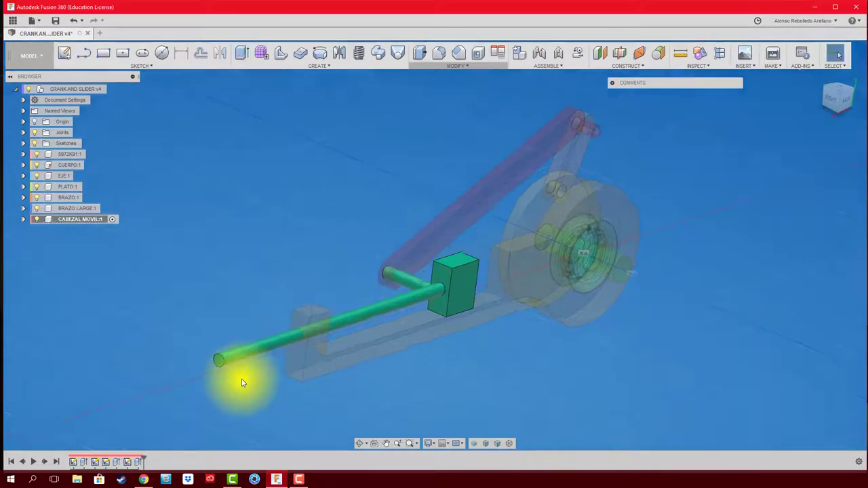
scroll(240, 380, "up", 5)
middle_click_drag(403, 149, 455, 71)
left_click(458, 53)
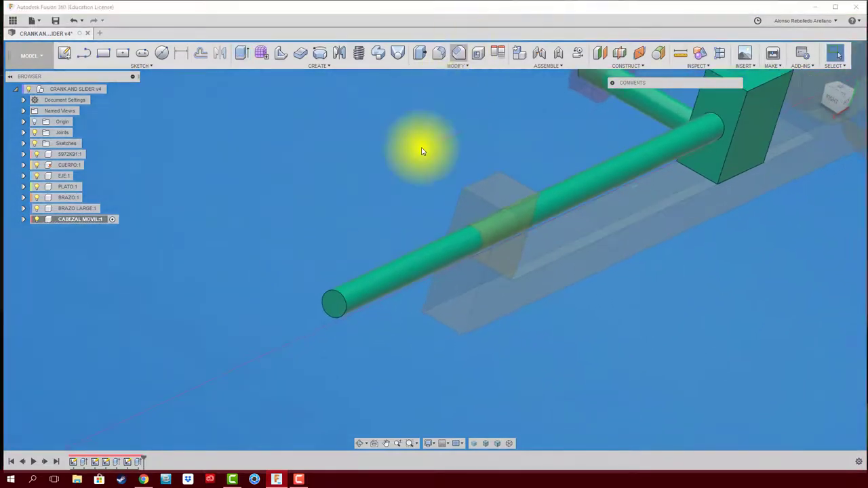
scroll(345, 291, "up", 2)
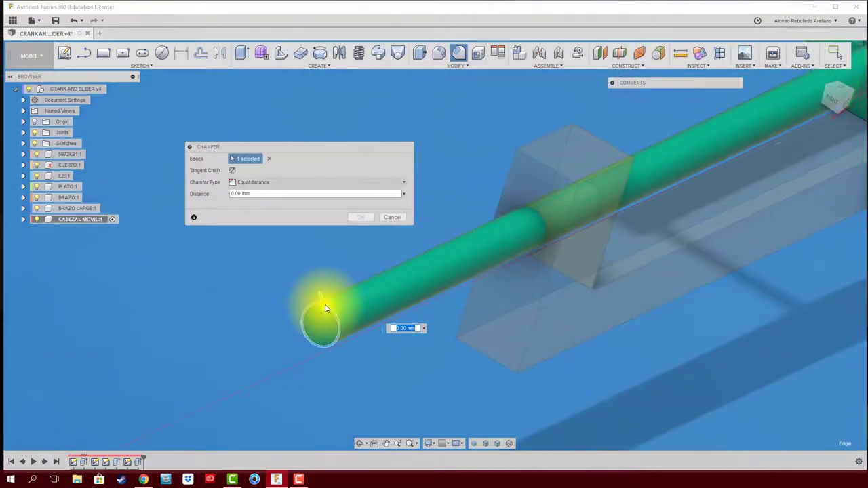
mouse_move(324, 302)
left_mouse_down()
mouse_move(328, 309)
mouse_move(326, 290)
left_mouse_up()
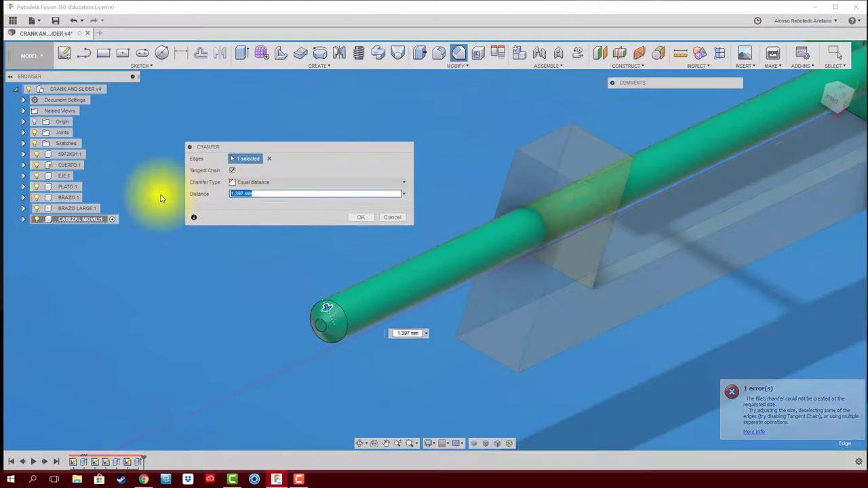
type("2")
left_click(358, 218)
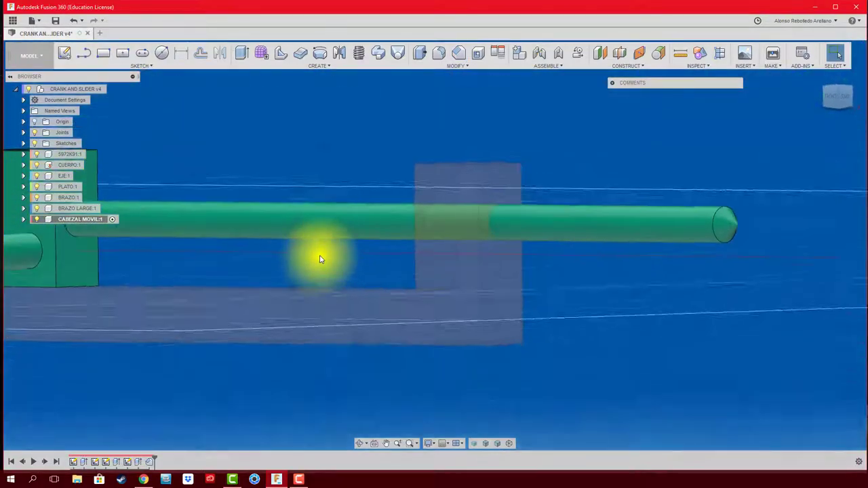
middle_click_drag(357, 221, 107, 116, "shift")
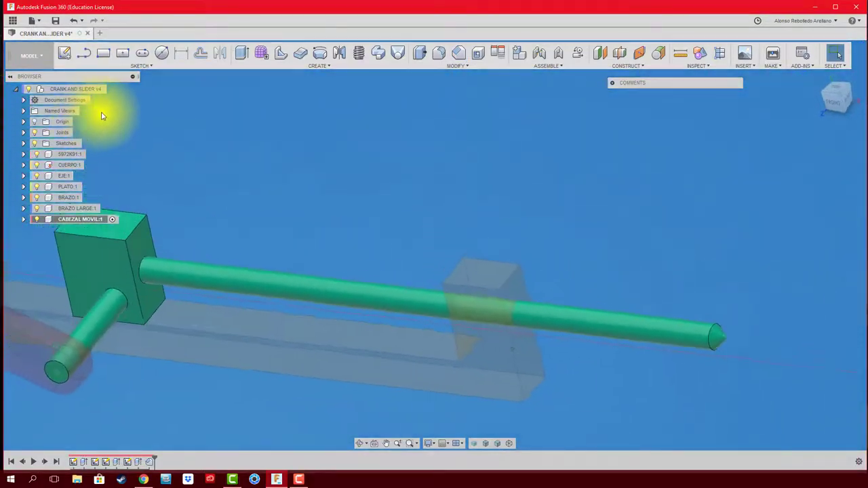
left_click(112, 89)
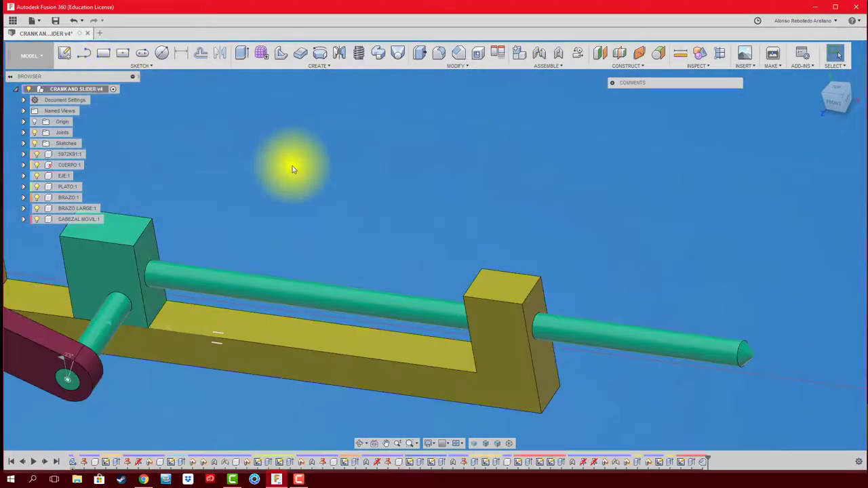
Animate the crank joint so the slider runs along its rod, then view the Chrome reference
scroll(293, 170, "down", 2)
mouse_move(297, 170)
middle_mouse_down("shift")
mouse_move(248, 249)
mouse_move(193, 304)
mouse_move(219, 291)
middle_mouse_up("shift")
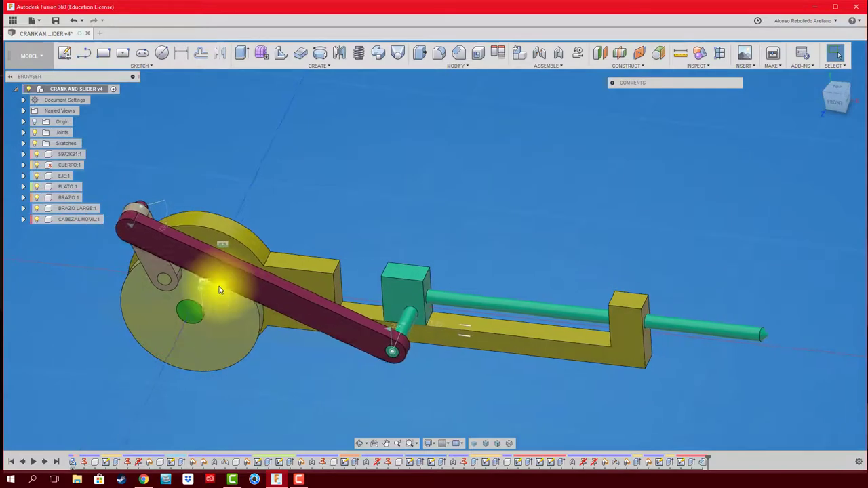
right_click(227, 286)
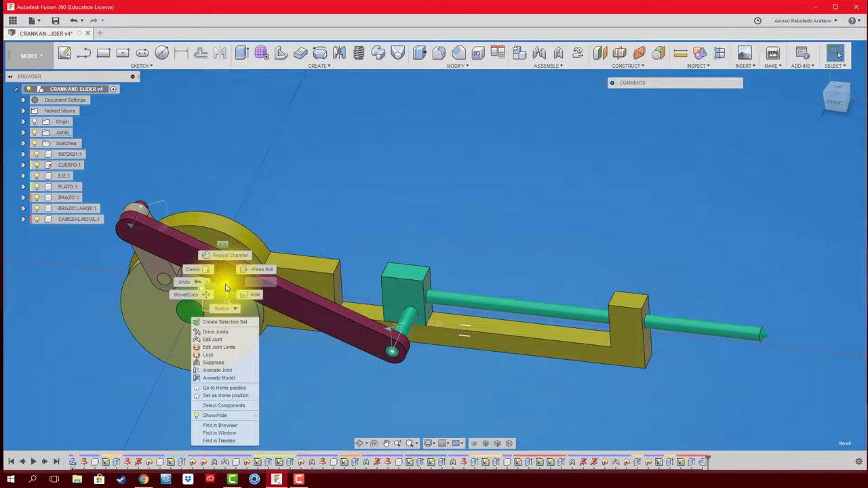
left_click(234, 378)
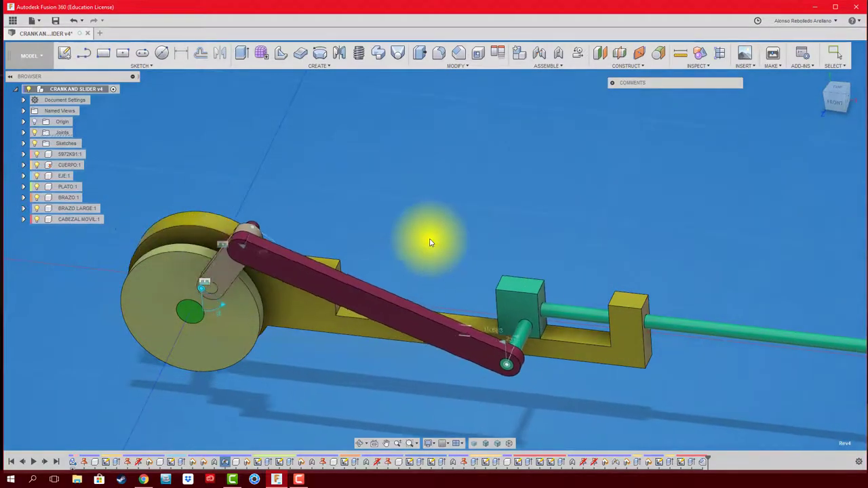
scroll(429, 242, "down", 2)
mouse_move(430, 242)
middle_mouse_down("shift")
mouse_move(500, 219)
mouse_move(407, 183)
mouse_move(425, 189)
middle_mouse_up("shift")
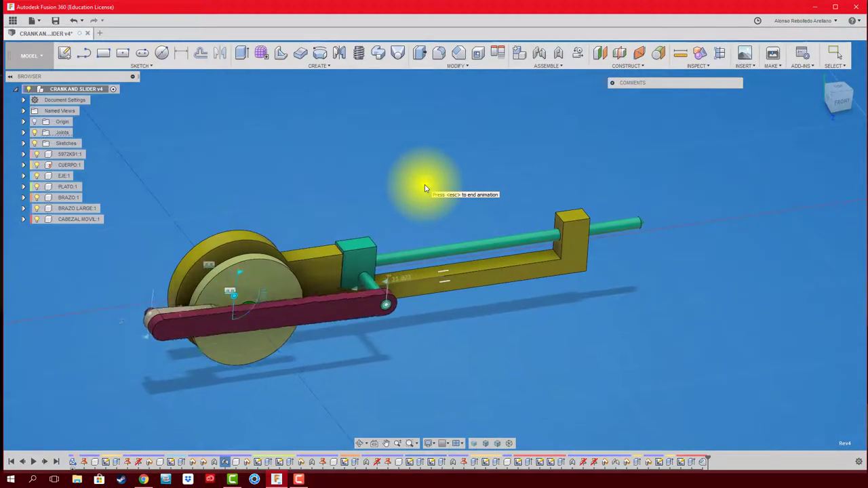
left_click(145, 482)
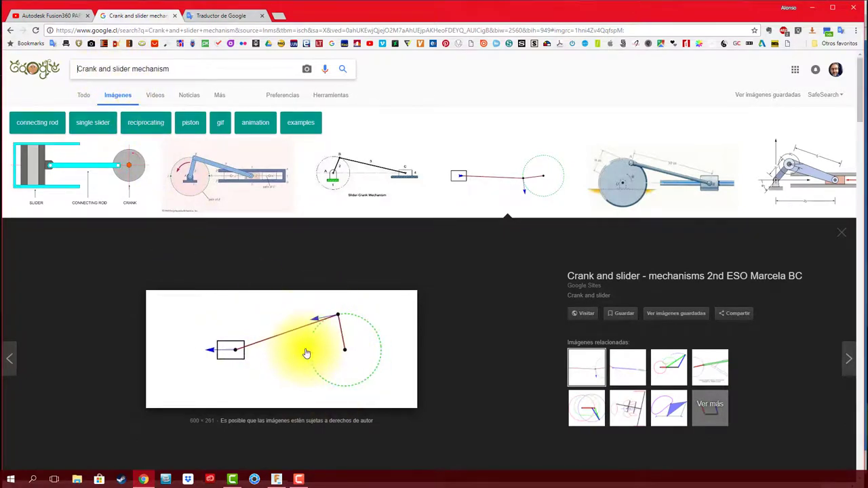
left_click(277, 478)
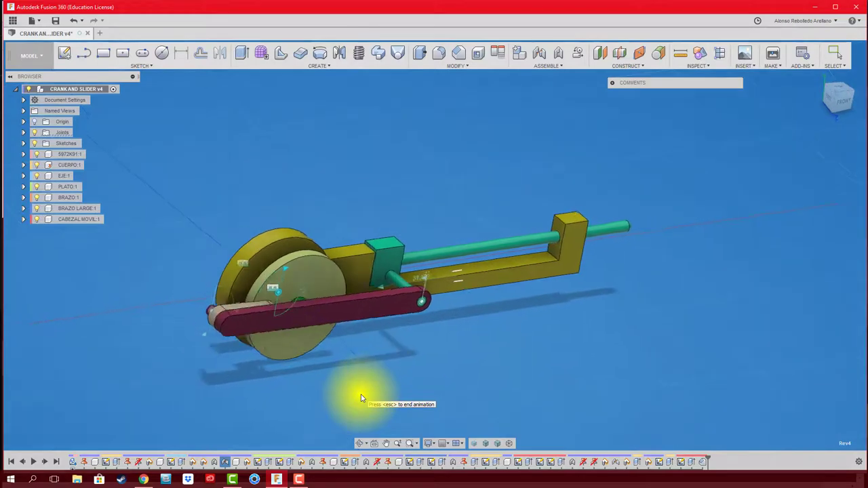
mouse_move(360, 398)
middle_mouse_down("shift")
mouse_move(380, 386)
mouse_move(355, 337)
mouse_move(284, 331)
mouse_move(268, 319)
mouse_move(285, 335)
middle_mouse_up("shift")
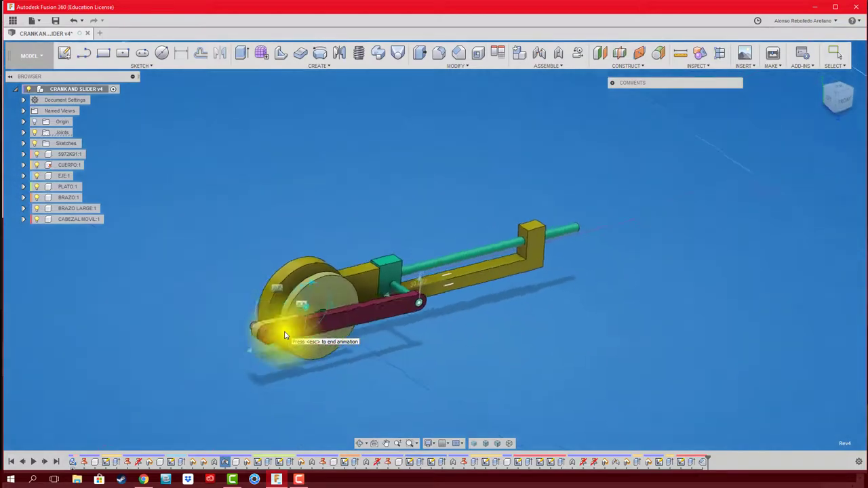